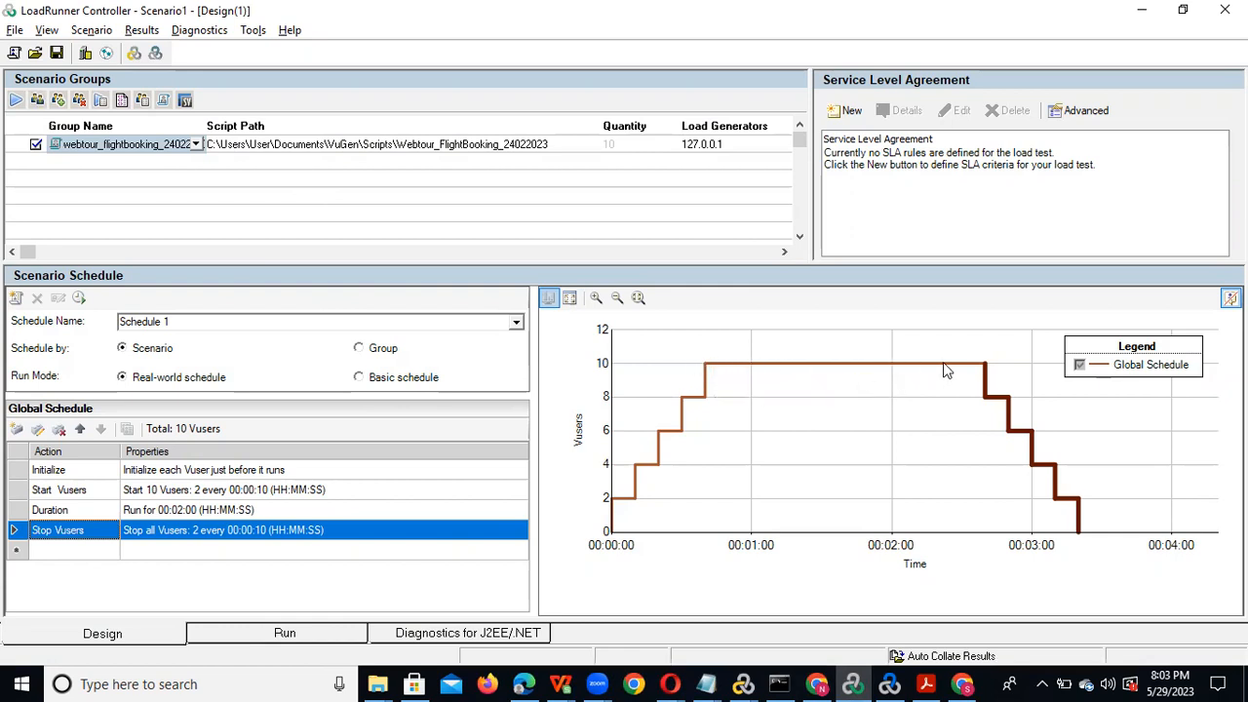
# - Examine the flight booking group's script path, quantity and available load generators in the scenario groups
pyautogui.moveTo(982, 369)
pyautogui.moveTo(717, 366)
pyautogui.click(524, 149)
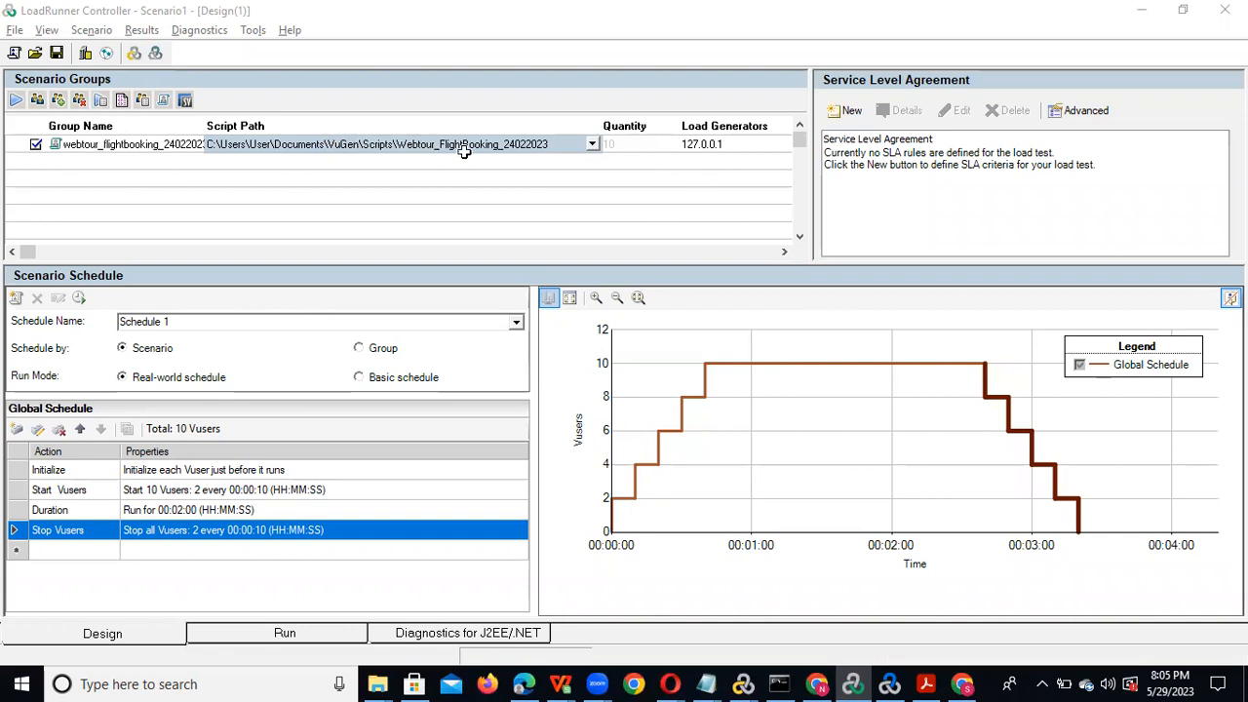
pyautogui.click(647, 143)
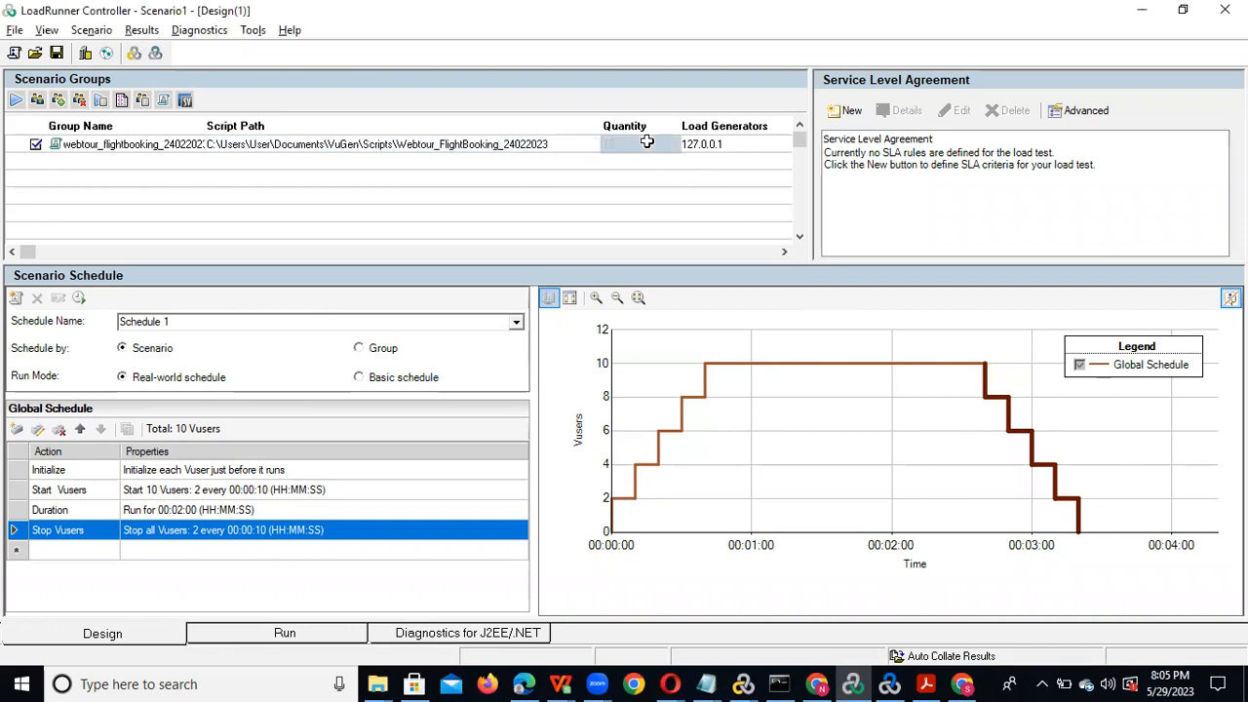
pyautogui.click(765, 143)
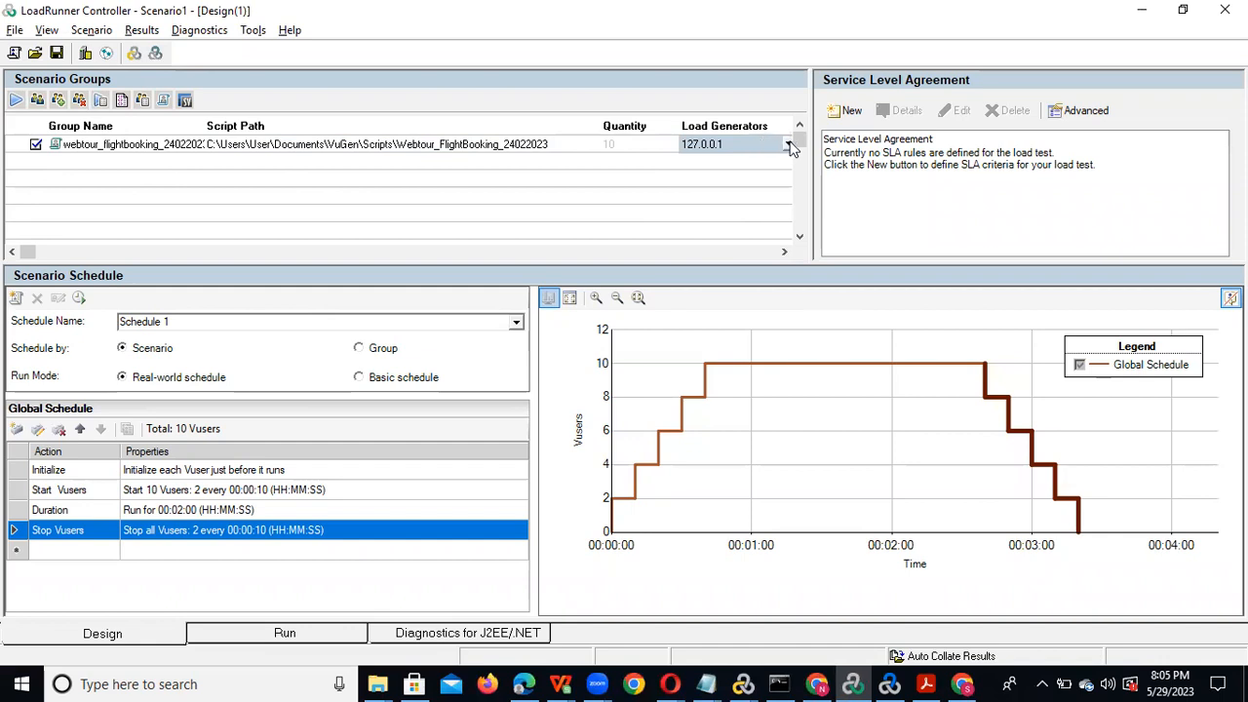
pyautogui.click(789, 144)
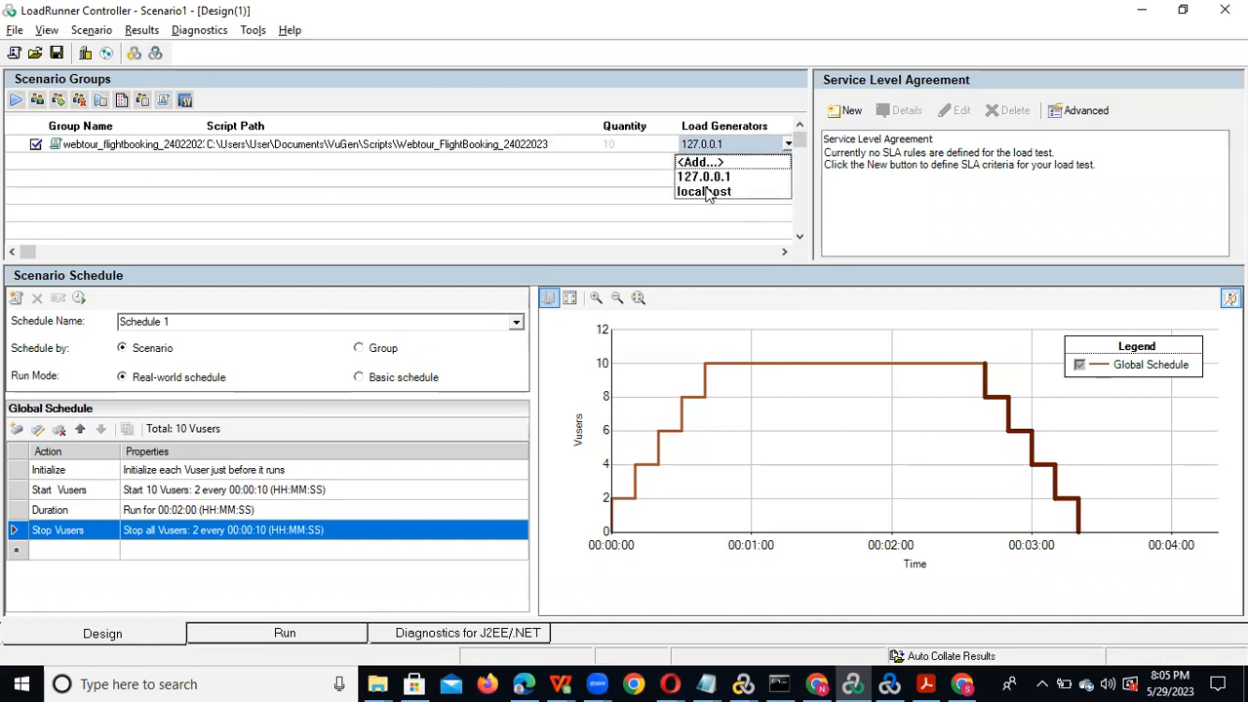
pyautogui.click(351, 213)
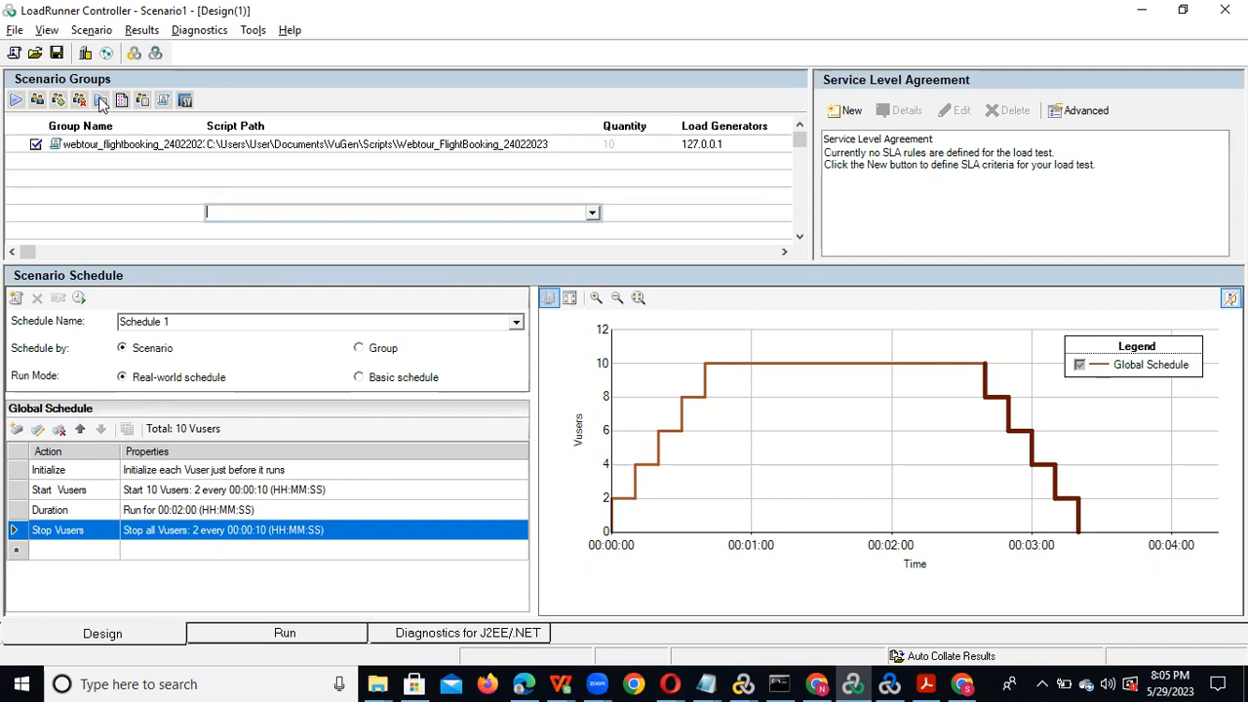
pyautogui.click(137, 175)
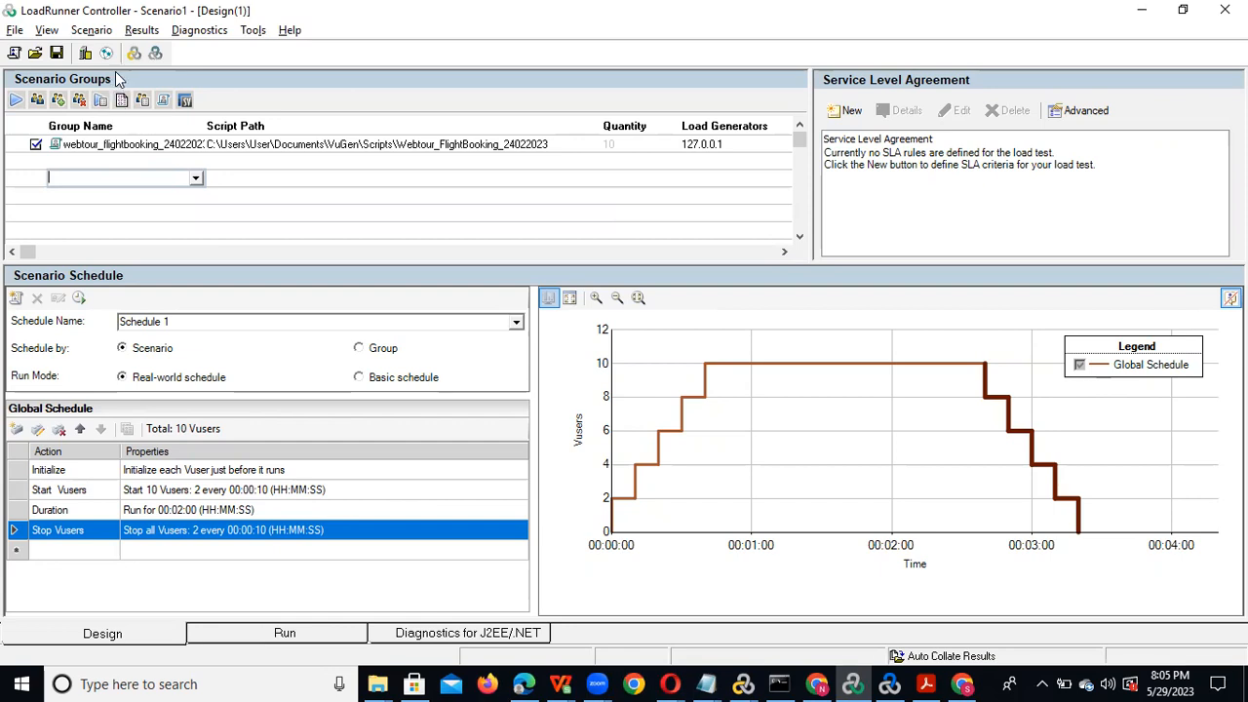
# - Disconnect and reconnect the 127.0.0.1 load generator, then close the list of load generators
pyautogui.click(86, 54)
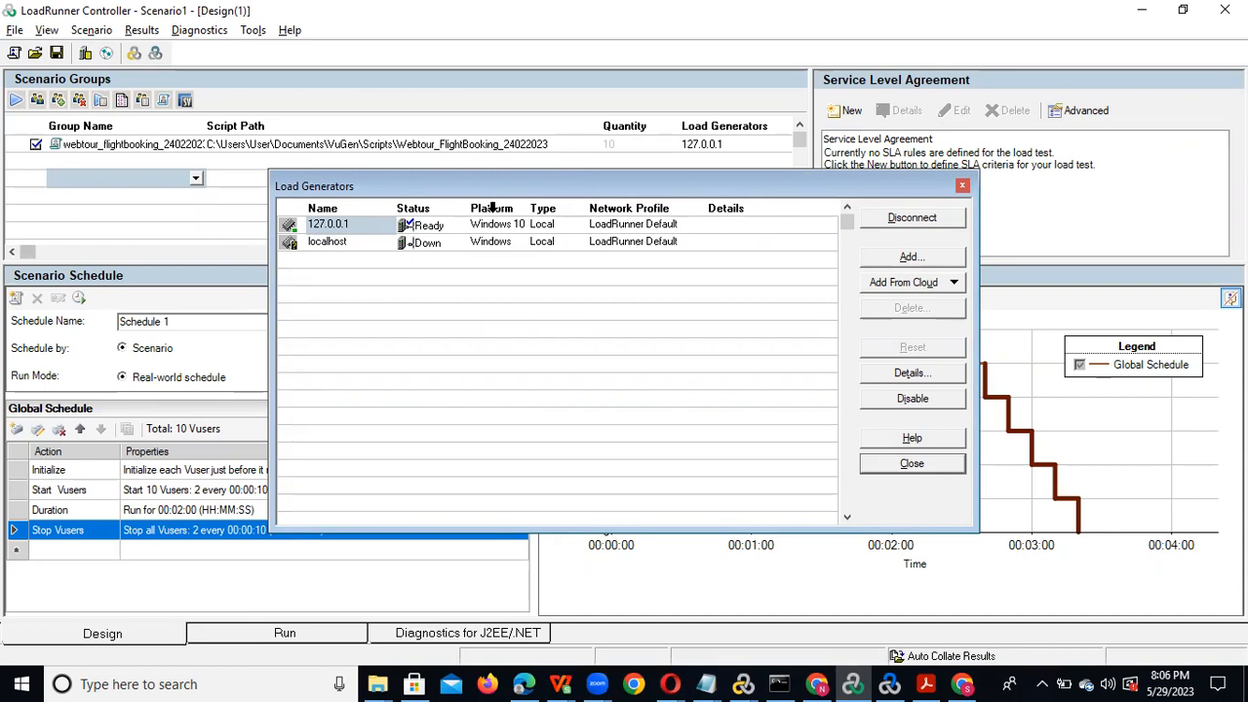
pyautogui.click(916, 219)
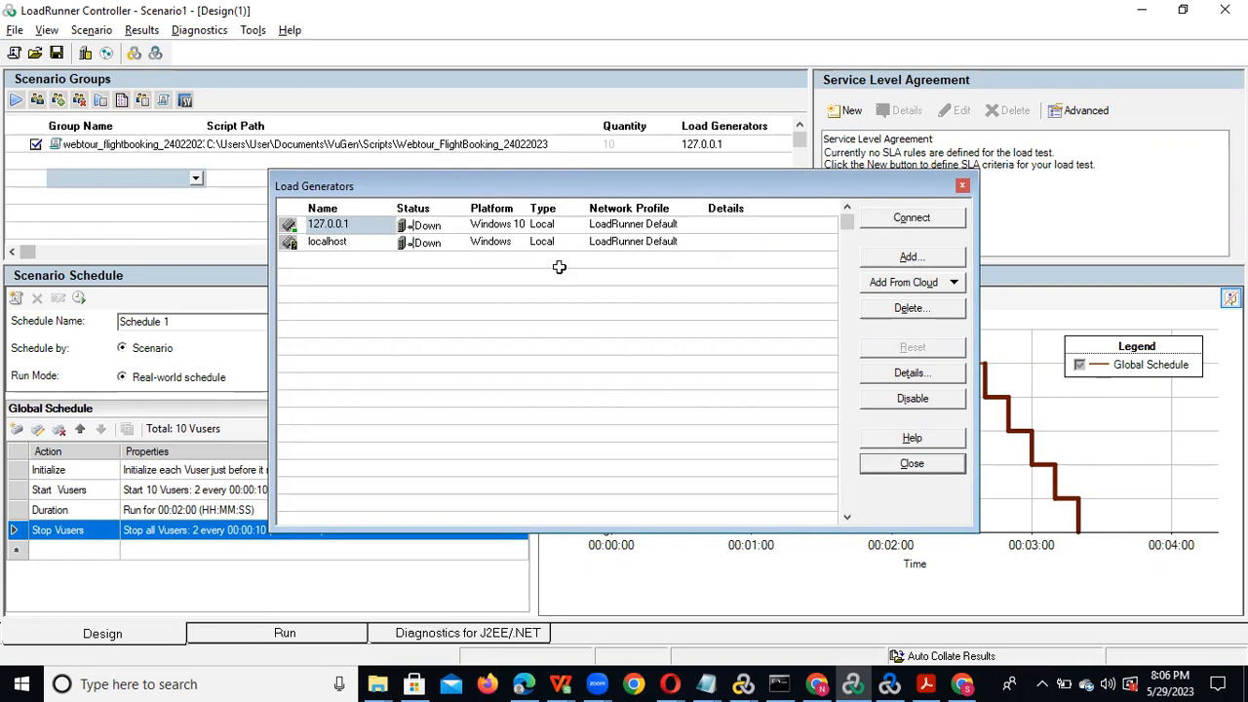
pyautogui.click(353, 242)
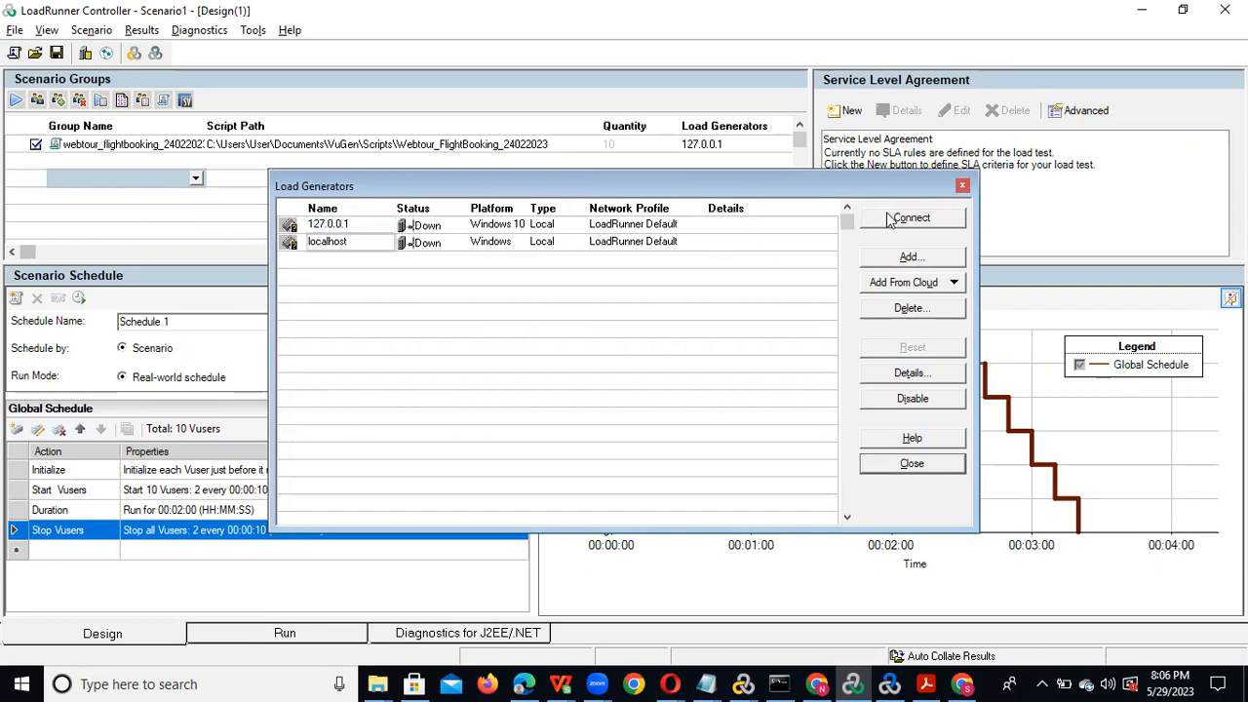
pyautogui.click(395, 225)
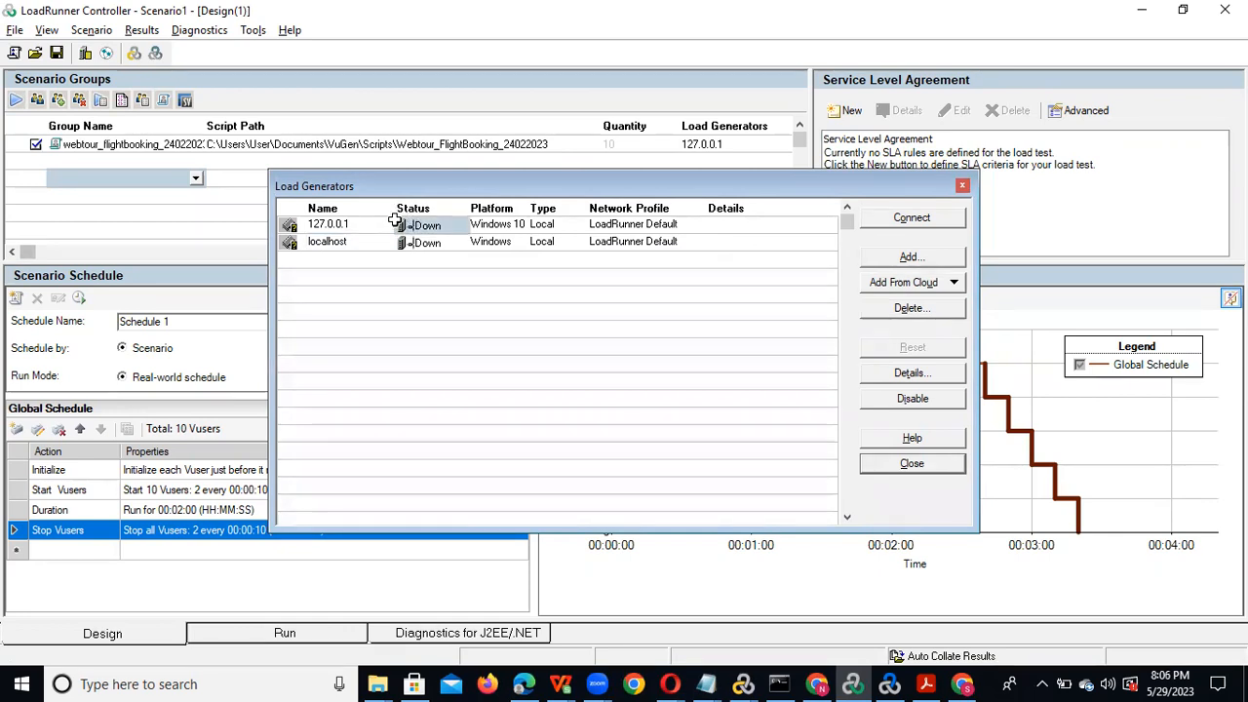
pyautogui.click(924, 225)
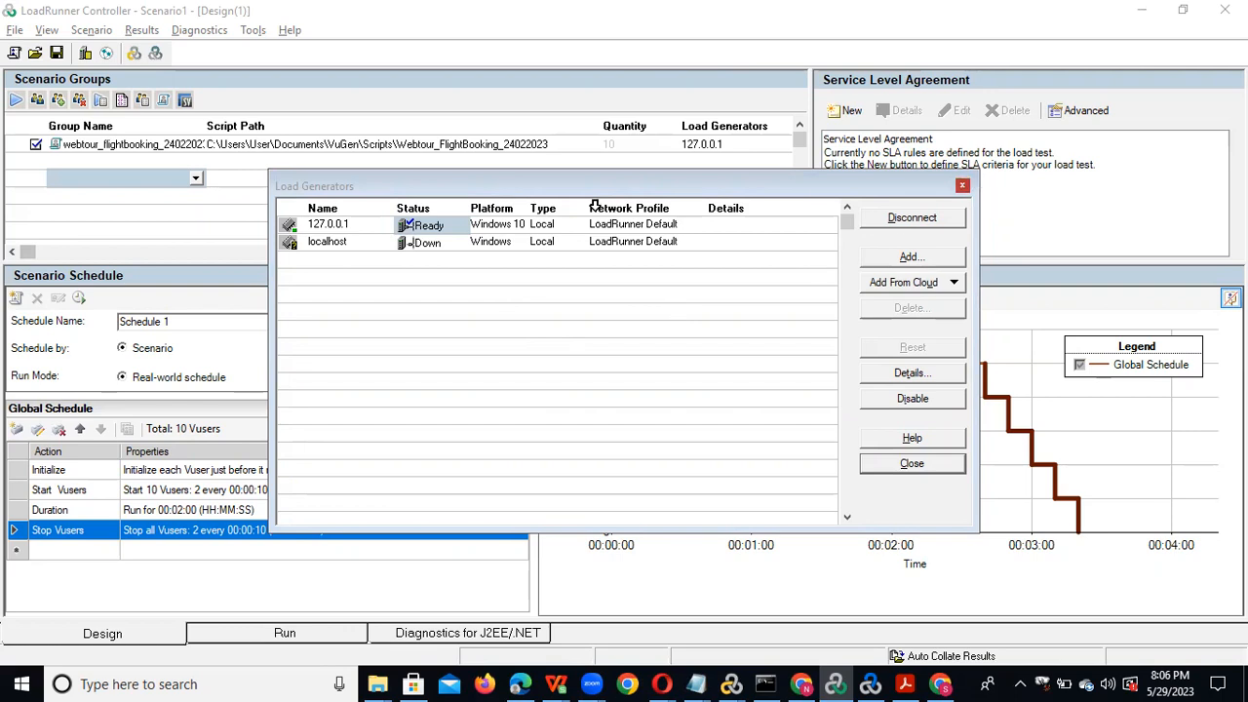
pyautogui.click(380, 232)
pyautogui.click(963, 187)
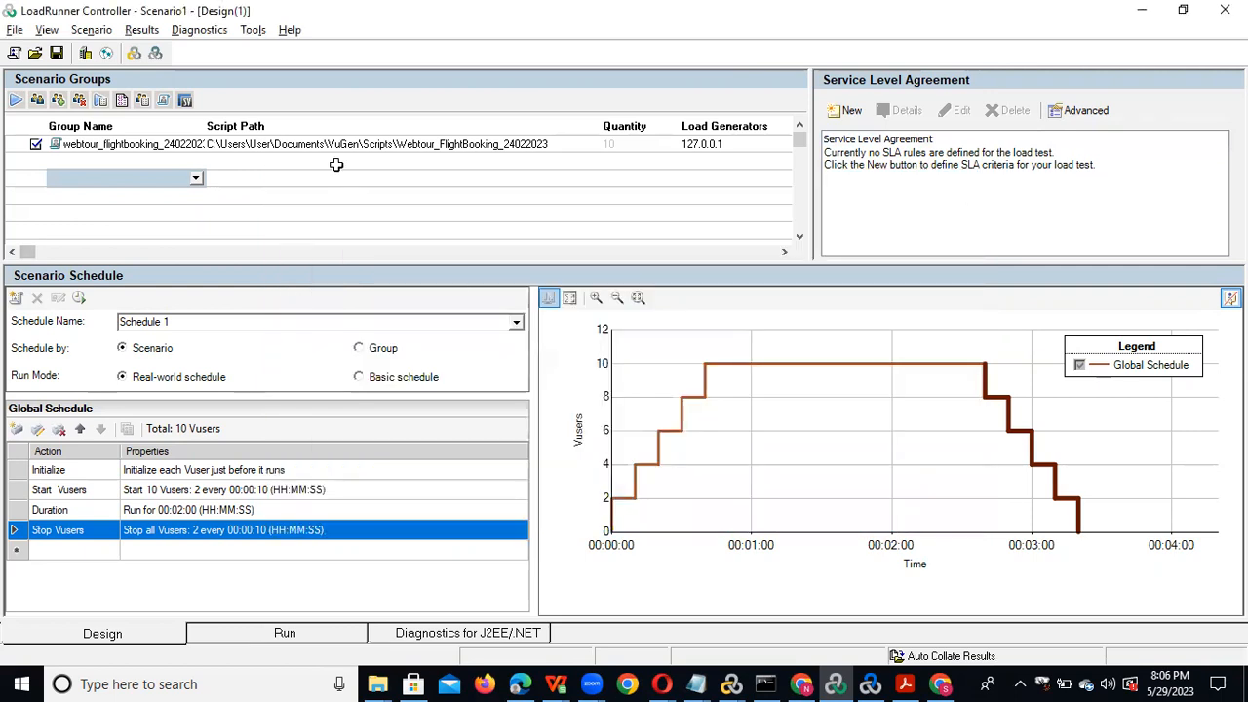
pyautogui.click(410, 164)
pyautogui.click(15, 30)
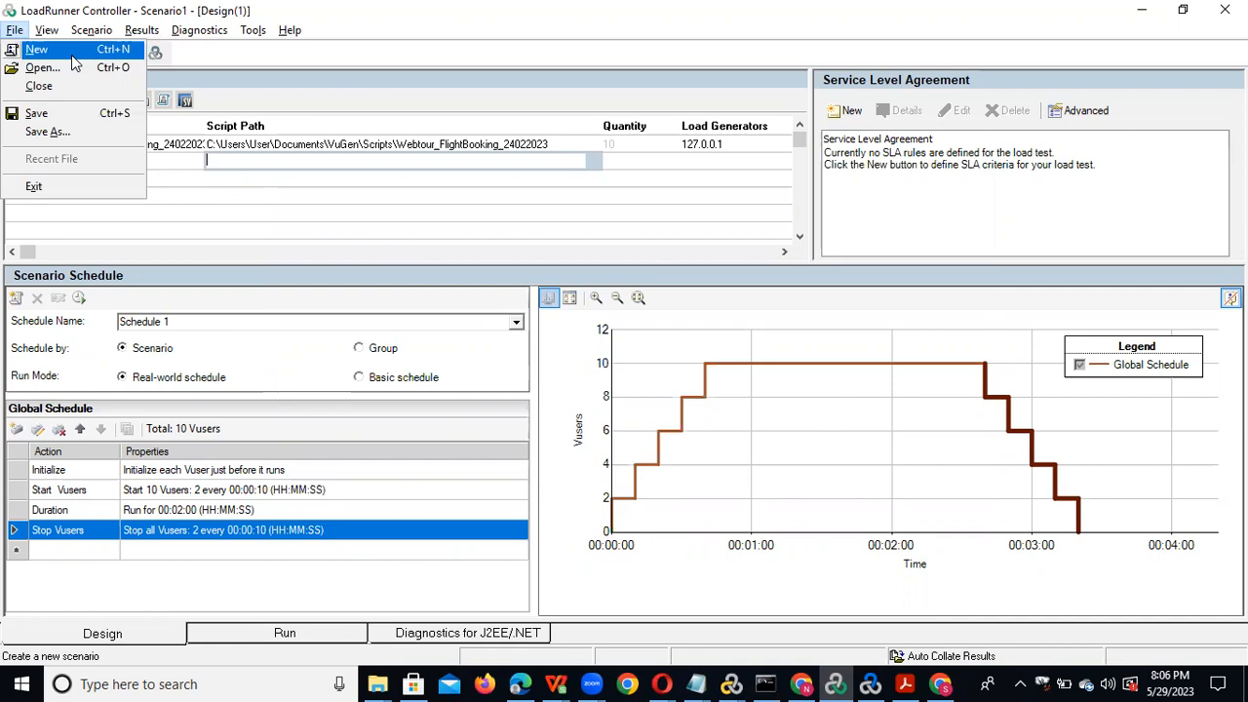
pyautogui.click(186, 52)
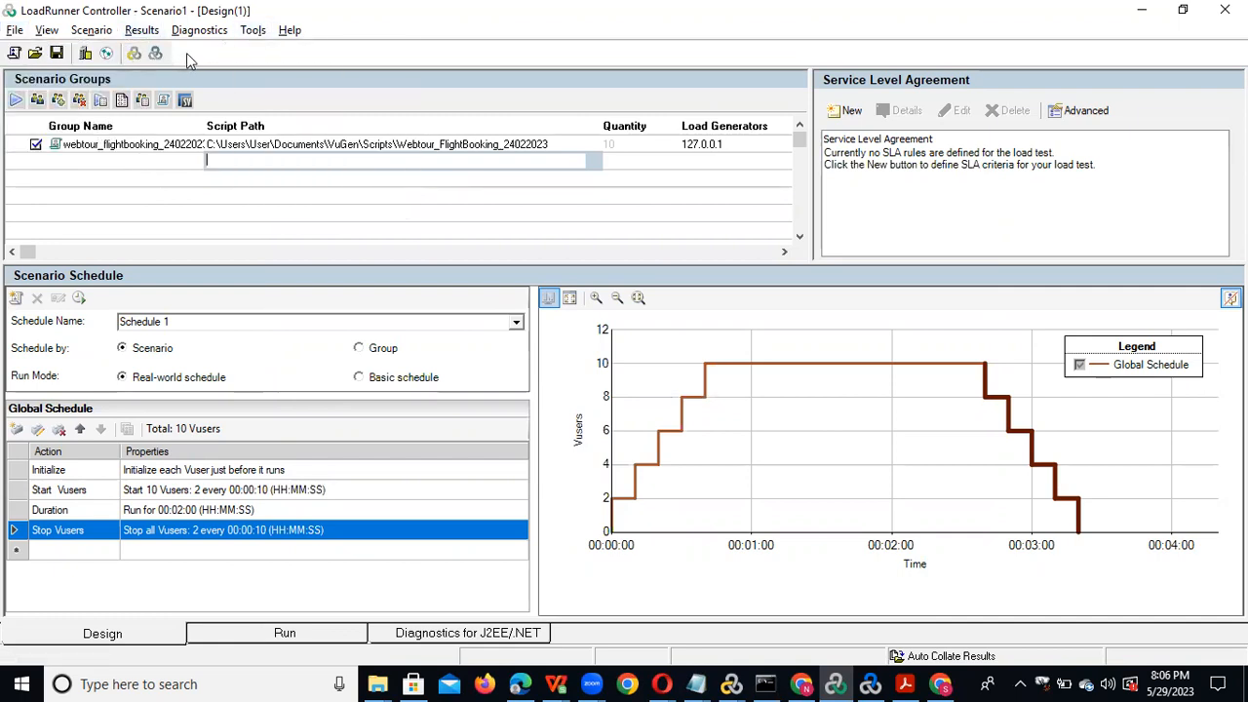
pyautogui.click(163, 147)
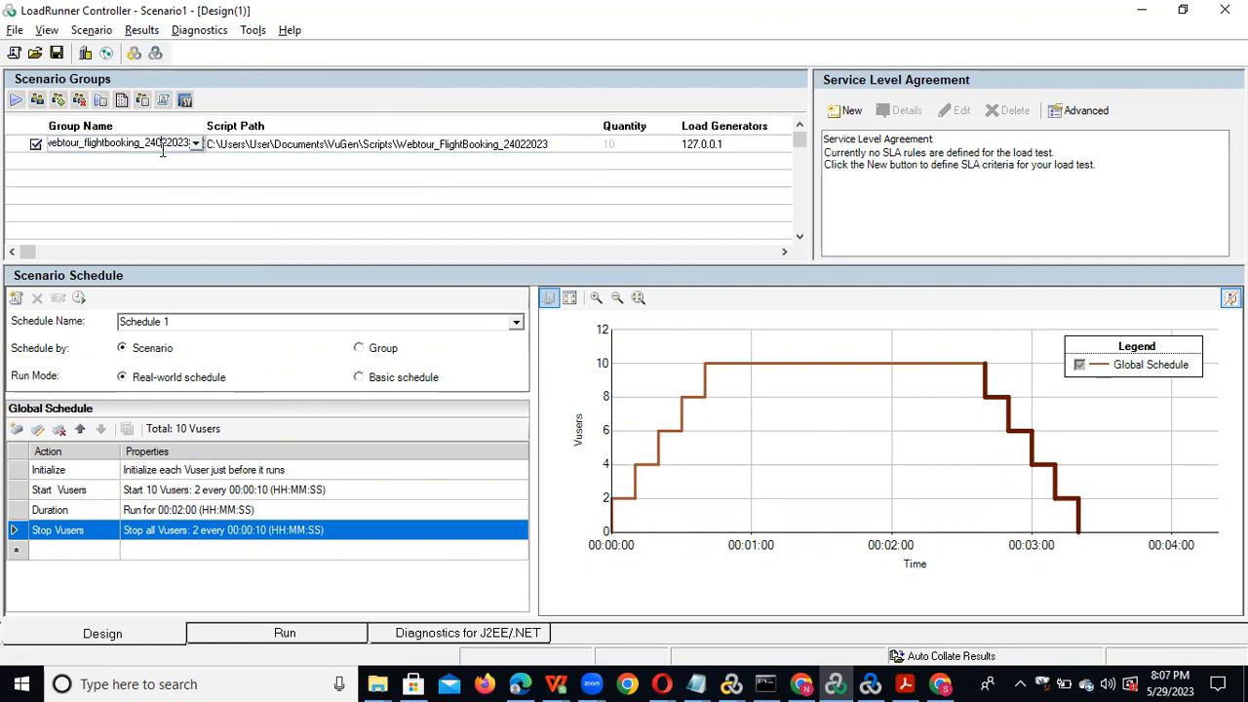
pyautogui.click(332, 147)
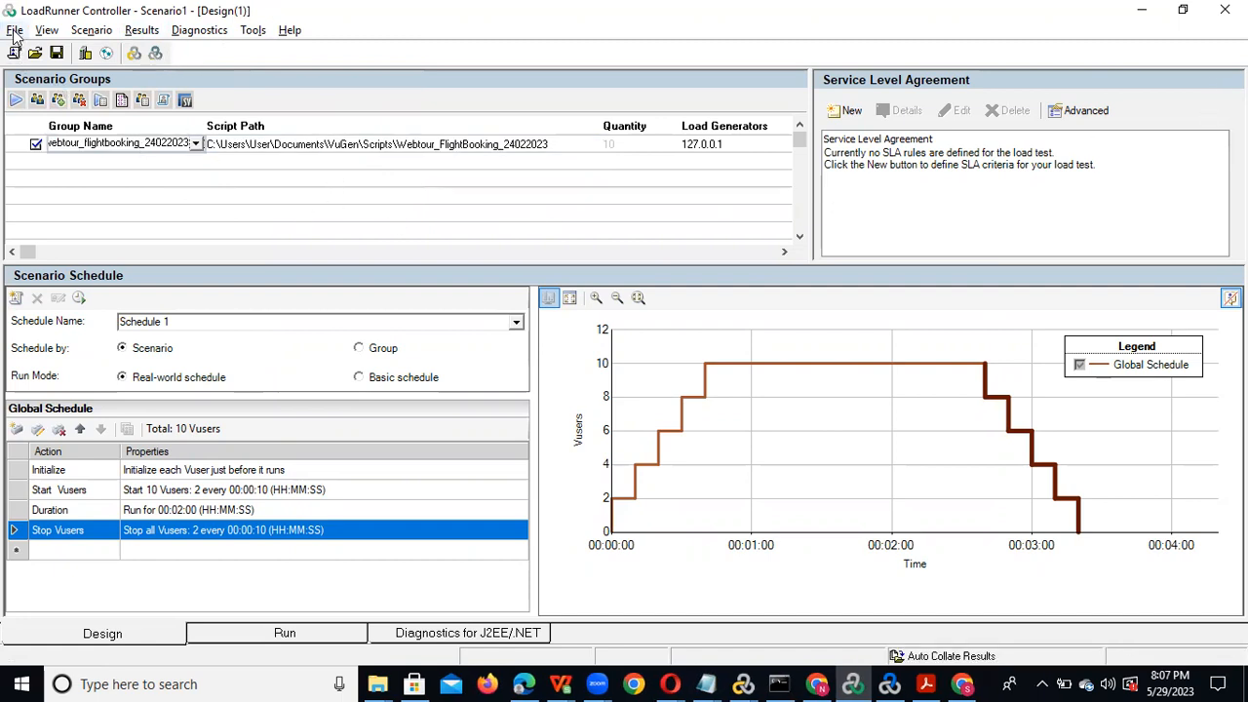
# - Switch to LoadRunner Analysis and examine the Summary Report down to its transaction table
pyautogui.click(1246, 689)
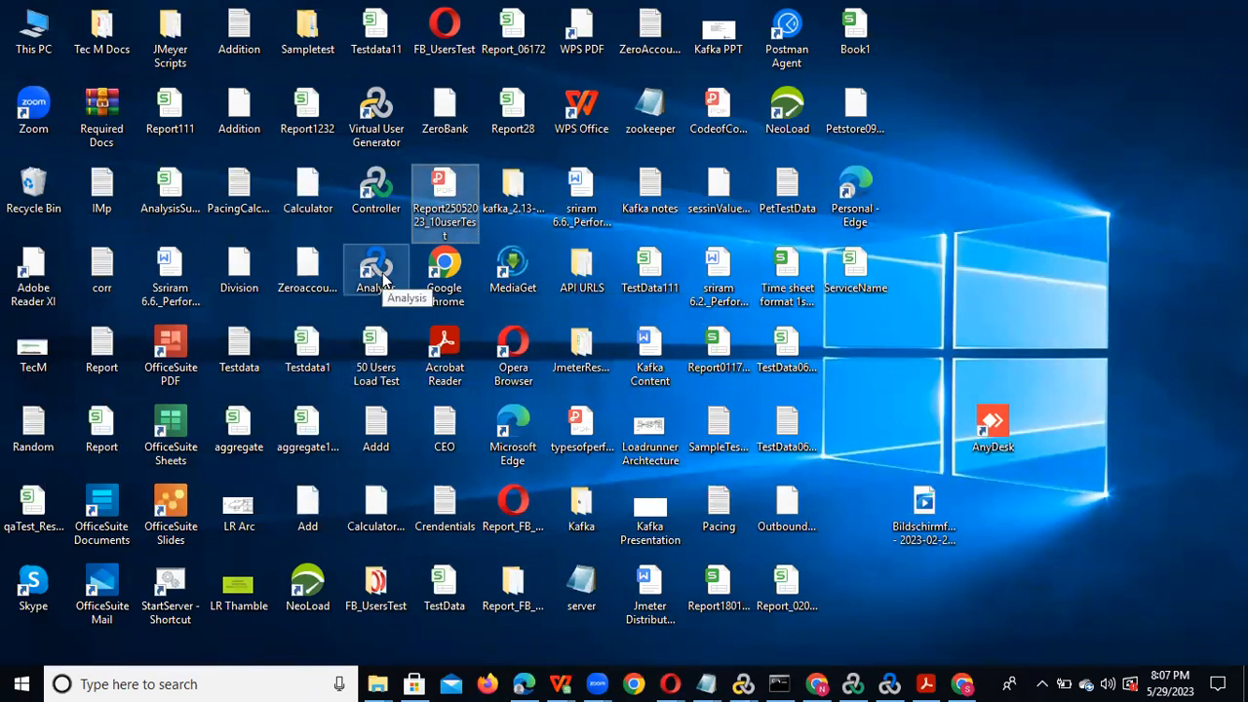
pyautogui.doubleClick(400, 117)
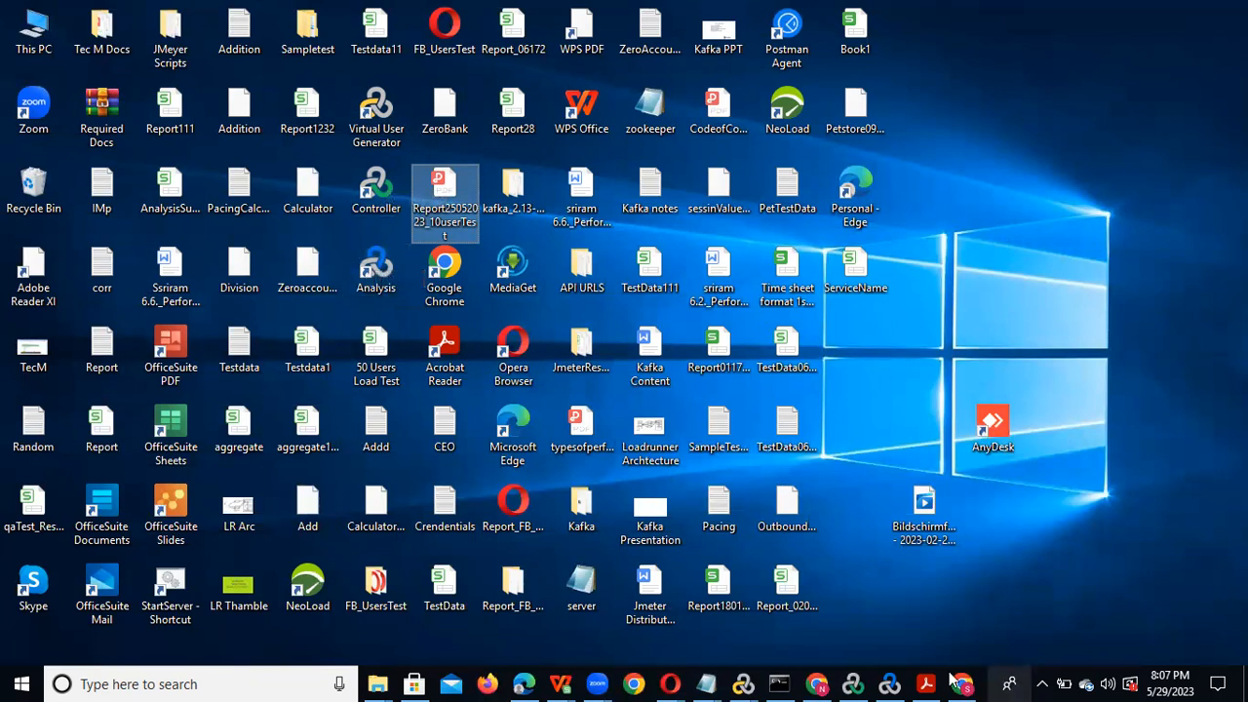
pyautogui.moveTo(890, 684)
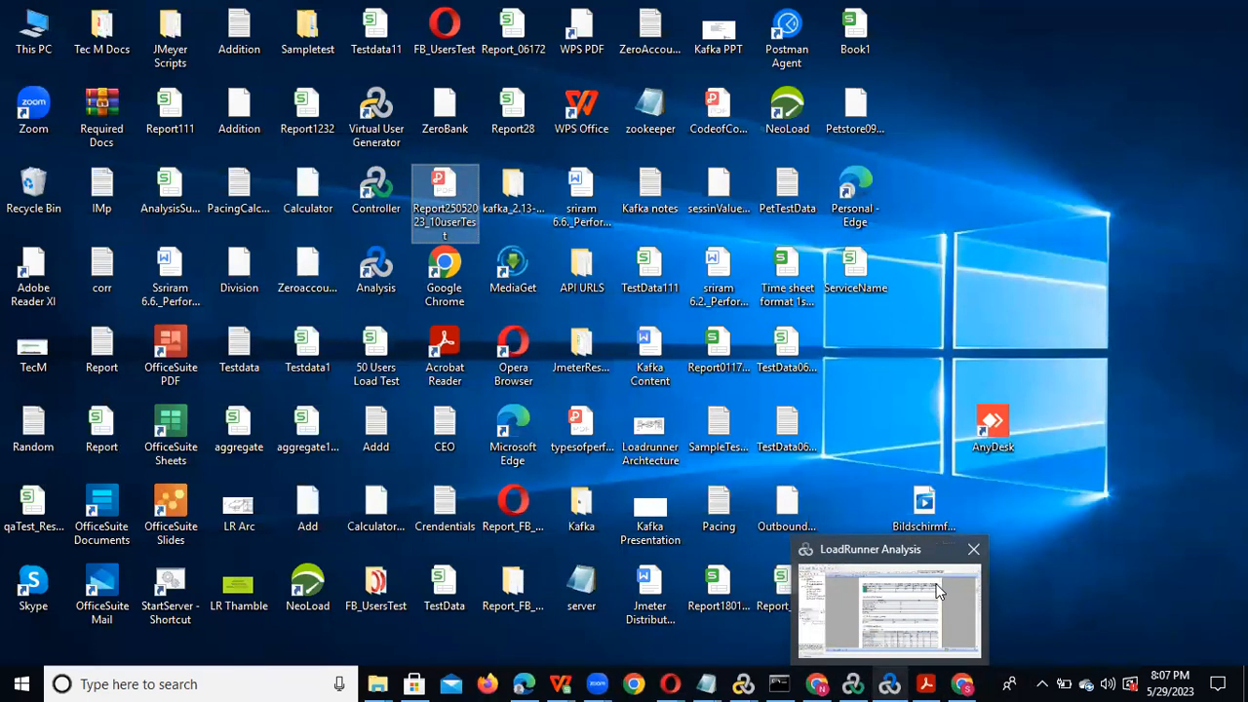
pyautogui.click(938, 591)
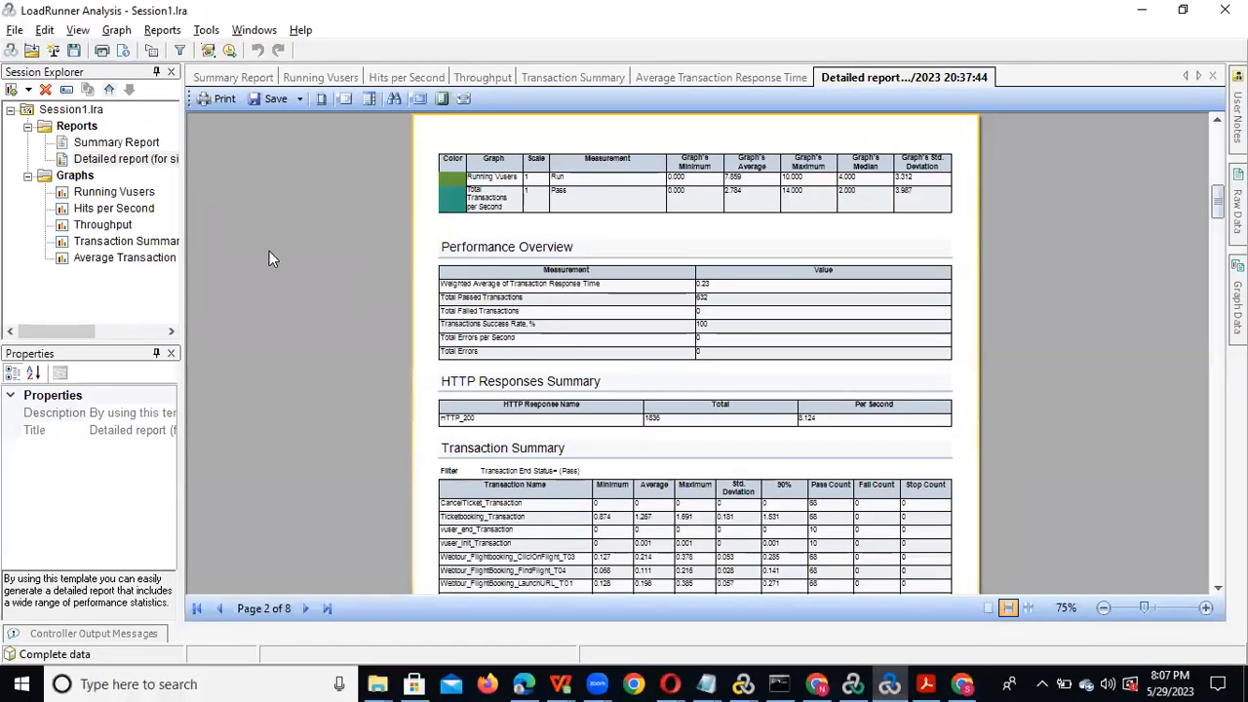
pyautogui.click(122, 243)
pyautogui.click(135, 147)
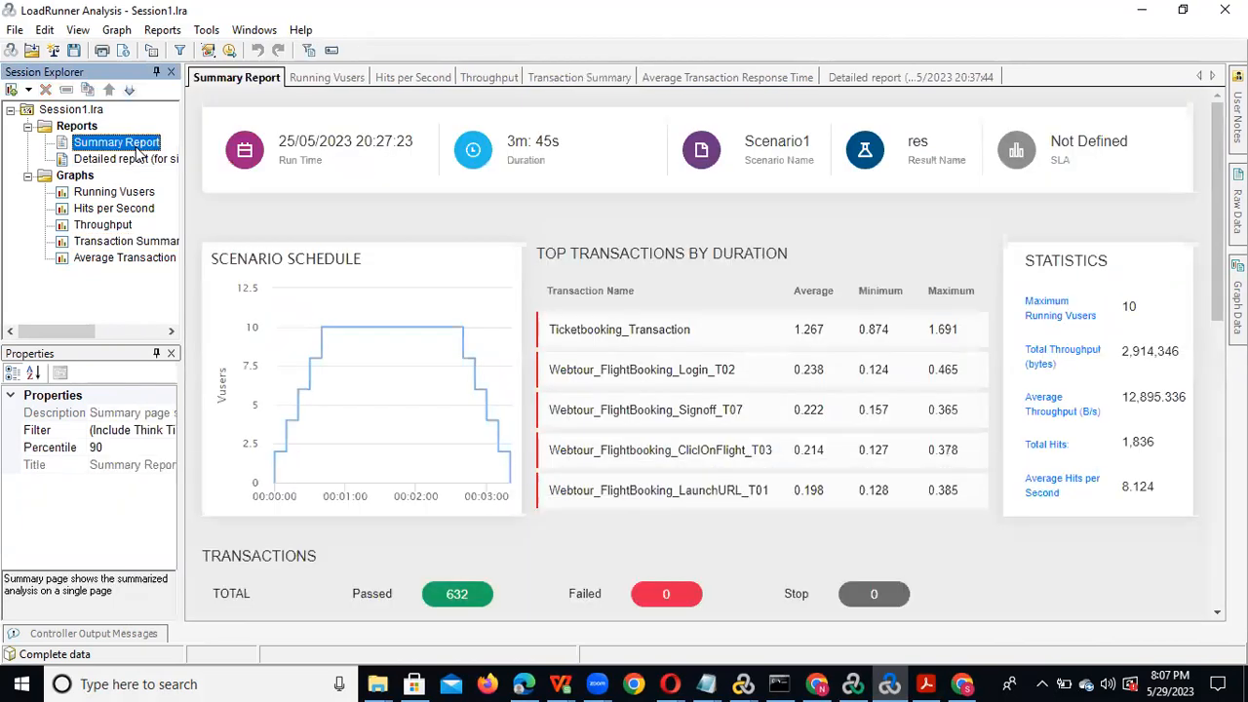
pyautogui.moveTo(1217, 284); pyautogui.dragTo(1216, 507)
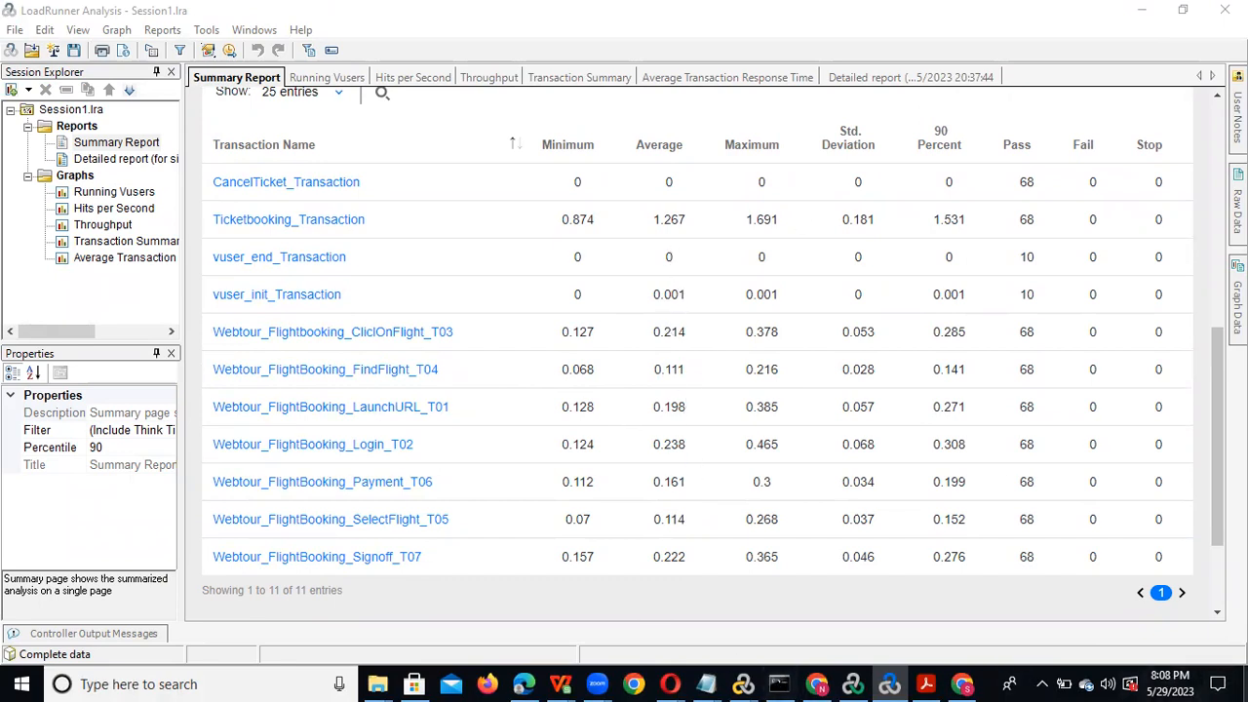
# - Switch back to LoadRunner Controller and start a new scenario without saving the changes to Scenario1
pyautogui.click(878, 681)
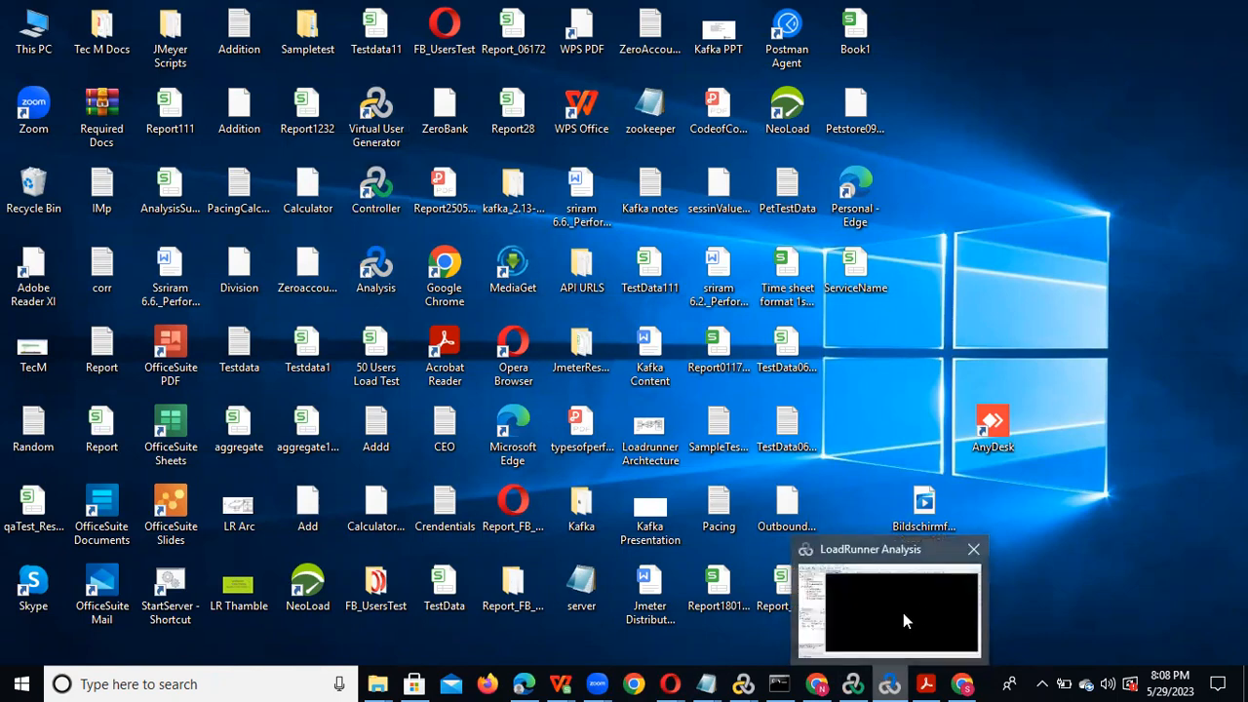
pyautogui.click(853, 684)
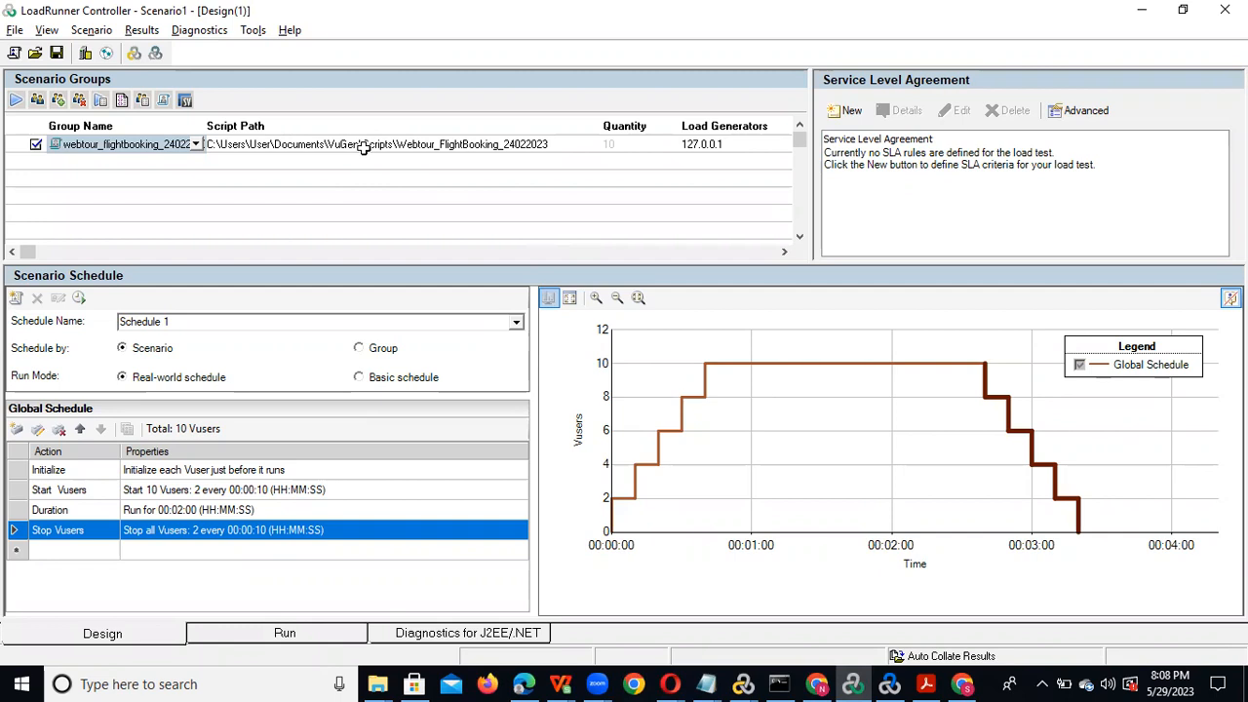
pyautogui.click(16, 31)
pyautogui.click(54, 55)
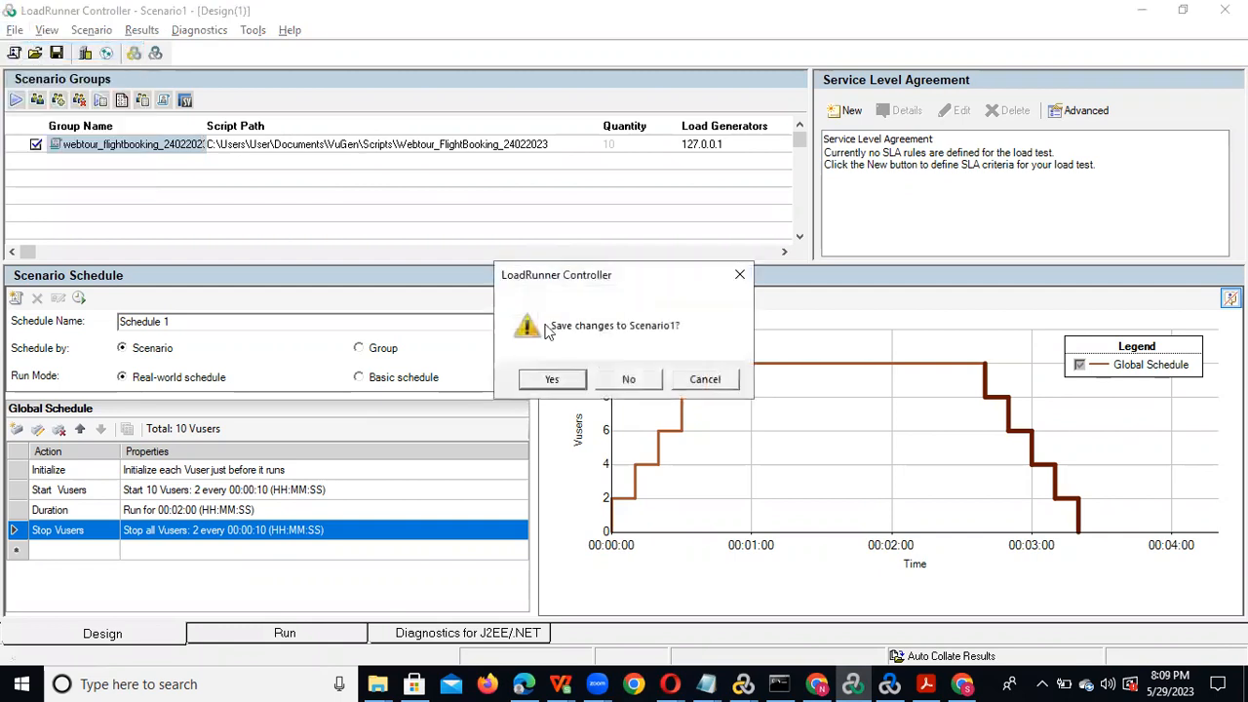
pyautogui.click(625, 379)
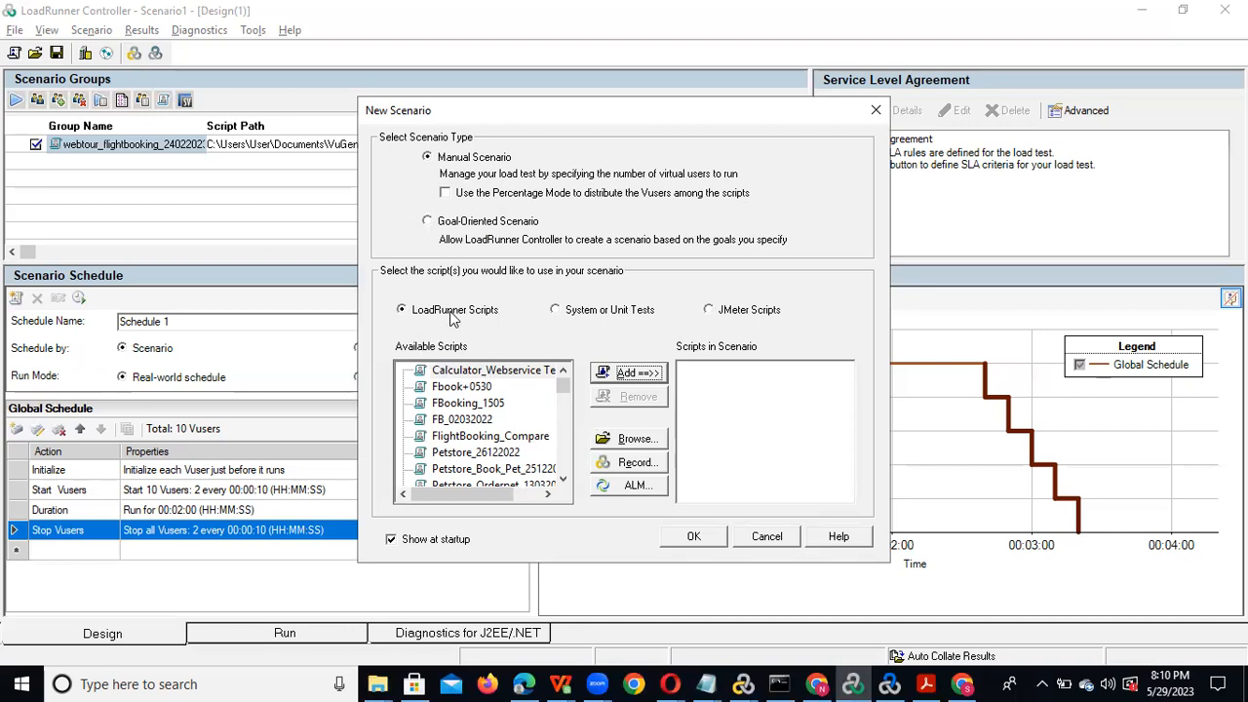
# - Look through the Webtour_FlightBooking entries among the available LoadRunner scripts for the new scenario
pyautogui.moveTo(564, 388); pyautogui.dragTo(563, 469)
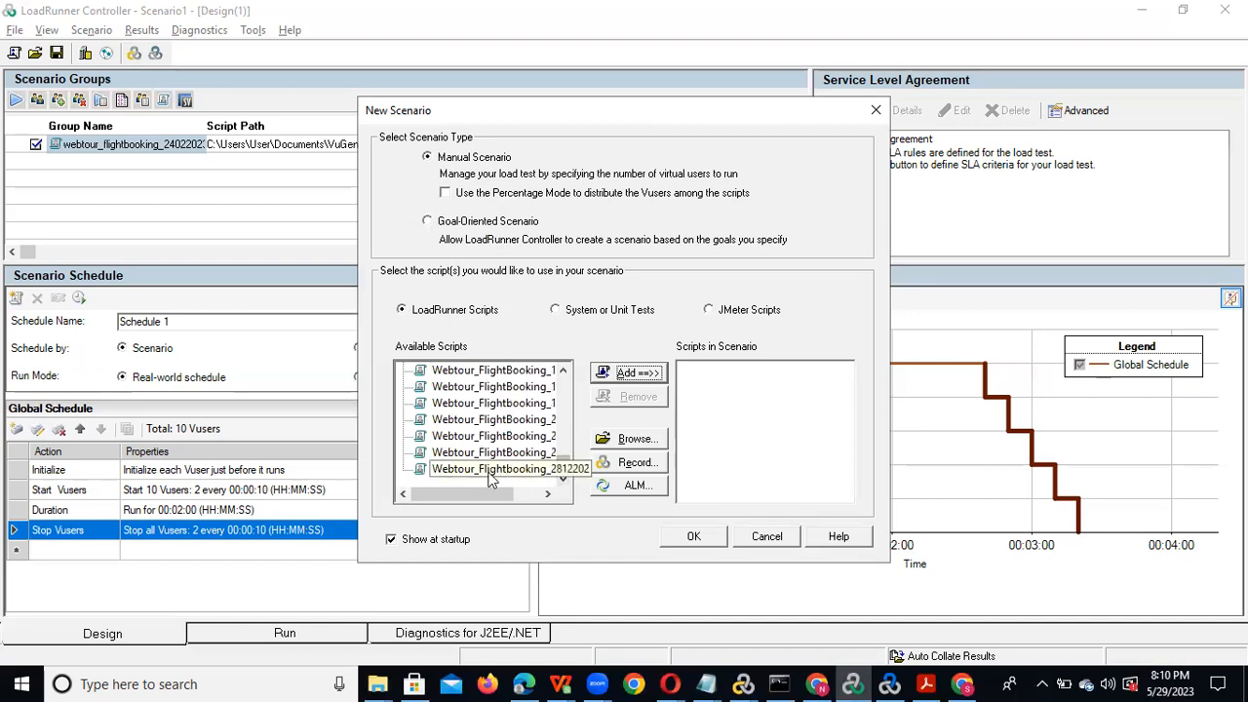
pyautogui.moveTo(449, 501); pyautogui.dragTo(493, 494)
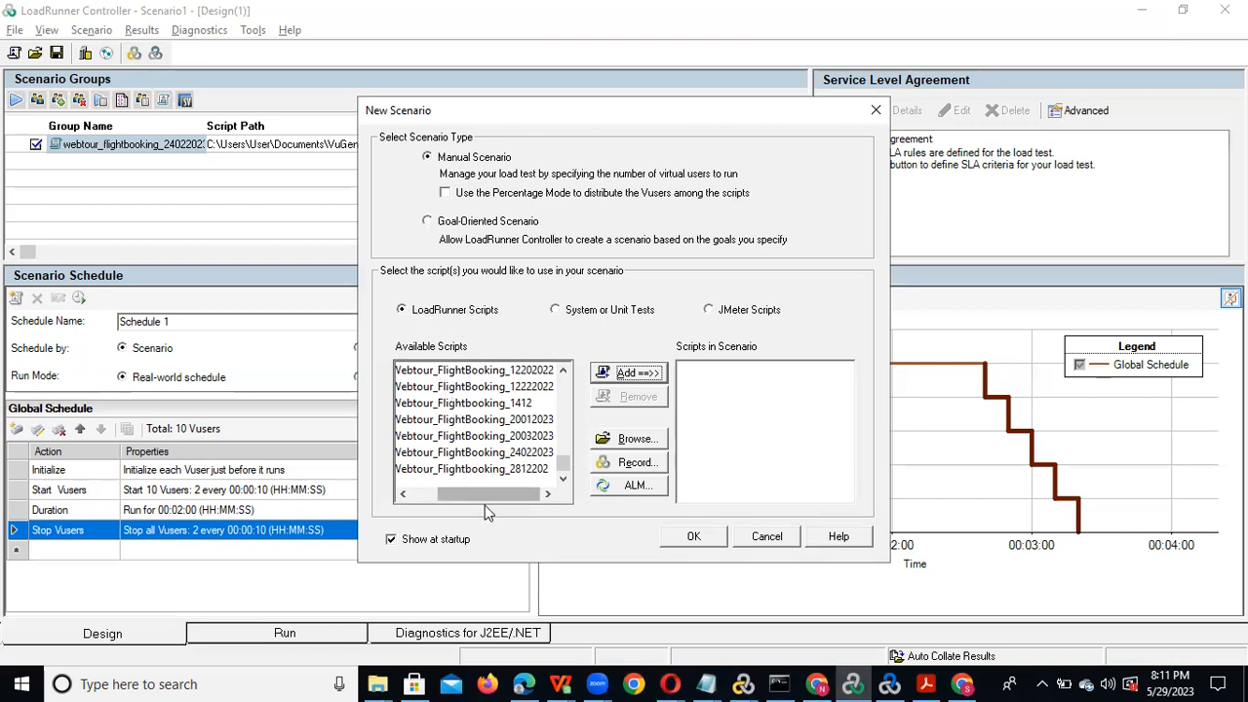
pyautogui.click(417, 500)
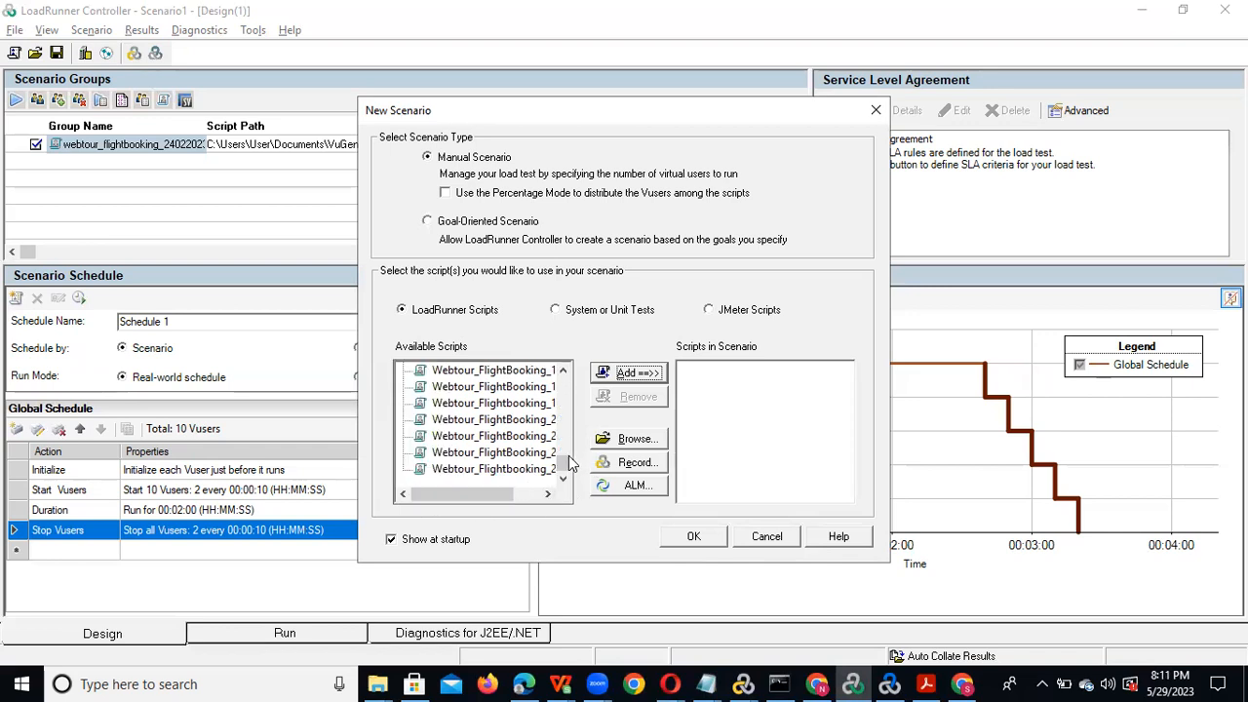
pyautogui.click(566, 372)
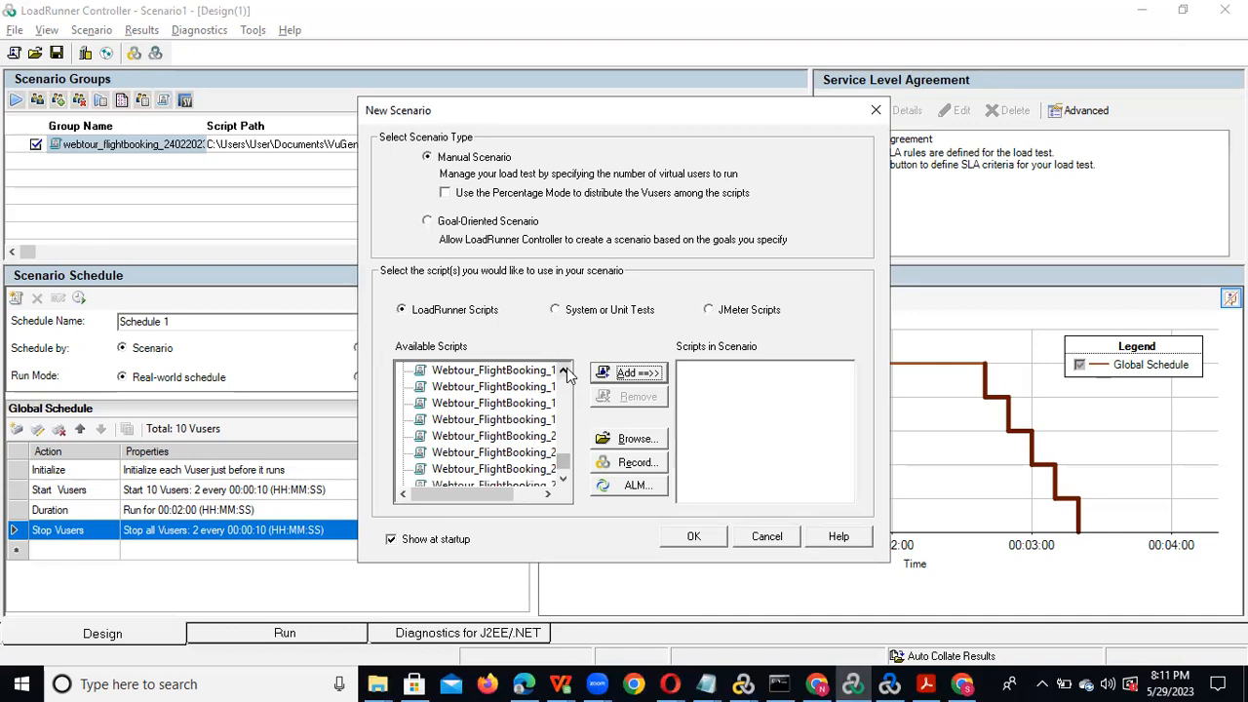
pyautogui.click(565, 478)
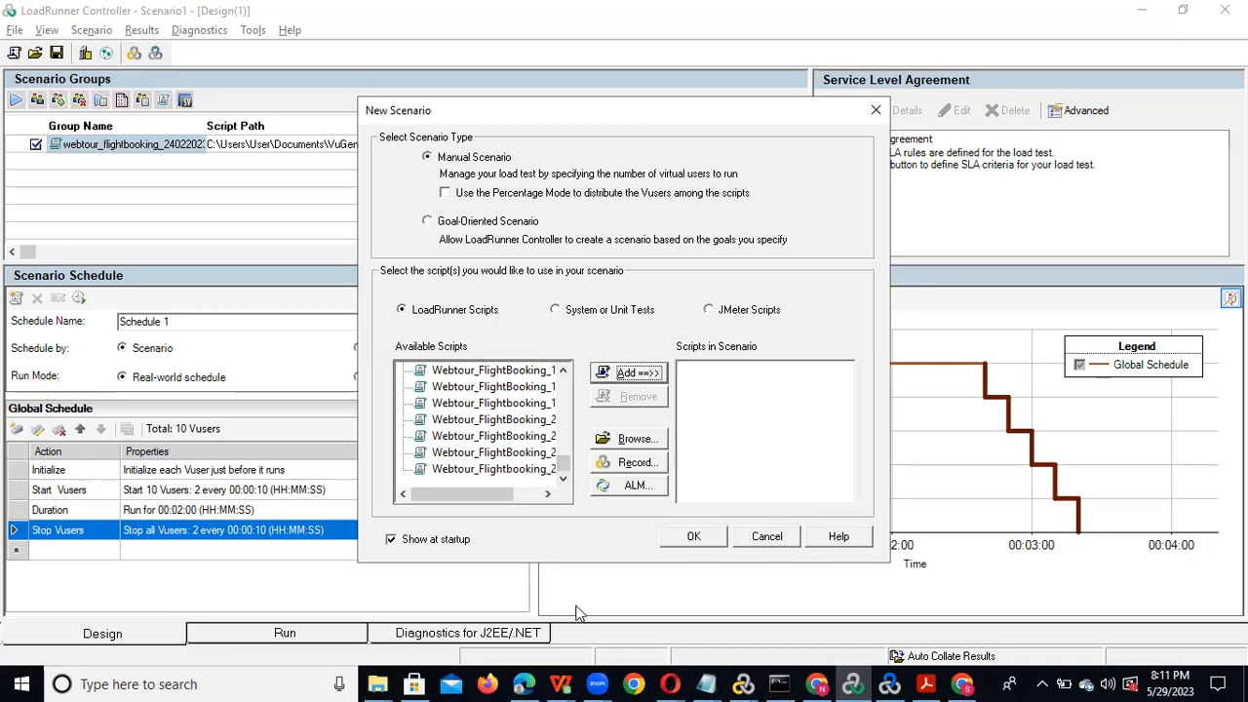
# - Switch to File Explorer and look through the script folders in Documents\VuGen\Scripts
pyautogui.moveTo(381, 683)
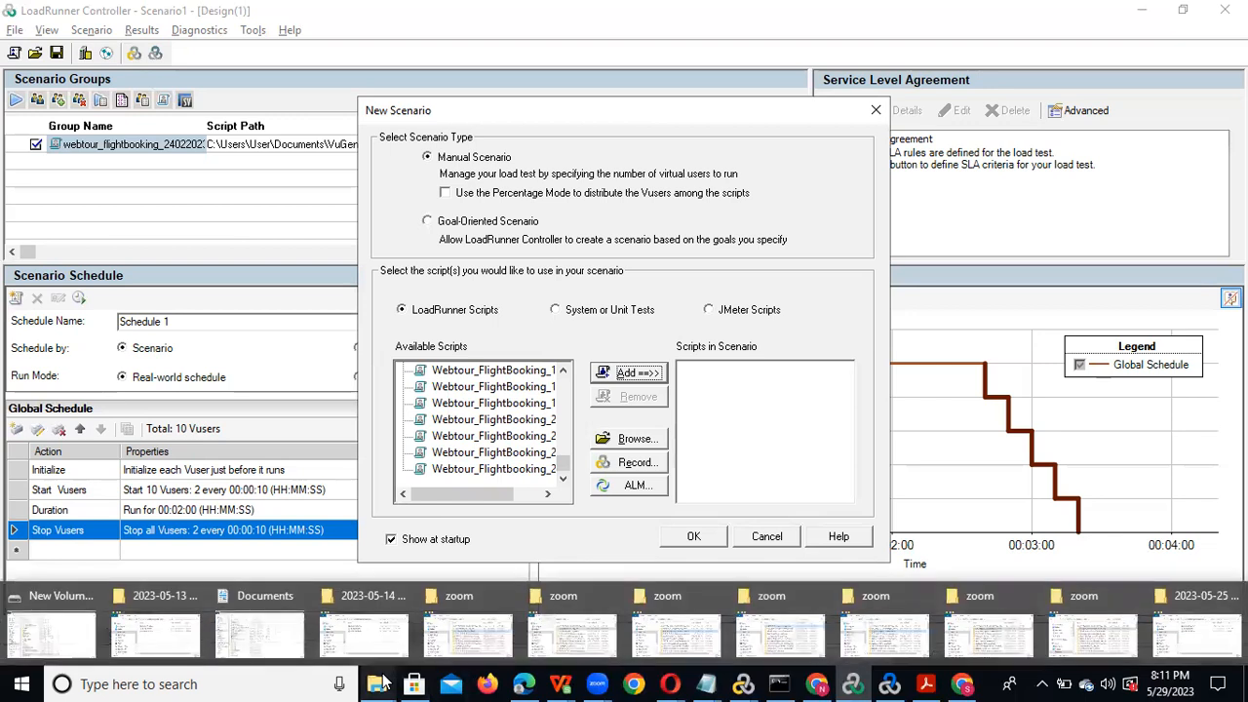
pyautogui.click(84, 635)
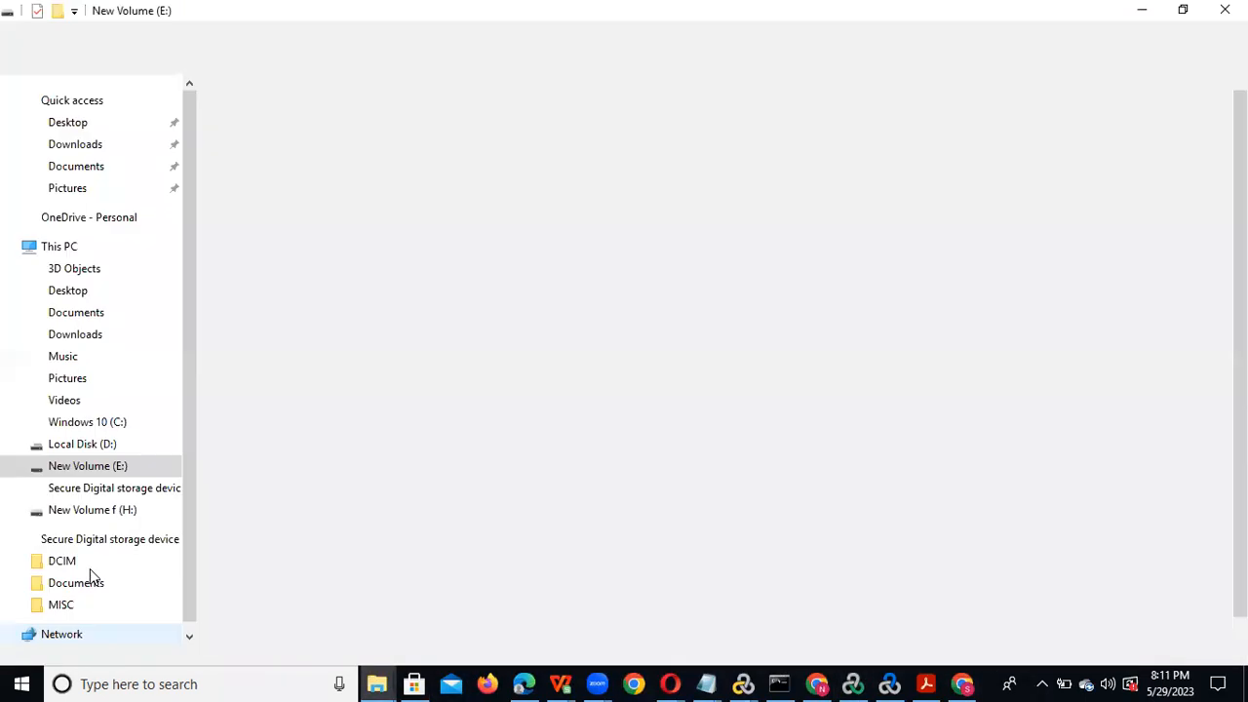
pyautogui.click(81, 319)
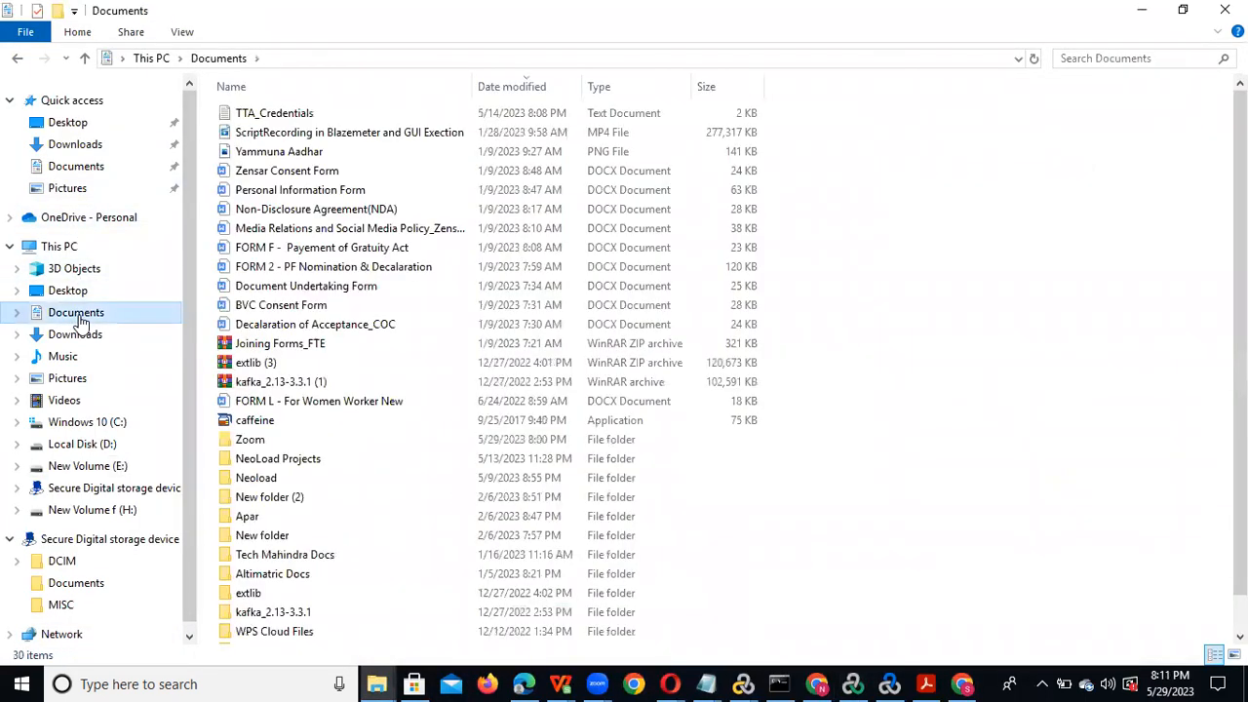
pyautogui.doubleClick(272, 597)
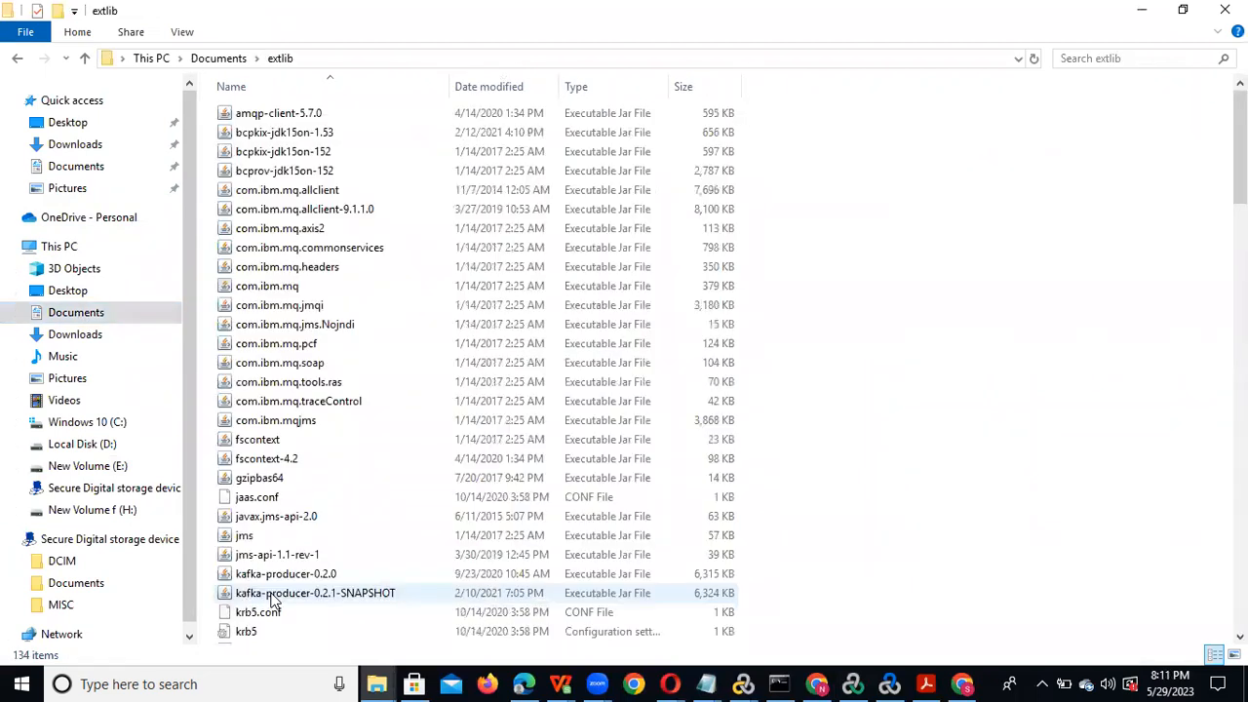
pyautogui.click(303, 363)
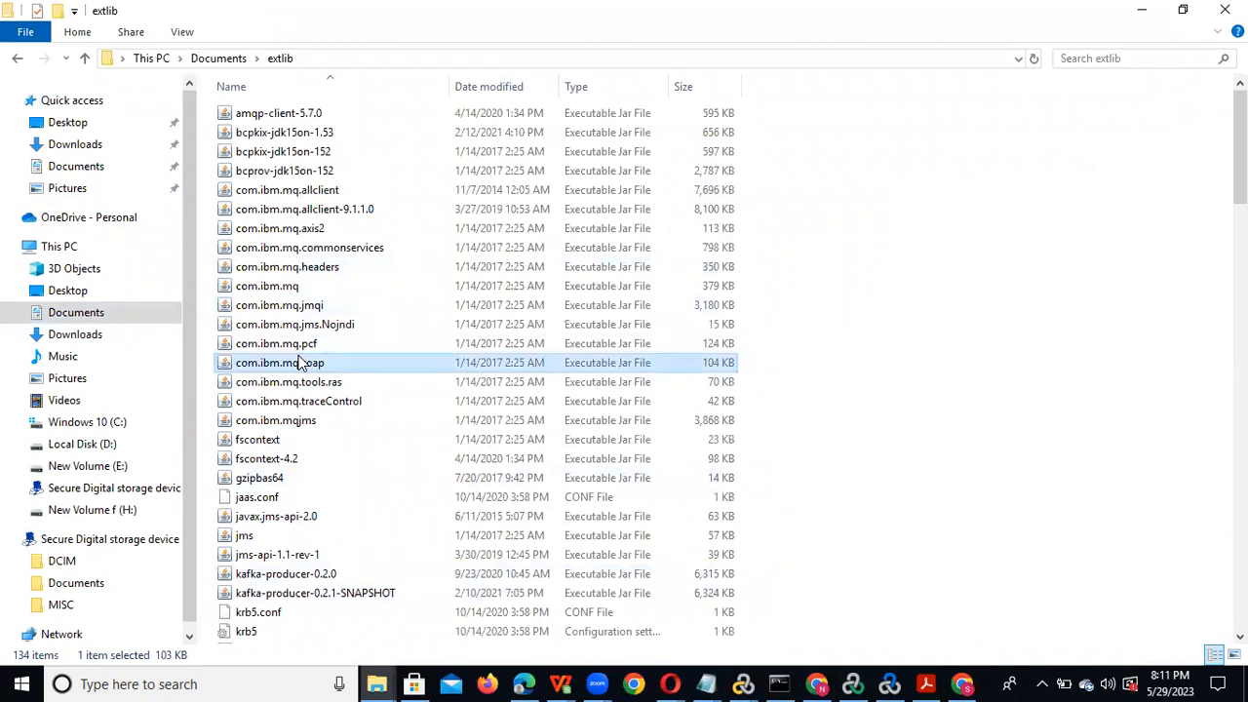
pyautogui.click(213, 62)
pyautogui.click(302, 347)
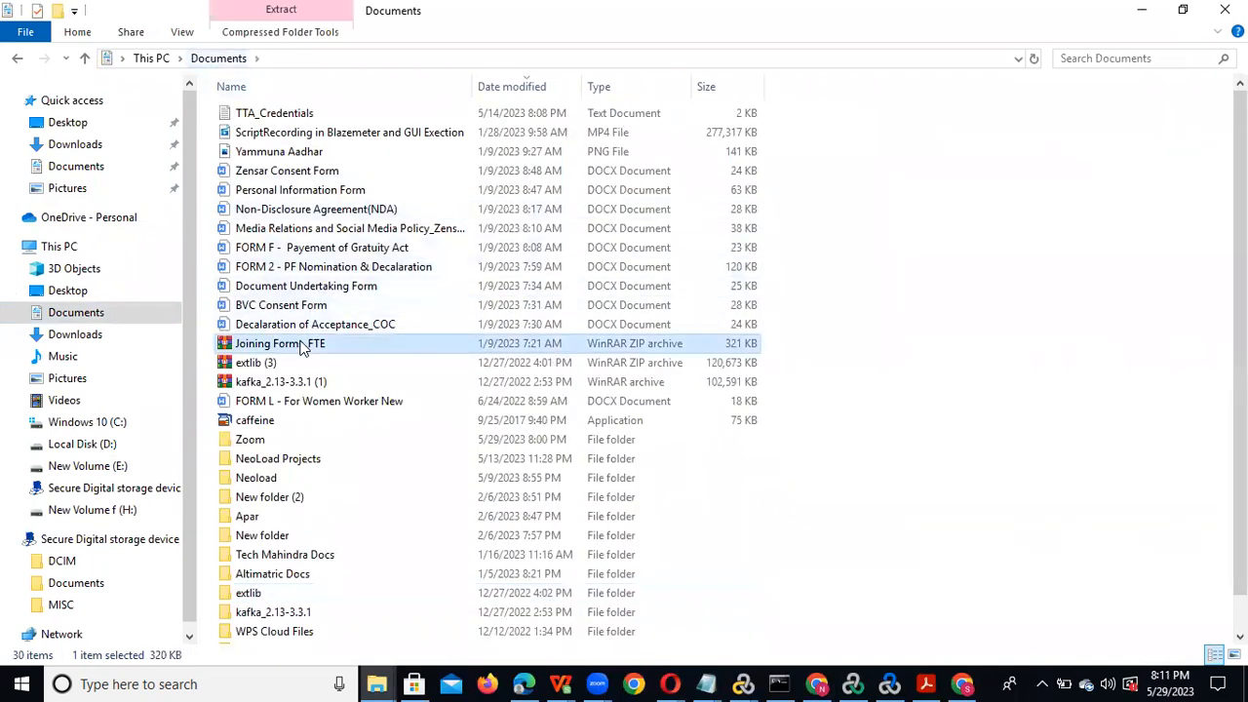
pyautogui.press('End')
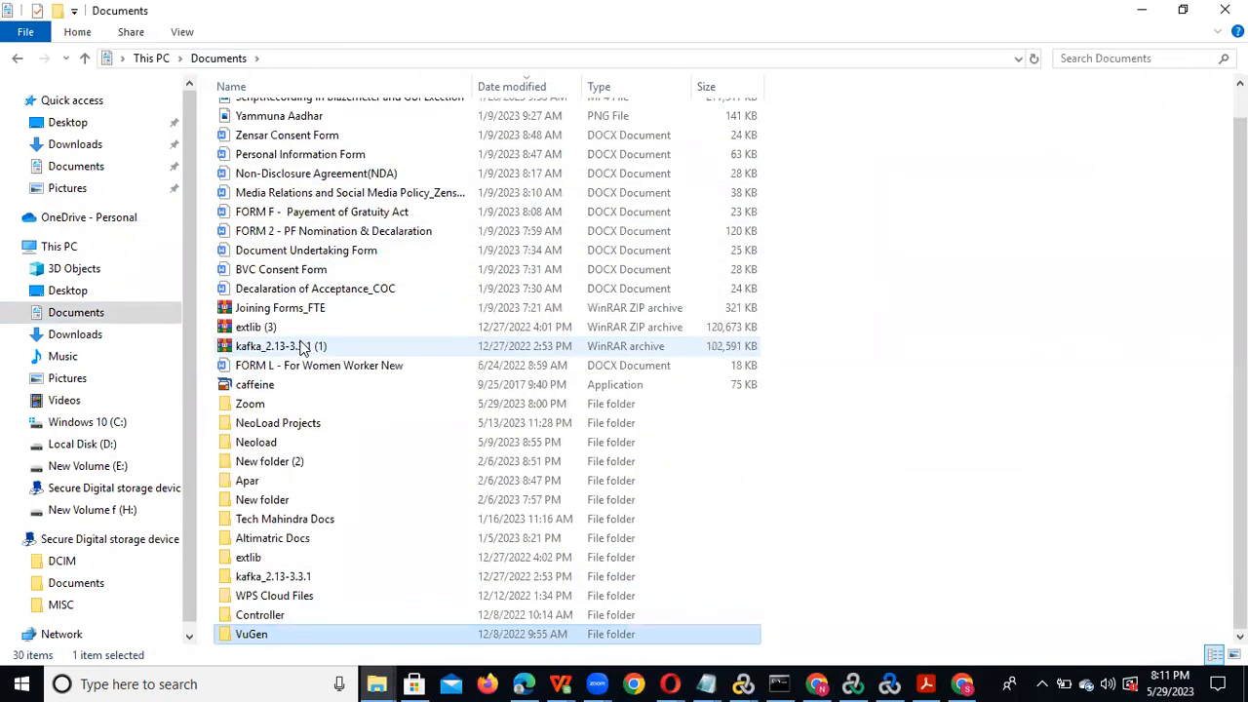
pyautogui.doubleClick(301, 636)
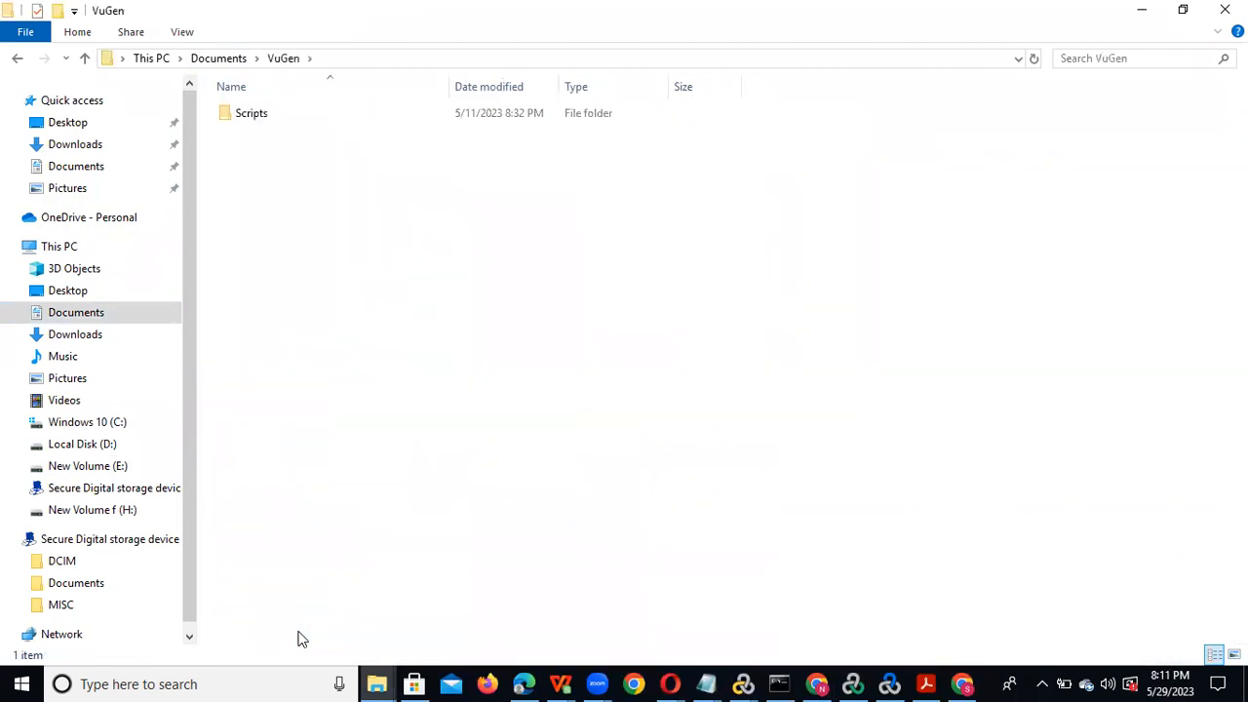
pyautogui.doubleClick(265, 104)
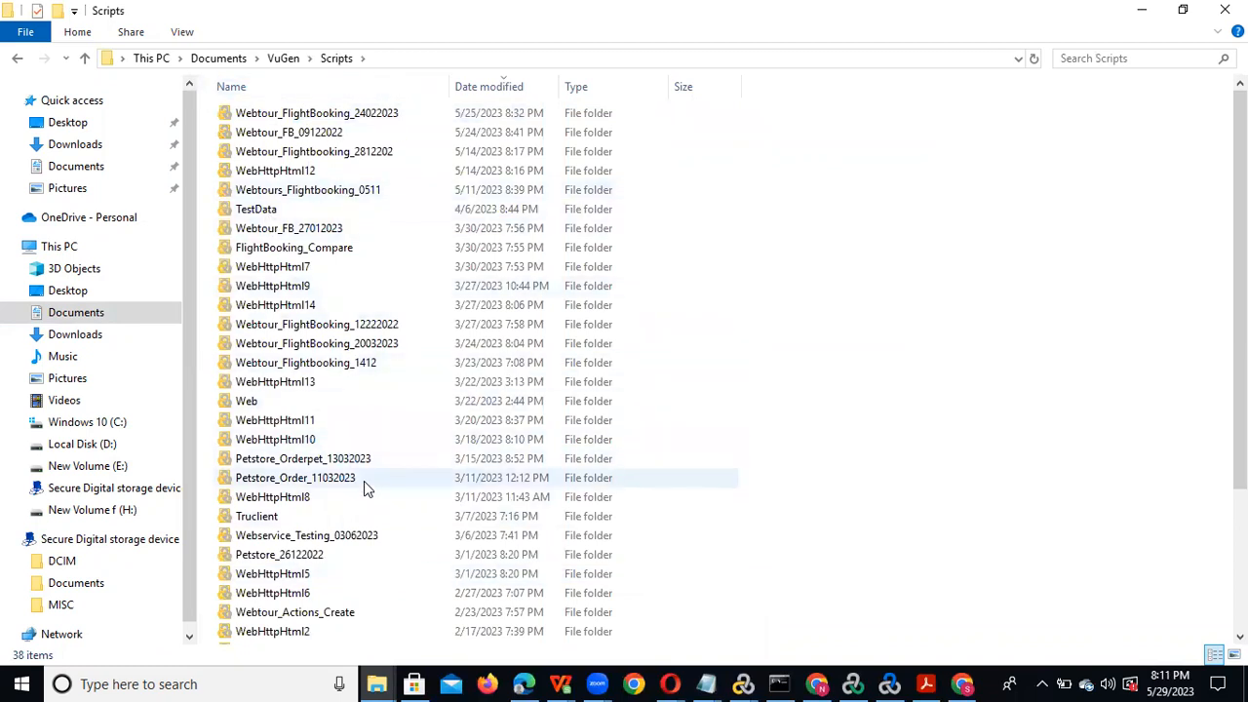
# - Switch back to LoadRunner Controller and add the Webtour_FlightBooking_24022023 script to the new scenario
pyautogui.hotkey('alt', 'Tab')
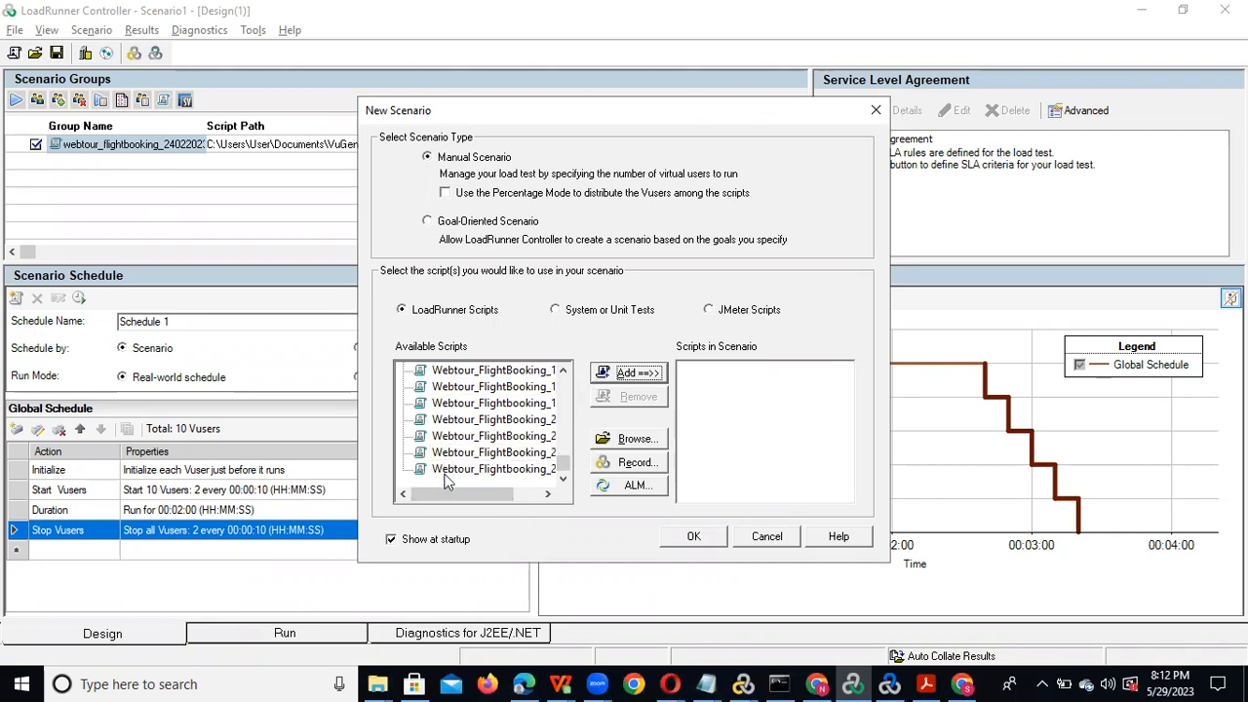
pyautogui.moveTo(448, 496); pyautogui.dragTo(479, 495)
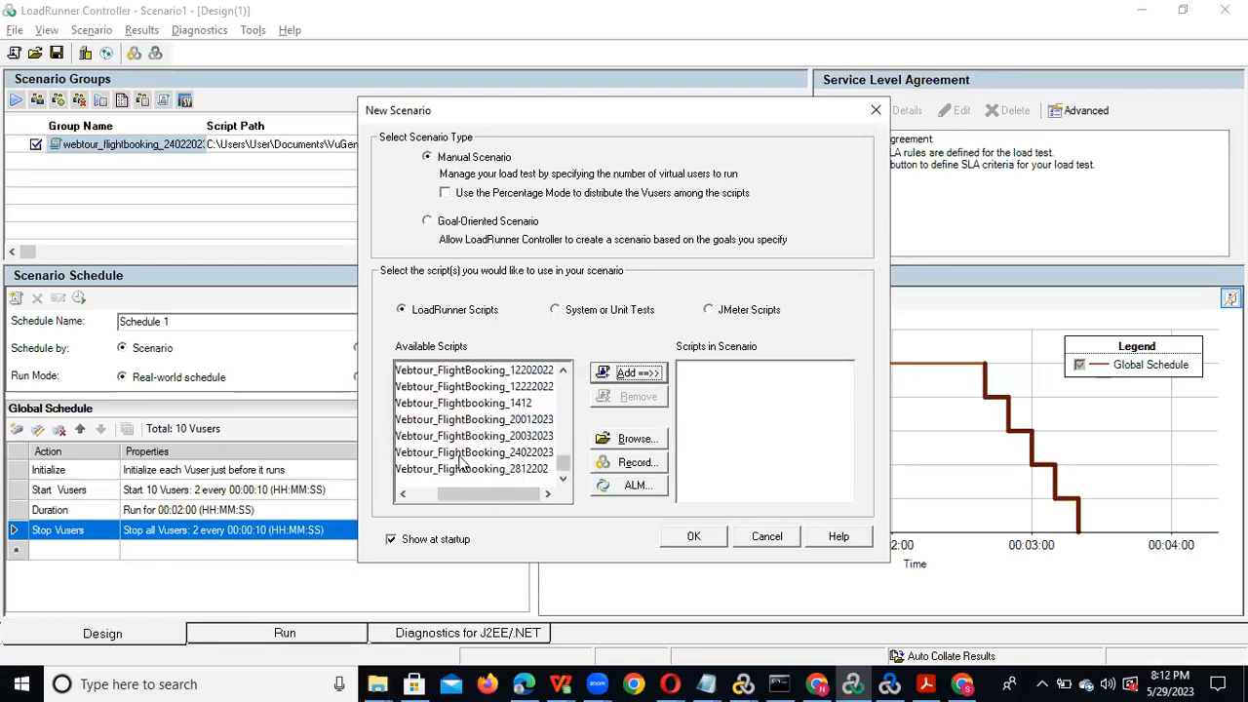
pyautogui.click(464, 453)
pyautogui.click(635, 373)
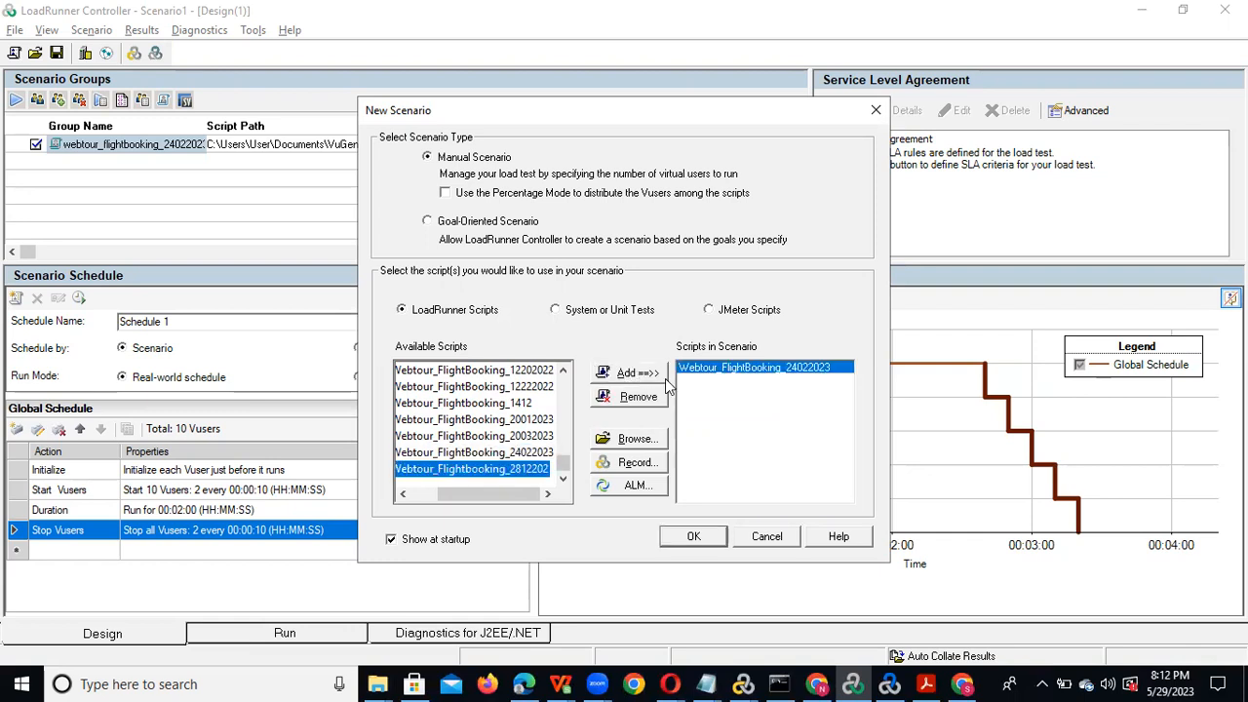
# - Add the Webtour_Flightbooking_1412 script to the scenario and remove it again
pyautogui.click(502, 406)
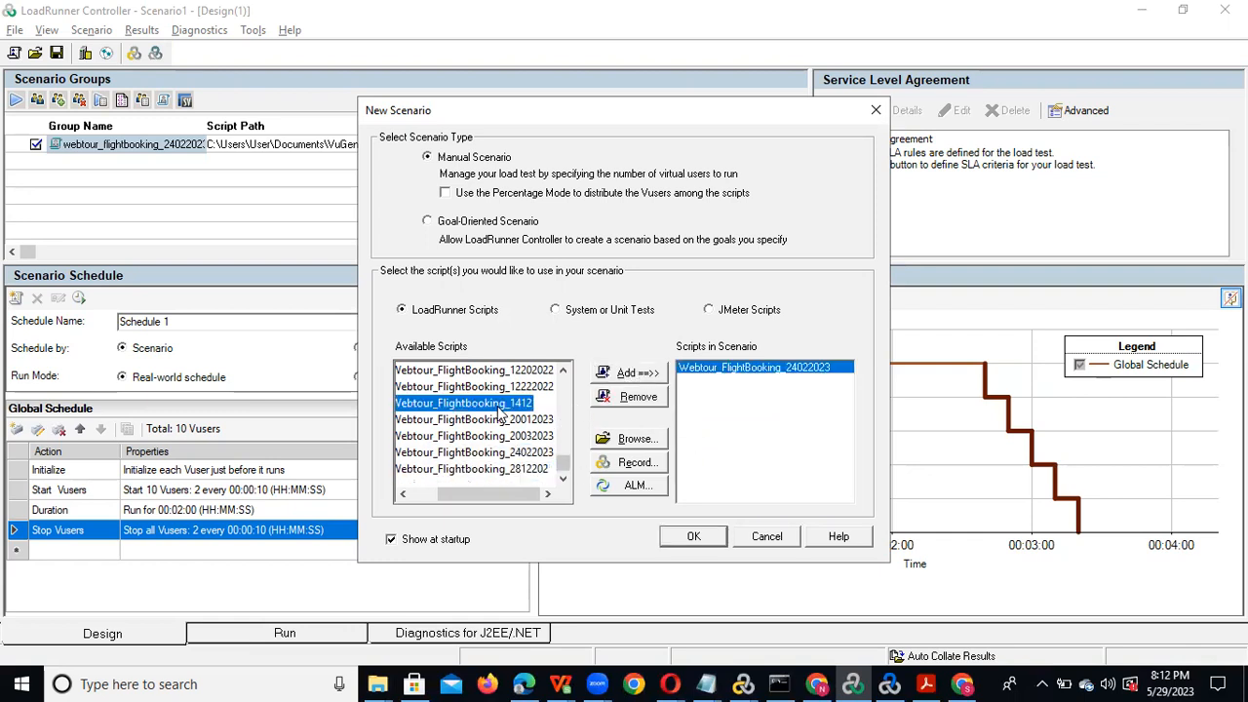
pyautogui.click(635, 376)
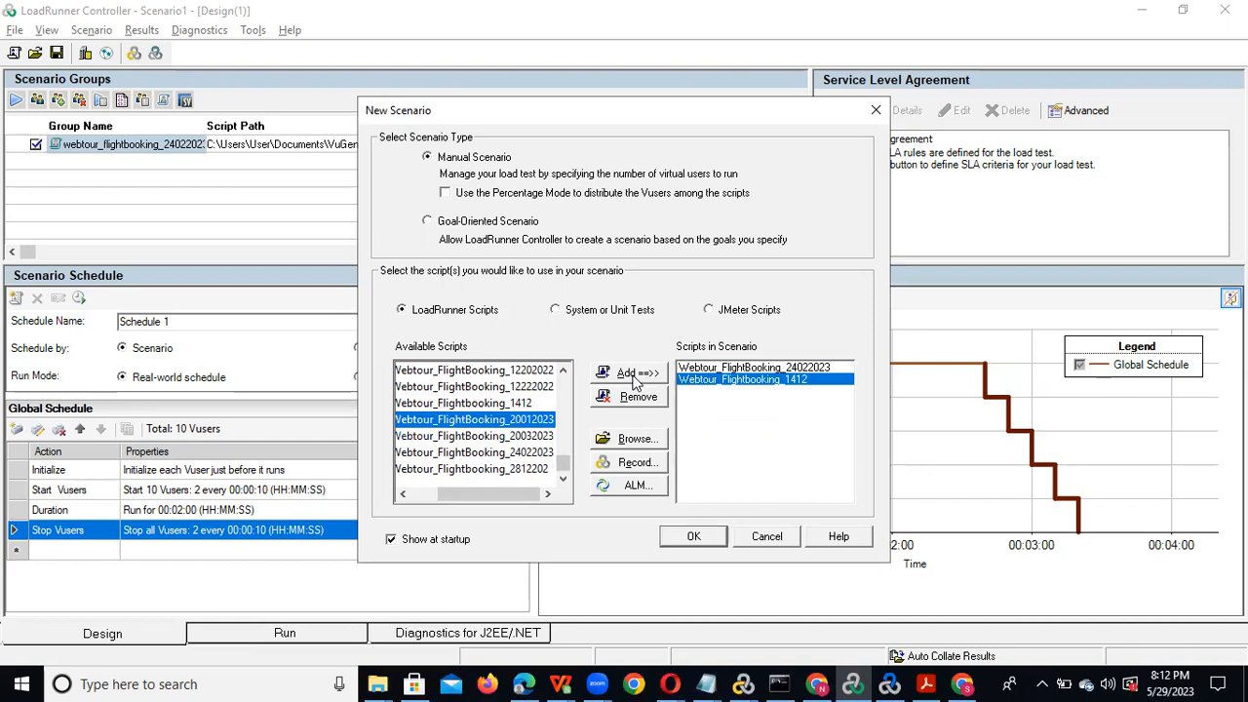
pyautogui.click(633, 377)
pyautogui.click(629, 467)
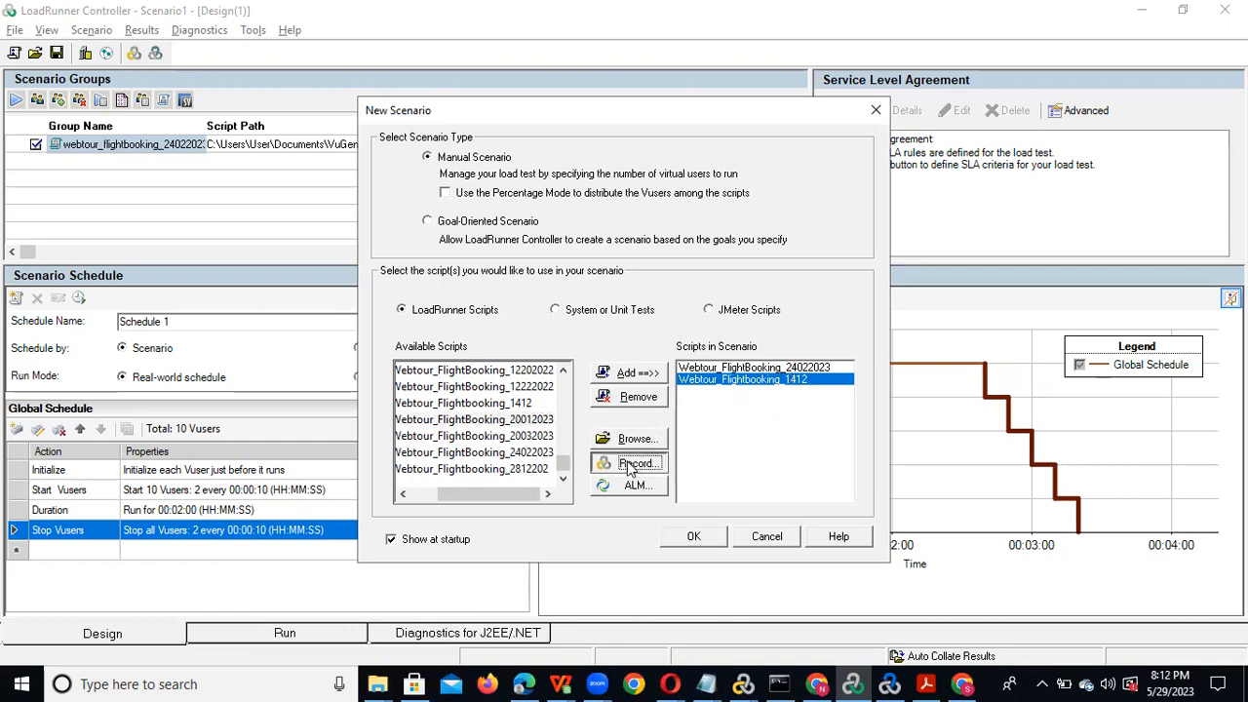
pyautogui.click(647, 403)
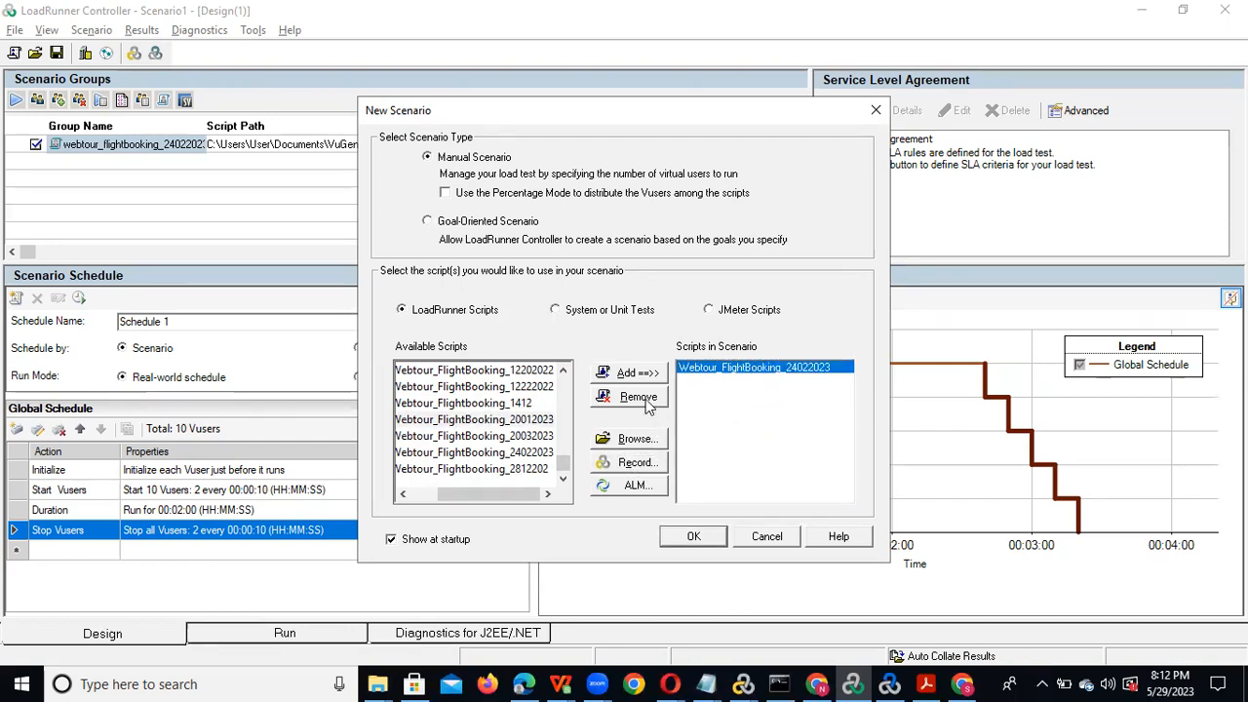
# - Add the Petstore_Order_11032023 script to the scenario and create the manual scenario
pyautogui.click(563, 370)
pyautogui.click(562, 371)
pyautogui.click(563, 371)
pyautogui.click(562, 370)
pyautogui.moveTo(563, 371); pyautogui.dragTo(563, 371)
pyautogui.moveTo(445, 494); pyautogui.dragTo(429, 498)
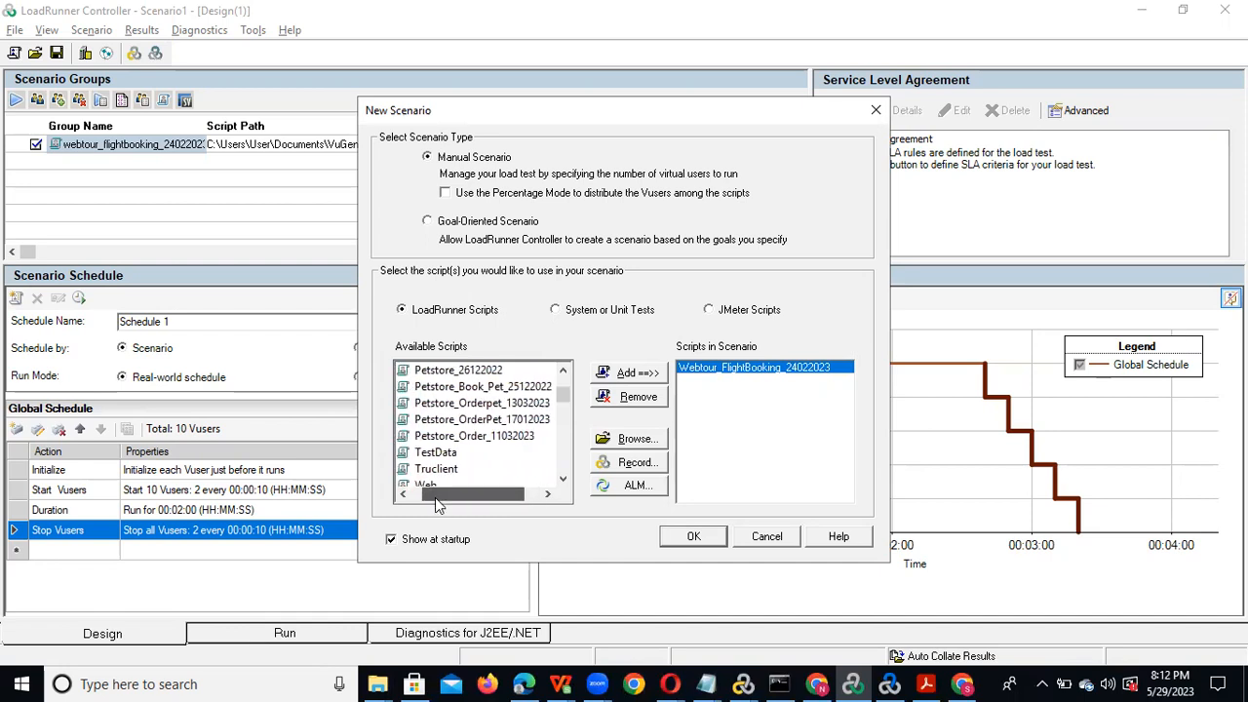
pyautogui.click(493, 437)
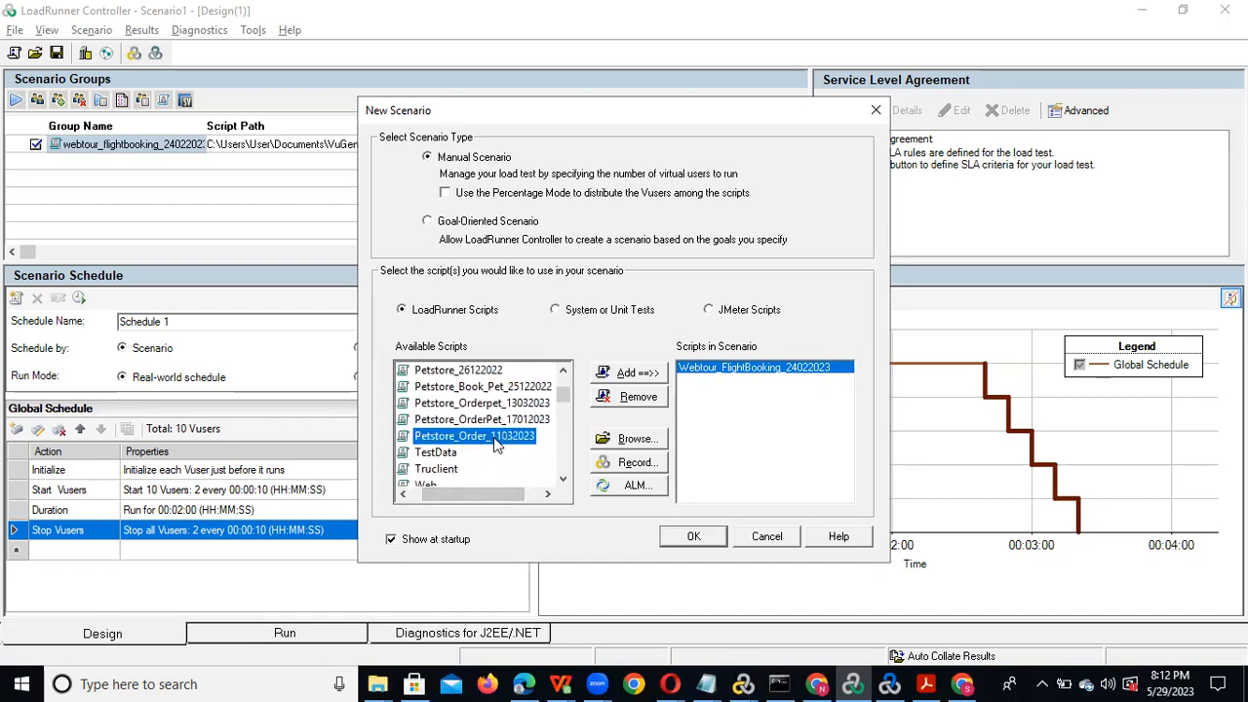
pyautogui.click(635, 373)
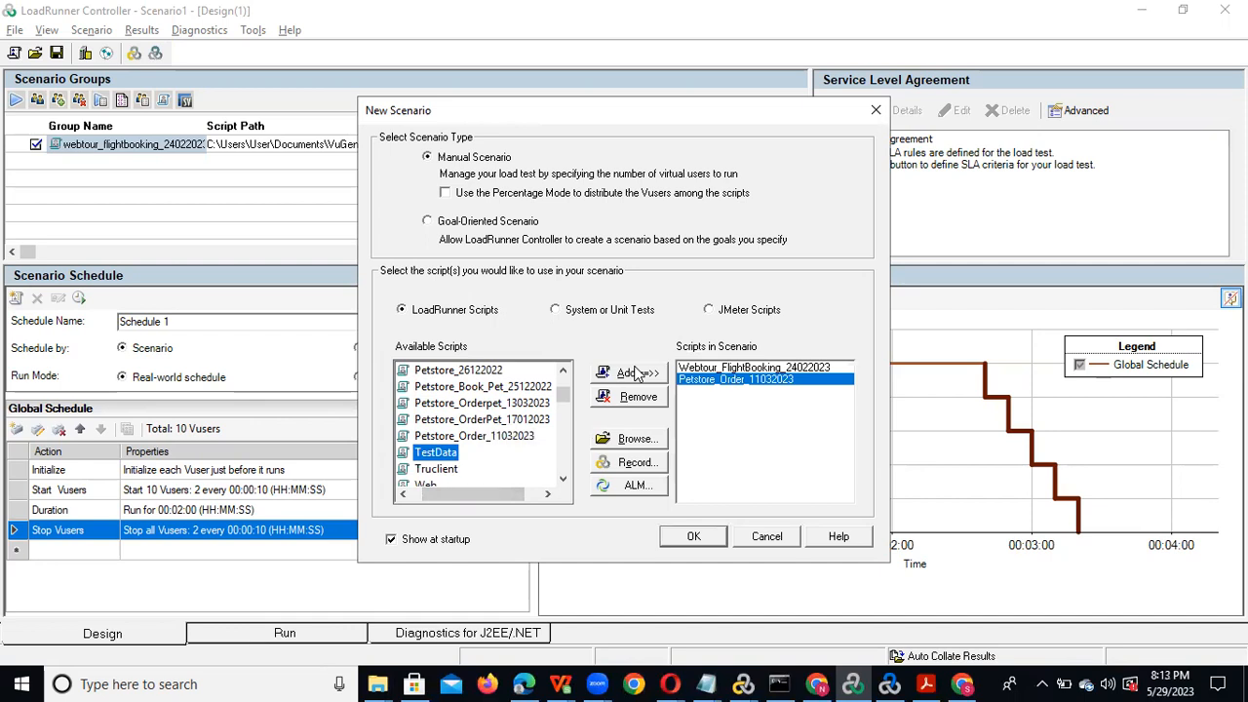
pyautogui.click(691, 538)
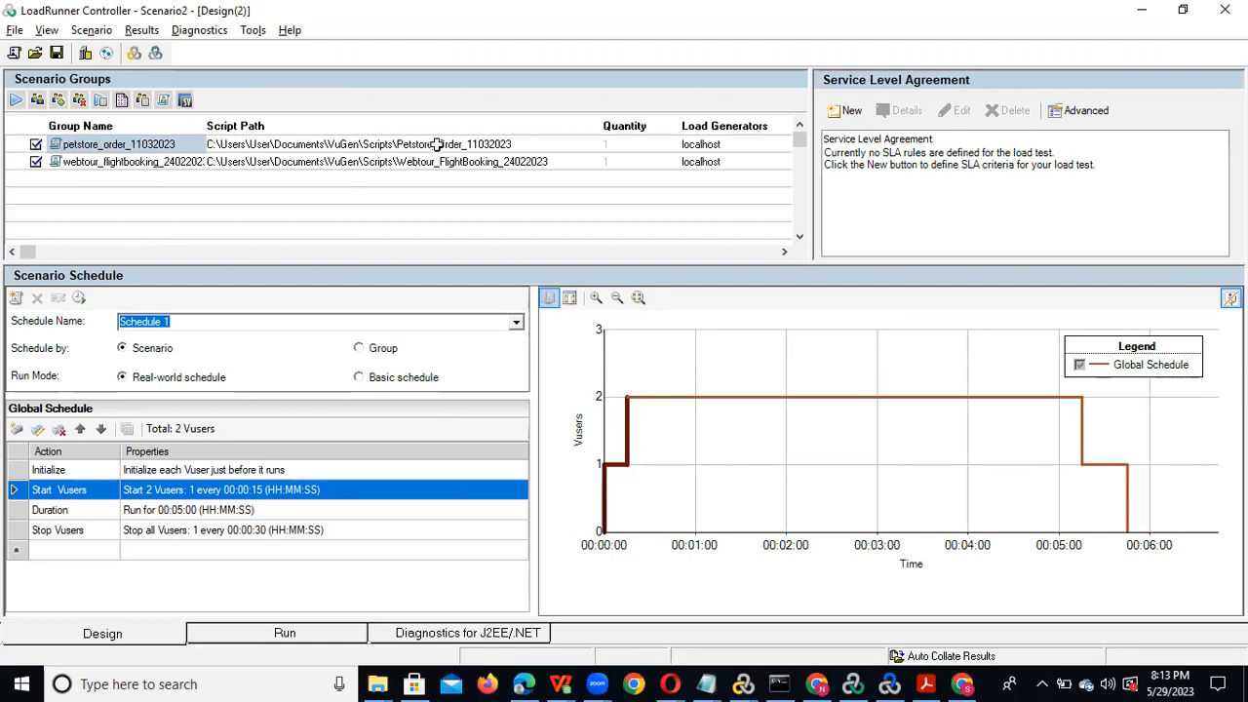
# - Examine the quantity and load generator of both scenario groups and the ramp-up in the global schedule graph
pyautogui.click(622, 144)
pyautogui.click(627, 160)
pyautogui.click(587, 209)
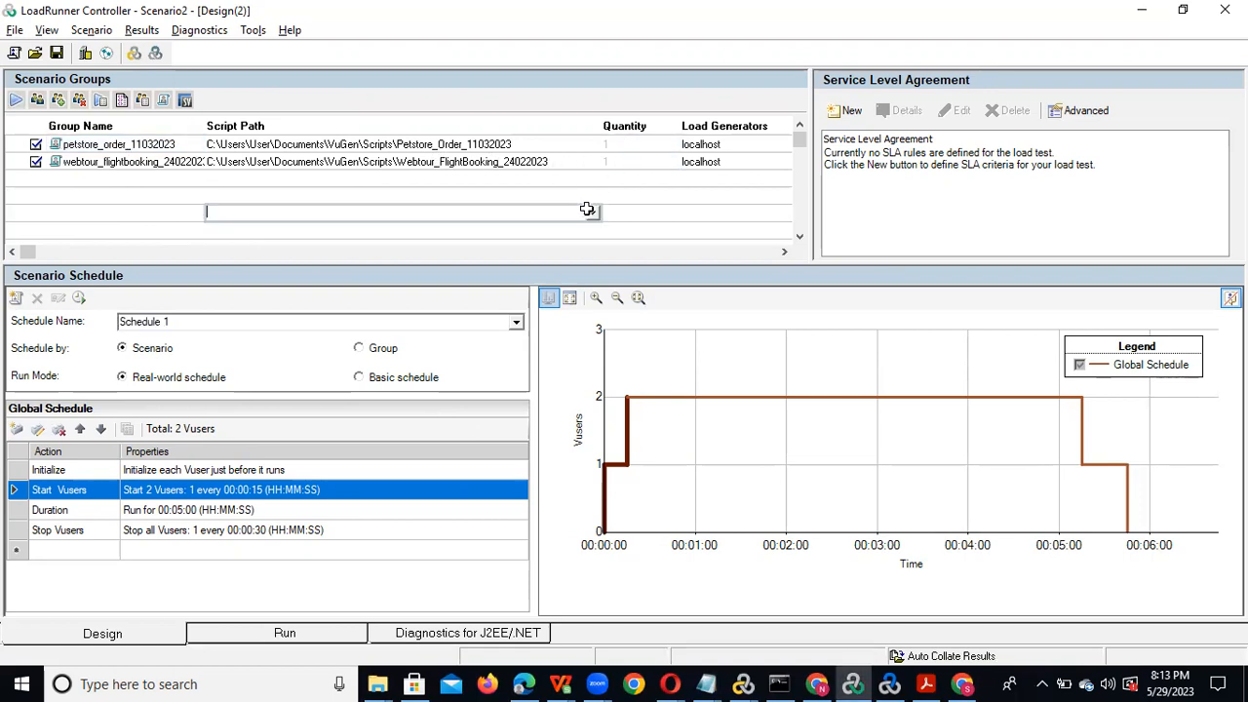
pyautogui.click(755, 143)
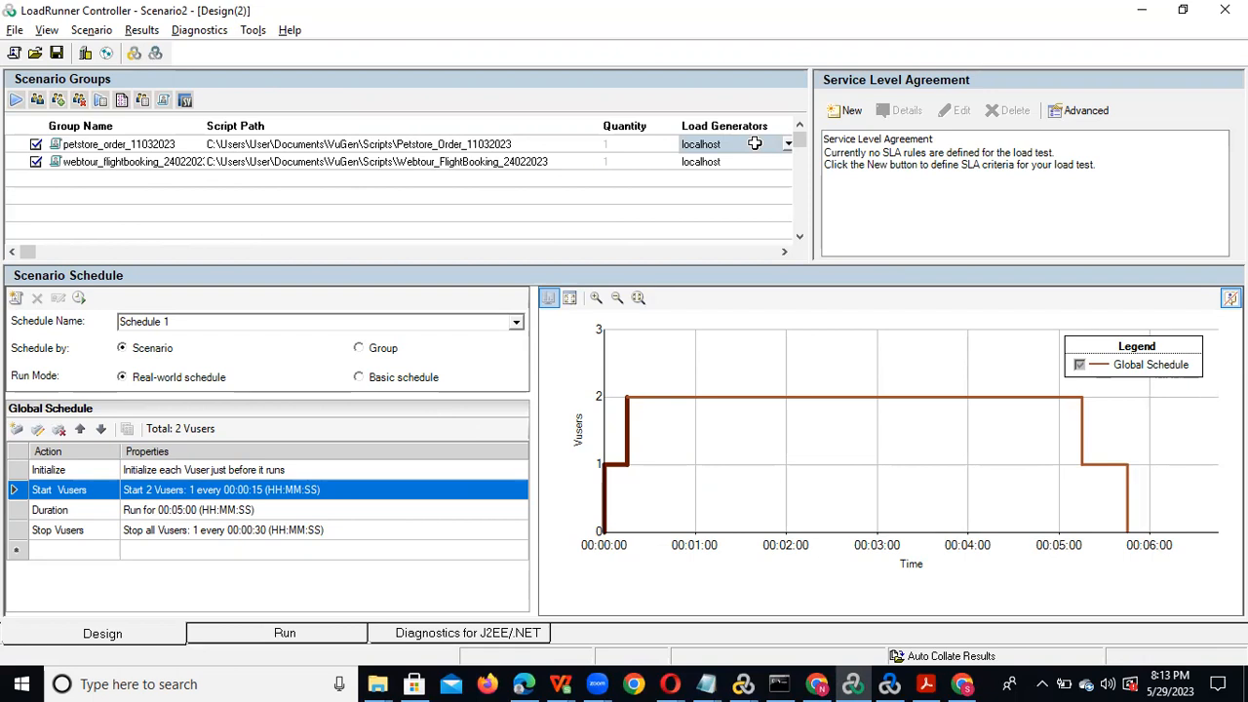
pyautogui.click(437, 215)
pyautogui.click(705, 163)
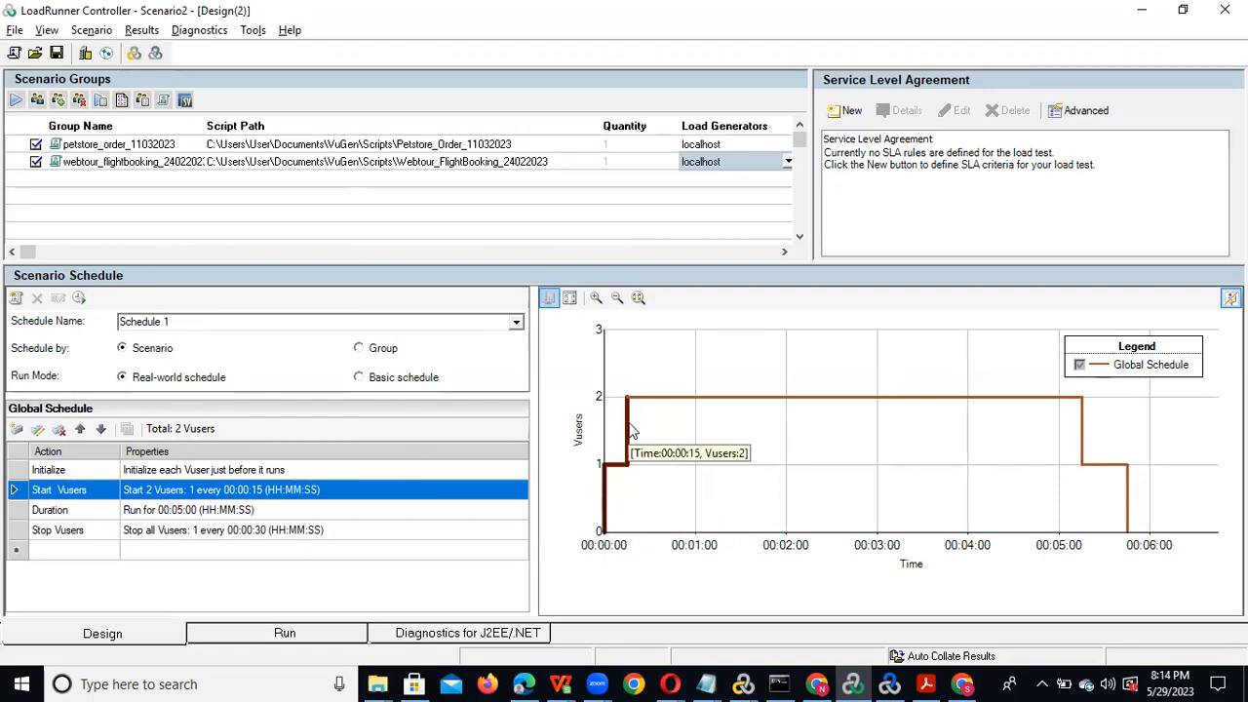
pyautogui.moveTo(642, 404)
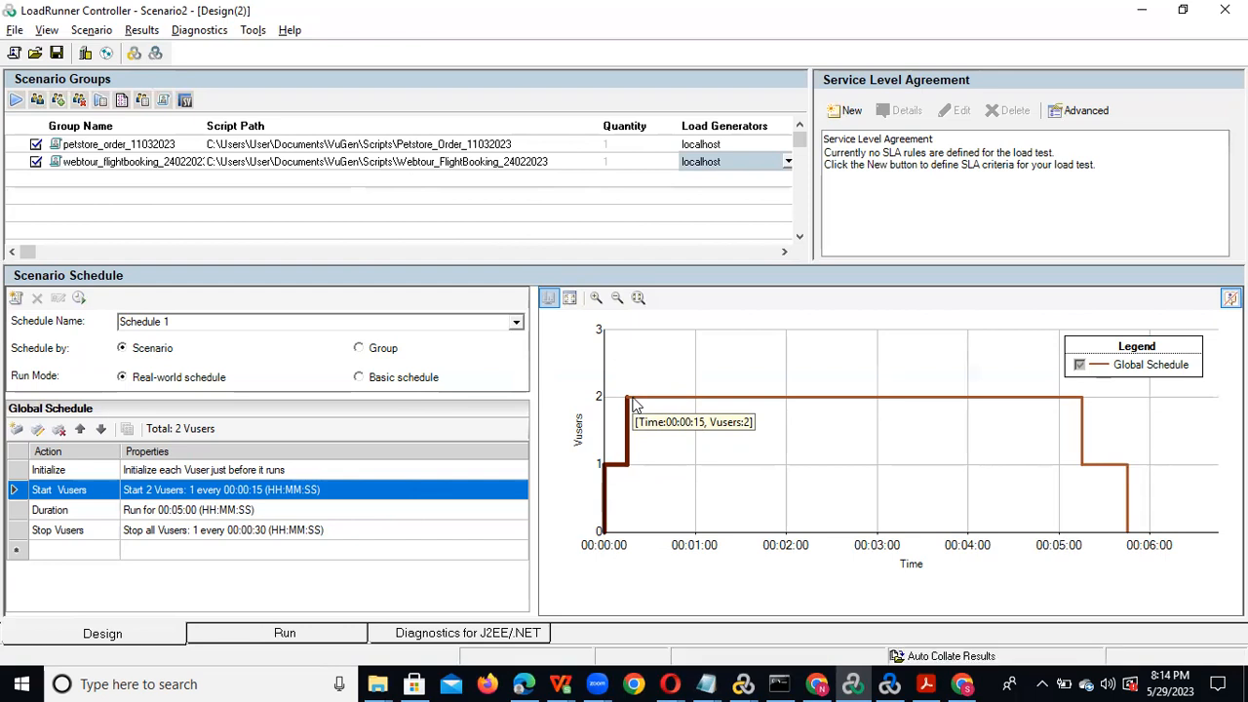
# - Change the scenario schedule to scheduling by group and view the schedules of both script groups
pyautogui.click(360, 348)
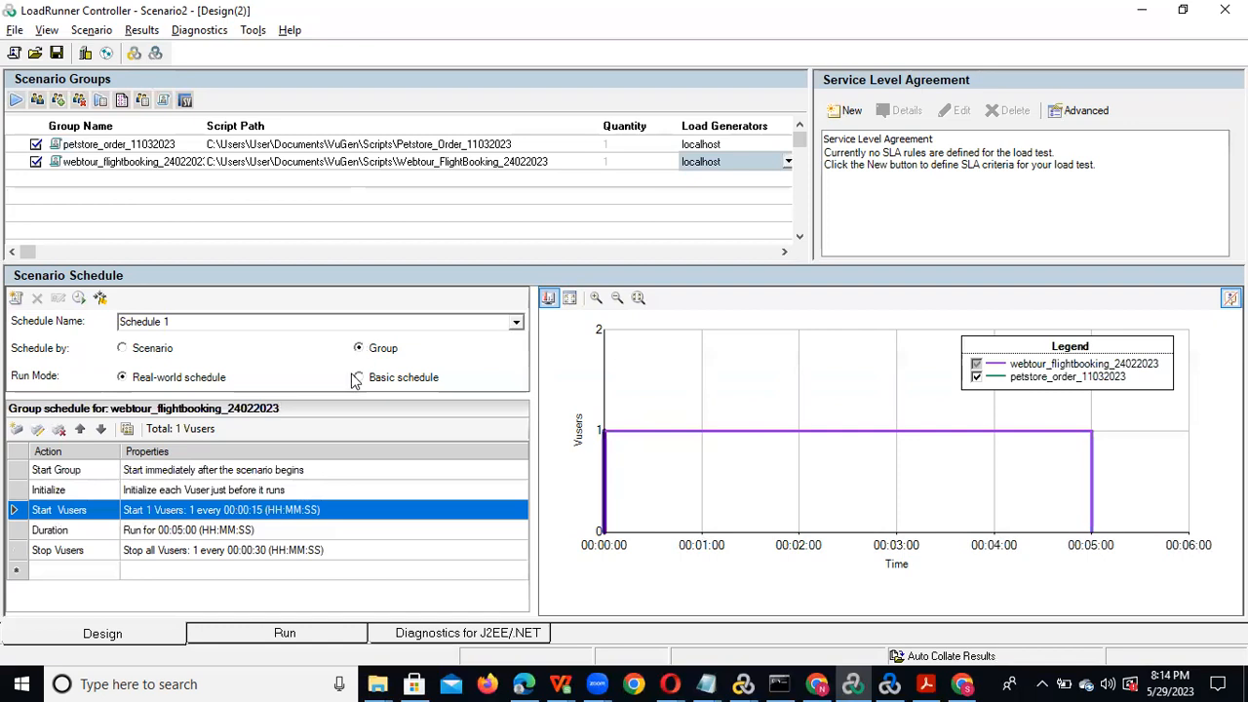
pyautogui.click(107, 144)
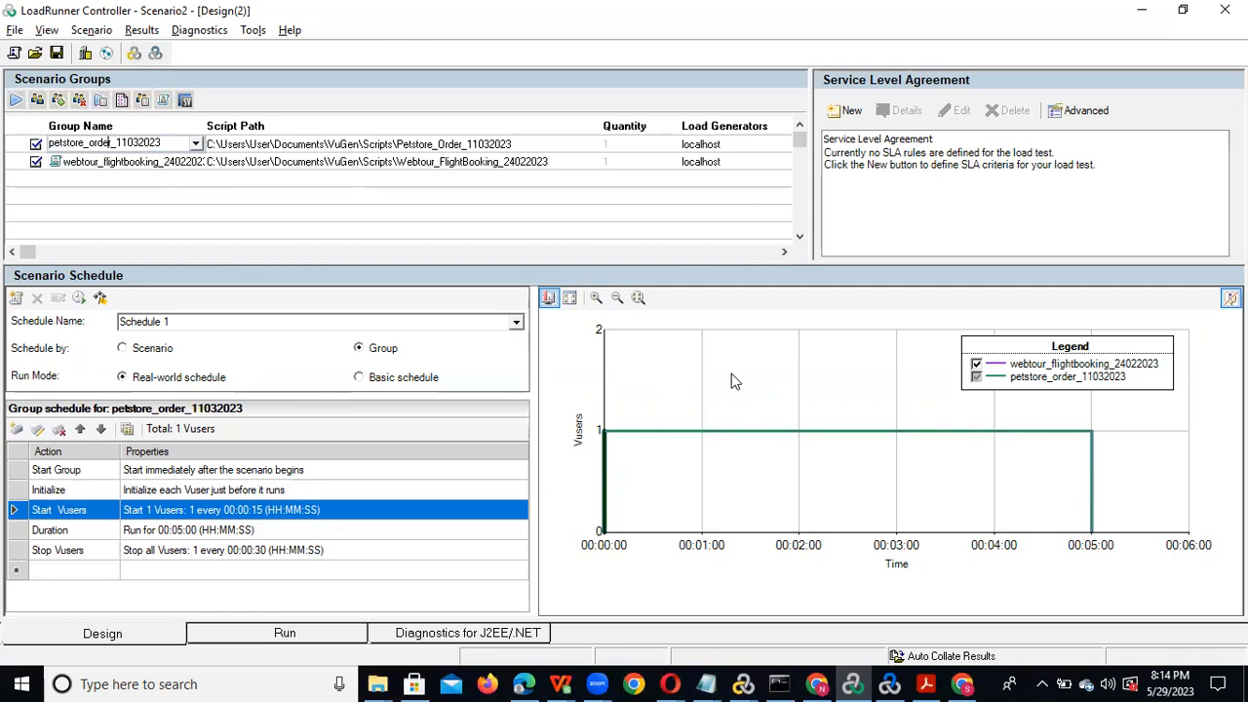
pyautogui.click(115, 162)
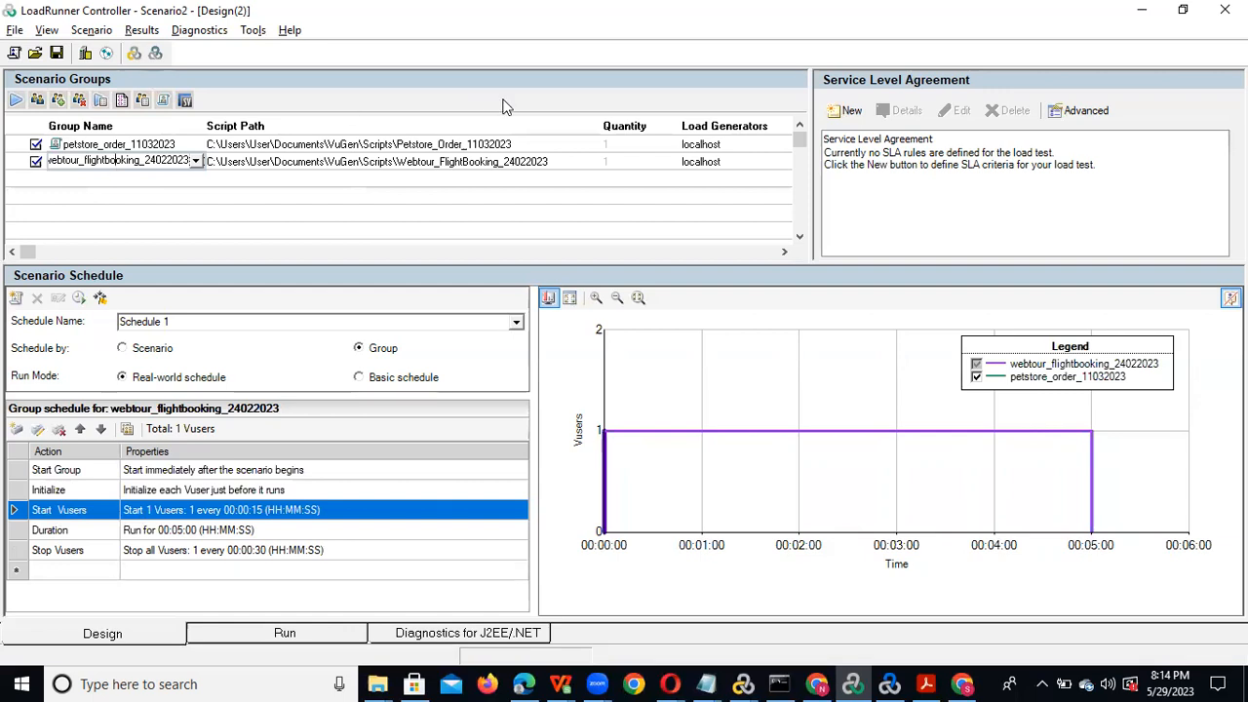
# - Set the petstore_order_11032023 group schedule to start 25 Vusers
pyautogui.click(626, 143)
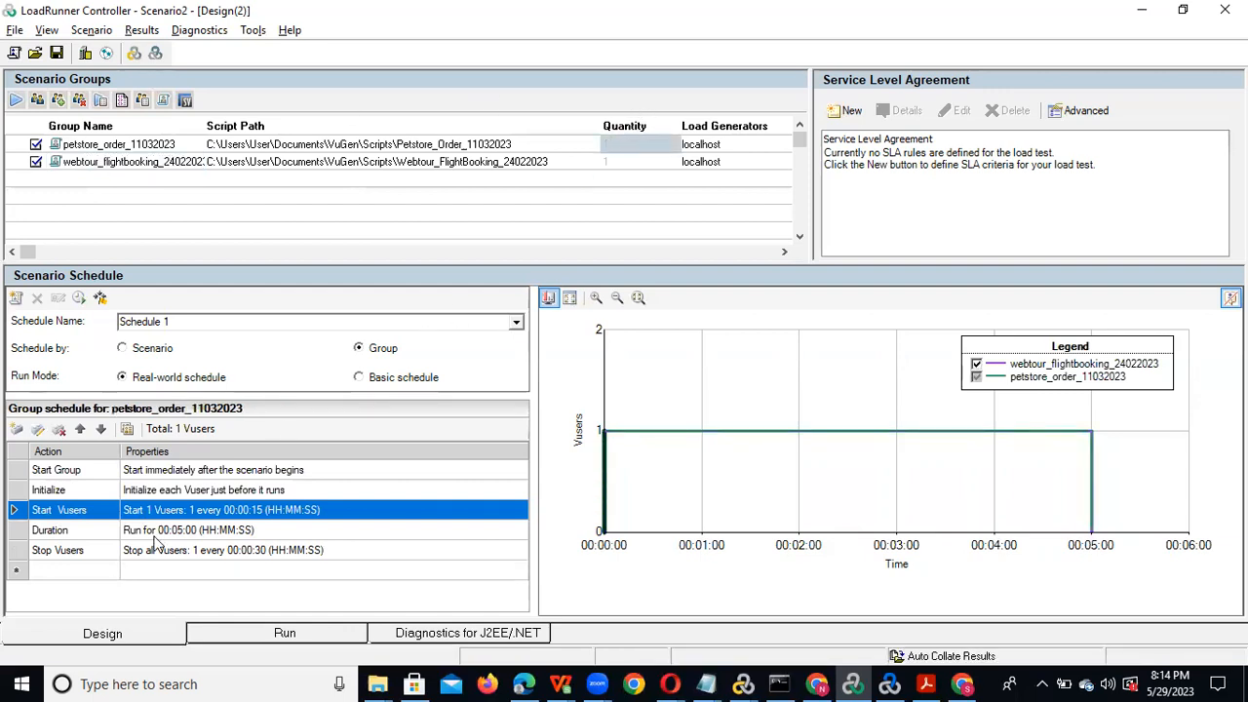
pyautogui.doubleClick(222, 504)
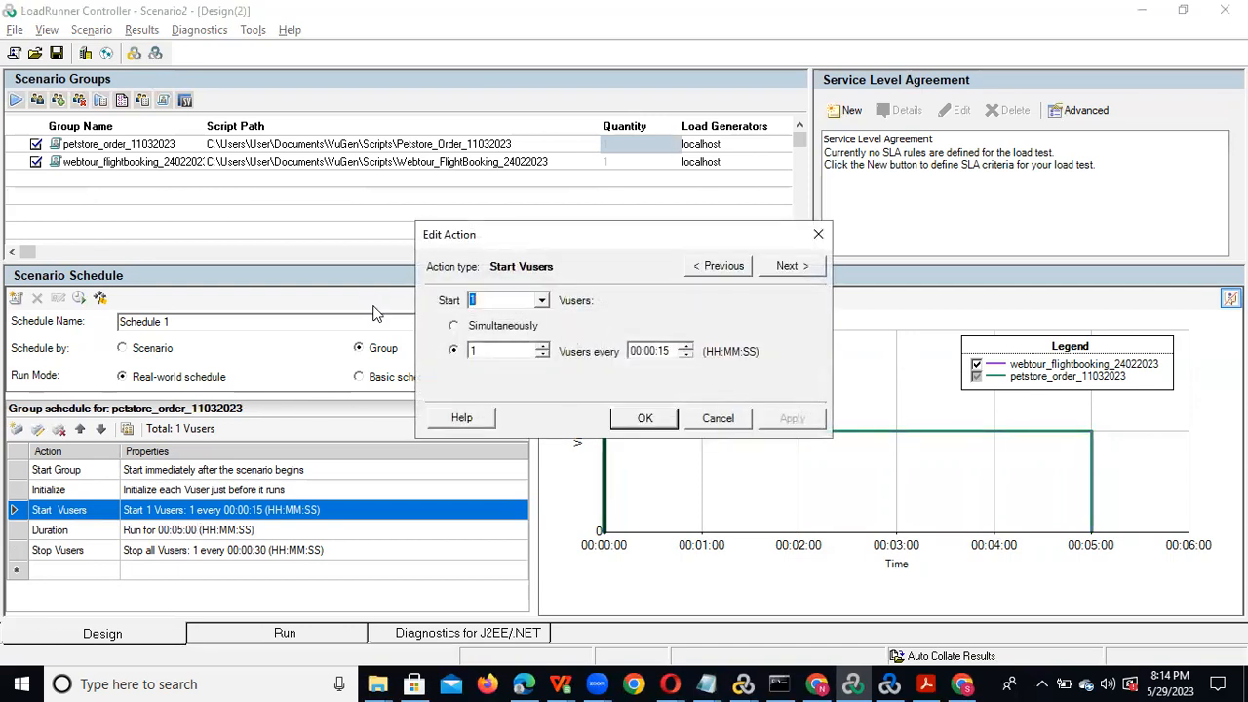
pyautogui.write('25')
pyautogui.click(645, 418)
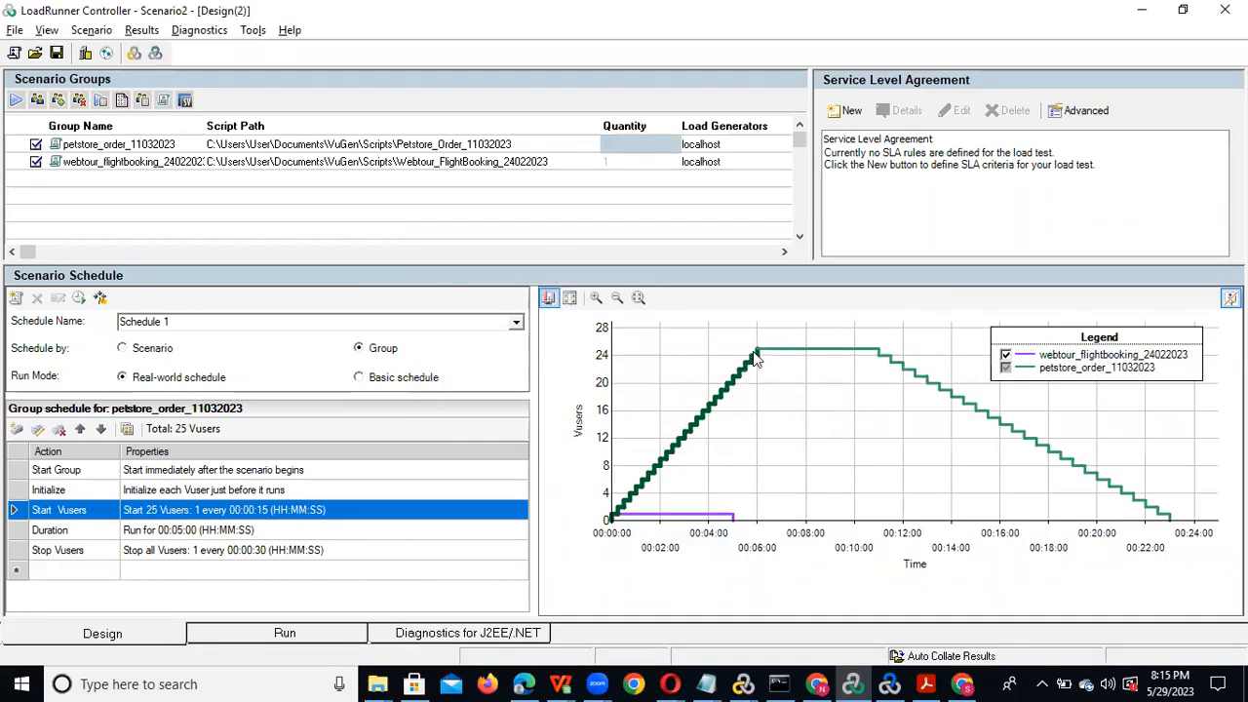
# - Set the webtour_flightbooking_24022023 group schedule to start 10 Vusers
pyautogui.click(115, 162)
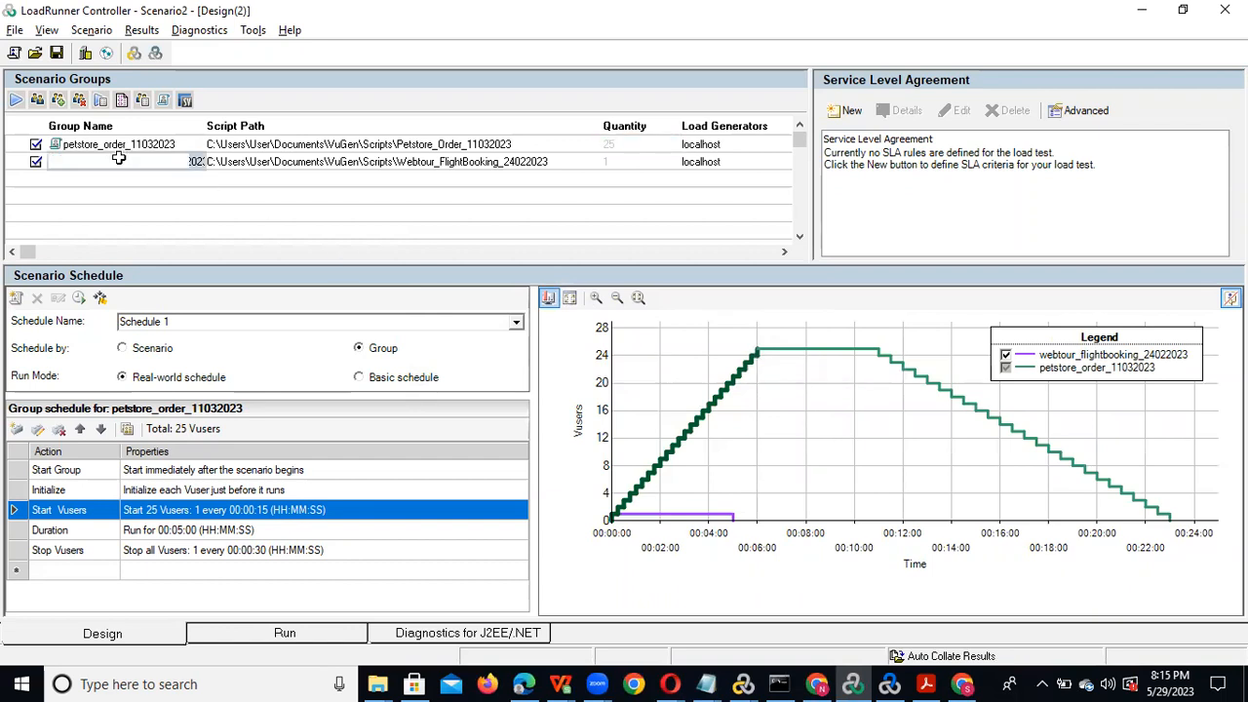
pyautogui.doubleClick(222, 515)
pyautogui.doubleClick(496, 303)
pyautogui.write('110')
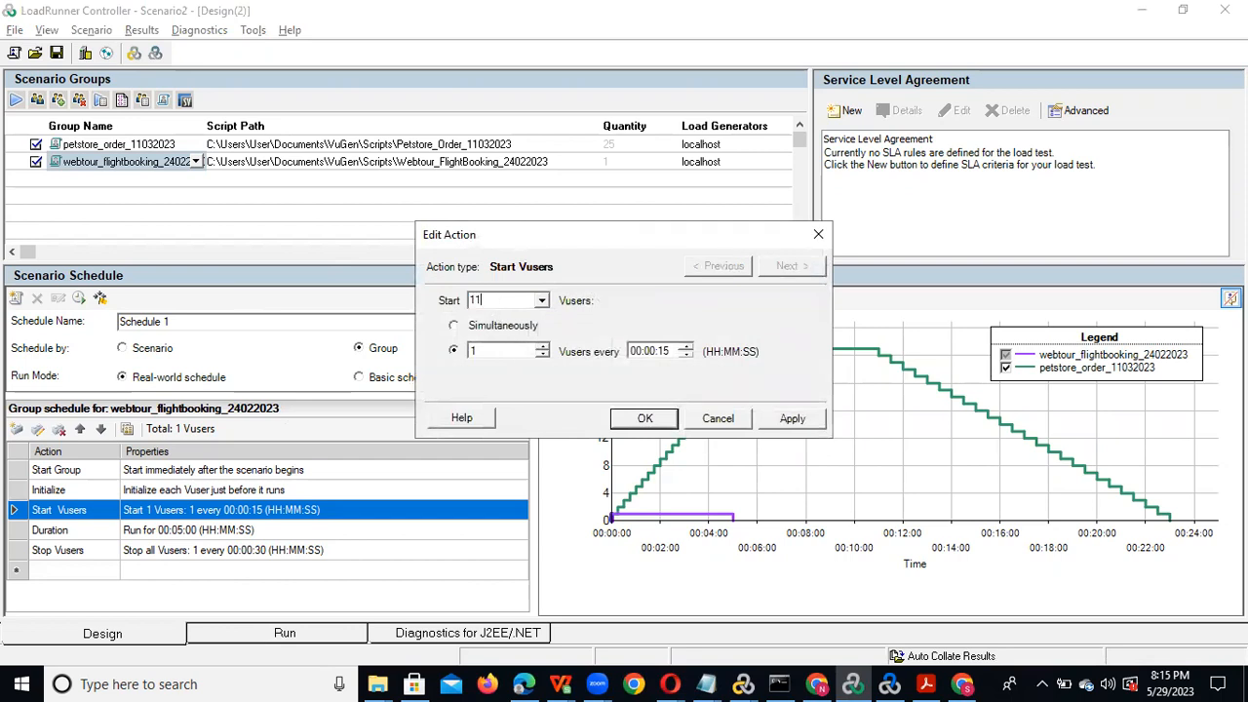
pyautogui.press('BackSpace')
pyautogui.press('BackSpace')
pyautogui.write('0')
pyautogui.click(650, 419)
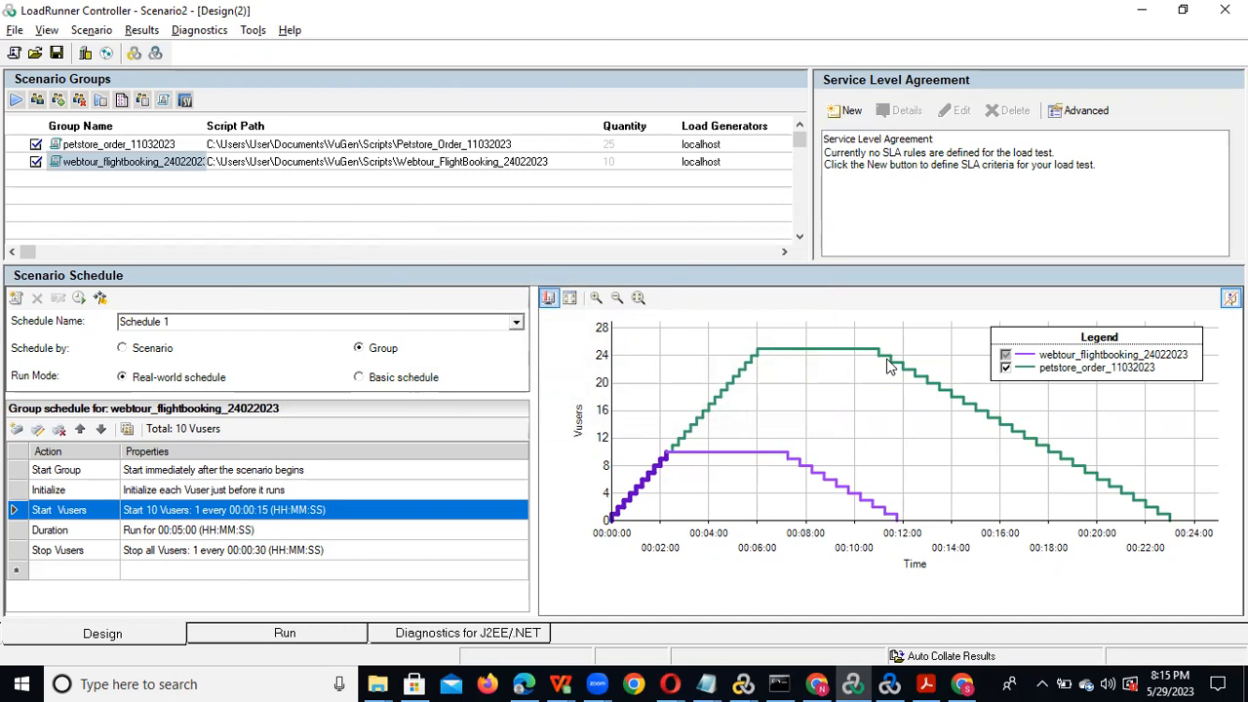
# - Return the schedule to scheduling by scenario and select the webtour_flightbooking_24022023 group
pyautogui.moveTo(890, 365)
pyautogui.click(156, 353)
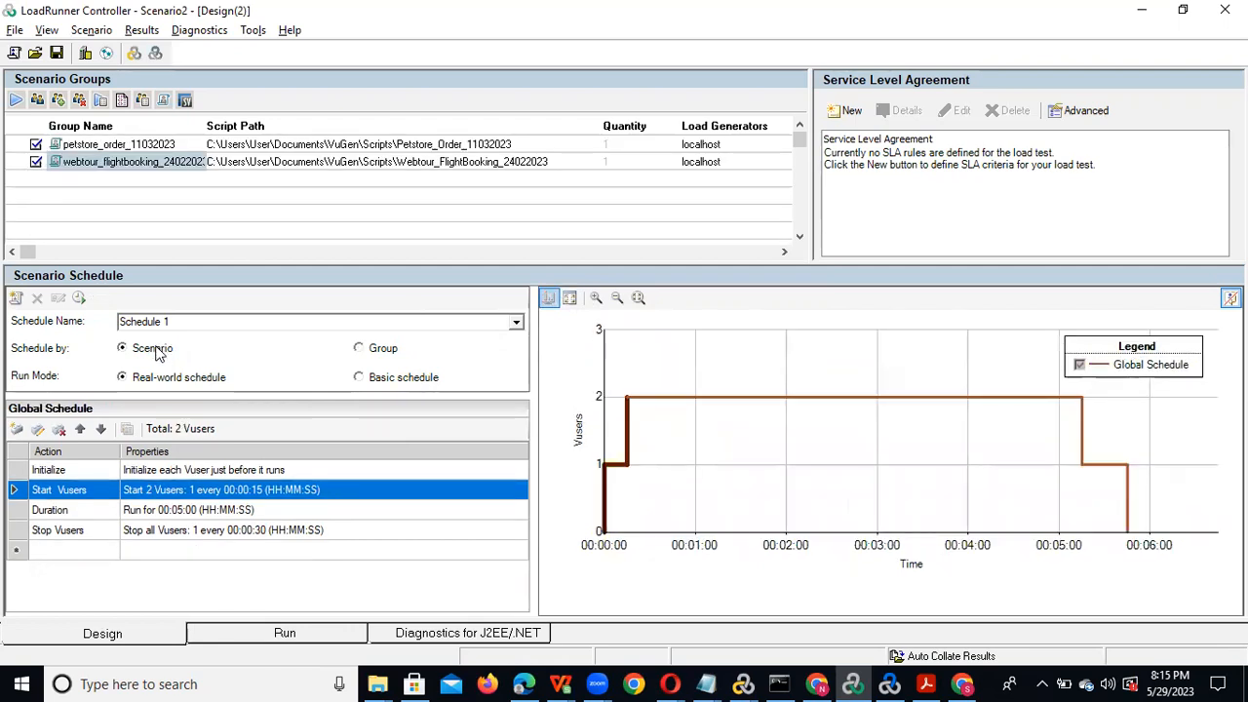
pyautogui.click(135, 161)
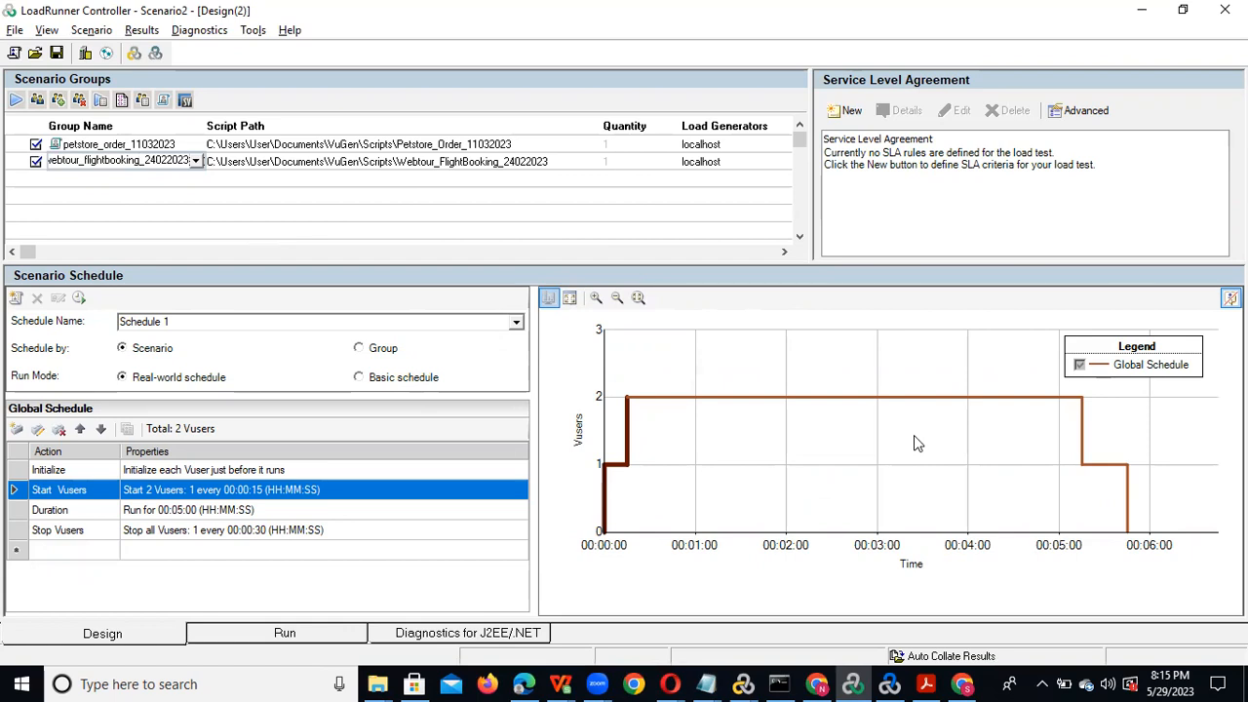
# - Schedule the scenario by group and switch the webtour_flightbooking_24022023 group's run mode to Basic schedule
pyautogui.click(365, 352)
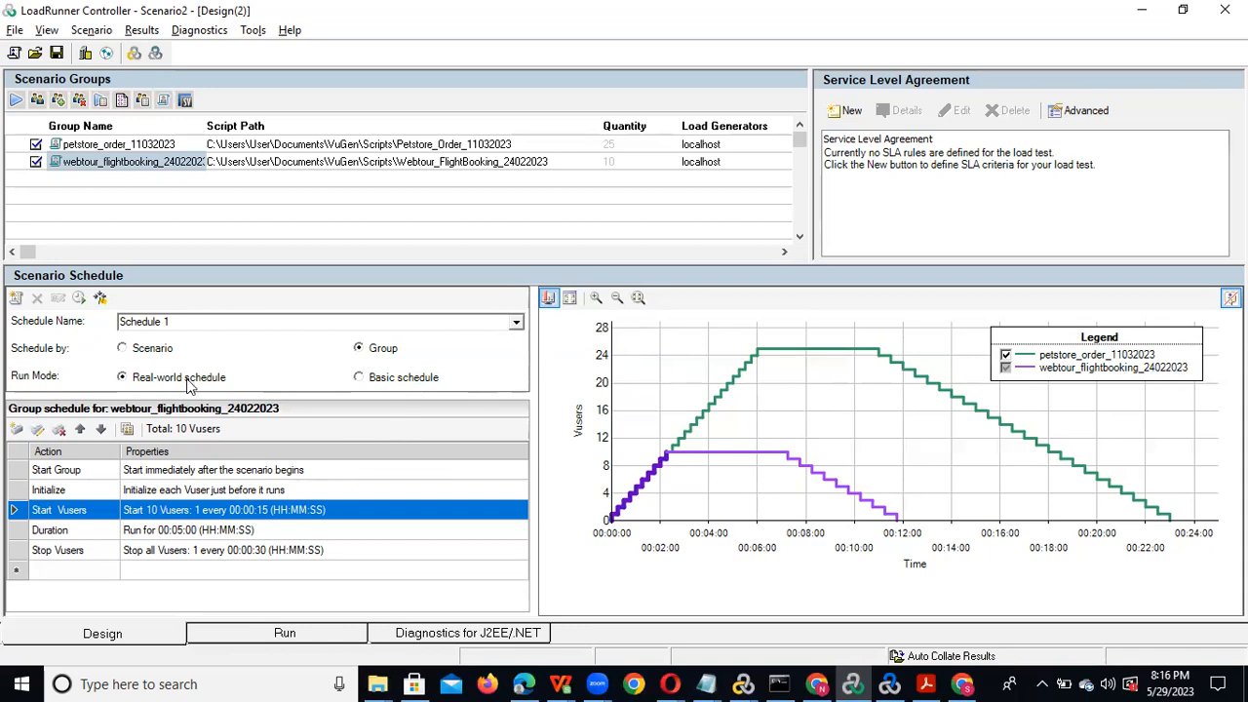
pyautogui.click(388, 379)
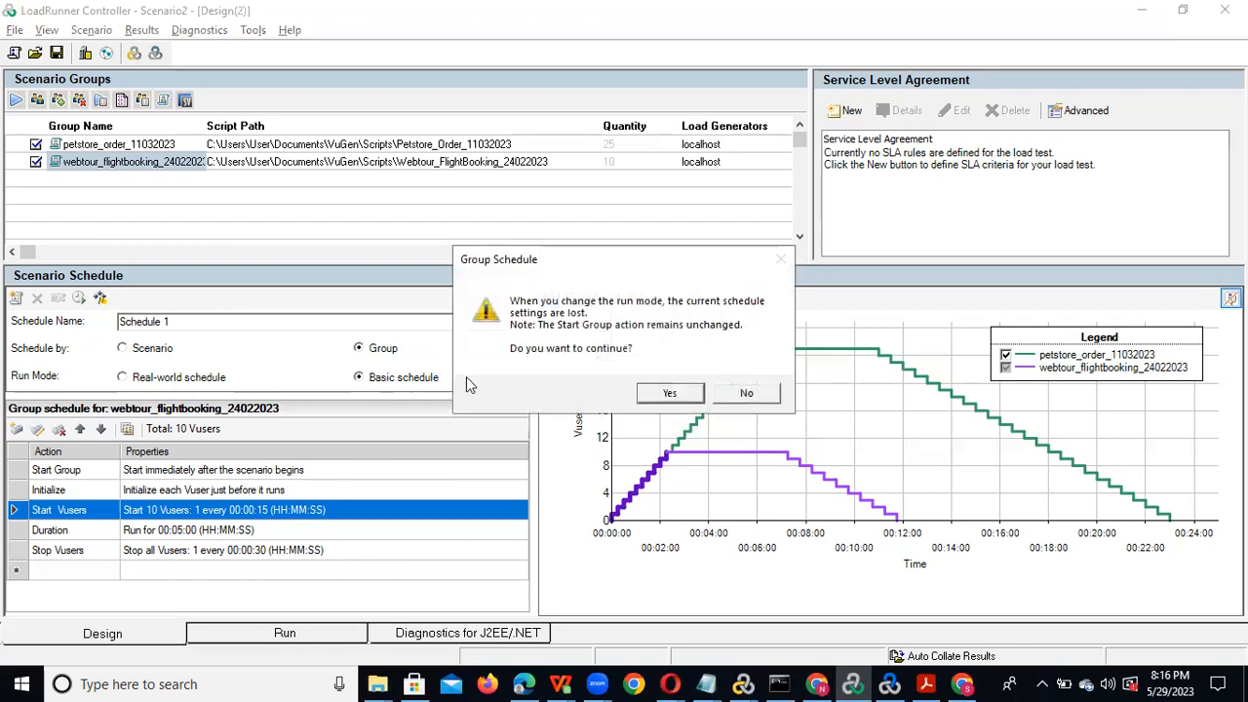
pyautogui.click(669, 393)
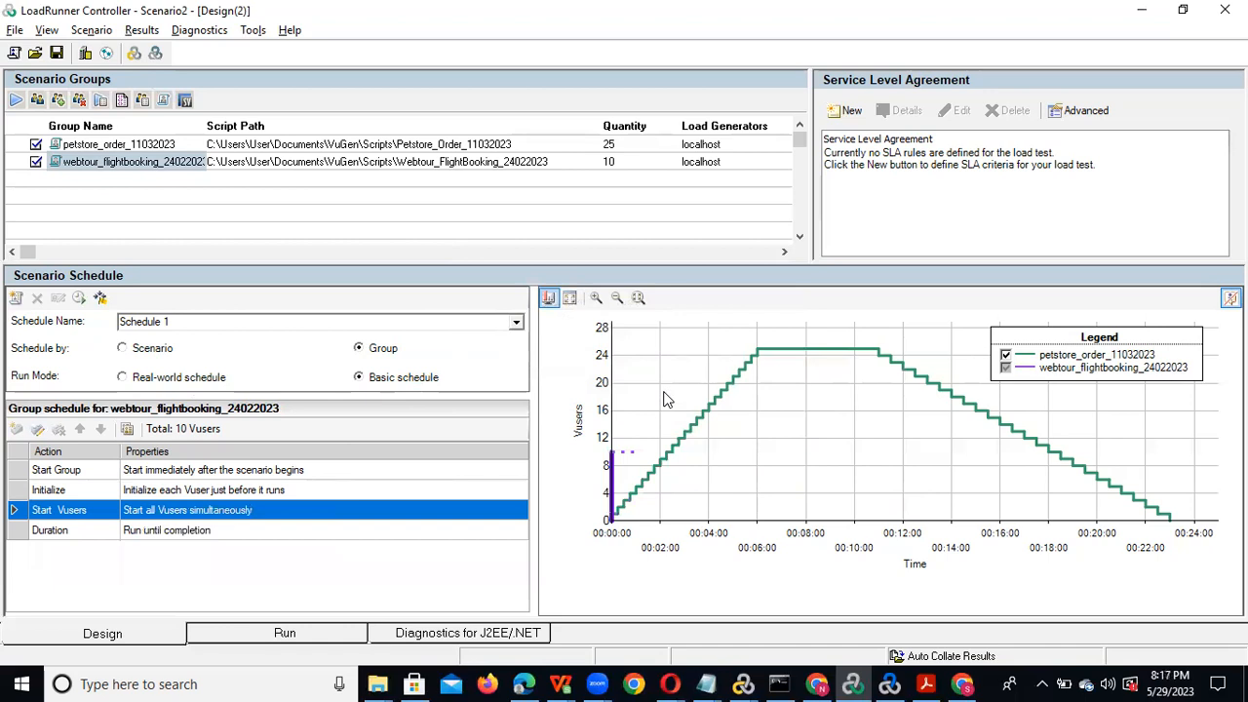
# - Select the petstore_order_11032023 group, try changing its run mode to Basic schedule, and decline the change
pyautogui.click(156, 144)
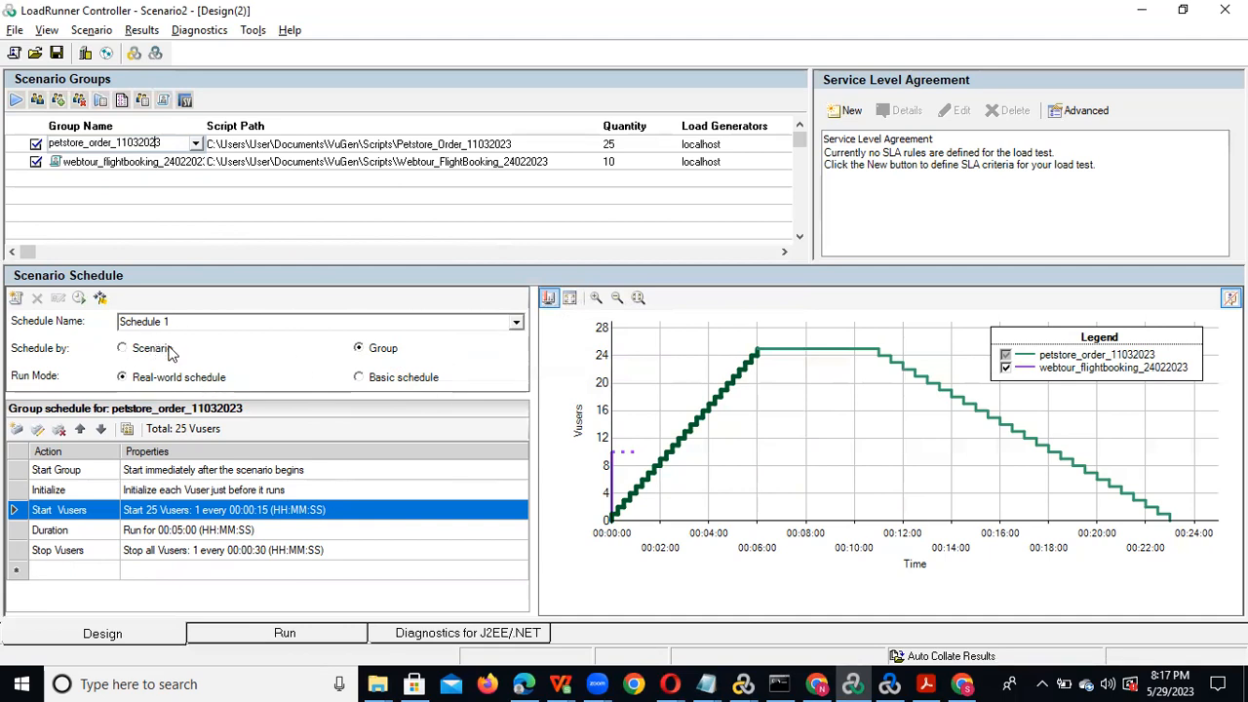
pyautogui.click(414, 386)
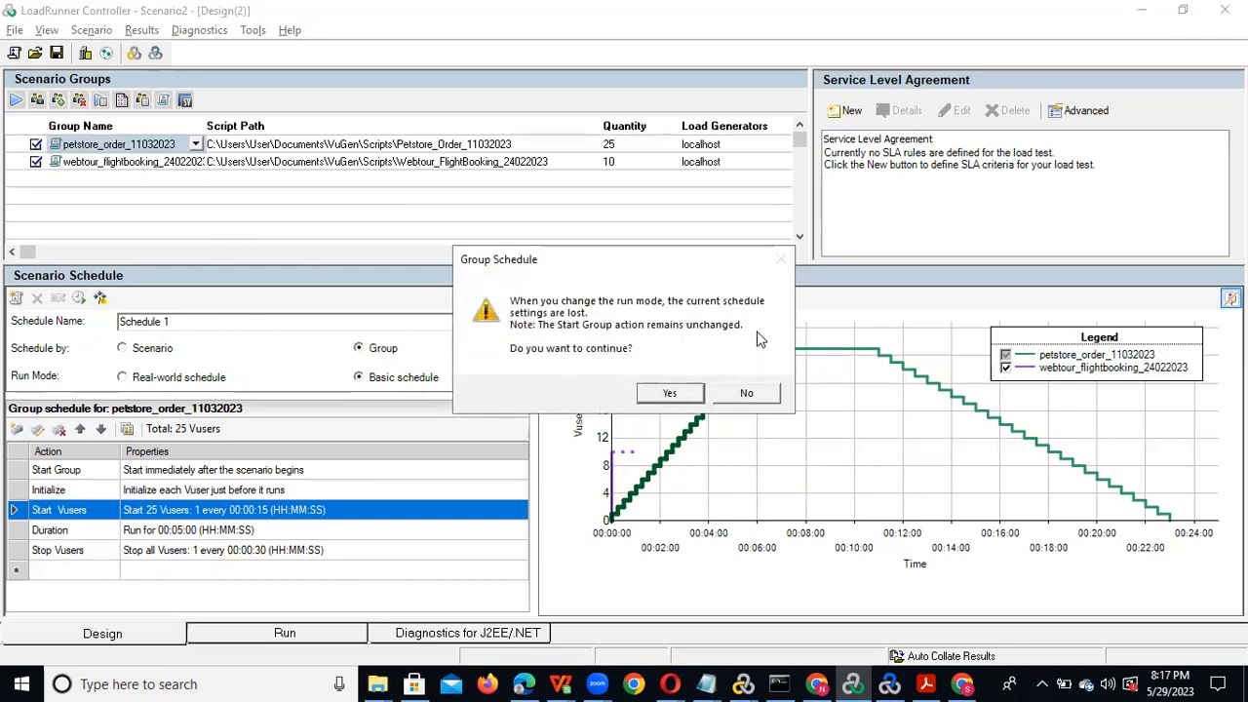
pyautogui.click(746, 390)
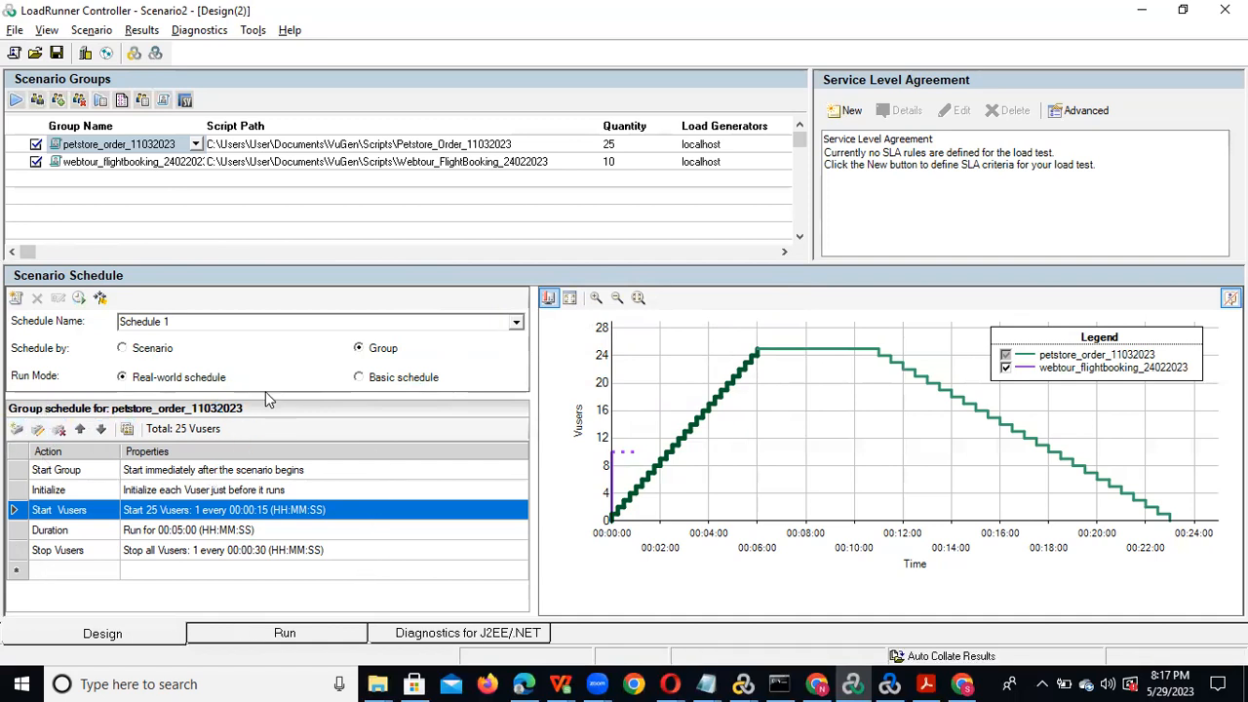
# - Examine how the petstore_order_11032023 group's Initialize, Start Vusers, Duration and Stop Vusers actions map onto the schedule graph
pyautogui.click(107, 496)
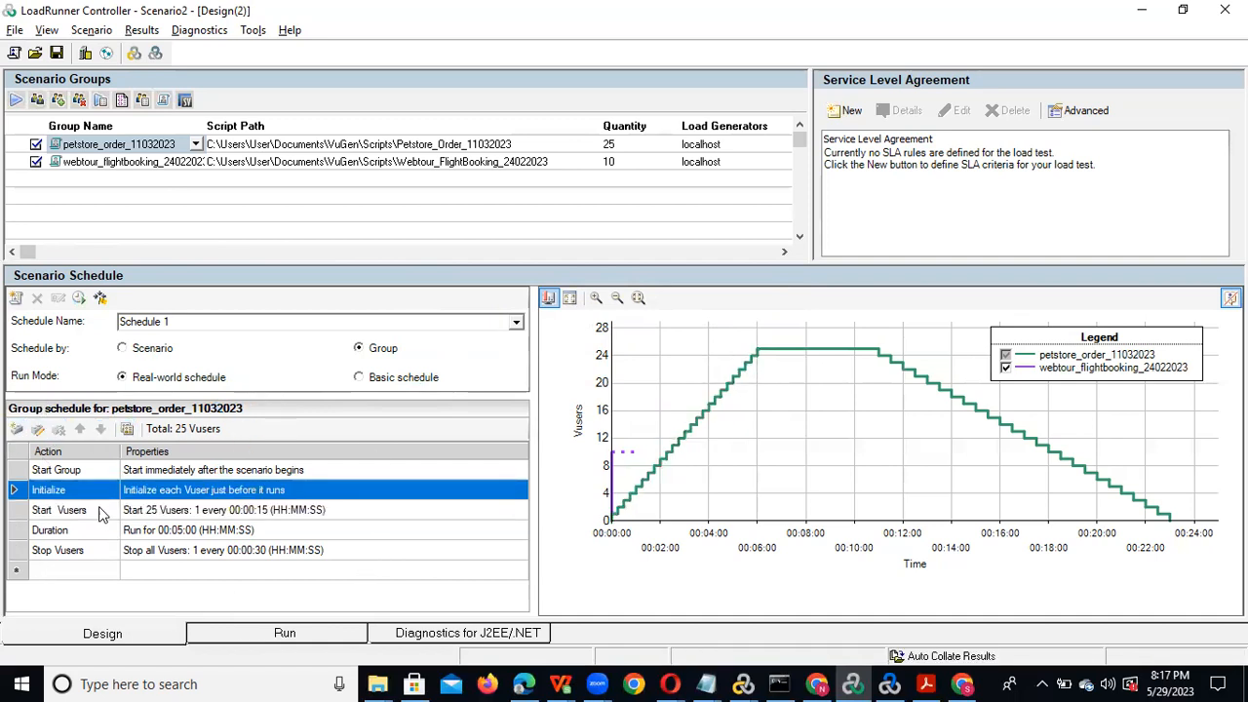
pyautogui.click(100, 513)
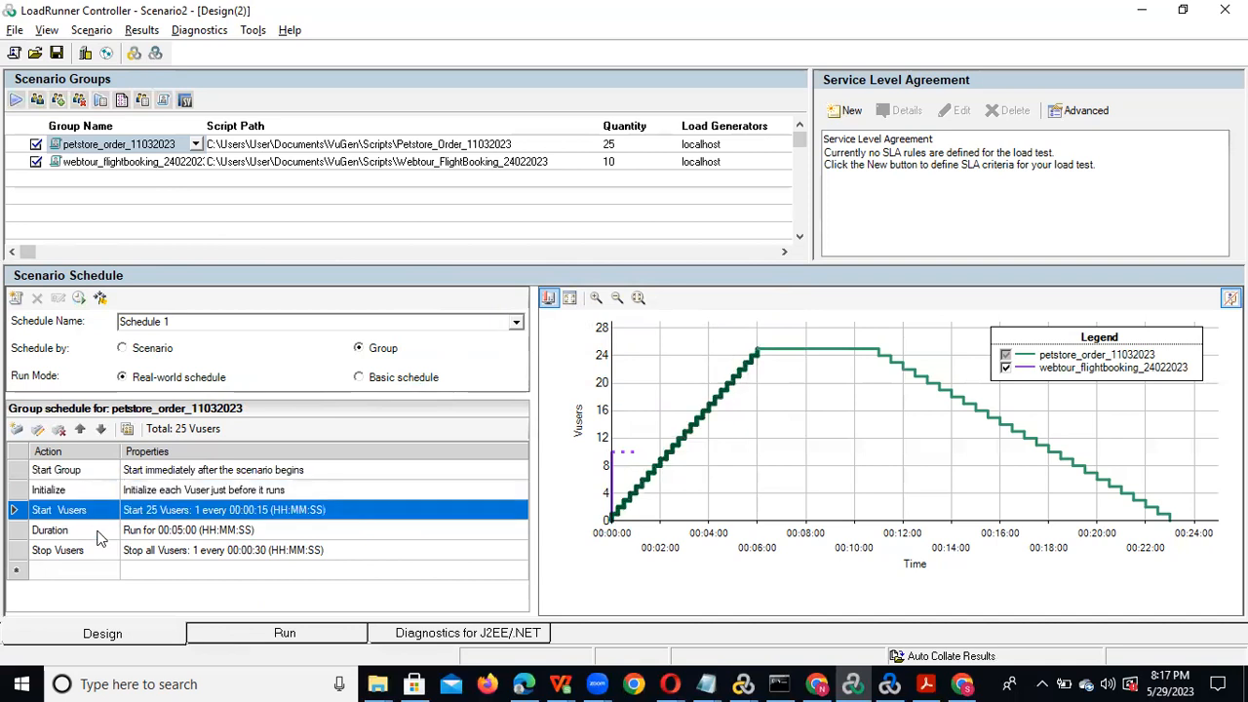
pyautogui.click(100, 534)
pyautogui.click(100, 552)
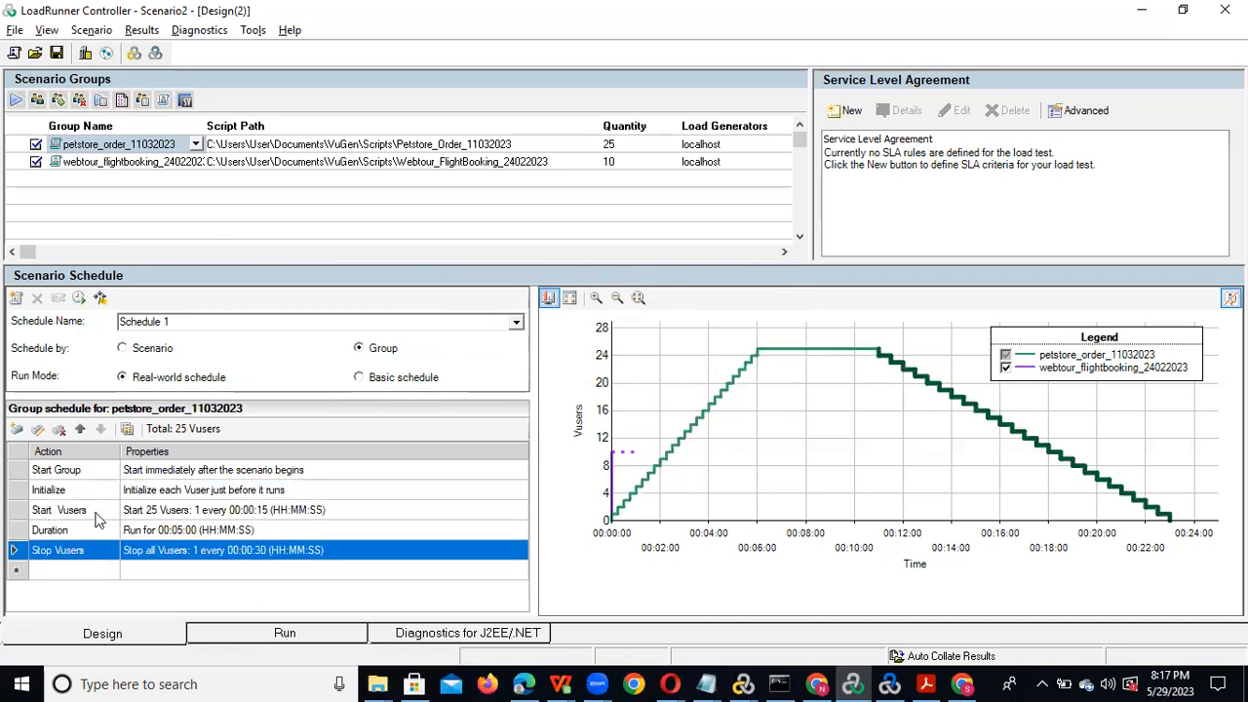
pyautogui.click(99, 513)
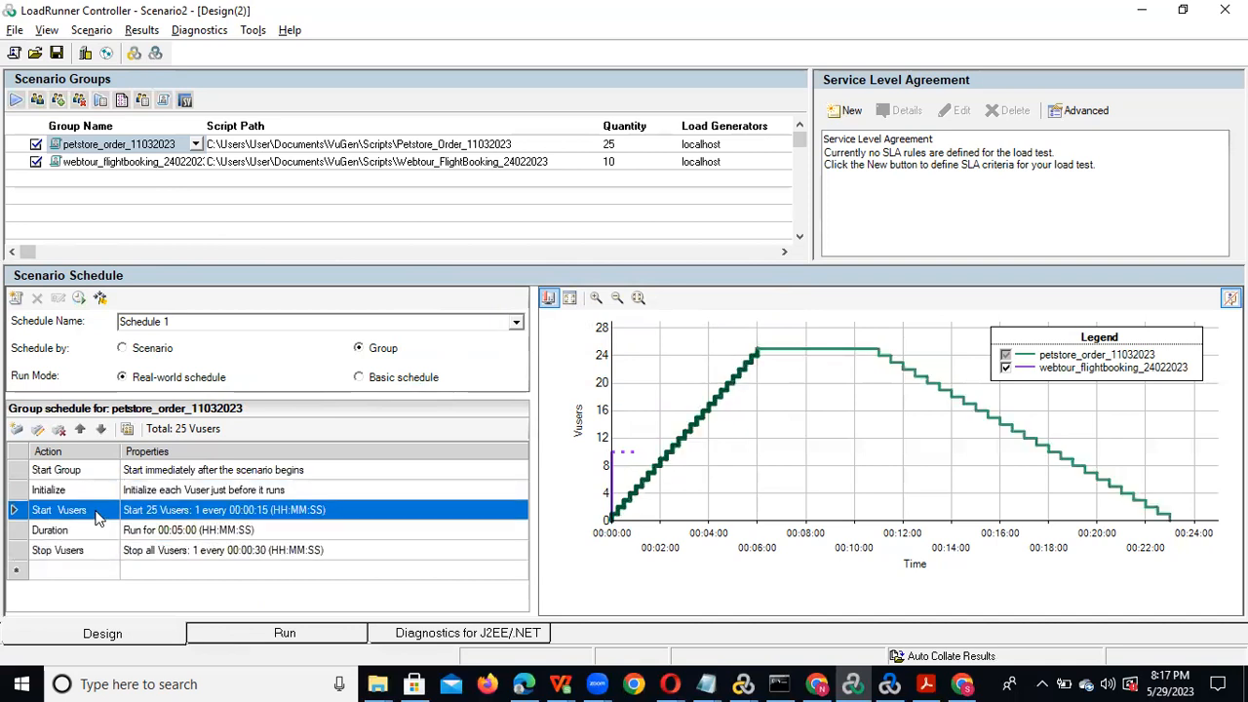
# - Set the petstore_order_11032023 group's ramp-up to start 5 Vusers every 00:00:10
pyautogui.doubleClick(178, 510)
pyautogui.doubleClick(498, 295)
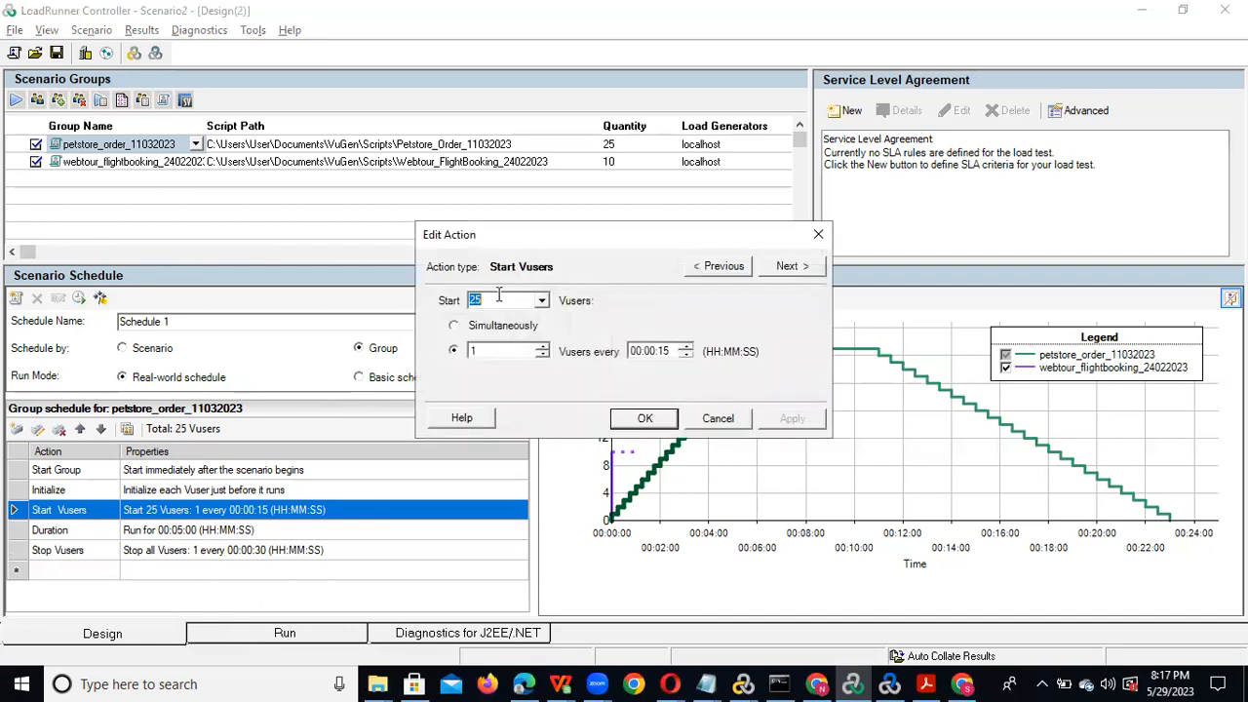
pyautogui.click(494, 352)
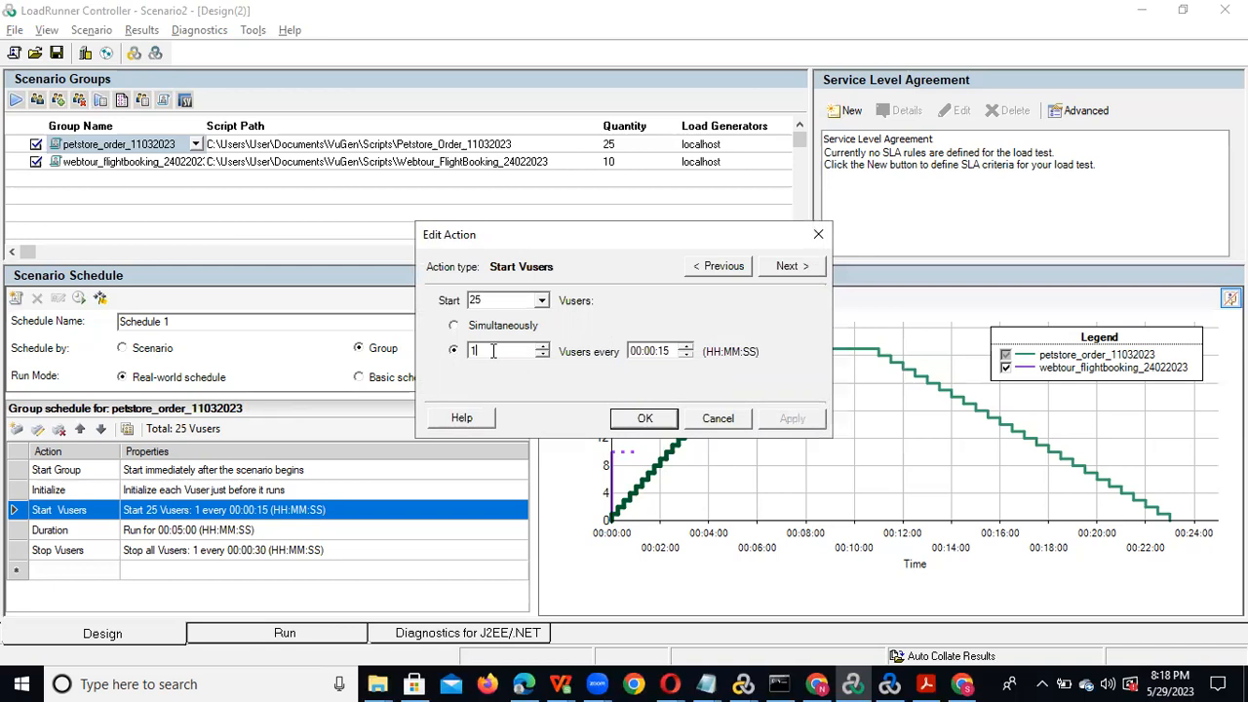
pyautogui.write('0')
pyautogui.press('BackSpace')
pyautogui.press('BackSpace')
pyautogui.write('5')
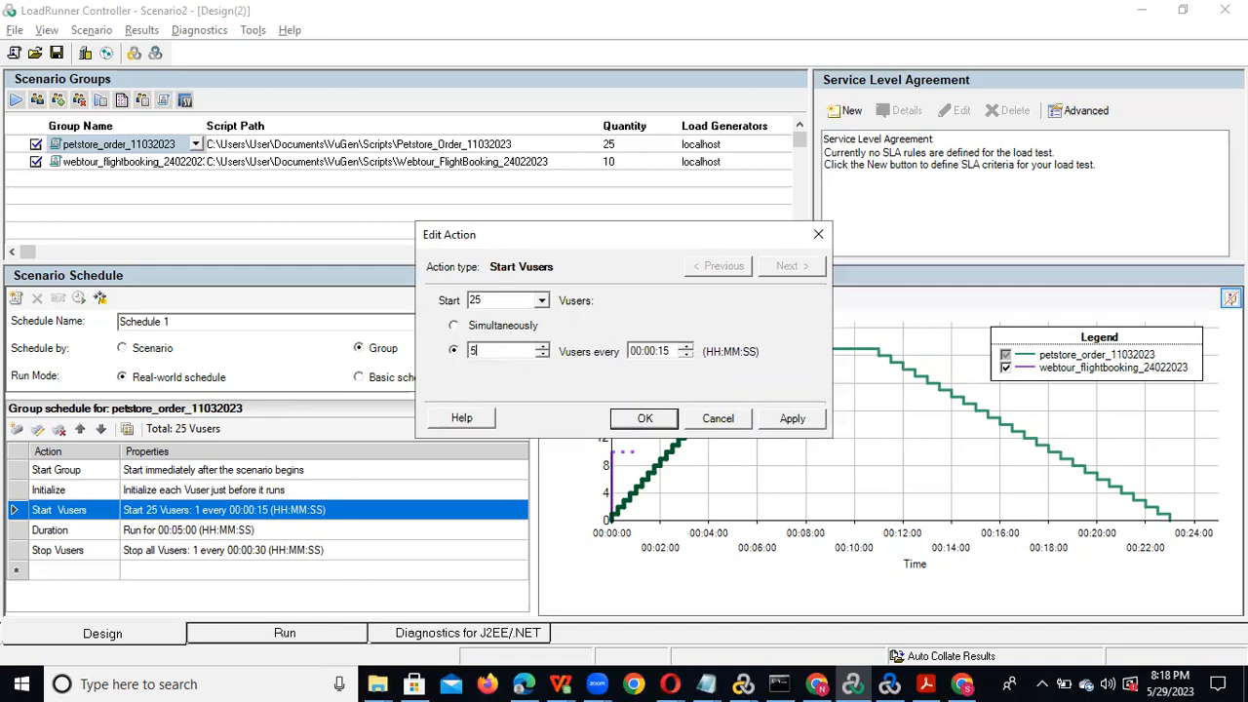
pyautogui.click(663, 352)
pyautogui.write('10')
pyautogui.click(643, 419)
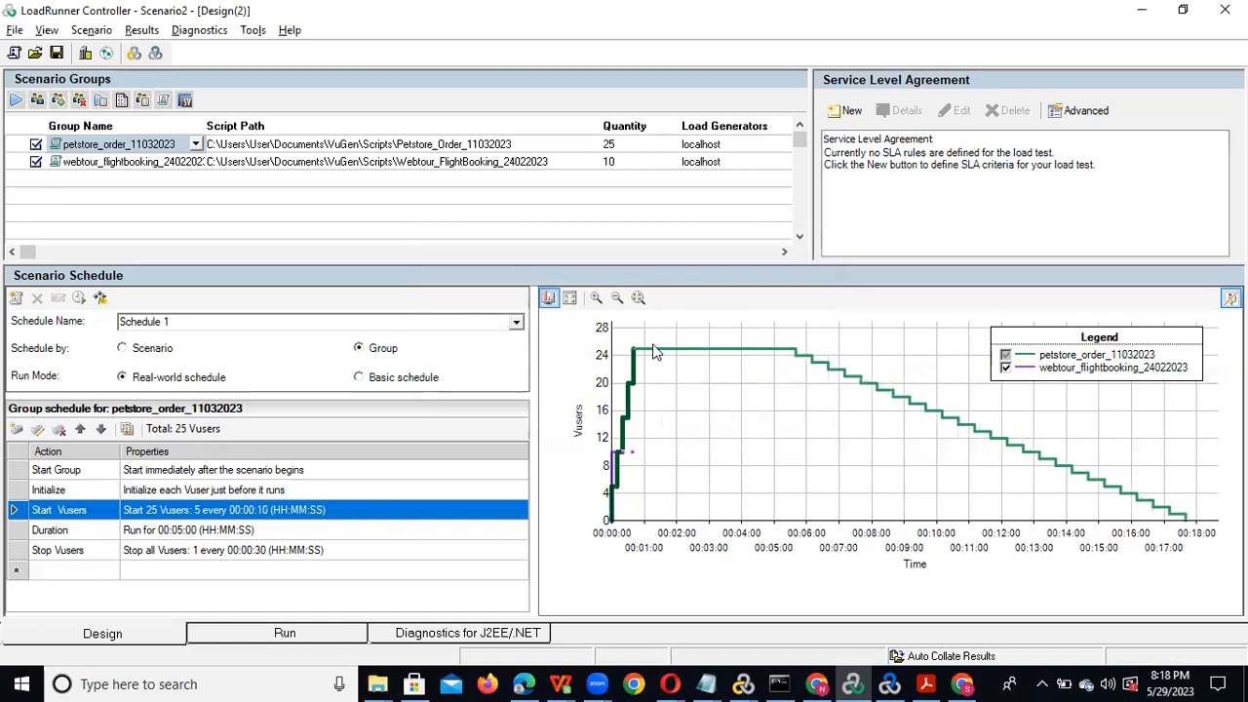
pyautogui.moveTo(634, 357)
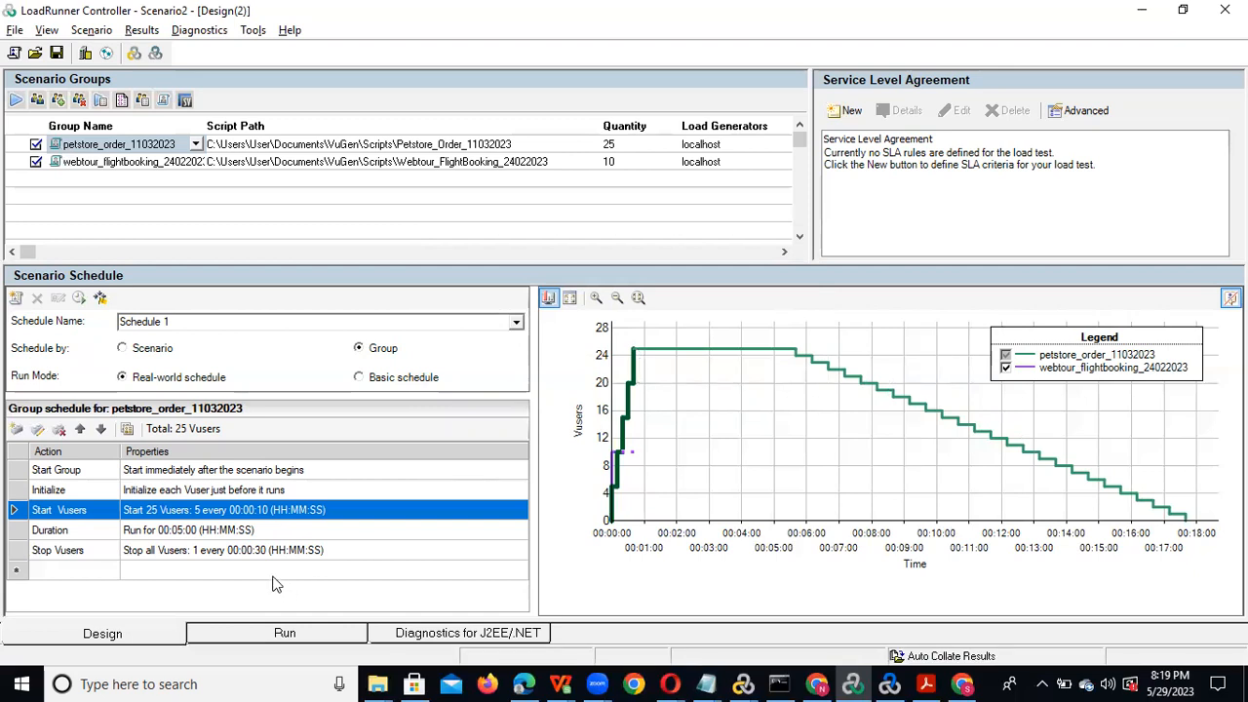
# - View the Duration action settings of the petstore_order_11032023 group and close them
pyautogui.doubleClick(214, 531)
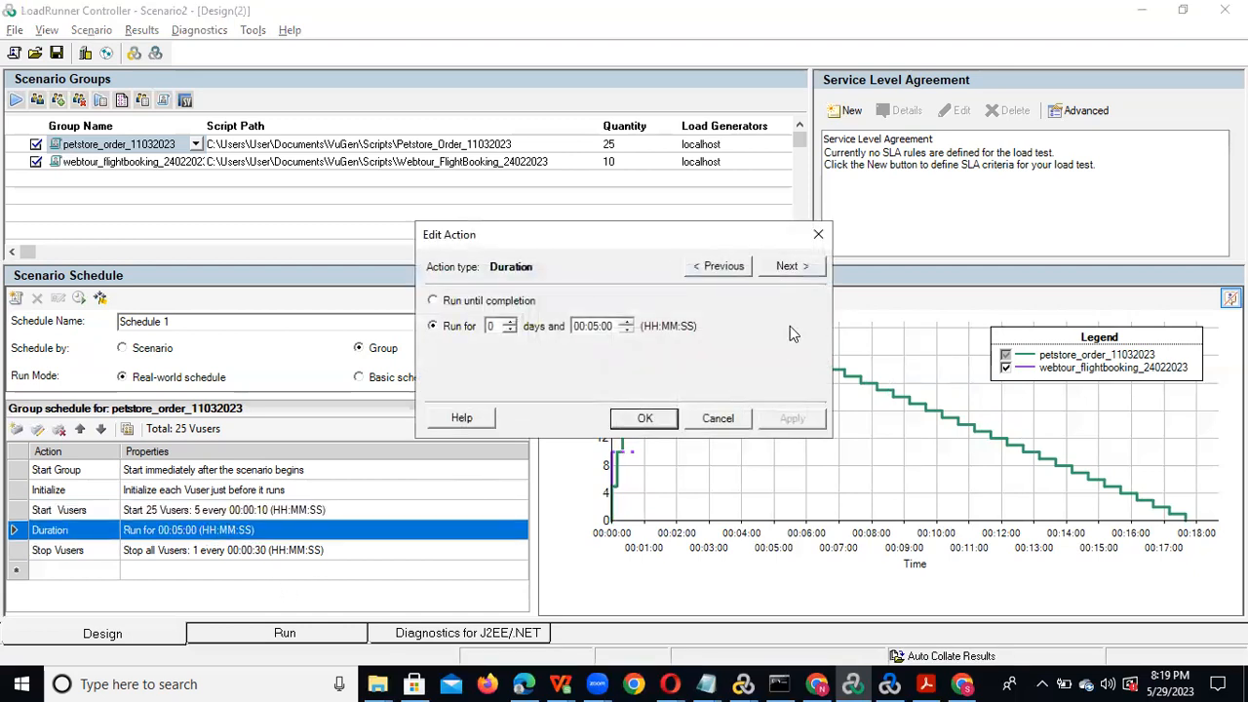
pyautogui.click(591, 328)
pyautogui.click(817, 235)
# - Switch to the untitled Notepad note and add blank lines below the verification points
pyautogui.click(706, 684)
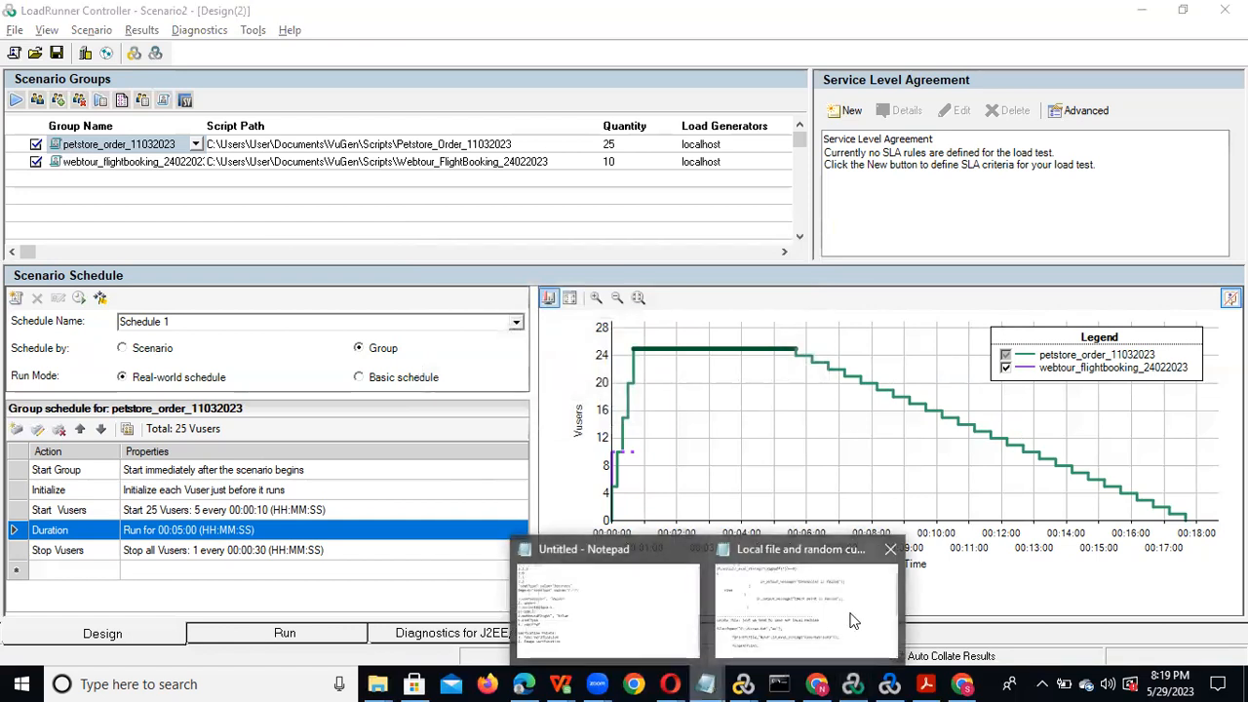
pyautogui.click(635, 619)
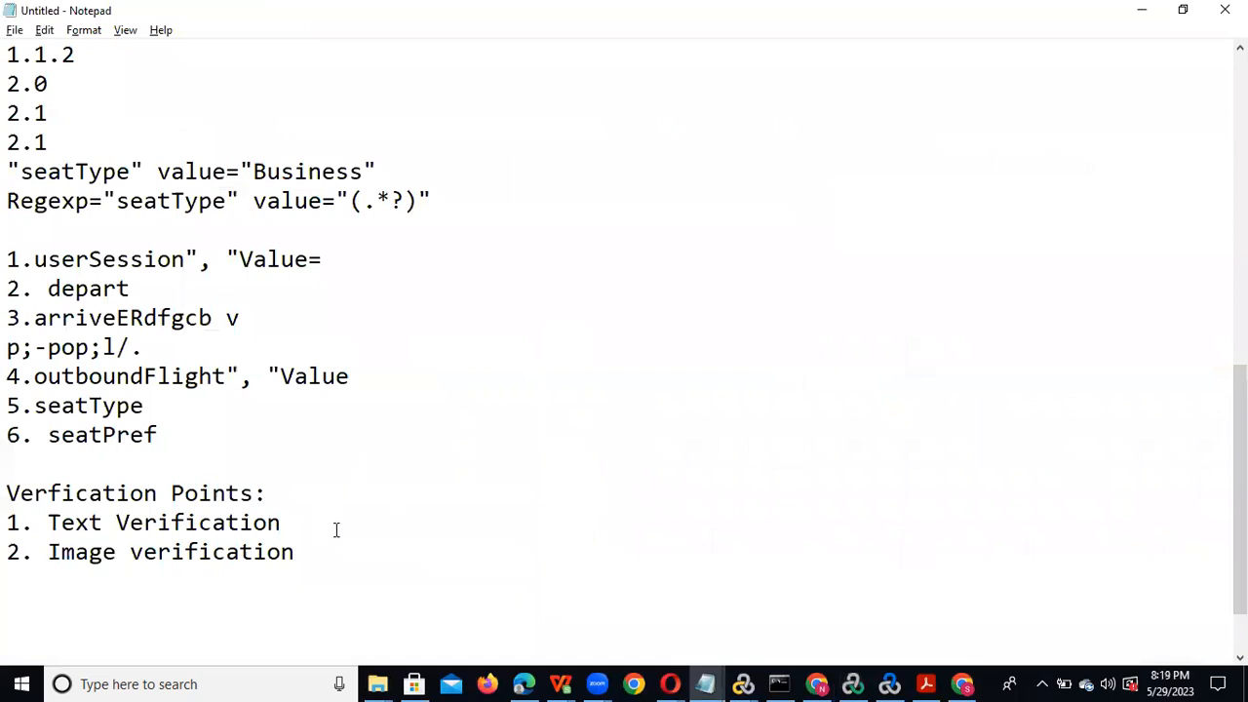
pyautogui.press('Return')
pyautogui.press('Return')
pyautogui.press('Return')
pyautogui.press('Return')
pyautogui.press('Return')
pyautogui.press('Return')
pyautogui.press('Return')
pyautogui.press('Return')
pyautogui.press('Return')
pyautogui.press('Return')
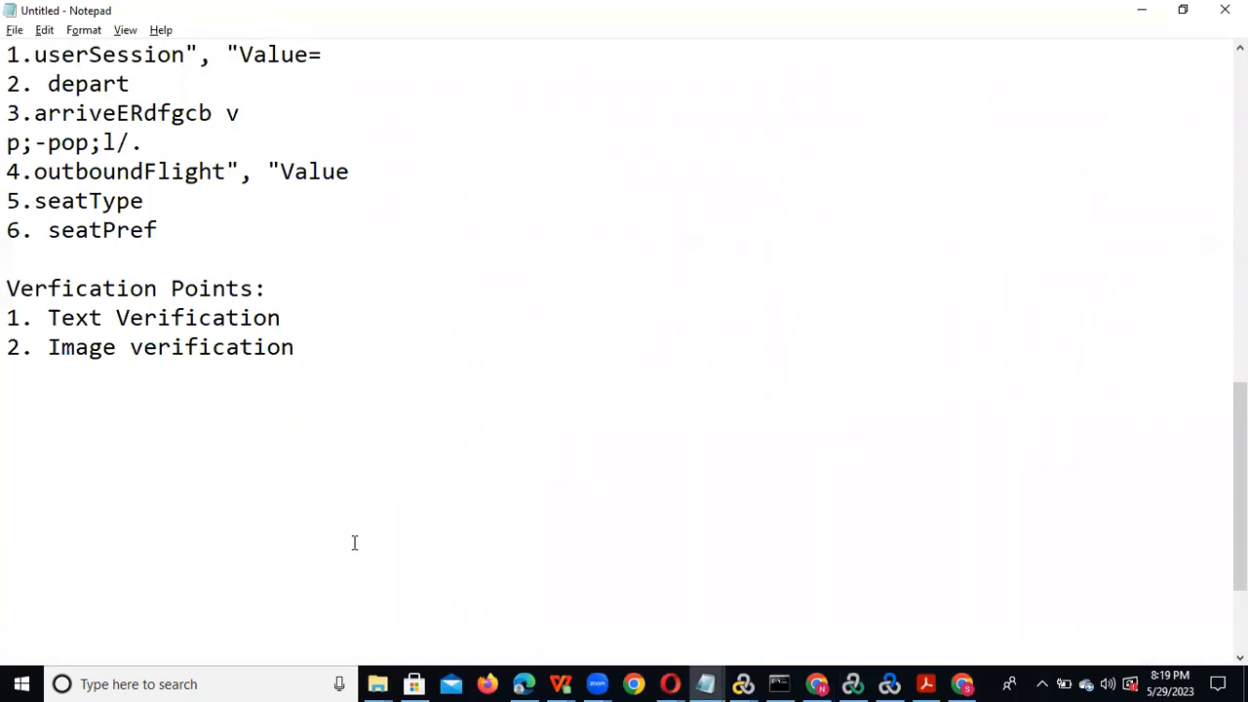
# - List Peak Load Test, Spike Test, Stress Test and Soak Test on separate lines below the verification points
pyautogui.click(76, 396)
pyautogui.write('Peak Load Test')
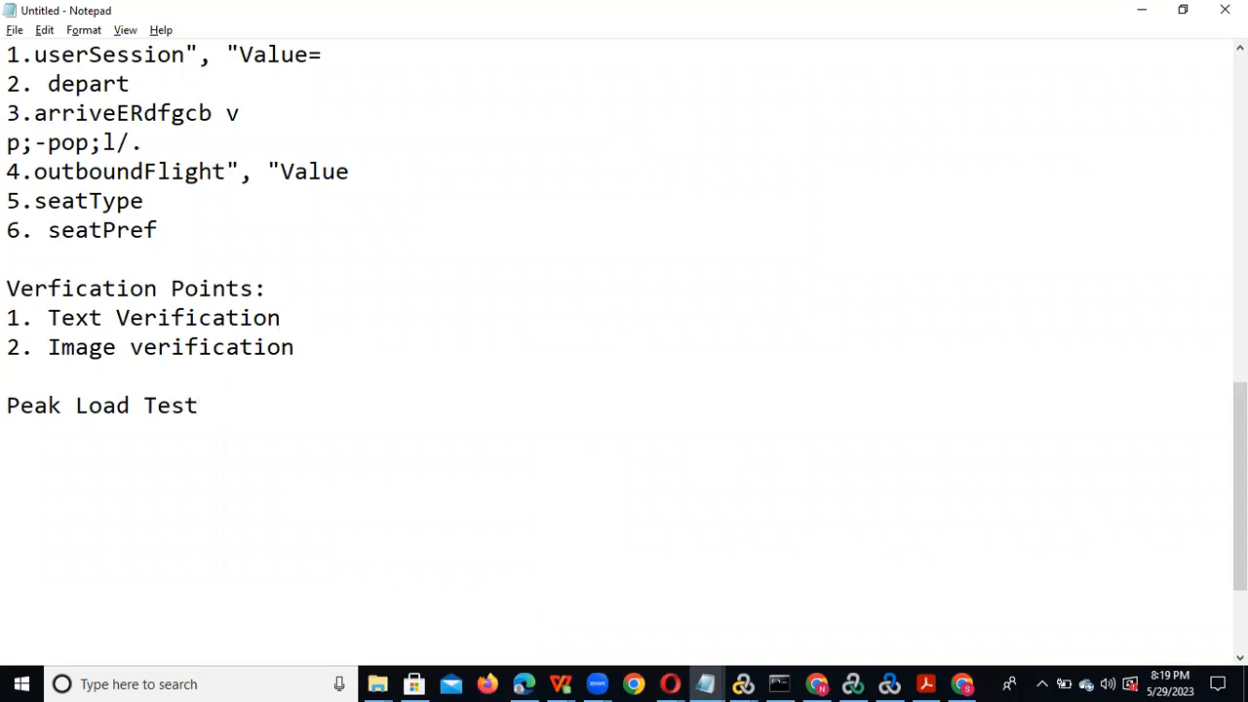
pyautogui.press('Return')
pyautogui.write('Spike Te')
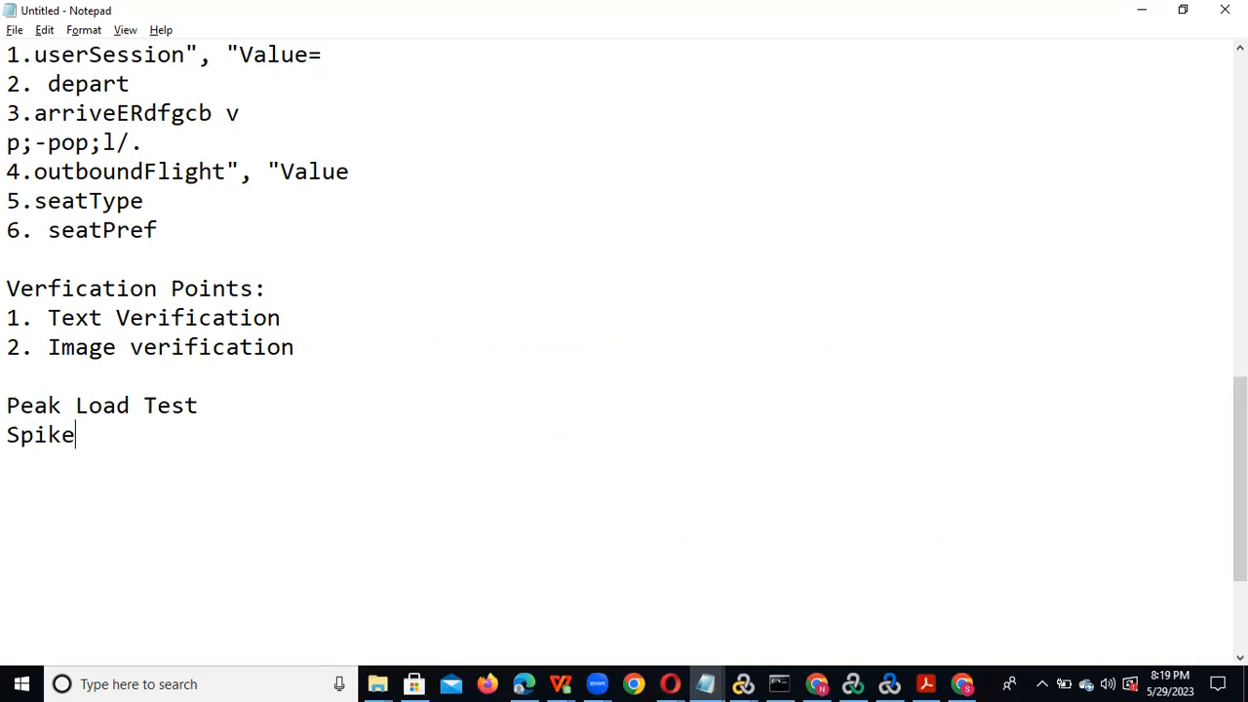
pyautogui.write('st')
pyautogui.press('Return')
pyautogui.write('Stres')
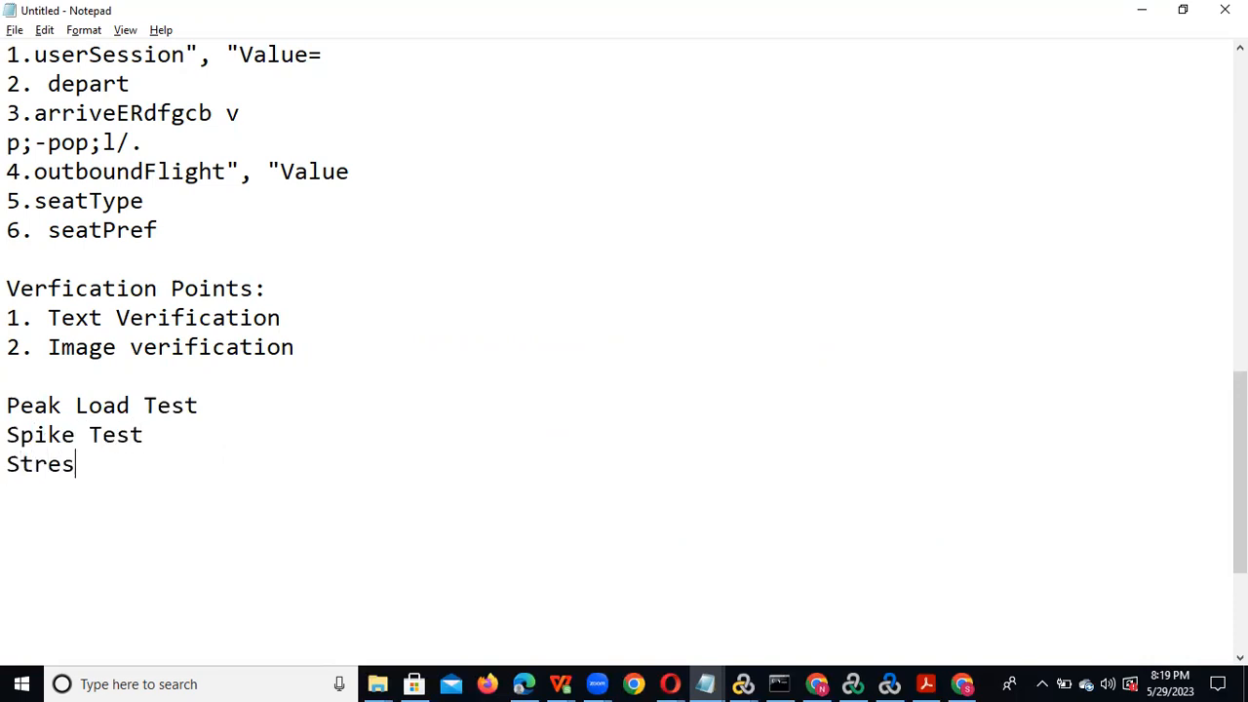
pyautogui.write('s Test')
pyautogui.press('Return')
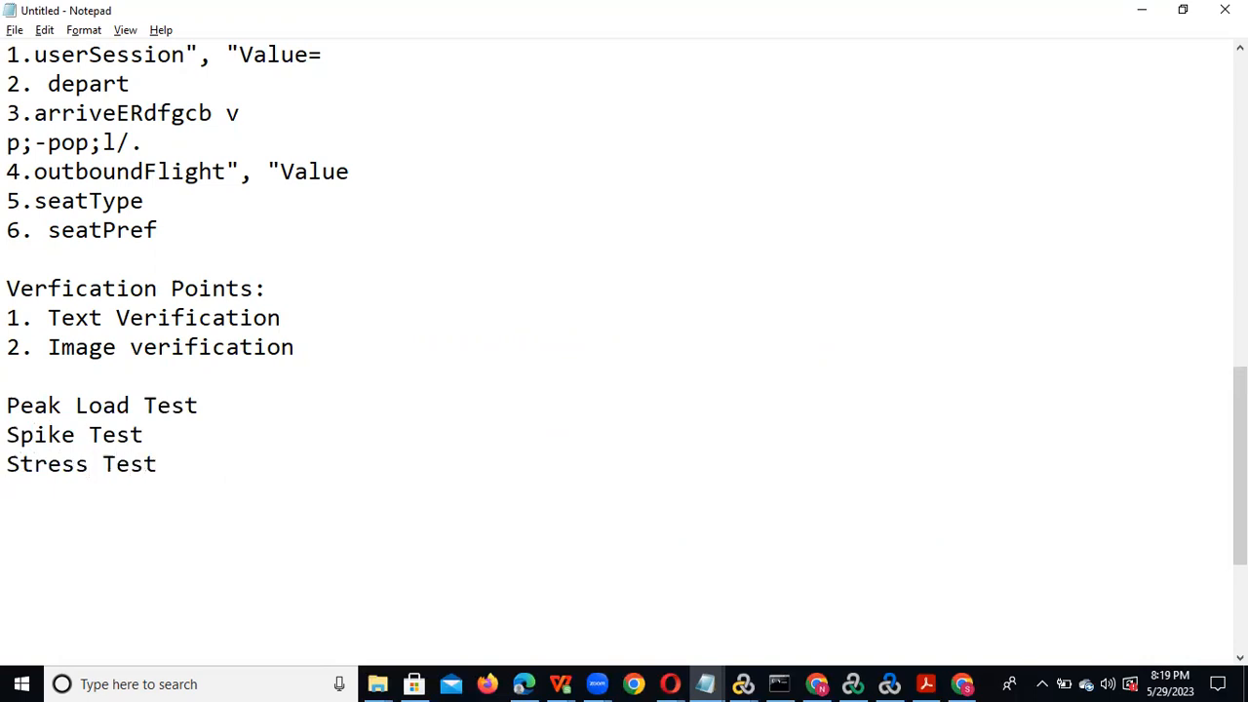
pyautogui.write('Soak Test')
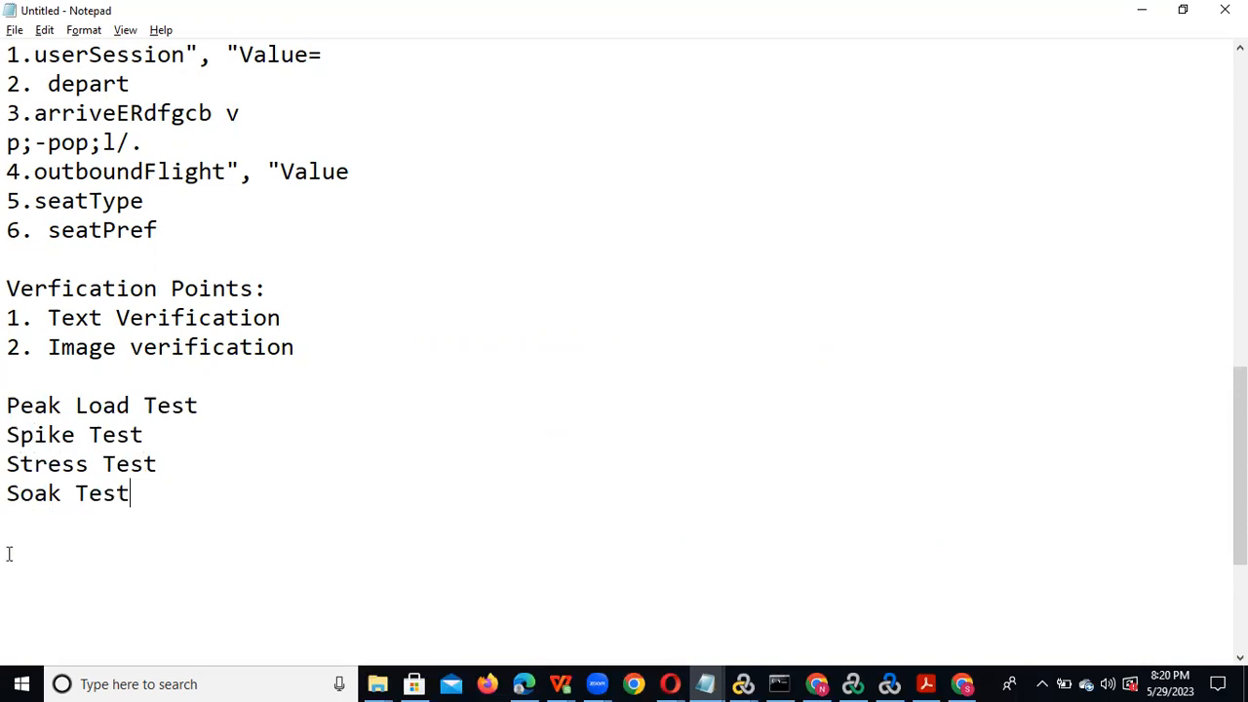
# - Append "5 lacs user" to the Peak Load Test line and select the Soak Test line
pyautogui.click(278, 398)
pyautogui.write('5 lacs us')
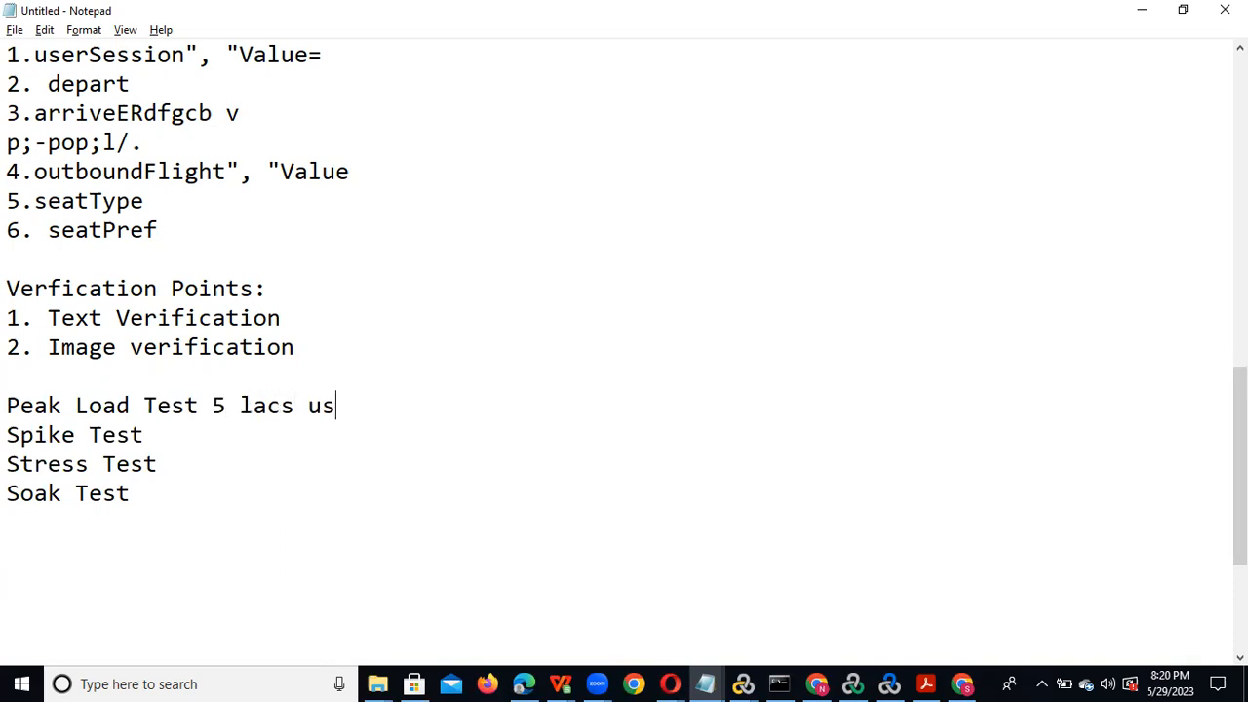
pyautogui.press('BackSpace')
pyautogui.write('user')
pyautogui.click(325, 405)
pyautogui.press('BackSpace')
pyautogui.click(308, 436)
pyautogui.click(242, 476)
pyautogui.moveTo(381, 462); pyautogui.dragTo(330, 521)
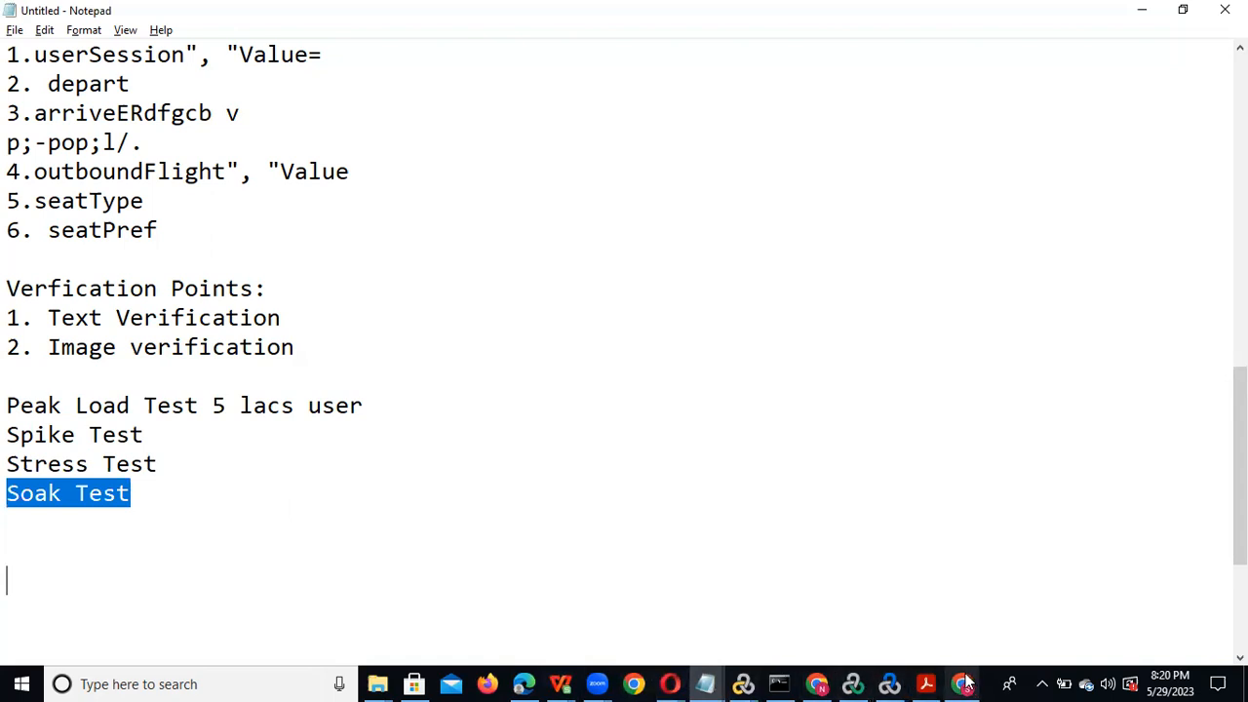
# - Try to launch Paint from the Documents folder path in File Explorer and check the resulting Opera tabs
pyautogui.click(377, 682)
pyautogui.click(250, 618)
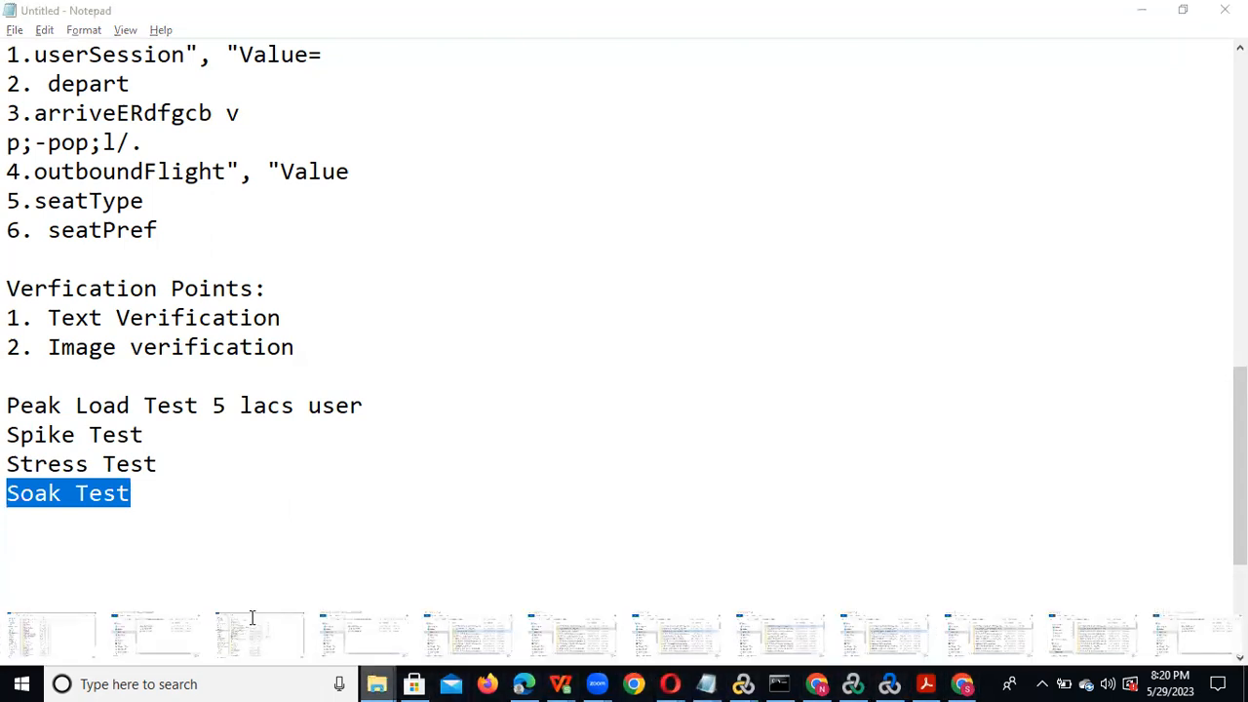
pyautogui.click(284, 57)
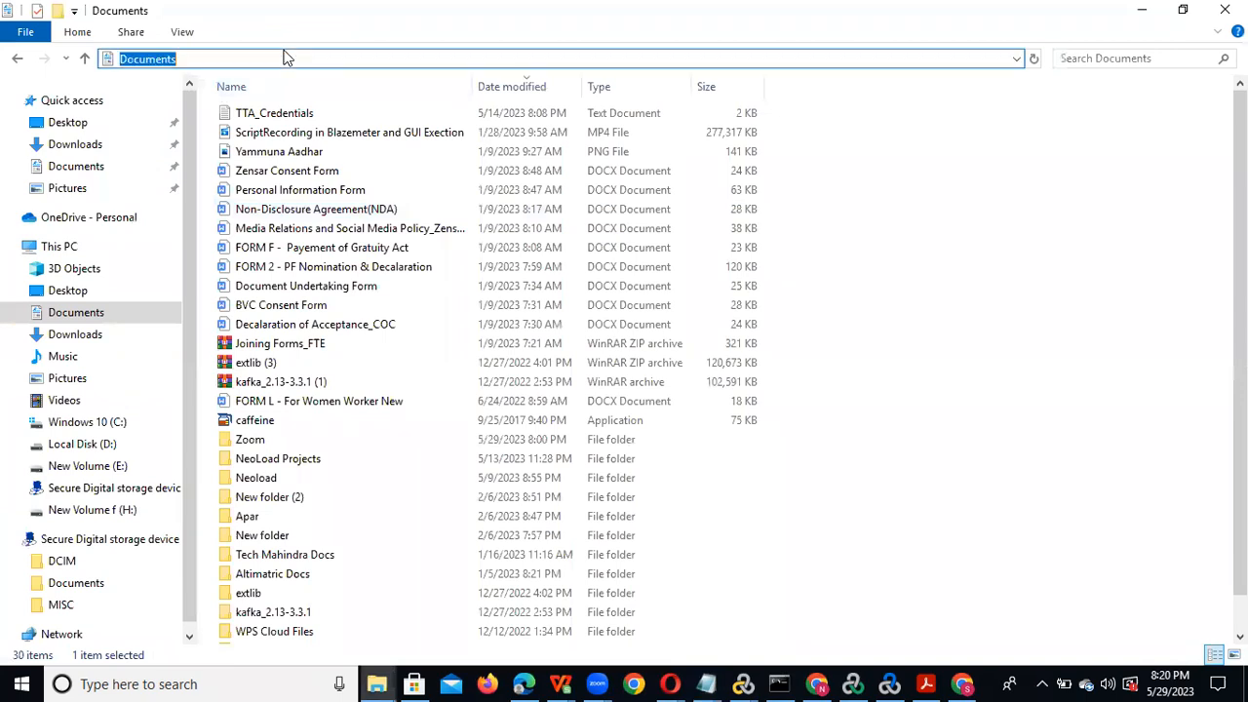
pyautogui.write('paint')
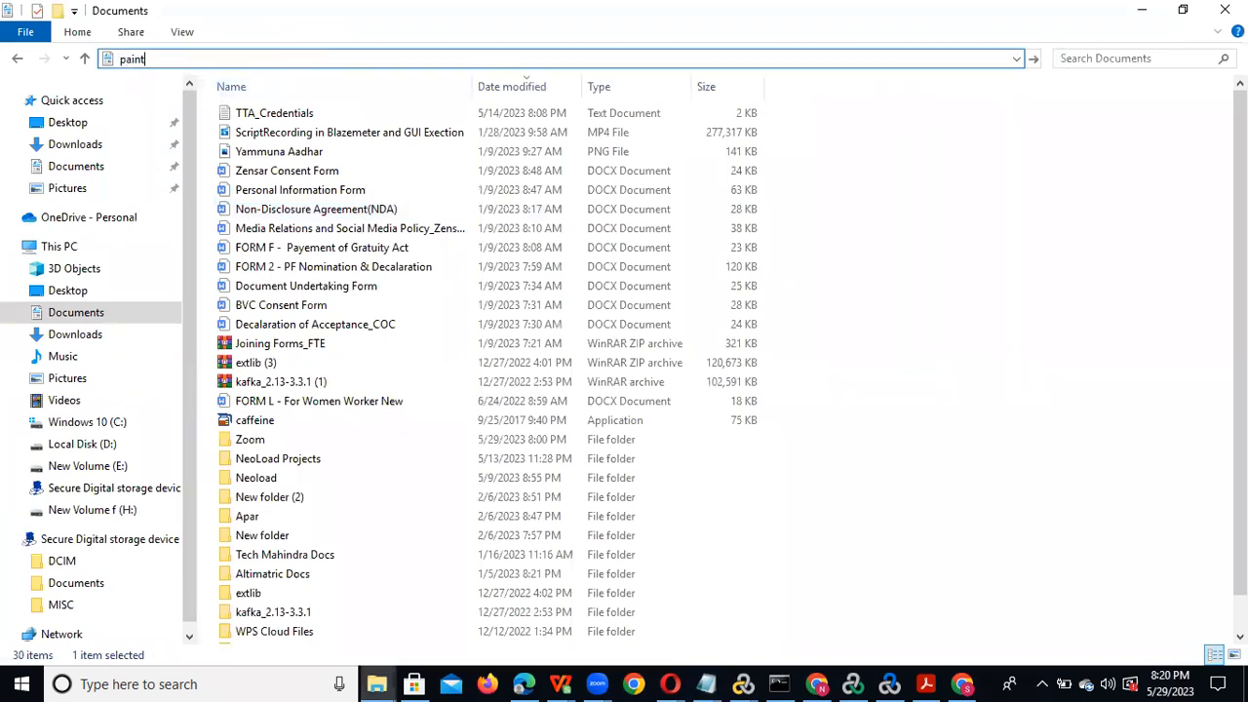
pyautogui.press('Return')
pyautogui.click(161, 60)
pyautogui.click(110, 60)
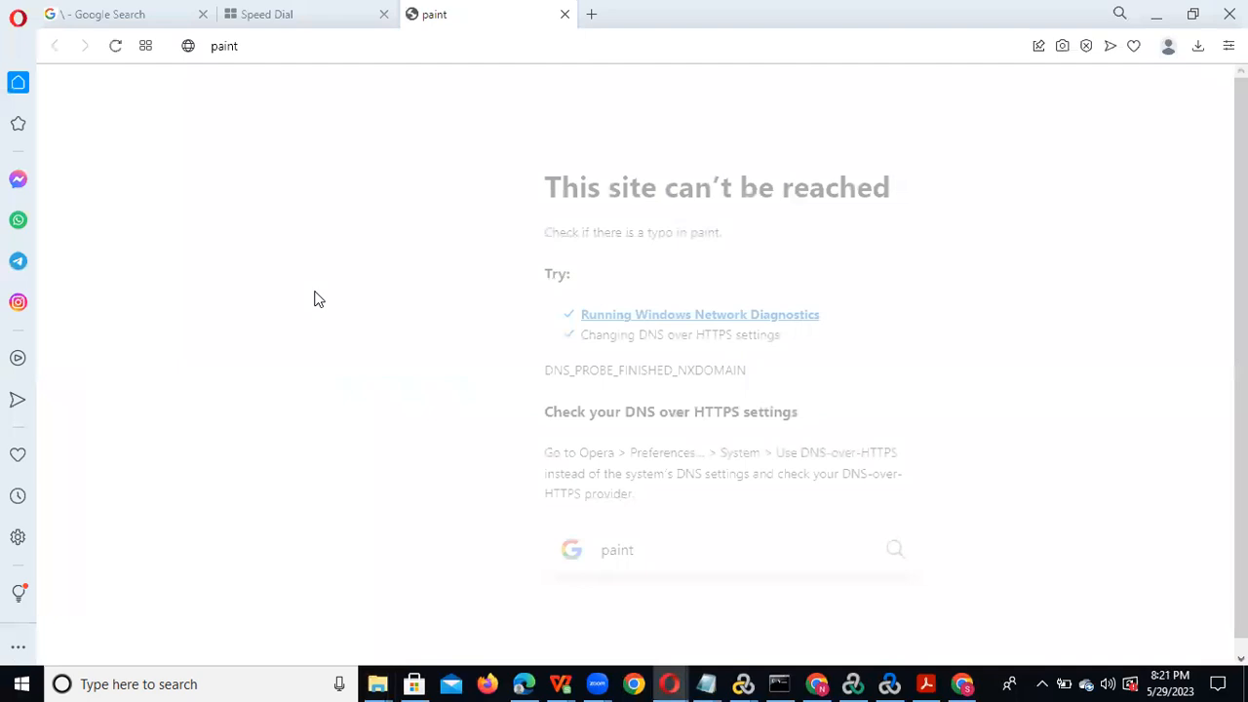
pyautogui.click(137, 18)
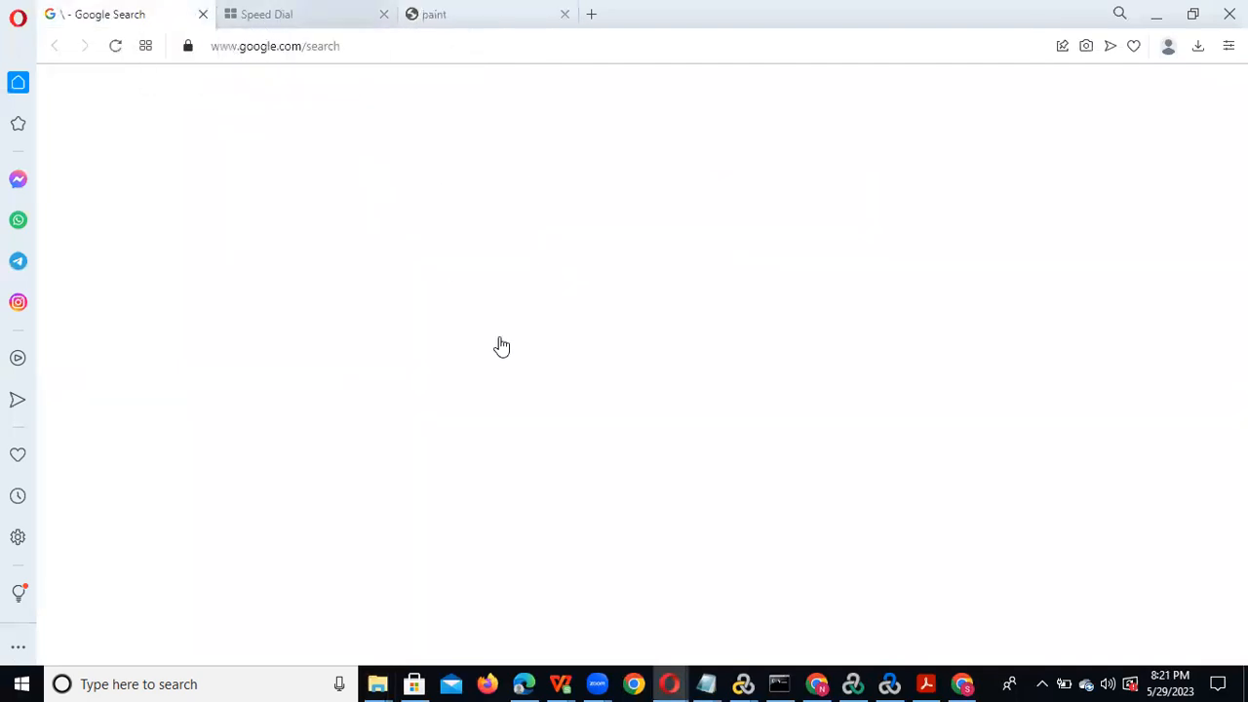
pyautogui.hotkey('ctrl', 'Tab')
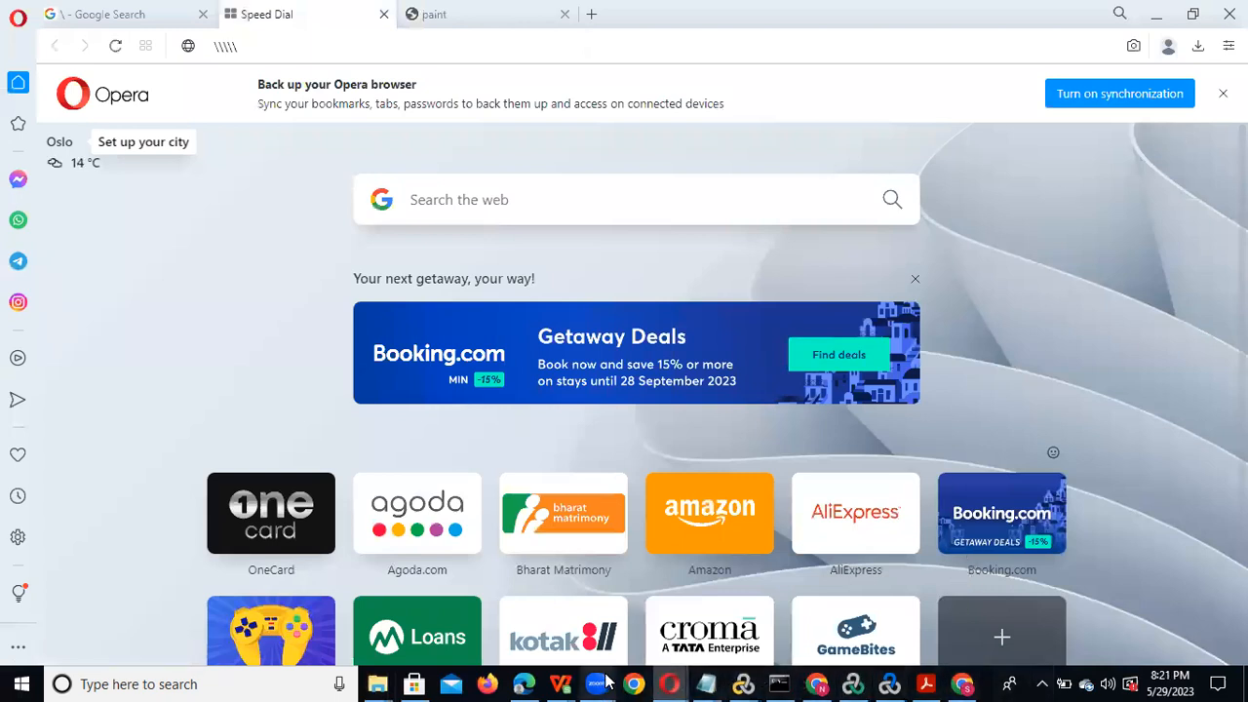
pyautogui.moveTo(669, 684)
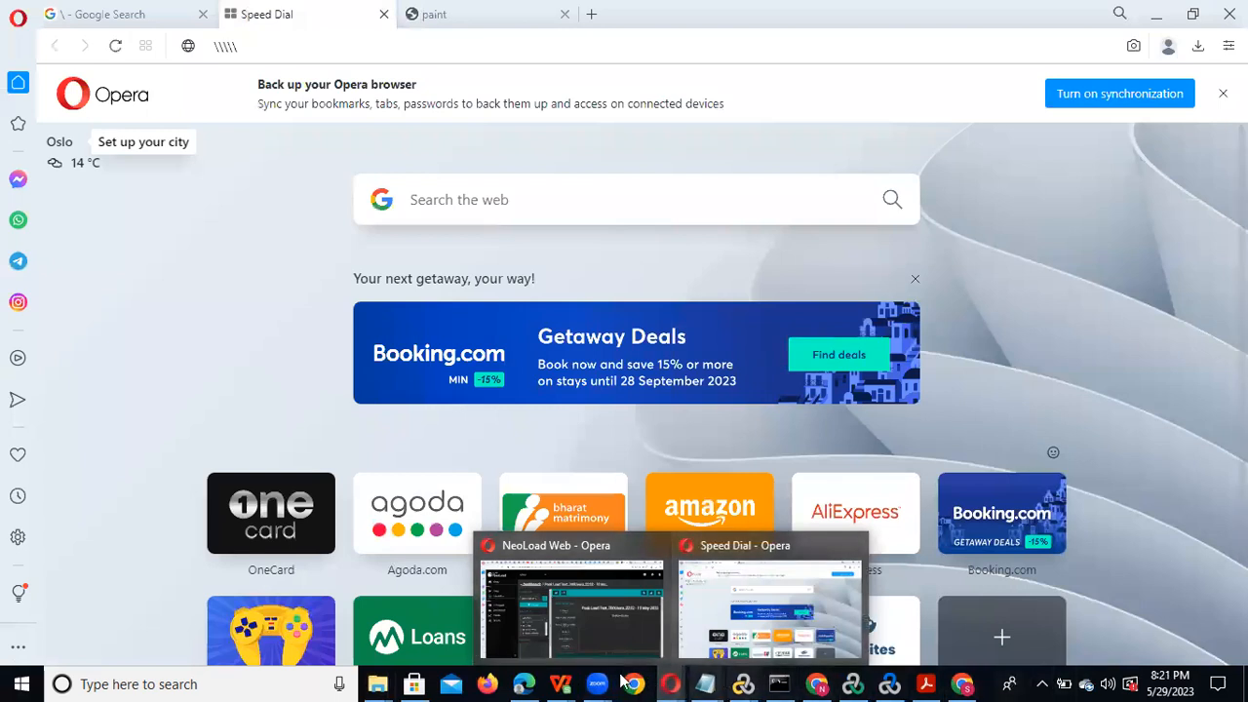
pyautogui.click(241, 683)
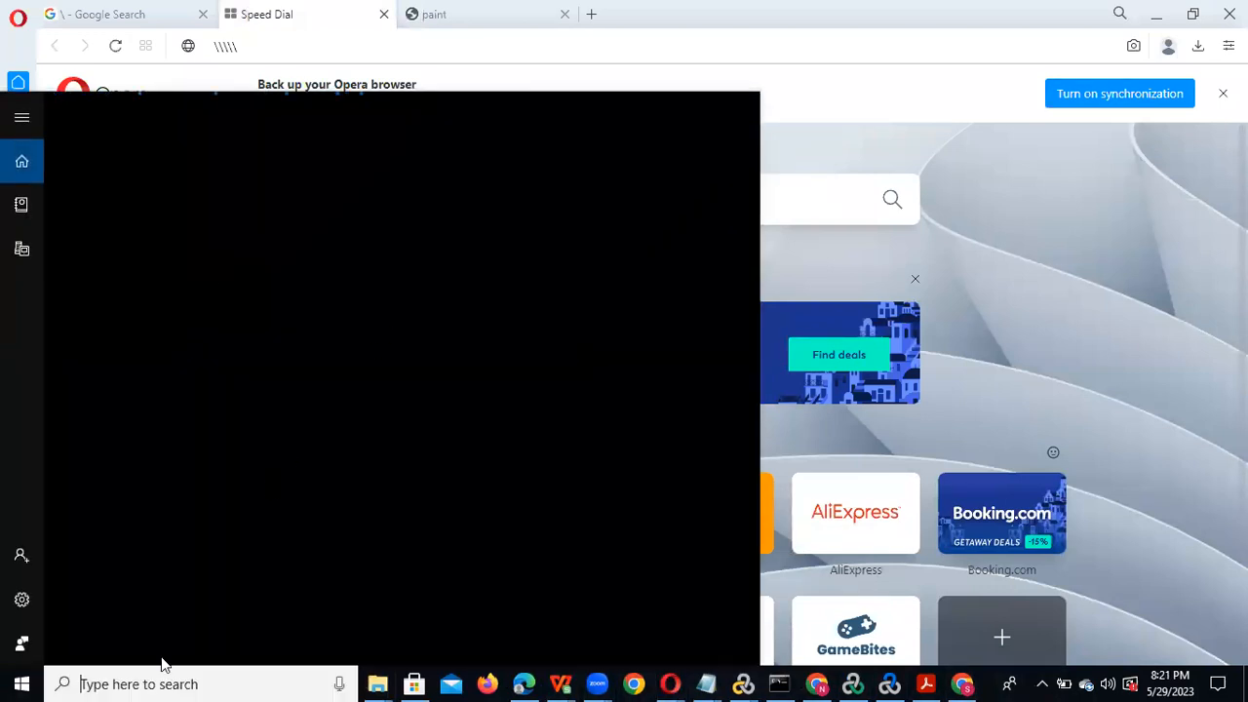
pyautogui.click(150, 683)
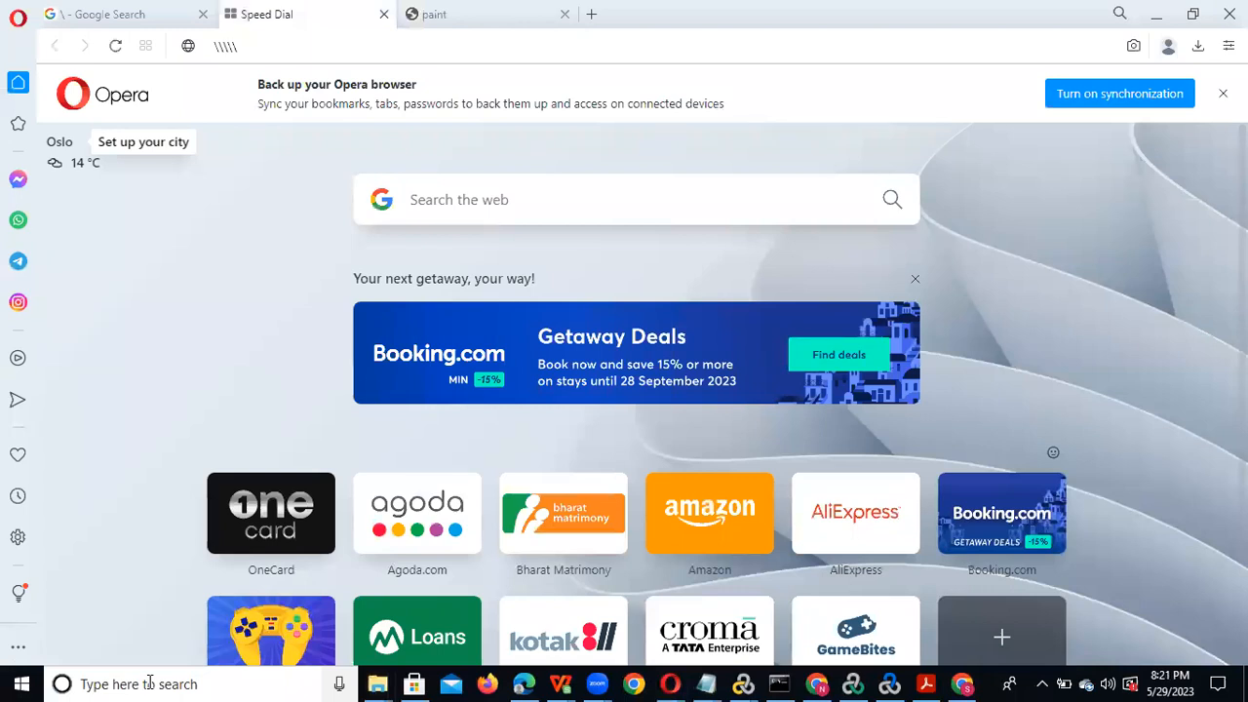
pyautogui.click(22, 683)
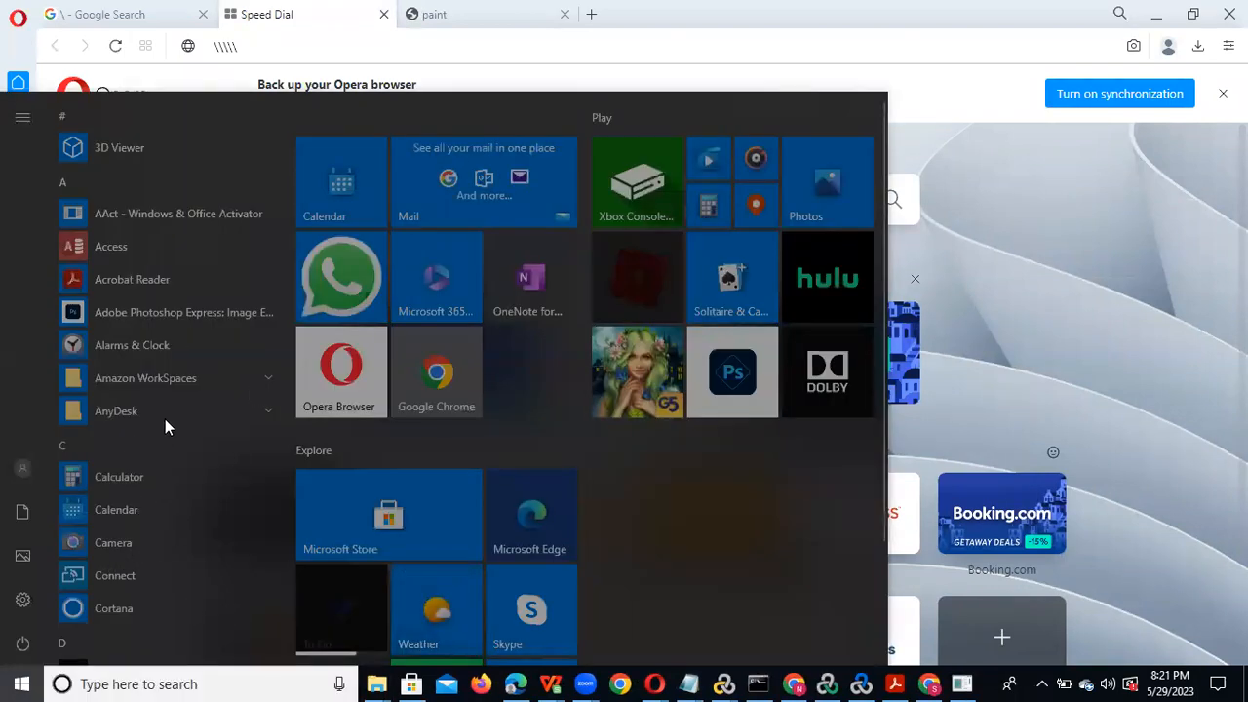
pyautogui.press('Down')
pyautogui.press('Down')
pyautogui.press('Down')
pyautogui.press('Down')
pyautogui.press('Down')
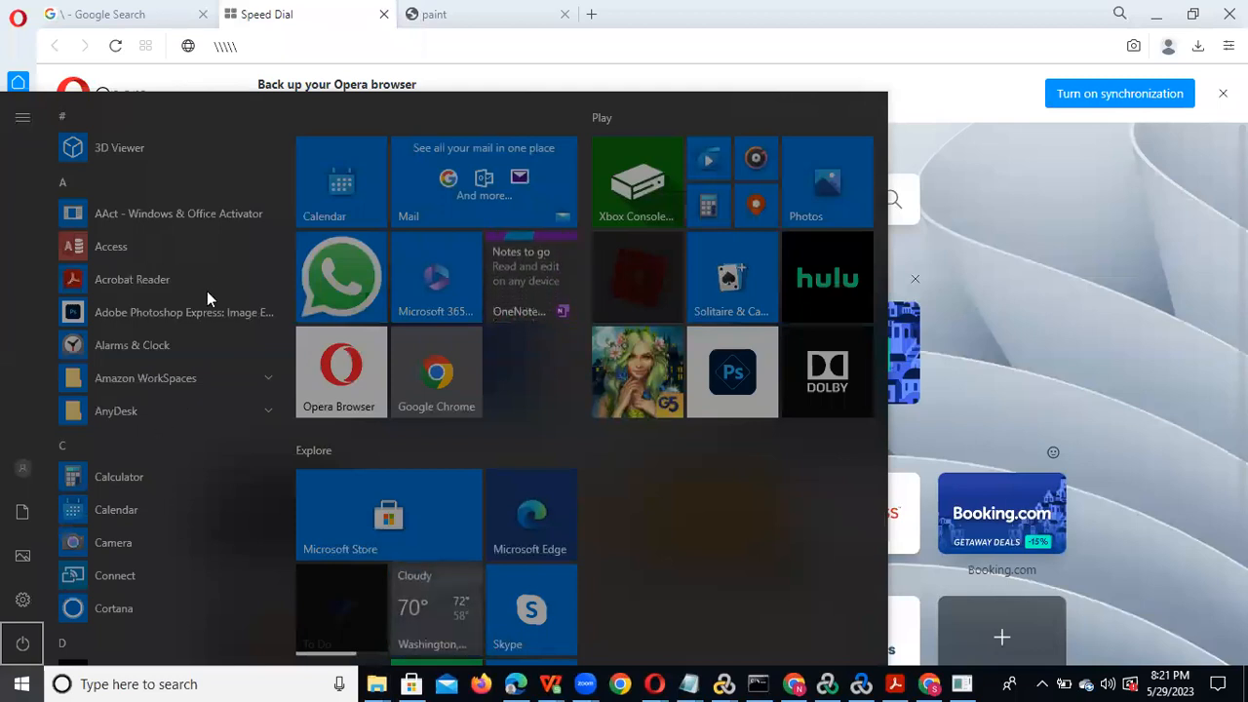
pyautogui.click(1077, 403)
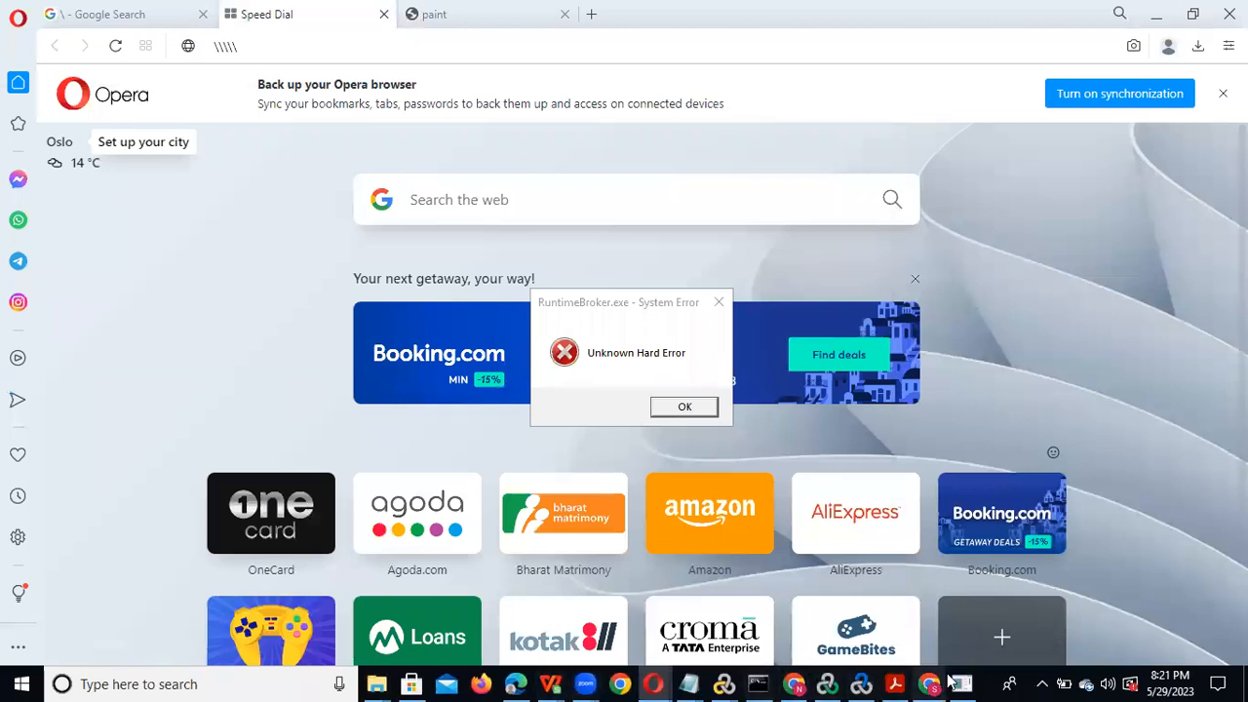
# - Switch to LoadRunner Controller and set the run duration of the petstore_order_11032023 group to 00:02:00
pyautogui.click(827, 684)
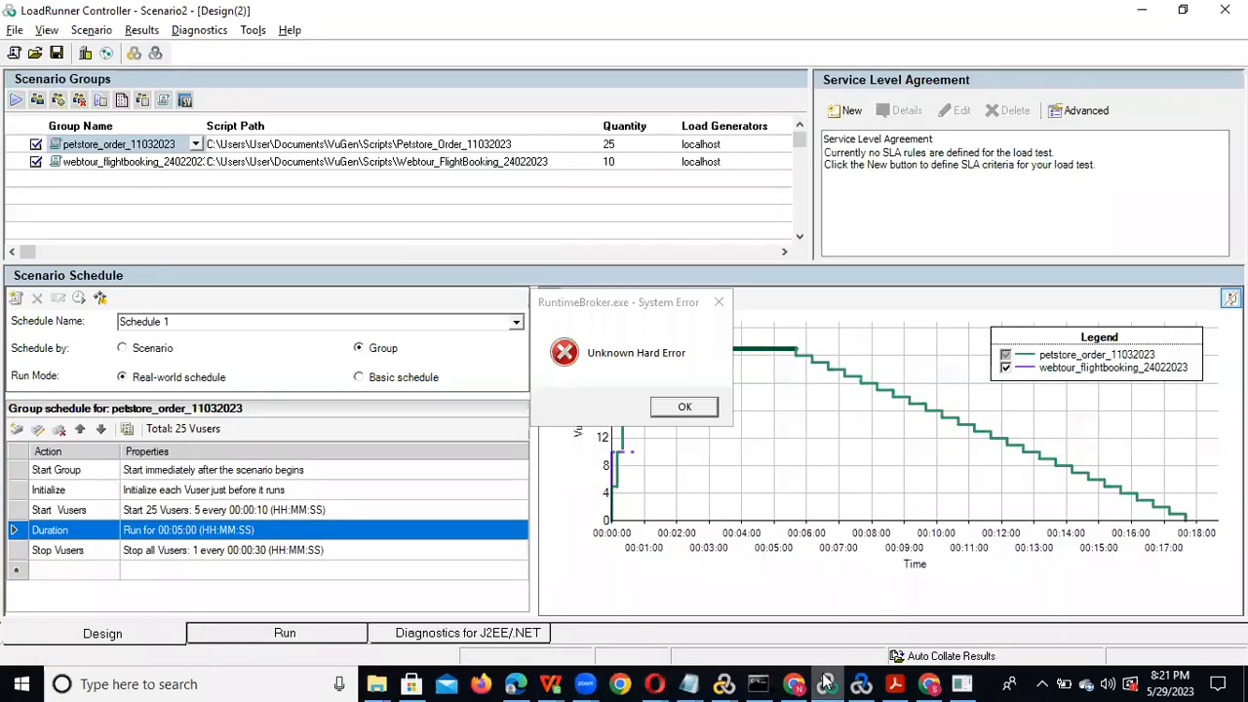
pyautogui.click(683, 409)
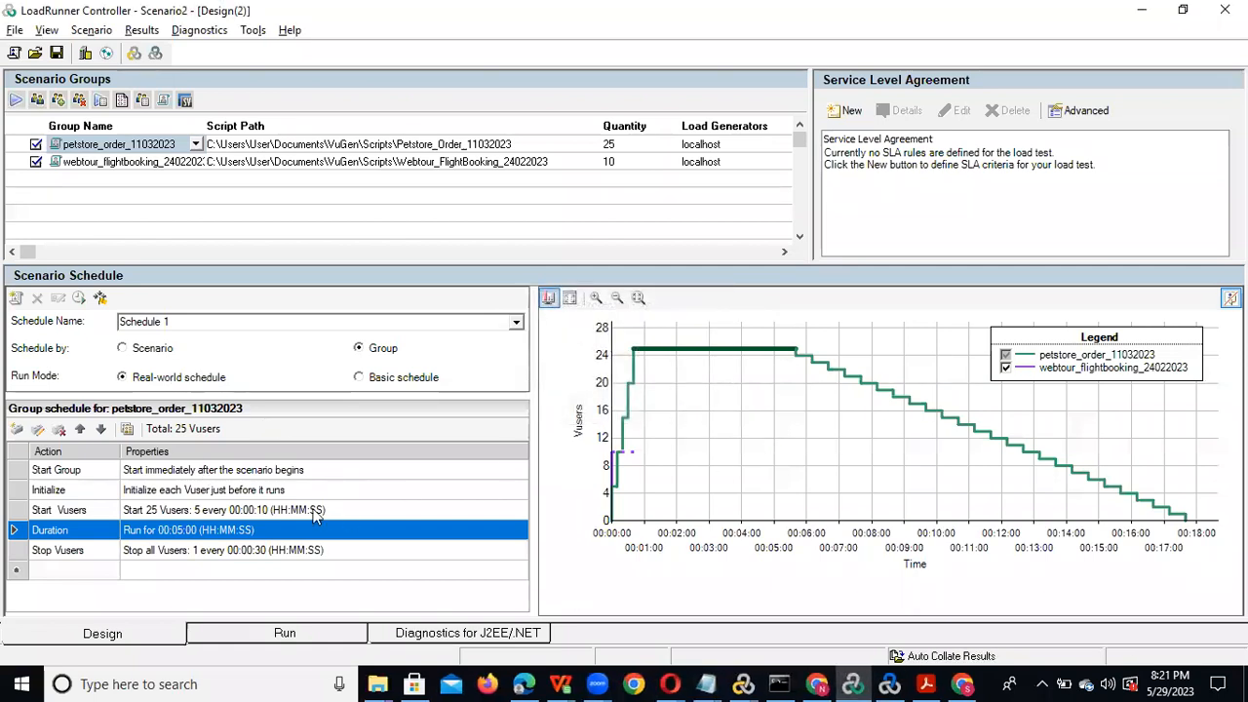
pyautogui.click(249, 508)
pyautogui.doubleClick(248, 510)
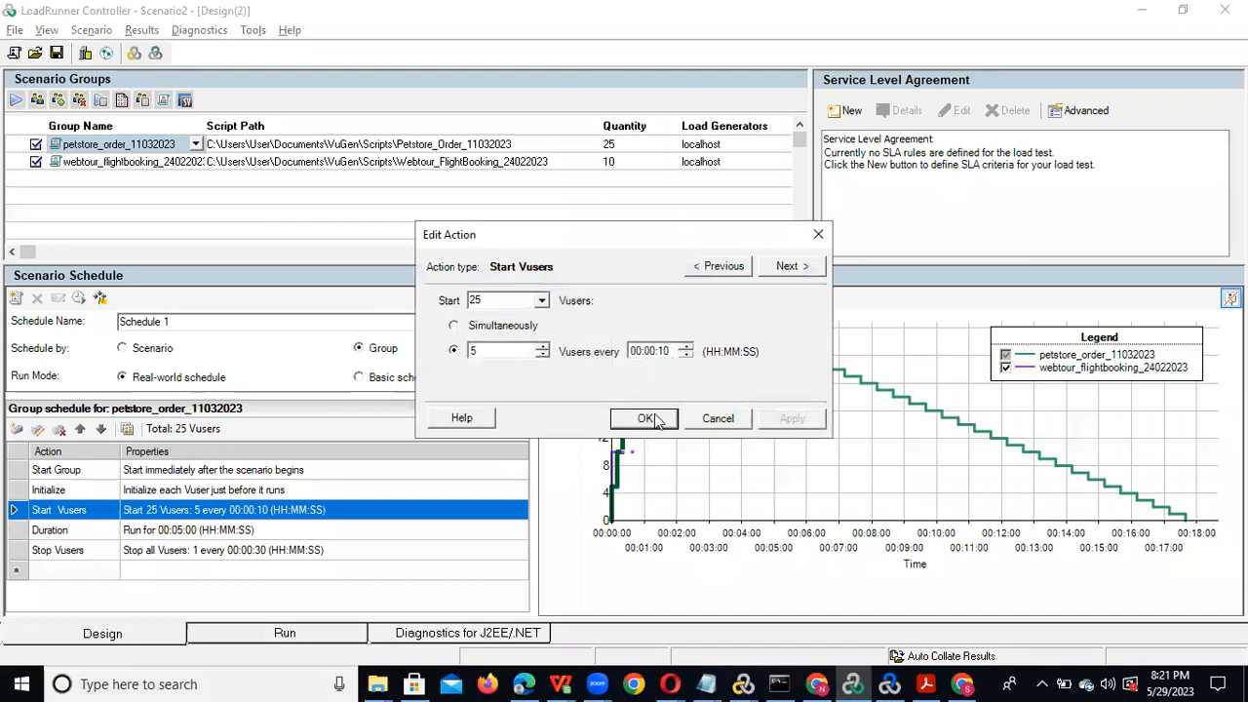
pyautogui.click(792, 267)
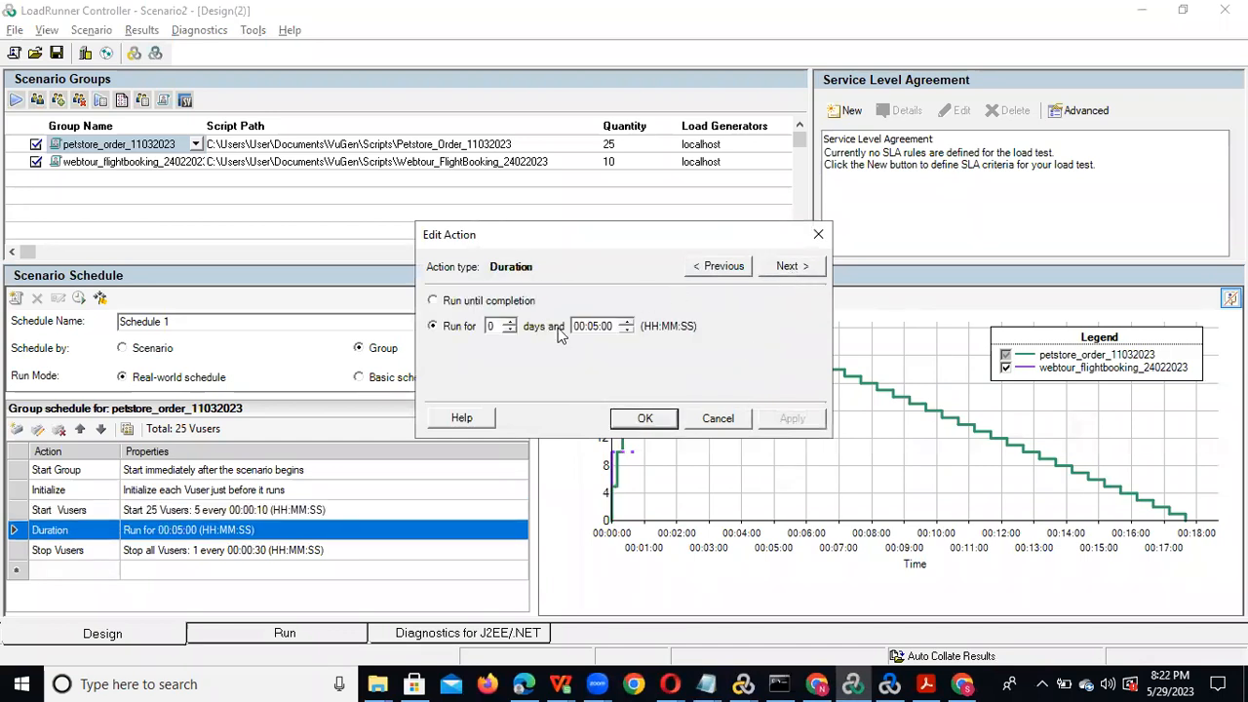
pyautogui.click(594, 327)
pyautogui.write('03')
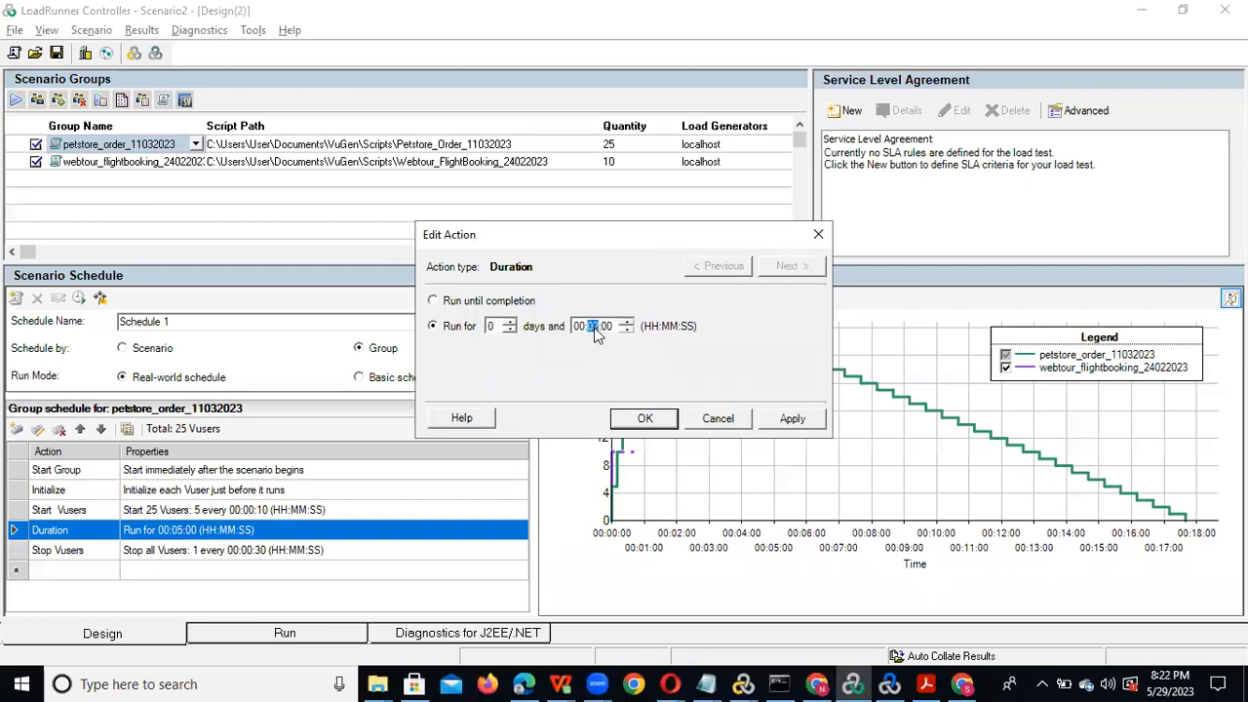
pyautogui.click(783, 419)
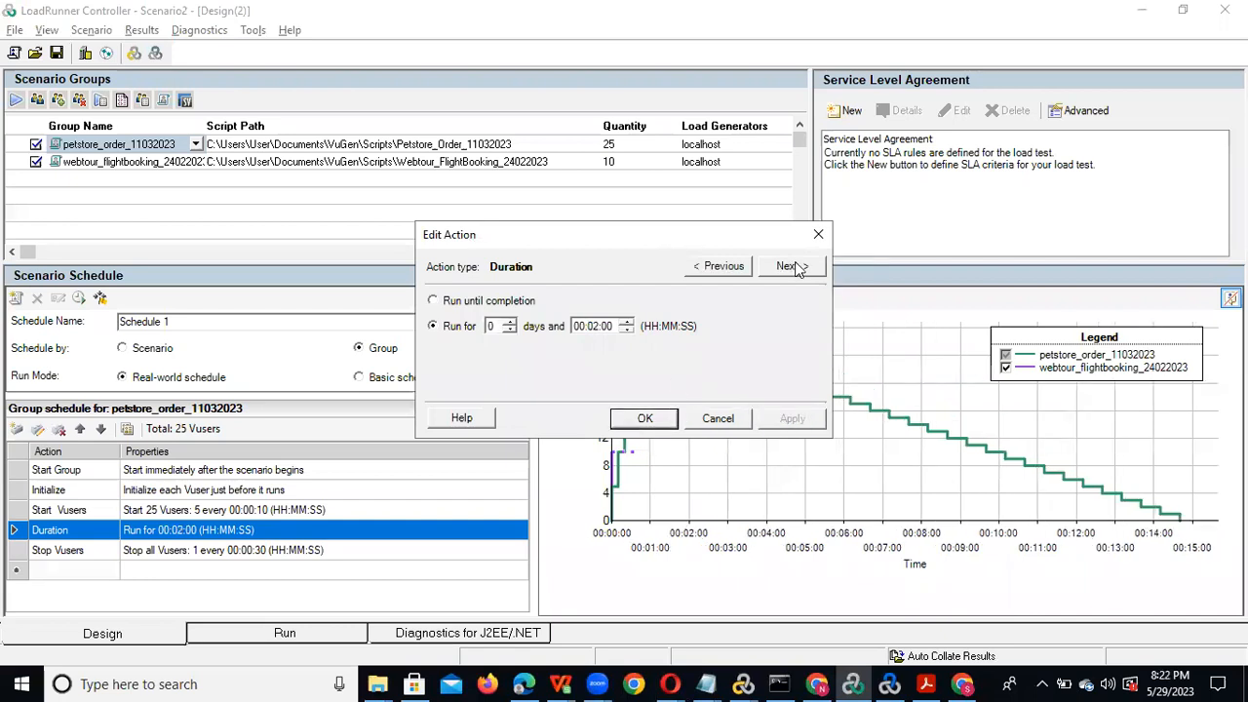
# - Set the petstore_order_11032023 group's Stop Vusers action to stop all Vusers, 2 every 00:00:10
pyautogui.click(796, 267)
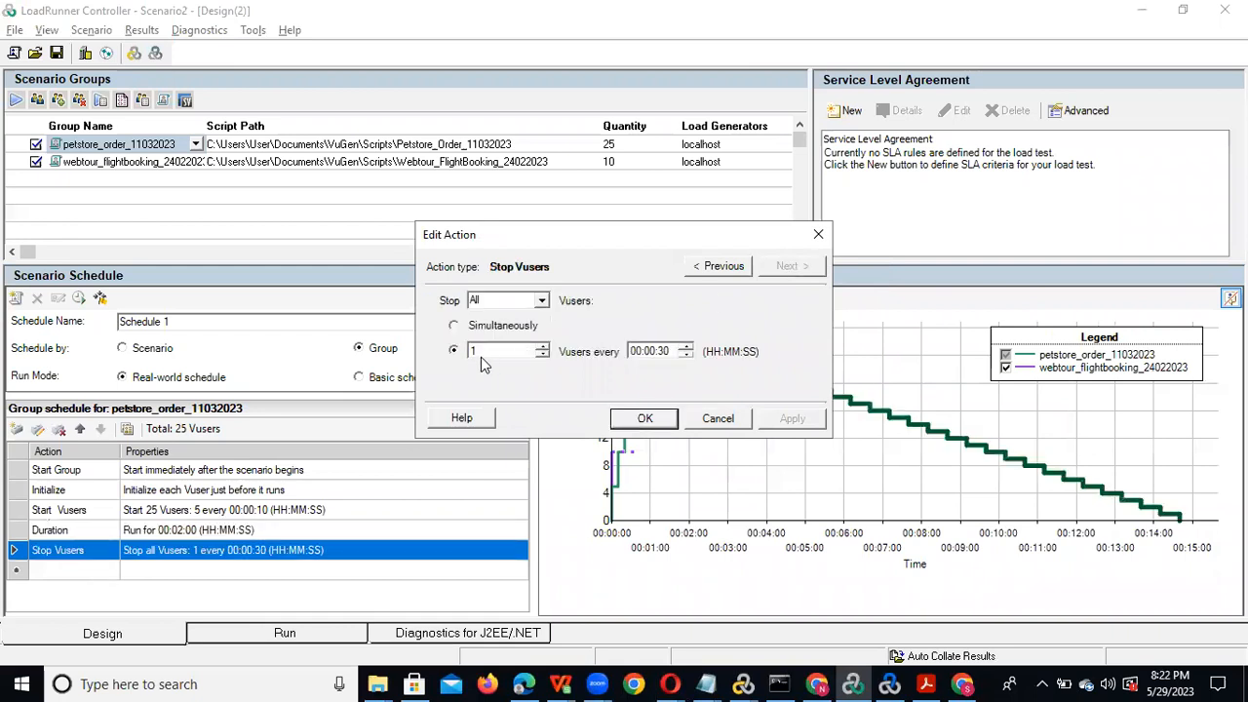
pyautogui.moveTo(495, 351); pyautogui.dragTo(466, 349)
pyautogui.write('2')
pyautogui.click(663, 354)
pyautogui.click(542, 301)
pyautogui.click(543, 302)
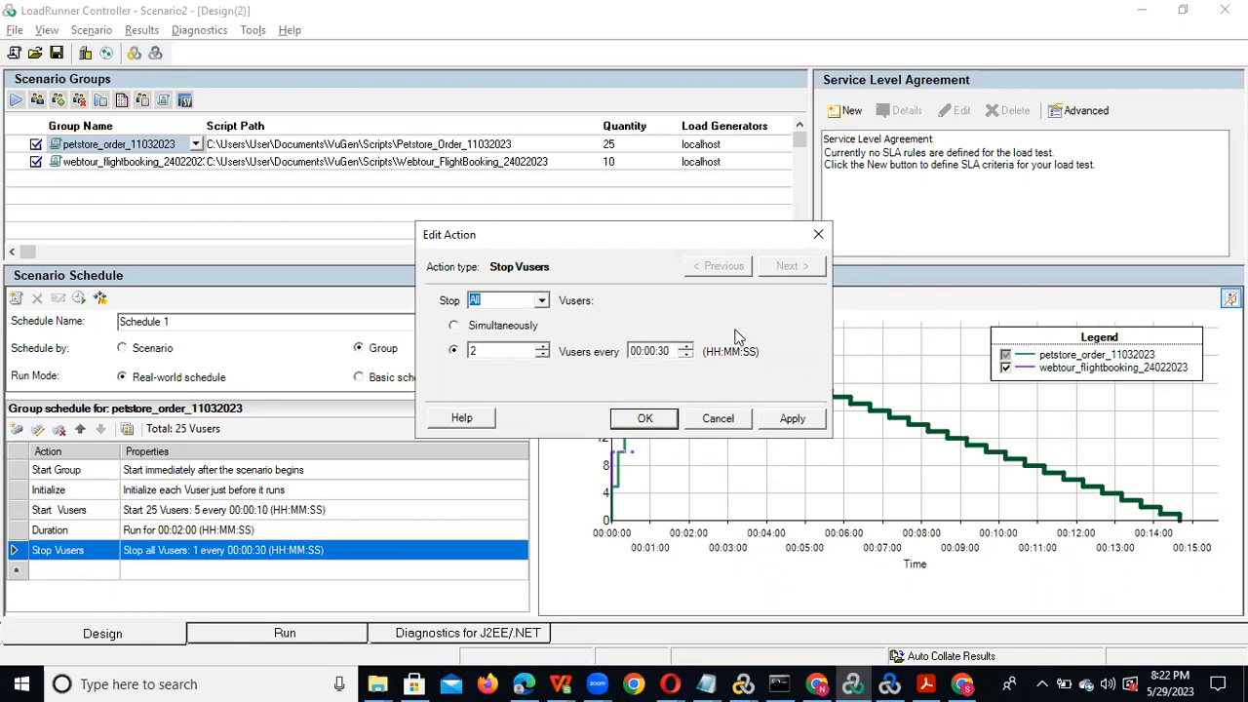
pyautogui.click(662, 354)
pyautogui.write('10')
pyautogui.click(645, 426)
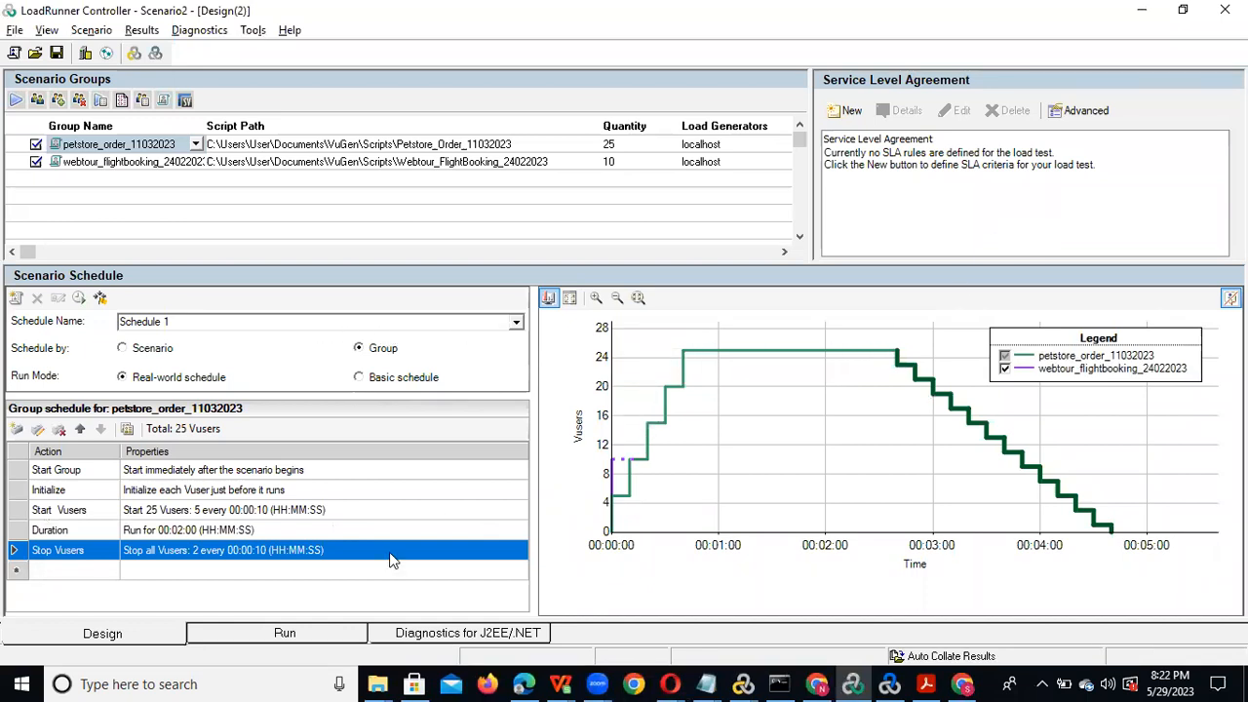
# - Switch to the untitled Notepad note and append "5 lacs, 10%, 20, 30, 35" to the Stress Test line
pyautogui.hotkey('alt', 'Tab')
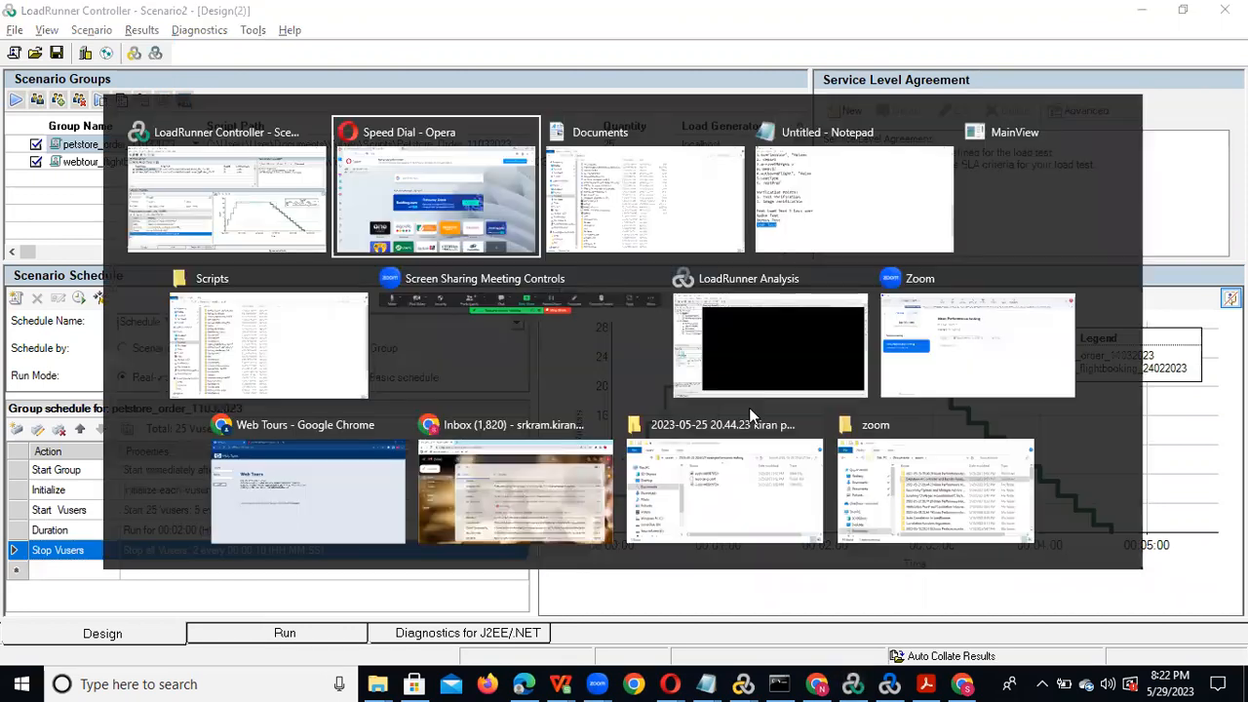
pyautogui.hotkey('alt', 'shift', 'Tab')
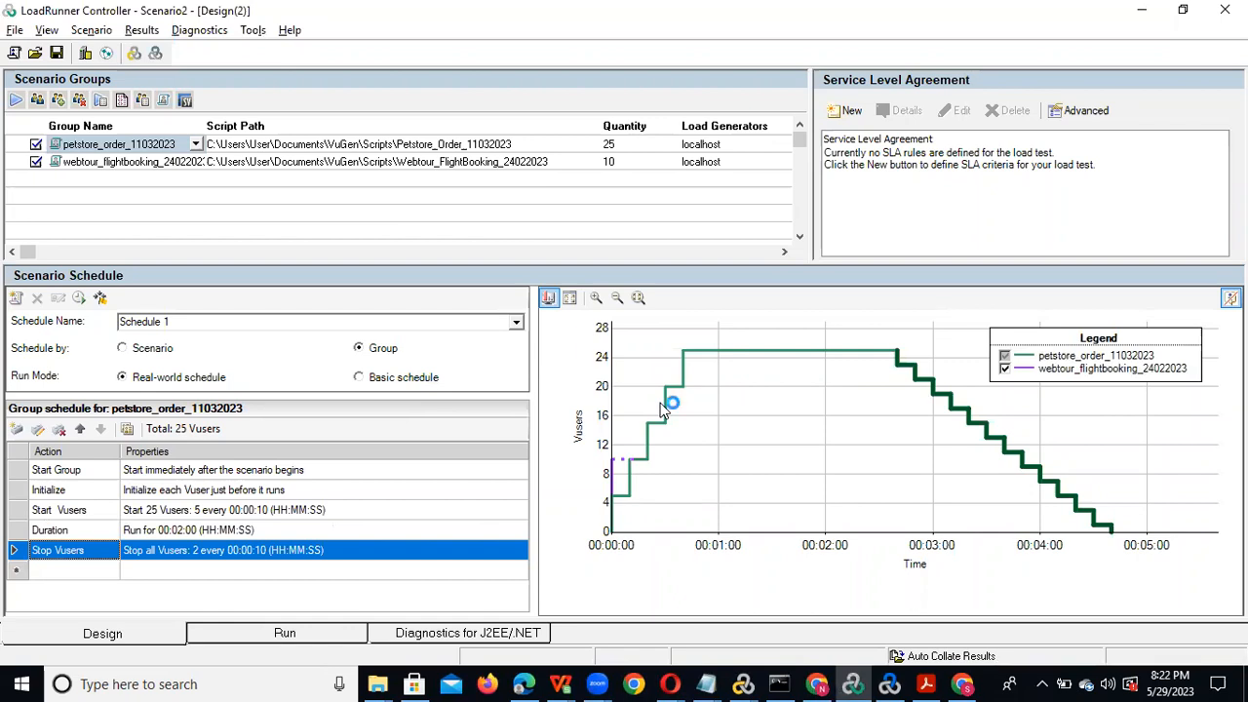
pyautogui.hotkey('alt', 'Tab')
pyautogui.hotkey('alt', 'Tab')
pyautogui.hotkey('alt', 'Tab')
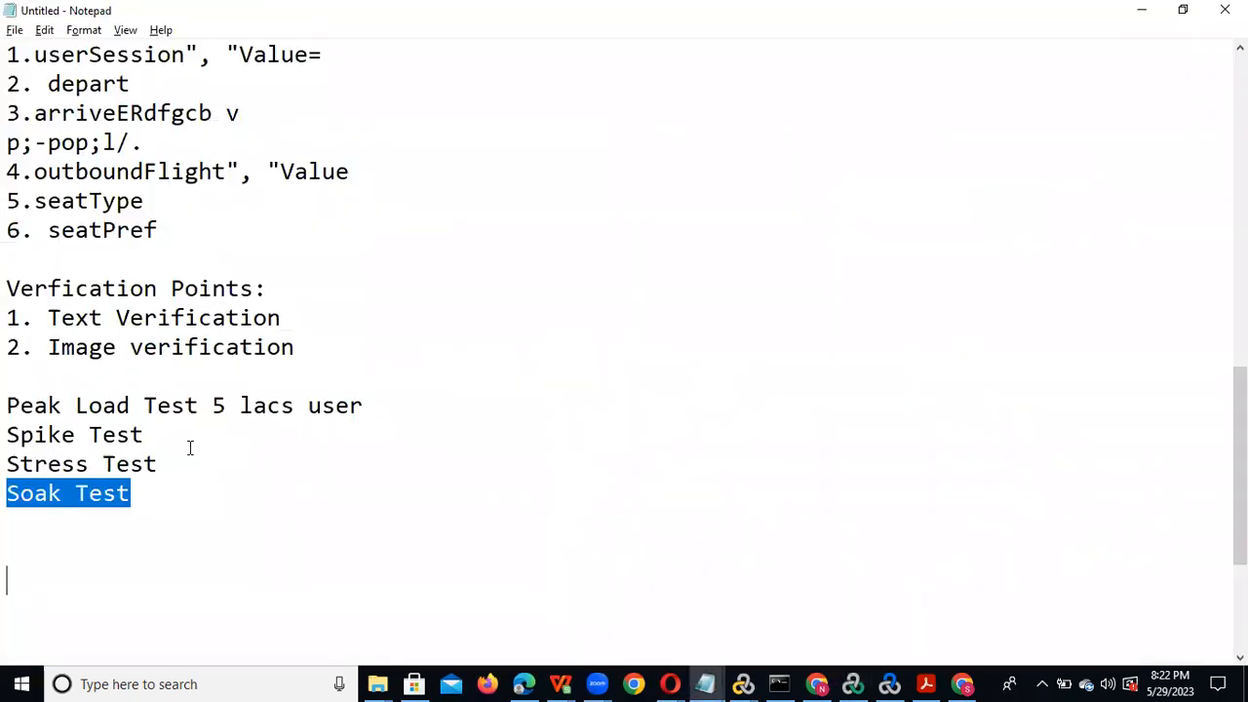
pyautogui.click(190, 435)
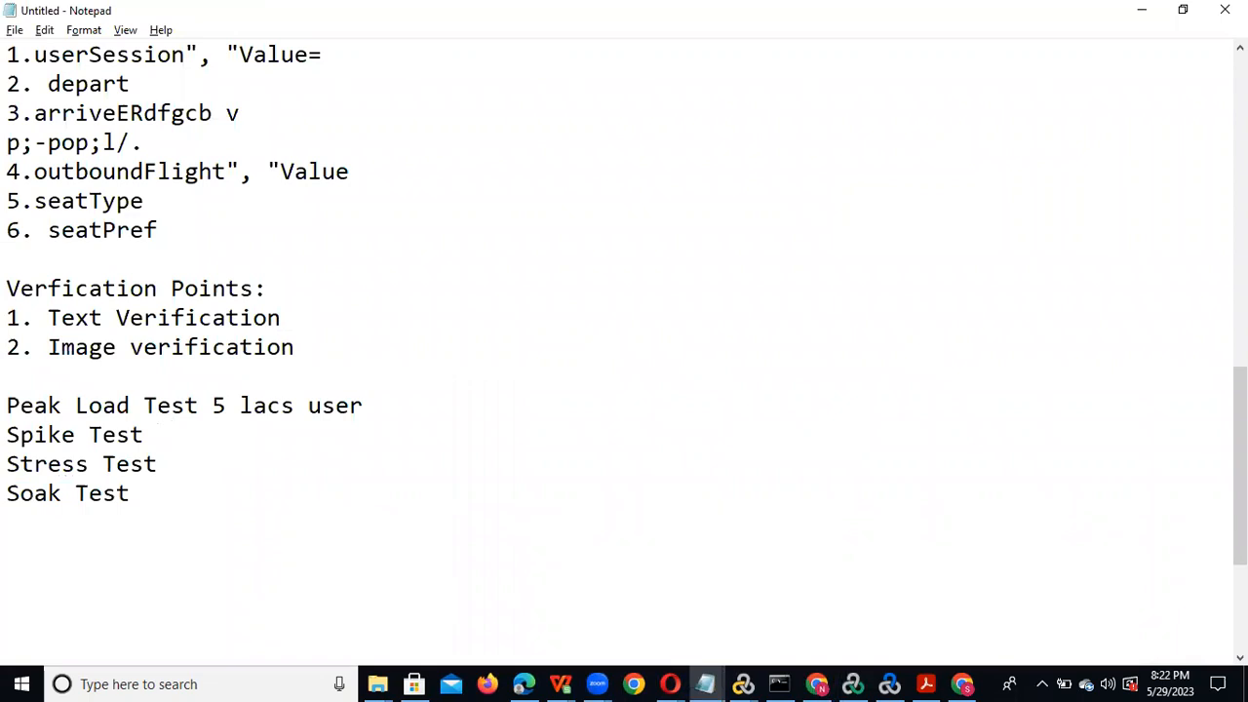
pyautogui.click(203, 461)
pyautogui.moveTo(200, 405); pyautogui.dragTo(240, 406)
pyautogui.click(188, 465)
pyautogui.write('5 lacs, 10%')
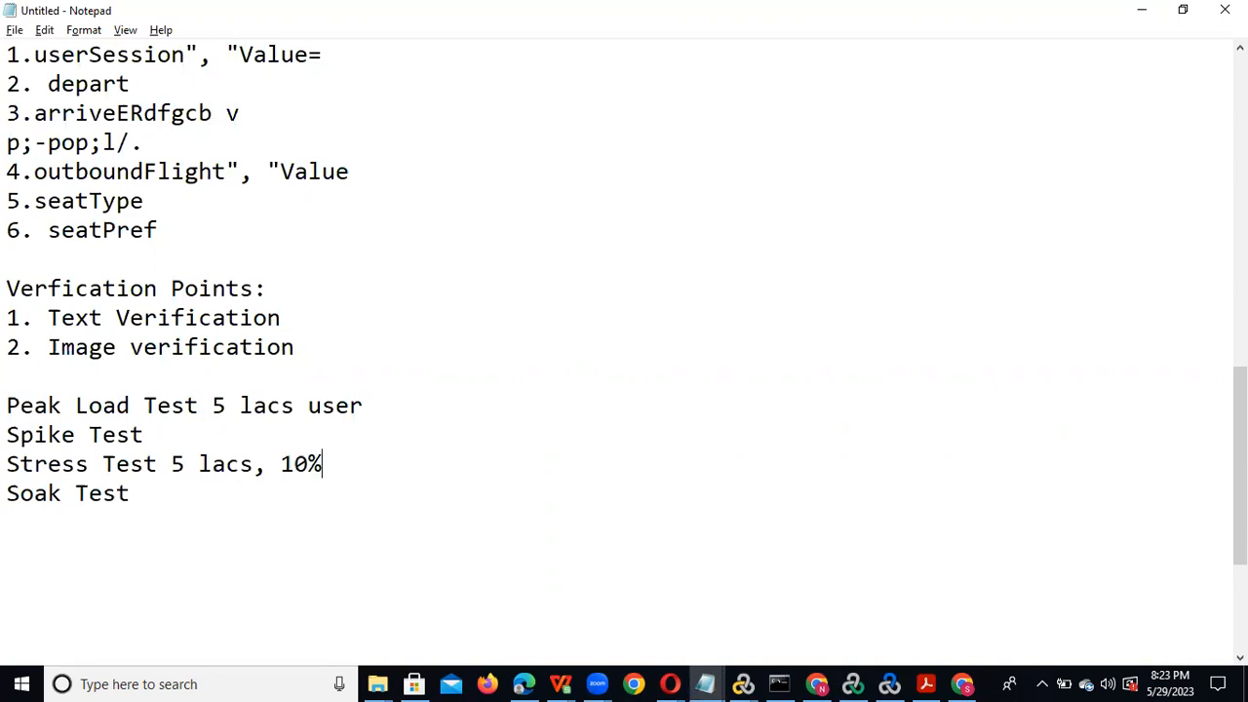
pyautogui.write(', 20, 30, 35')
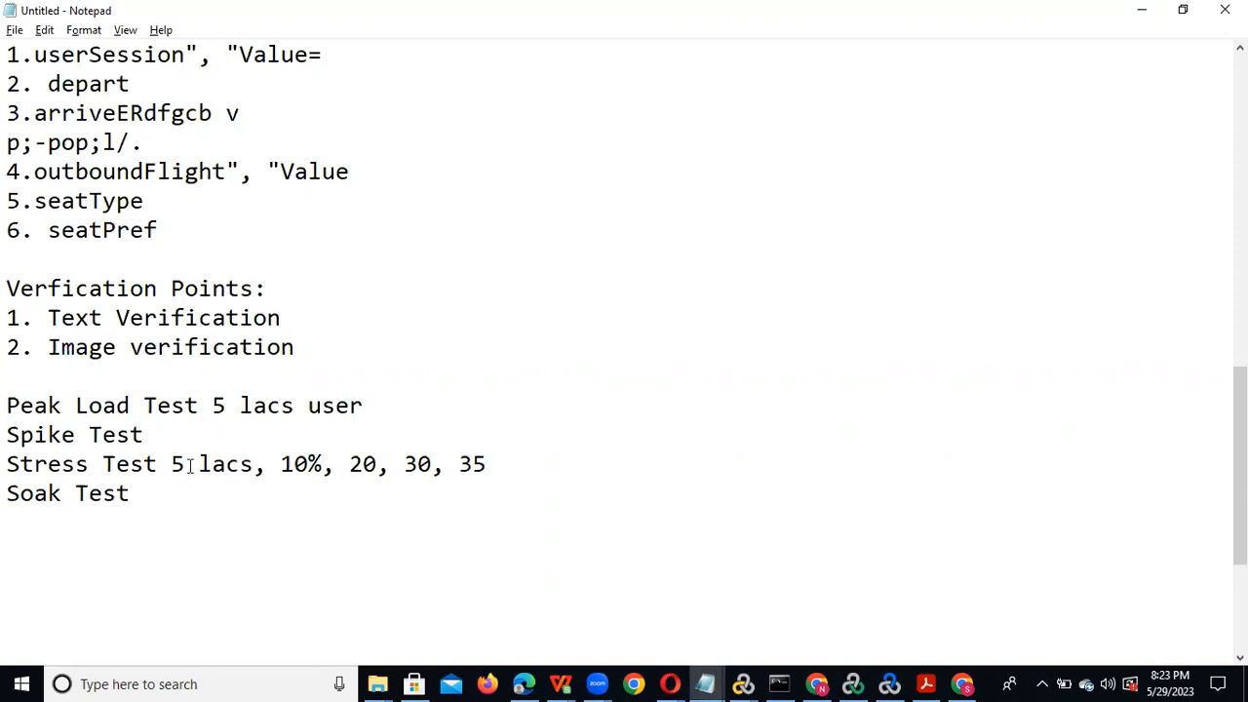
# - Add a percent sign after 35 on the Stress Test line and append "- same as load test" to the Soak Test line
pyautogui.write('%')
pyautogui.moveTo(459, 464); pyautogui.dragTo(513, 462)
pyautogui.click(513, 462)
pyautogui.click(158, 489)
pyautogui.write('- same as load test')
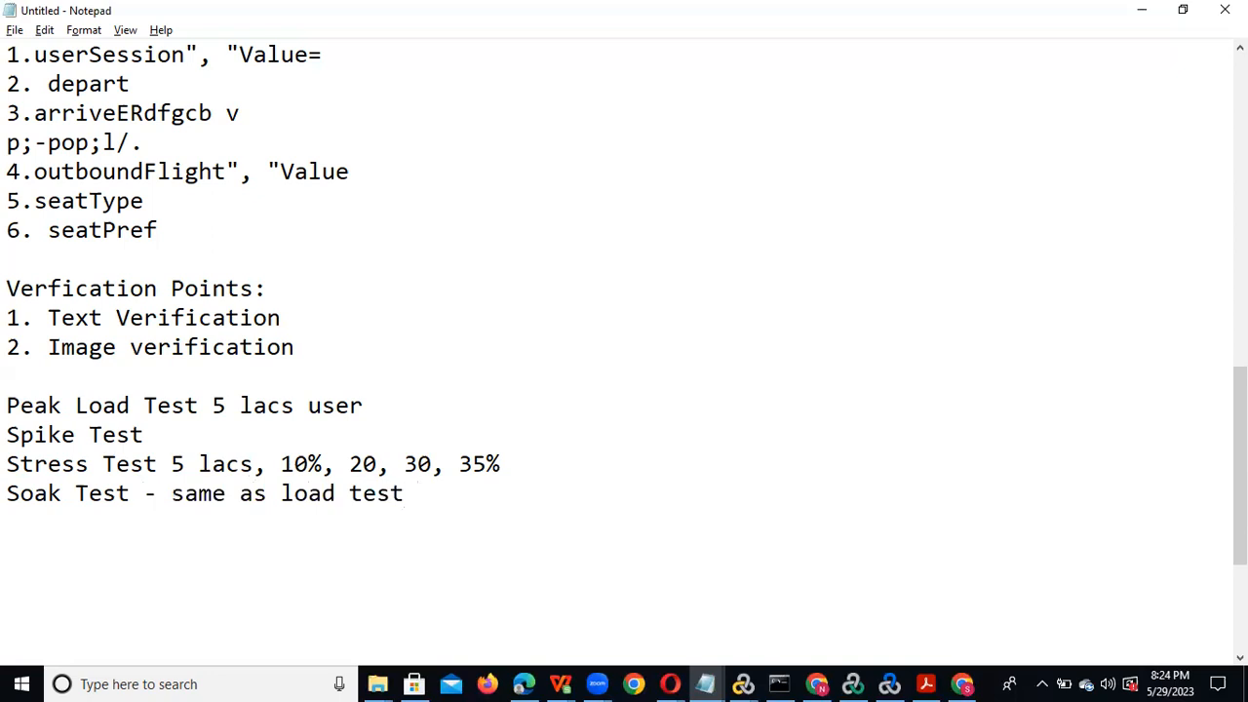
# - Append "1 hour" to the Peak Load, Spike and Stress Test lines and "8-12 hours" to the Soak Test line
pyautogui.click(447, 405)
pyautogui.write('1 hour')
pyautogui.click(283, 426)
pyautogui.write('1 hour')
pyautogui.click(588, 466)
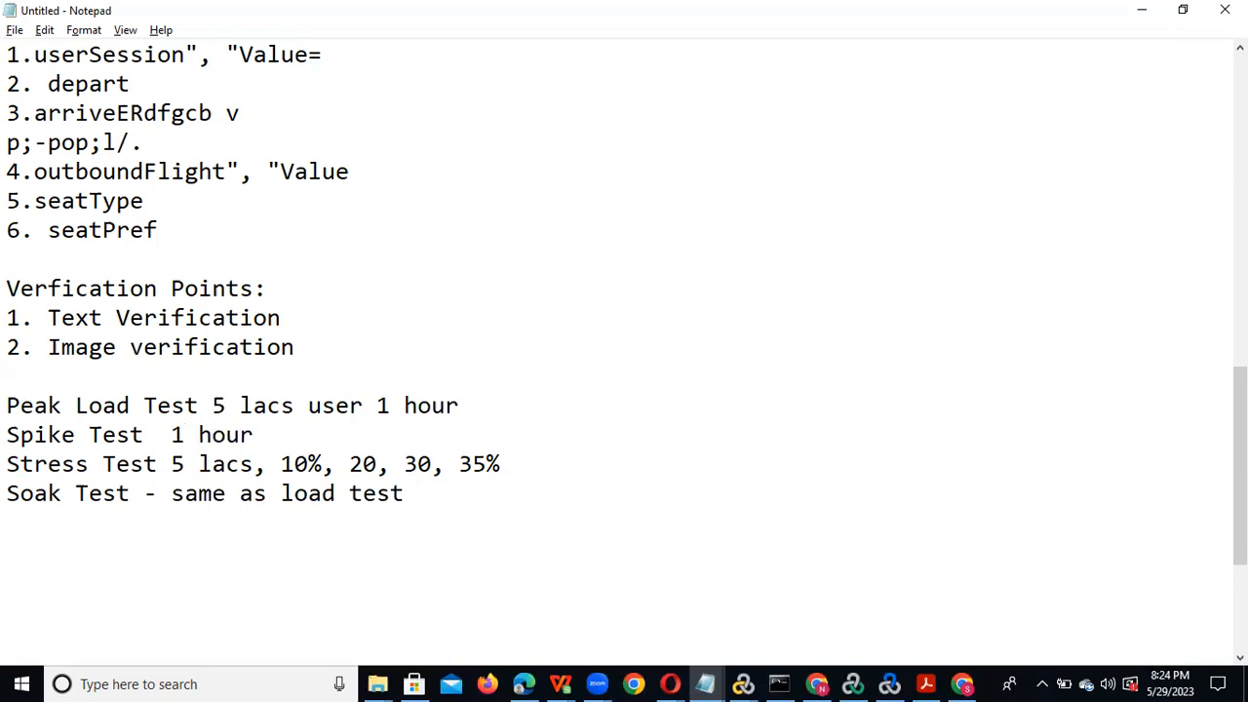
pyautogui.write('1 hour')
pyautogui.click(448, 493)
pyautogui.write('8-12 hours')
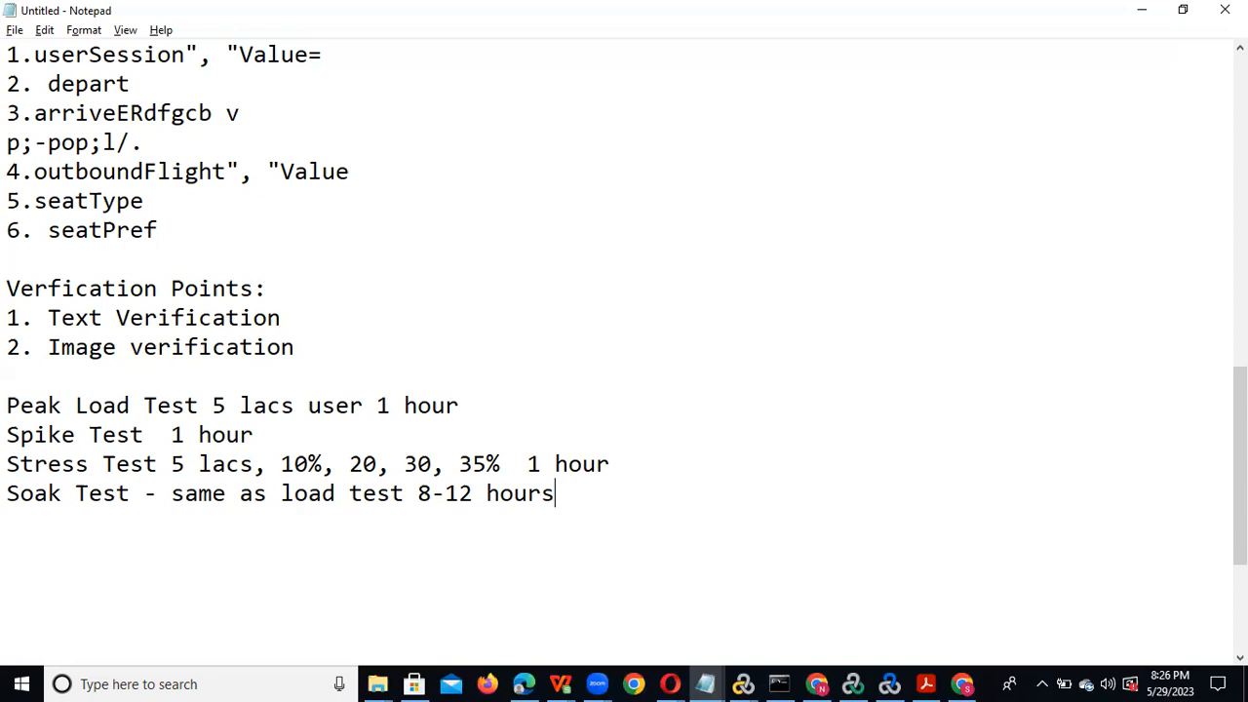
pyautogui.moveTo(254, 435); pyautogui.dragTo(21, 435)
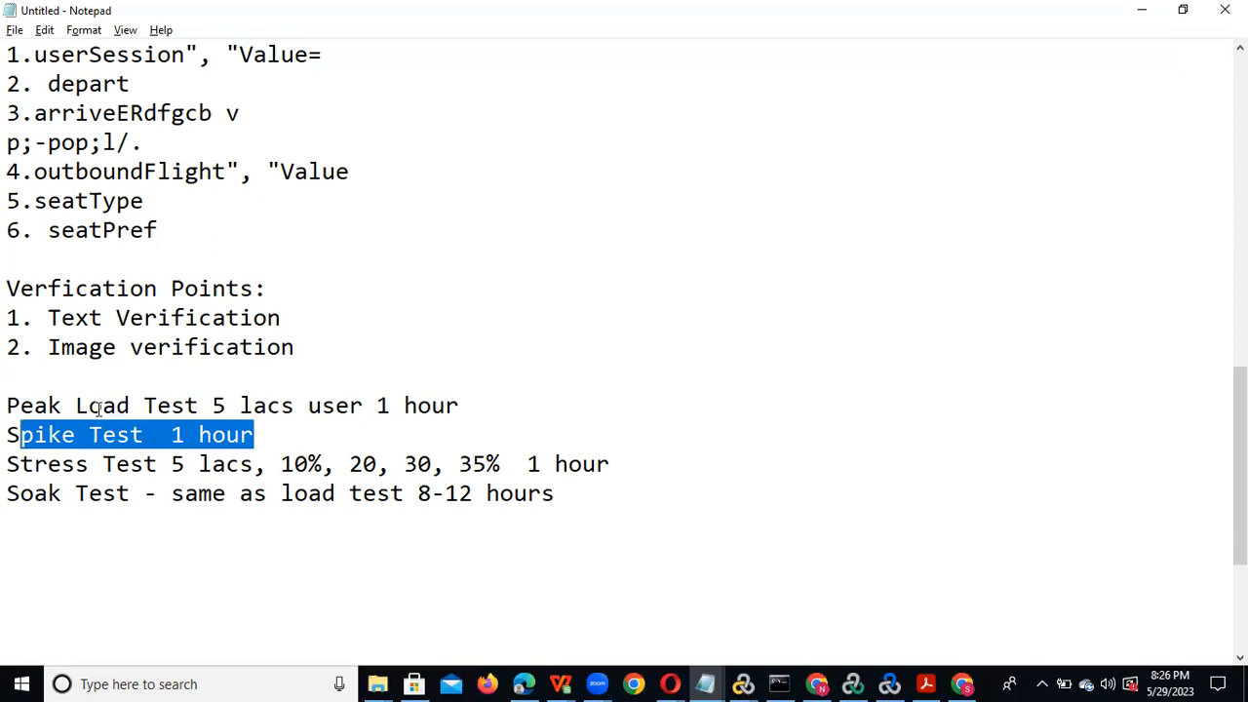
pyautogui.moveTo(198, 405); pyautogui.dragTo(8, 393)
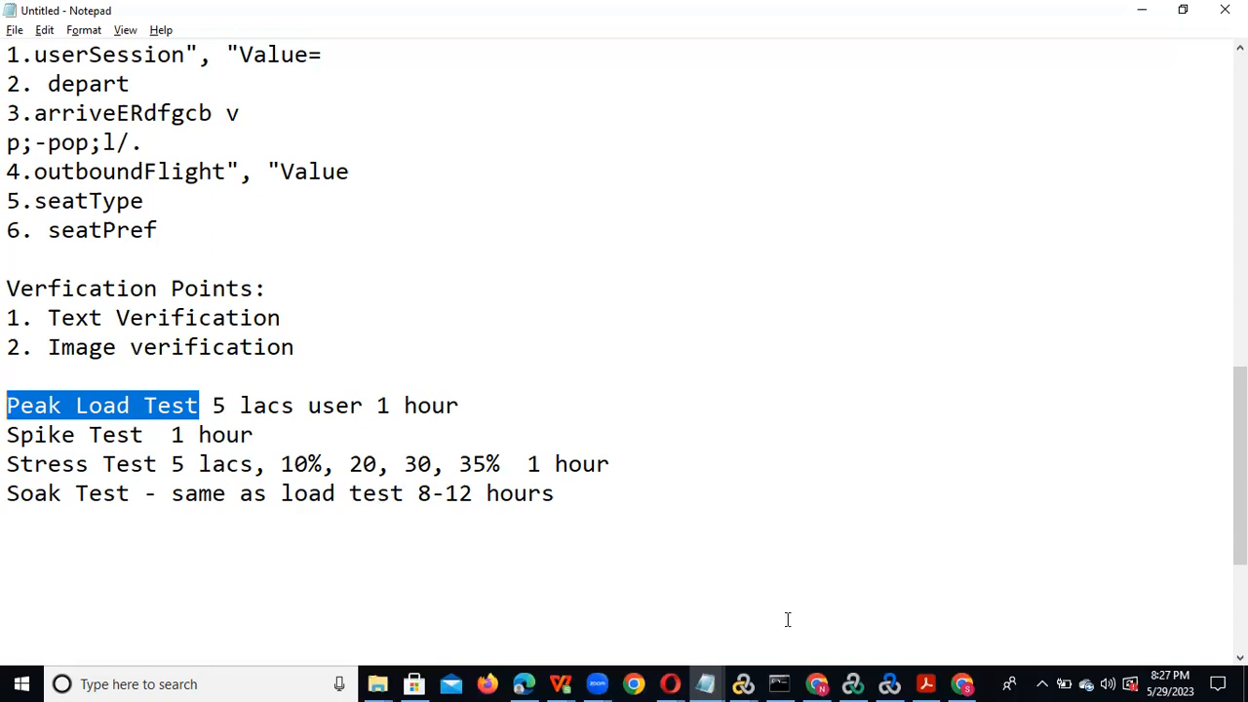
# - Switch to LoadRunner Controller and choose a gradual start of 1 Vuser every 00:01:00 in the webtour_flightbooking_24022023 group's Start Vusers action
pyautogui.click(853, 684)
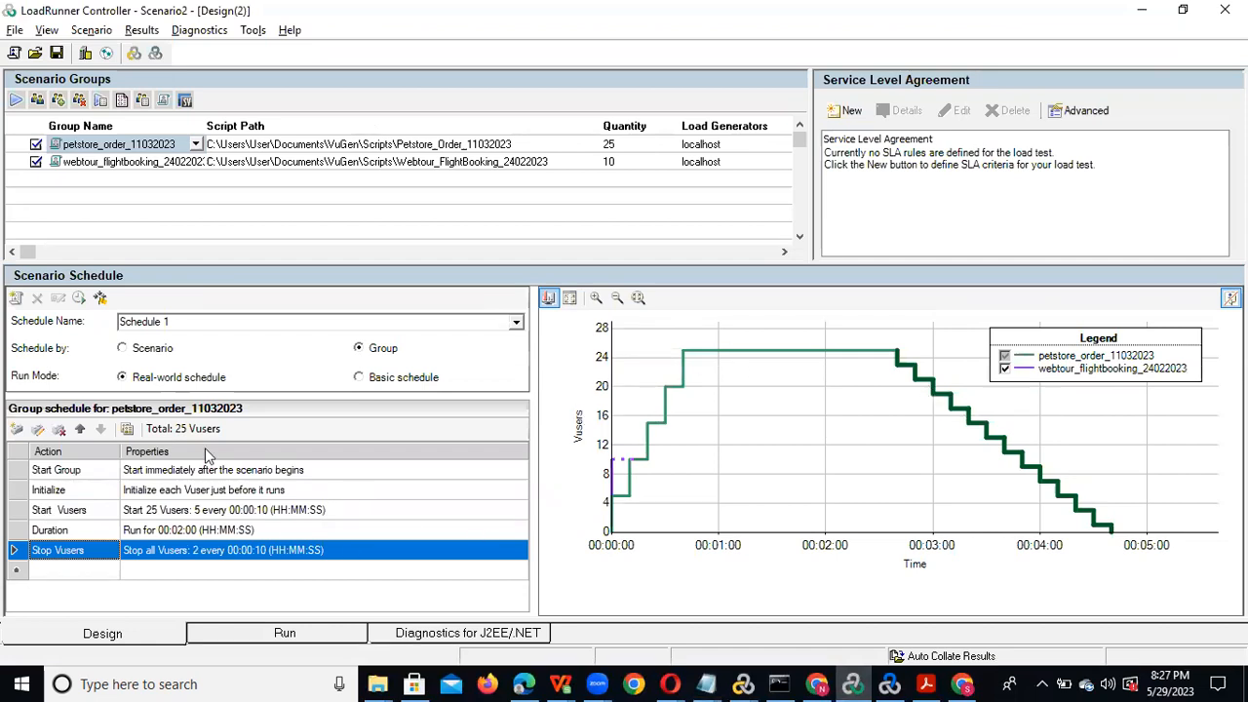
pyautogui.click(252, 163)
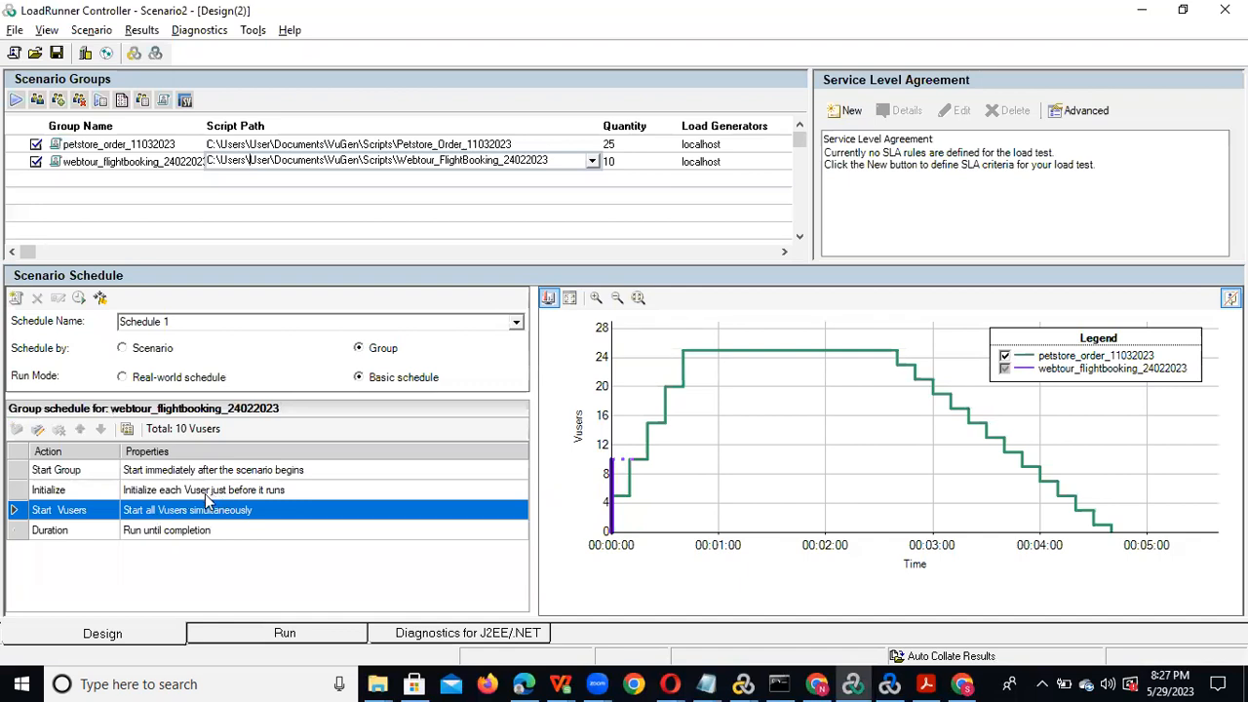
pyautogui.doubleClick(195, 509)
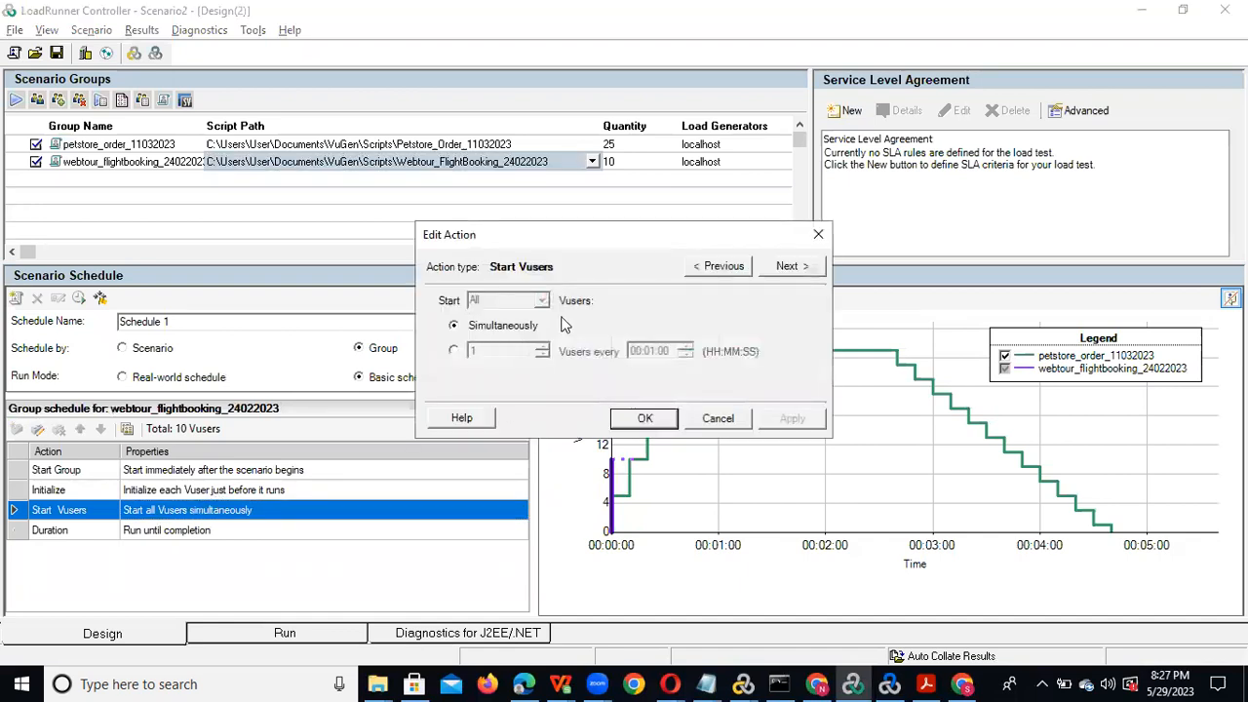
pyautogui.click(455, 351)
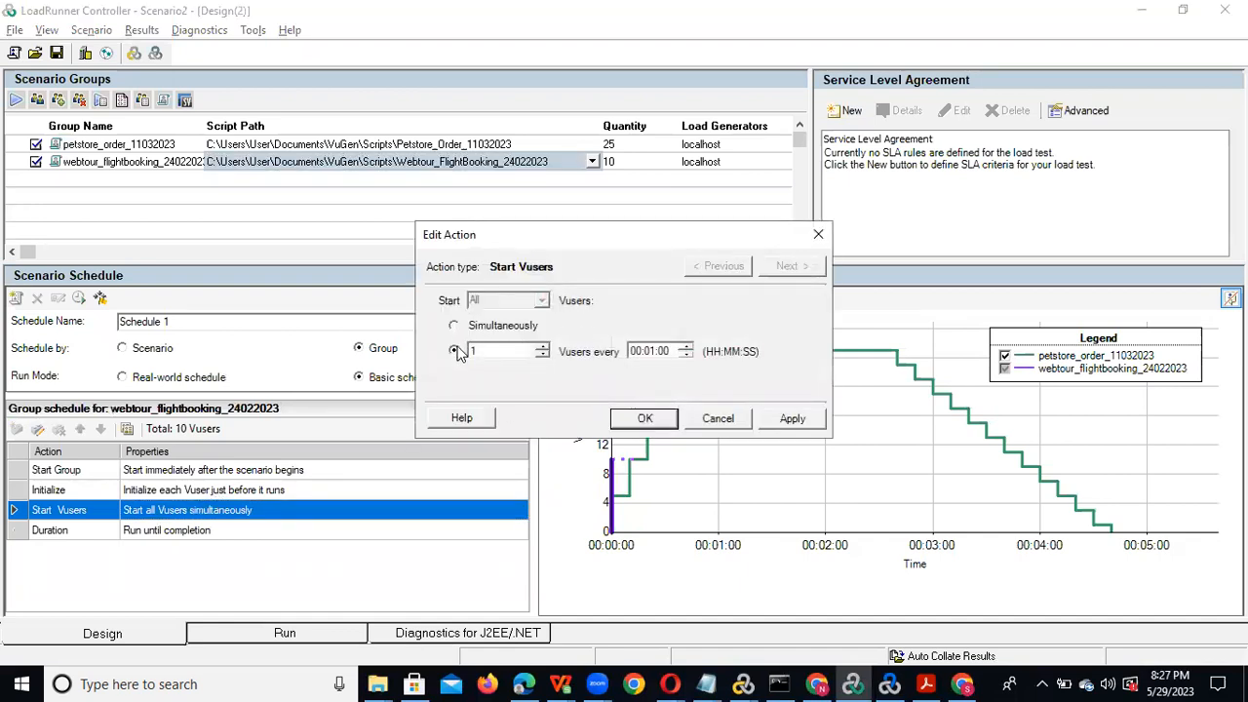
pyautogui.click(456, 328)
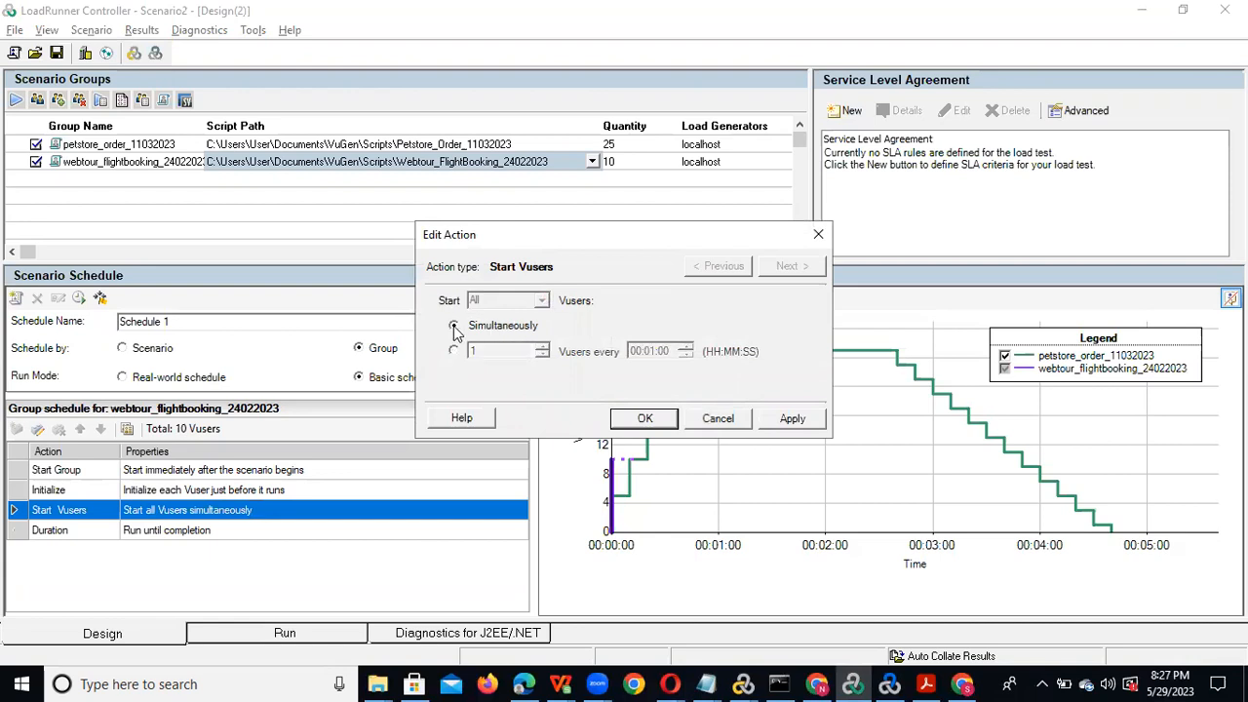
pyautogui.click(455, 352)
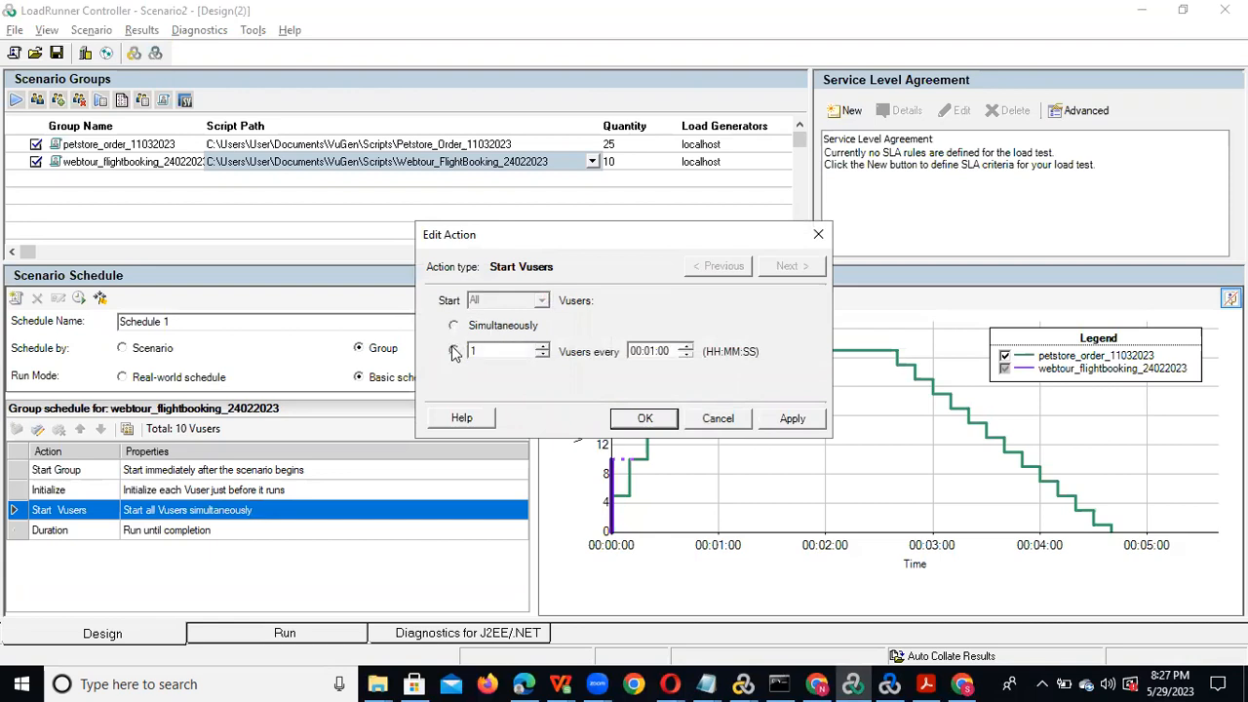
pyautogui.click(650, 355)
# - Switch to the untitled Notepad note and add the lines "Rampup" and "Rampdown" below the Soak Test line
pyautogui.click(710, 683)
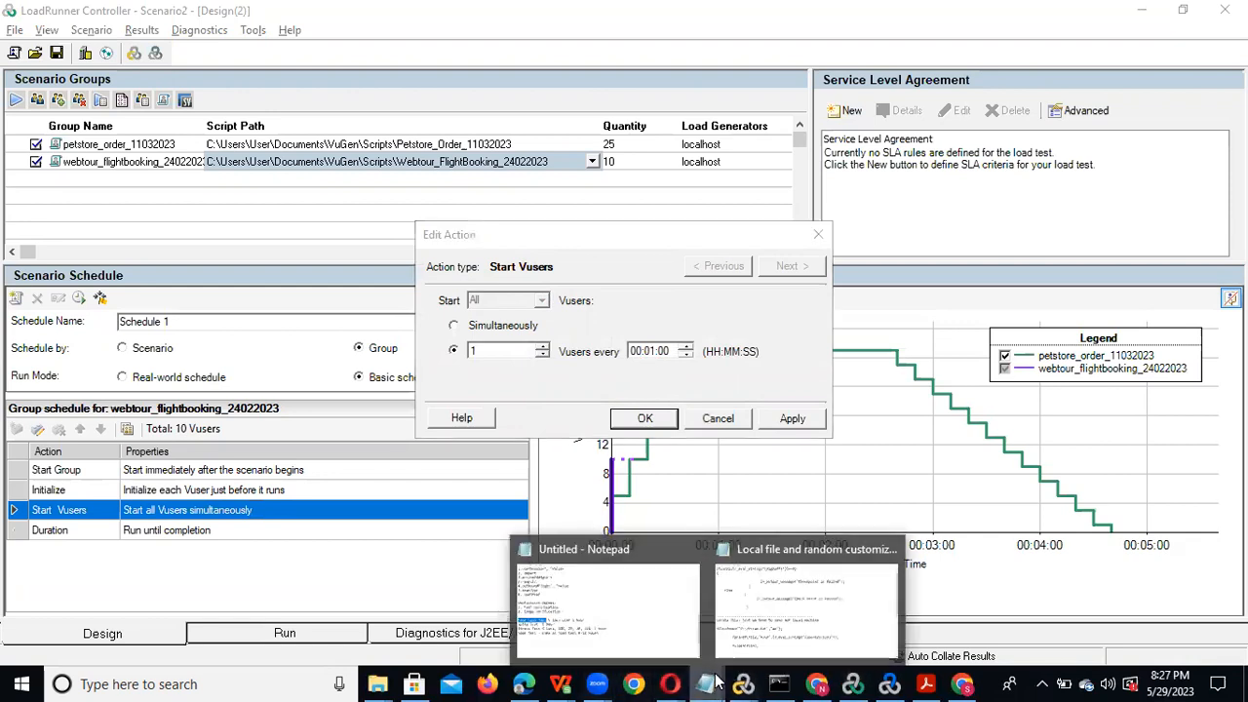
pyautogui.click(645, 624)
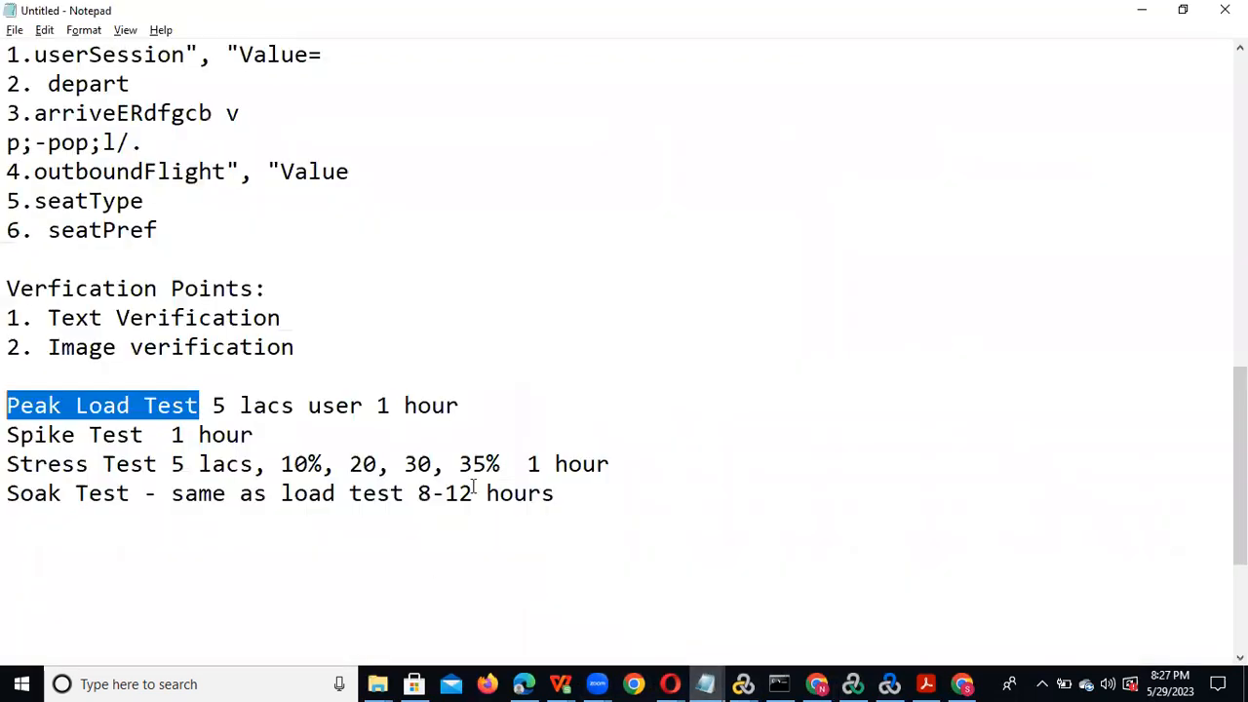
pyautogui.click(597, 493)
pyautogui.press('Return')
pyautogui.write('Ramp')
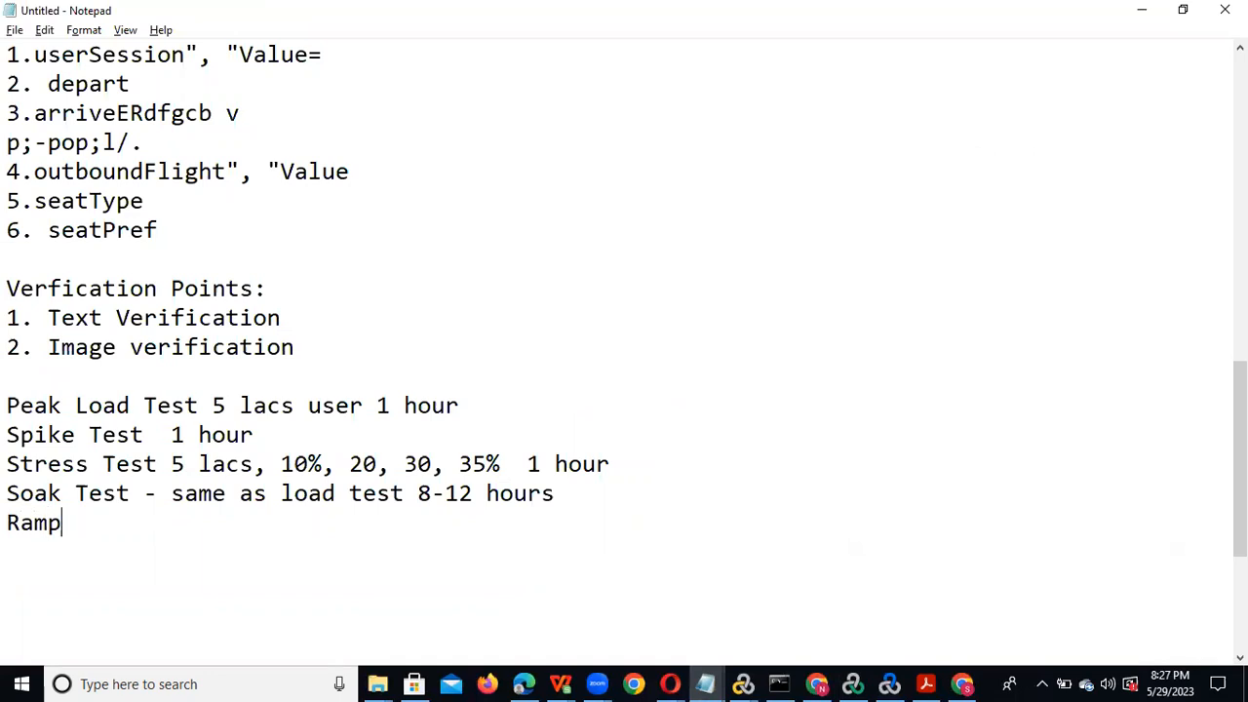
pyautogui.write('up')
pyautogui.press('Return')
pyautogui.write('Rampd')
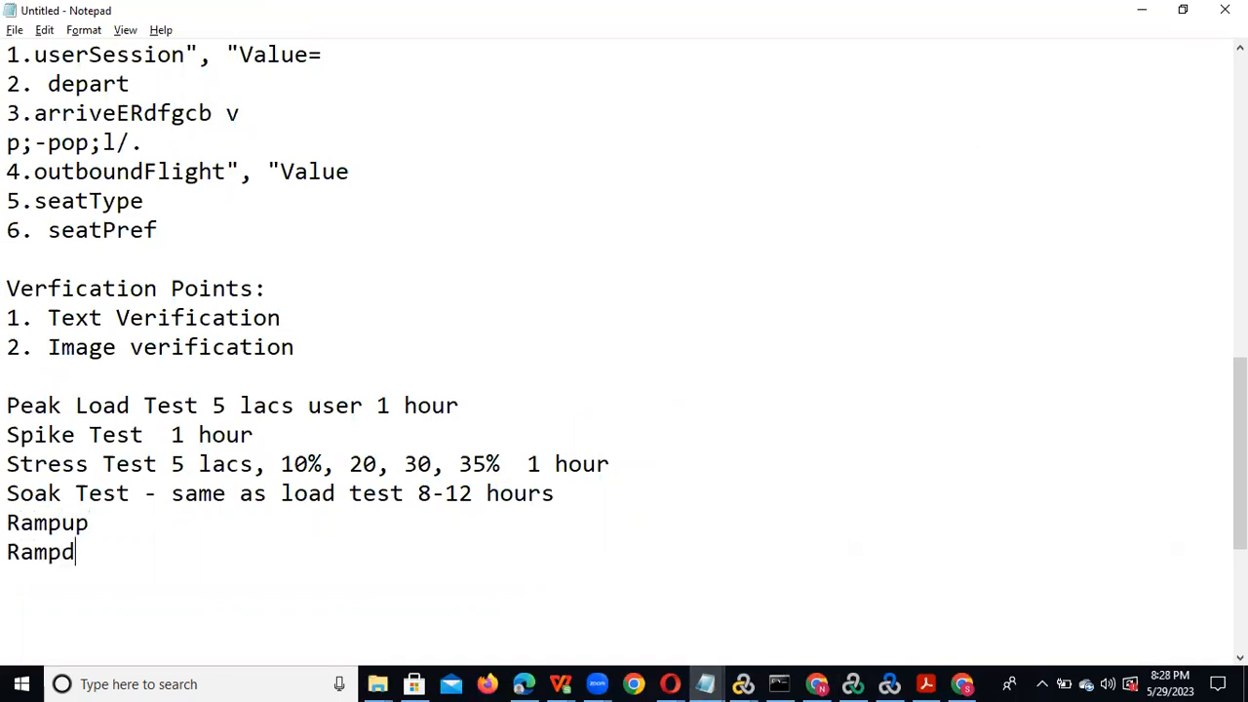
pyautogui.write('own')
# - Add the lines "Duration" and "Elapsed Time" below the Rampdown line
pyautogui.press('Return')
pyautogui.write('Dura')
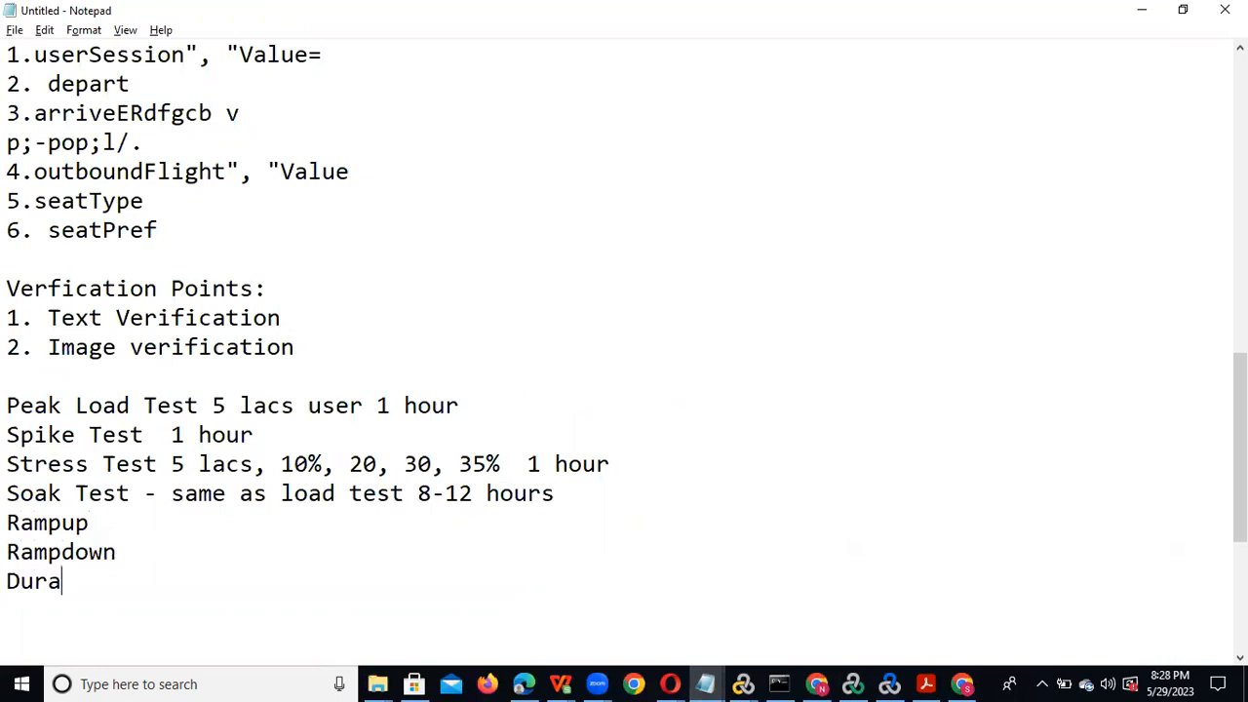
pyautogui.write('tion')
pyautogui.press('Return')
pyautogui.write('Elap')
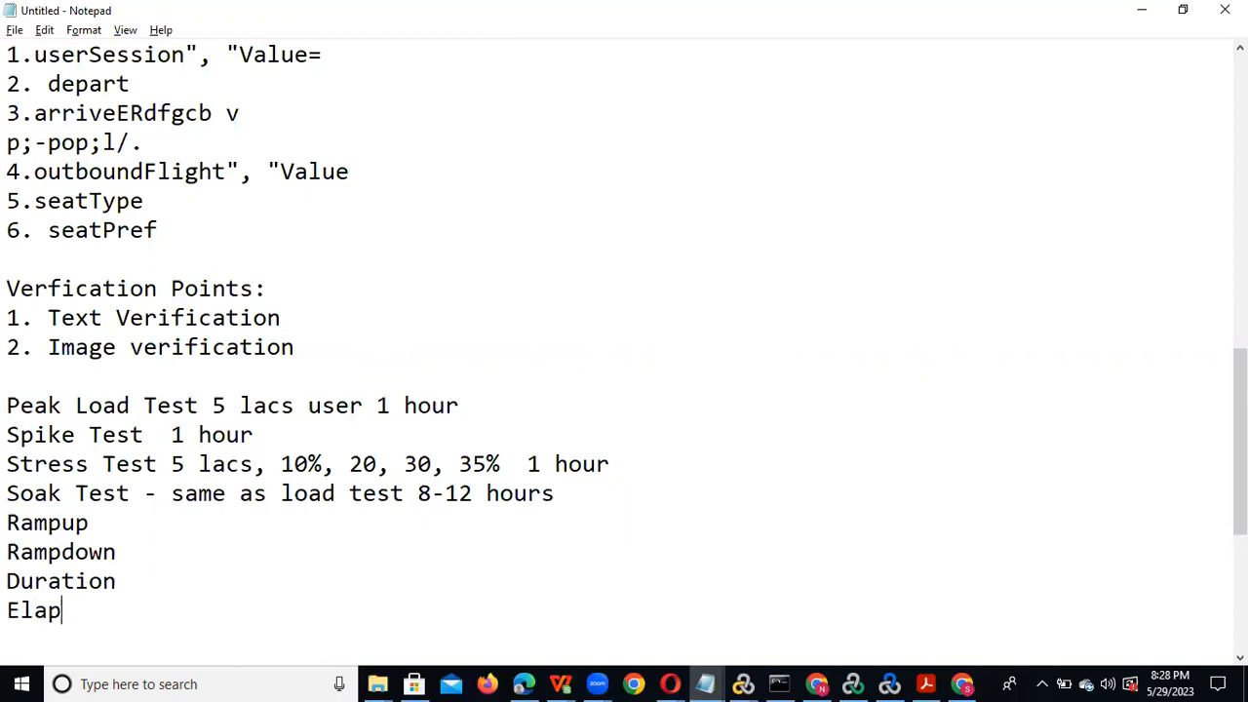
pyautogui.write('sed Time')
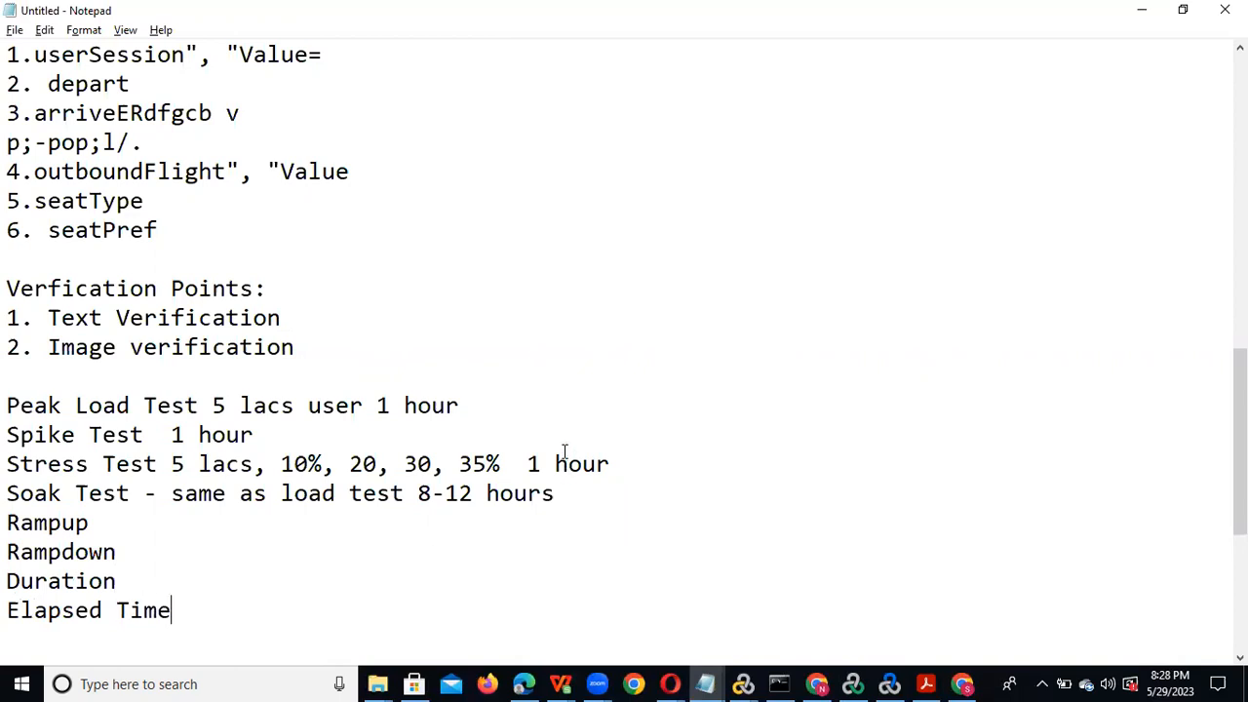
# - Complete the note's lines as "Rampup : 2 min", "Rampdown: 2 min" and "Duration 1hour"
pyautogui.write(' :')
pyautogui.moveTo(175, 609); pyautogui.dragTo(7, 616)
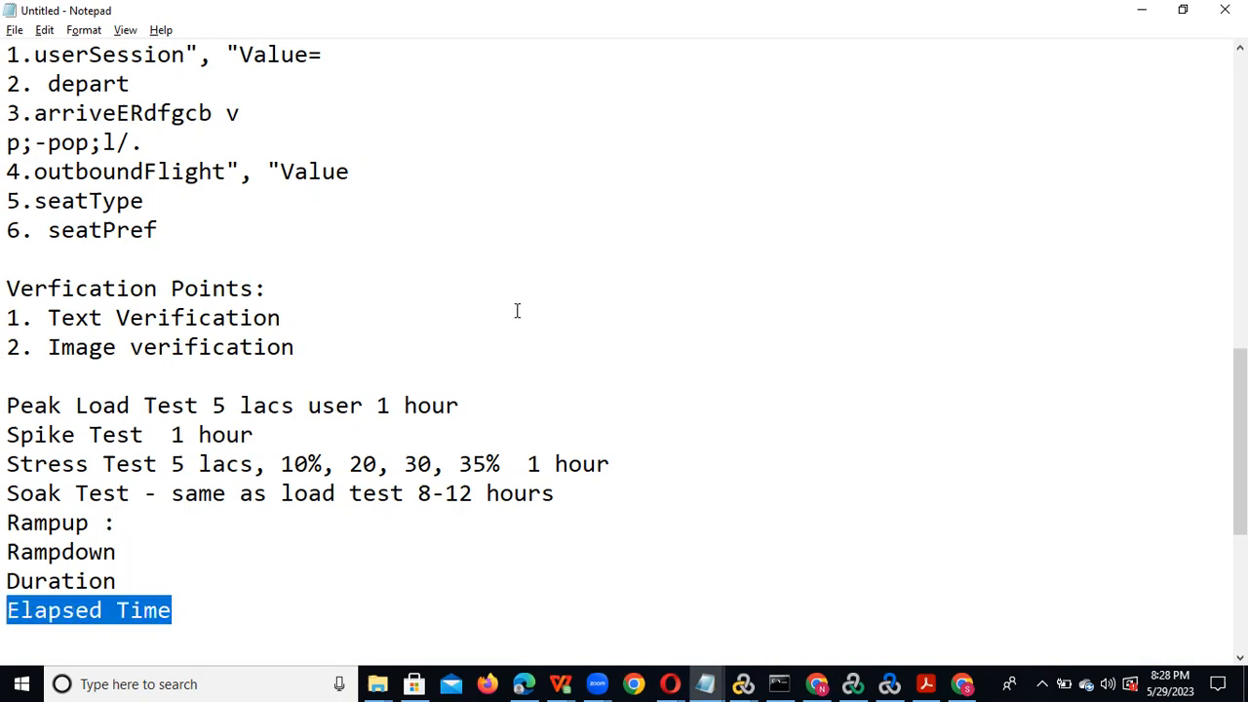
pyautogui.moveTo(8, 525); pyautogui.dragTo(90, 525)
pyautogui.moveTo(8, 552); pyautogui.dragTo(143, 555)
pyautogui.moveTo(8, 582); pyautogui.dragTo(7, 609)
pyautogui.click(163, 534)
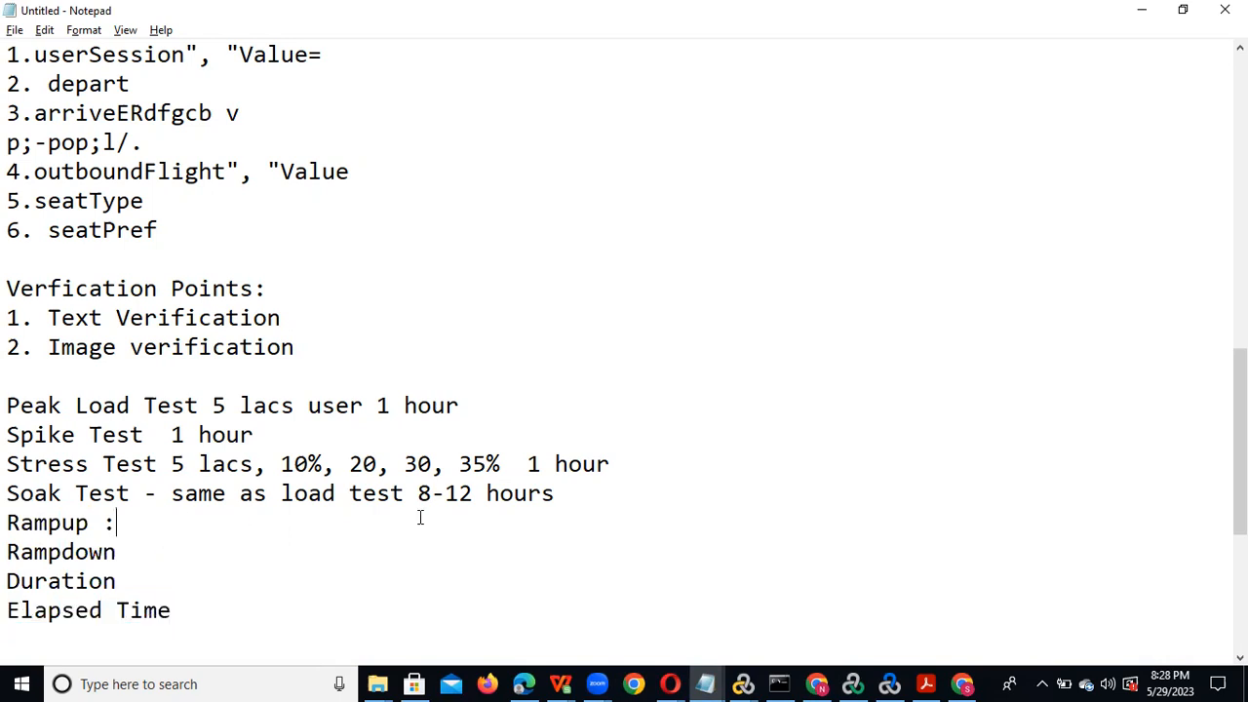
pyautogui.write('2 min')
pyautogui.click(167, 548)
pyautogui.write(': 2 min')
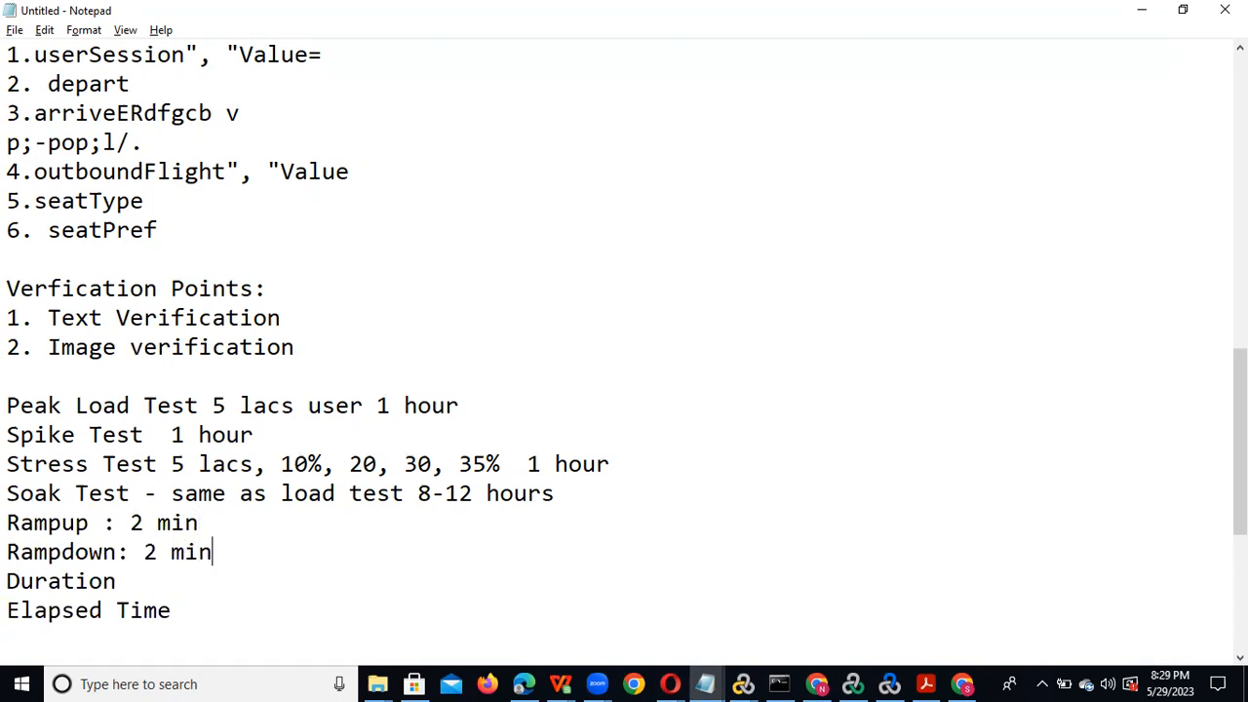
pyautogui.click(149, 585)
pyautogui.write('1hour')
# - Add a "No of users:" line below Elapsed Time, separated by a blank line
pyautogui.click(200, 602)
pyautogui.press('Return')
pyautogui.press('Return')
pyautogui.press('Return')
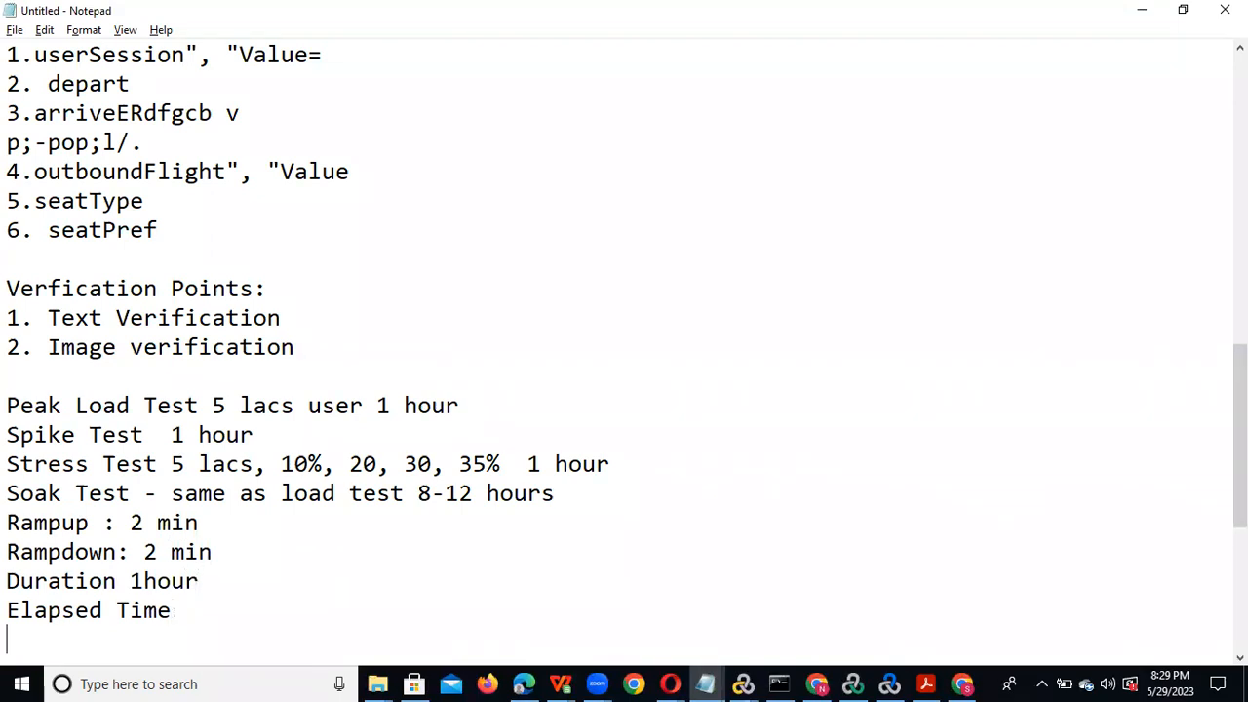
pyautogui.click(203, 605)
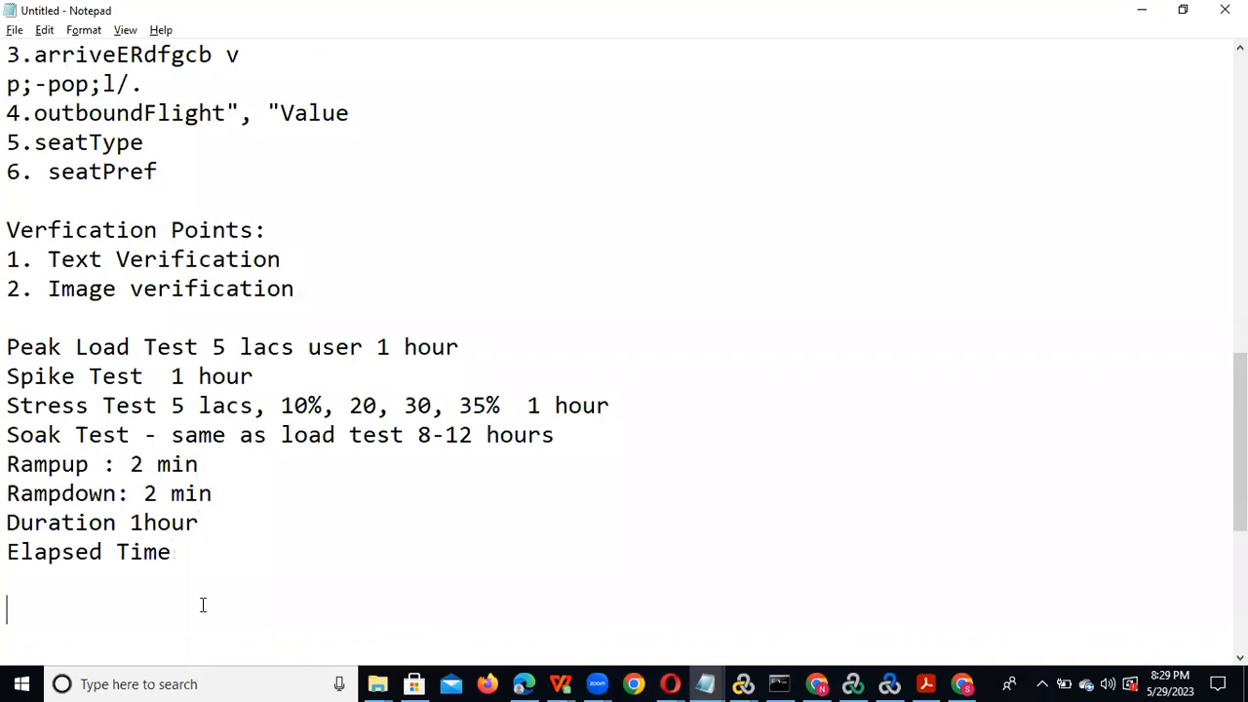
pyautogui.write('No of usser')
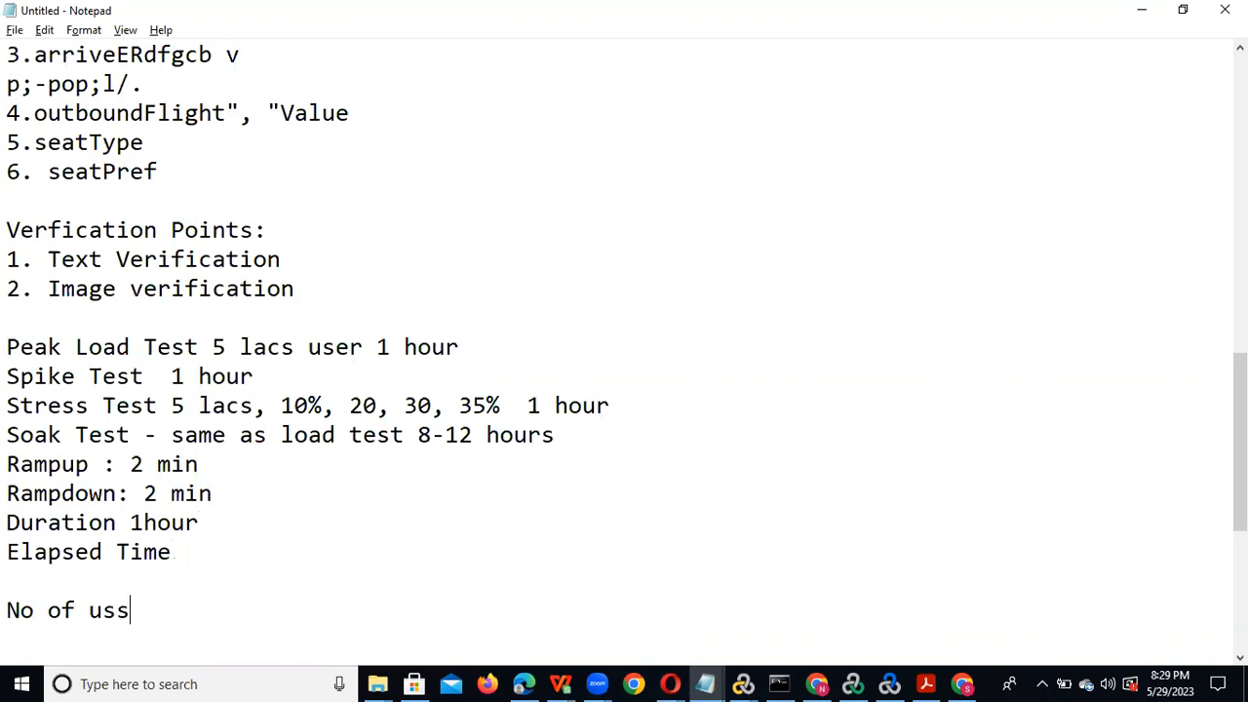
pyautogui.press('BackSpace')
pyautogui.press('BackSpace')
pyautogui.press('BackSpace')
pyautogui.write('ers:')
pyautogui.press('Return')
# - Switch to LoadRunner Controller, discard the open Start Vusers edit and examine the start and end of petstore_order_11032023's duration segment in the schedule graph
pyautogui.click(853, 684)
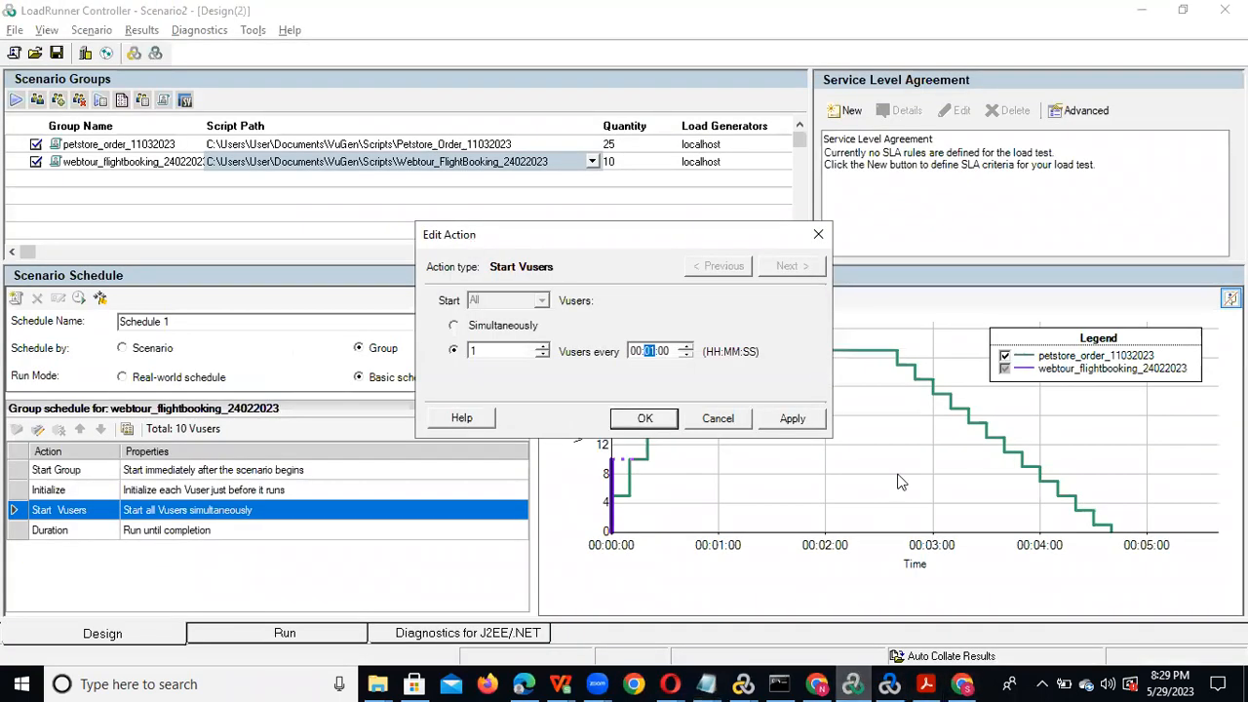
pyautogui.click(818, 234)
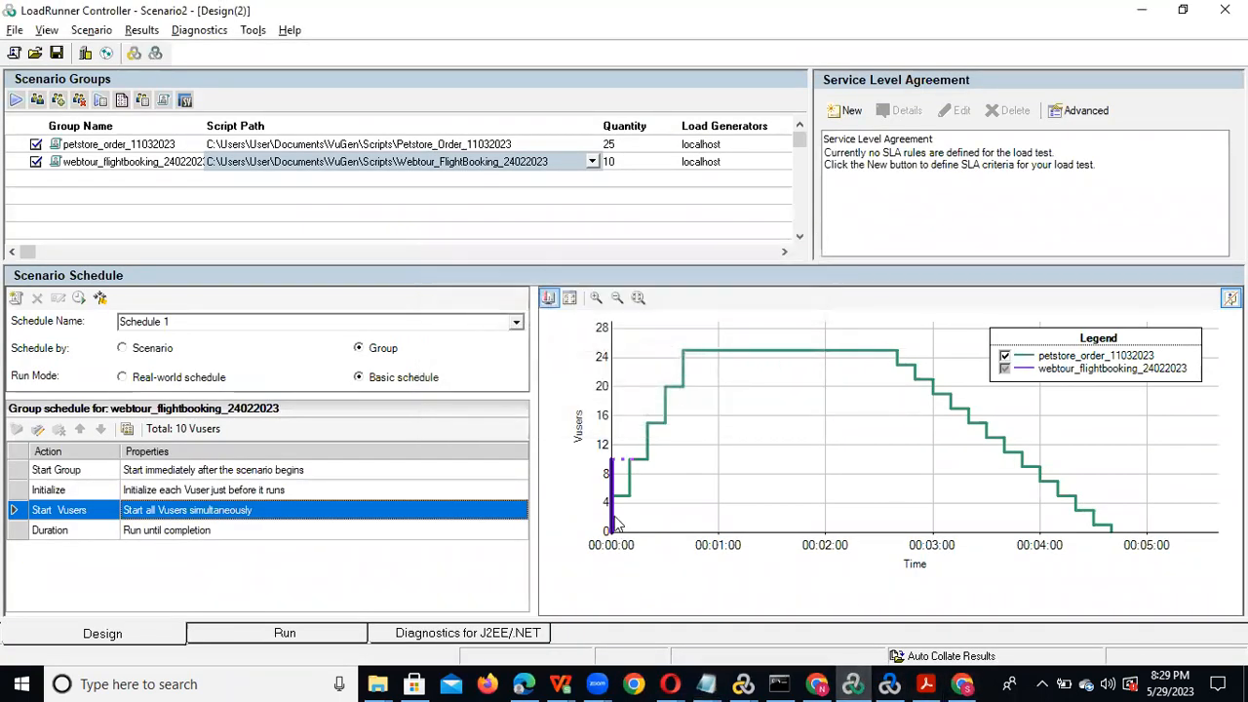
pyautogui.moveTo(688, 355)
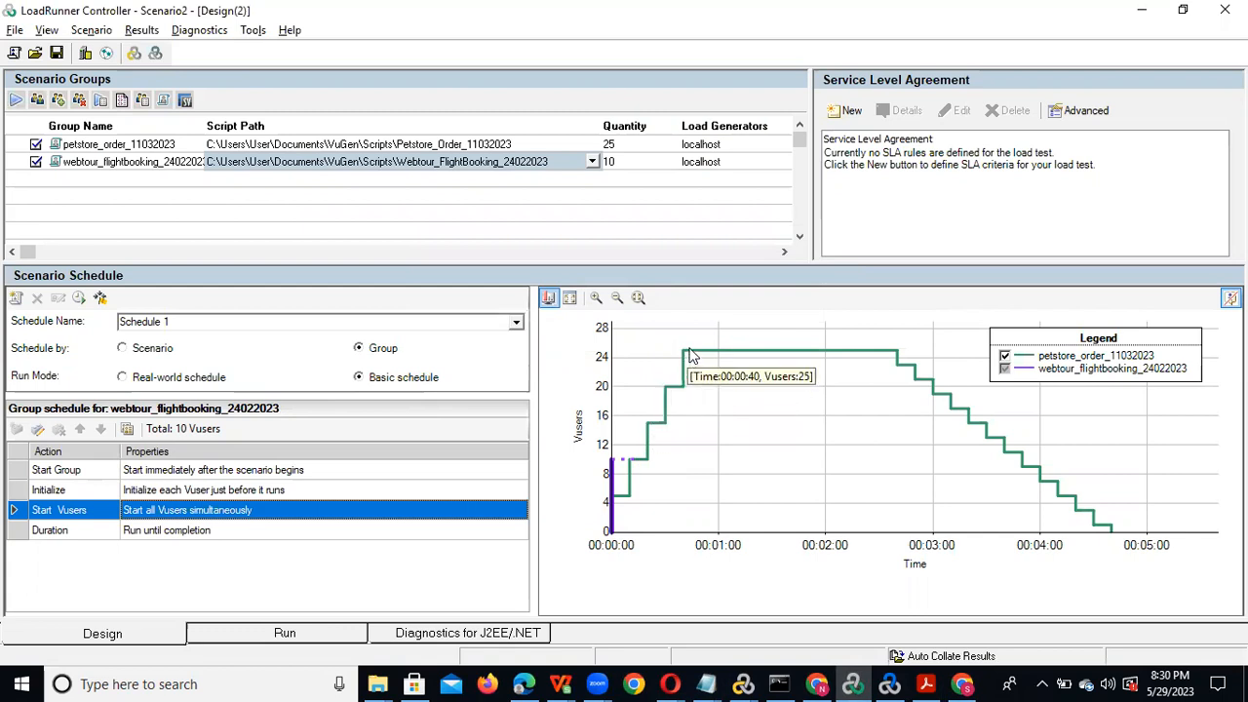
pyautogui.click(689, 353)
pyautogui.moveTo(688, 358)
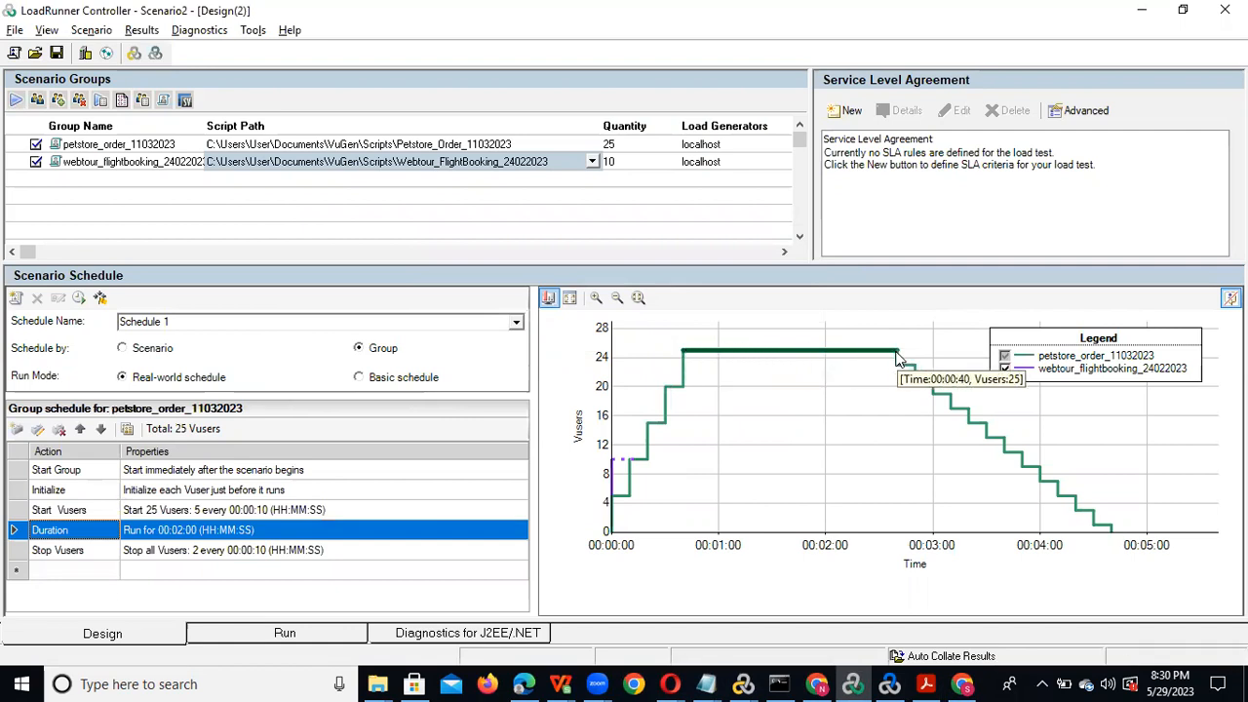
pyautogui.moveTo(899, 358)
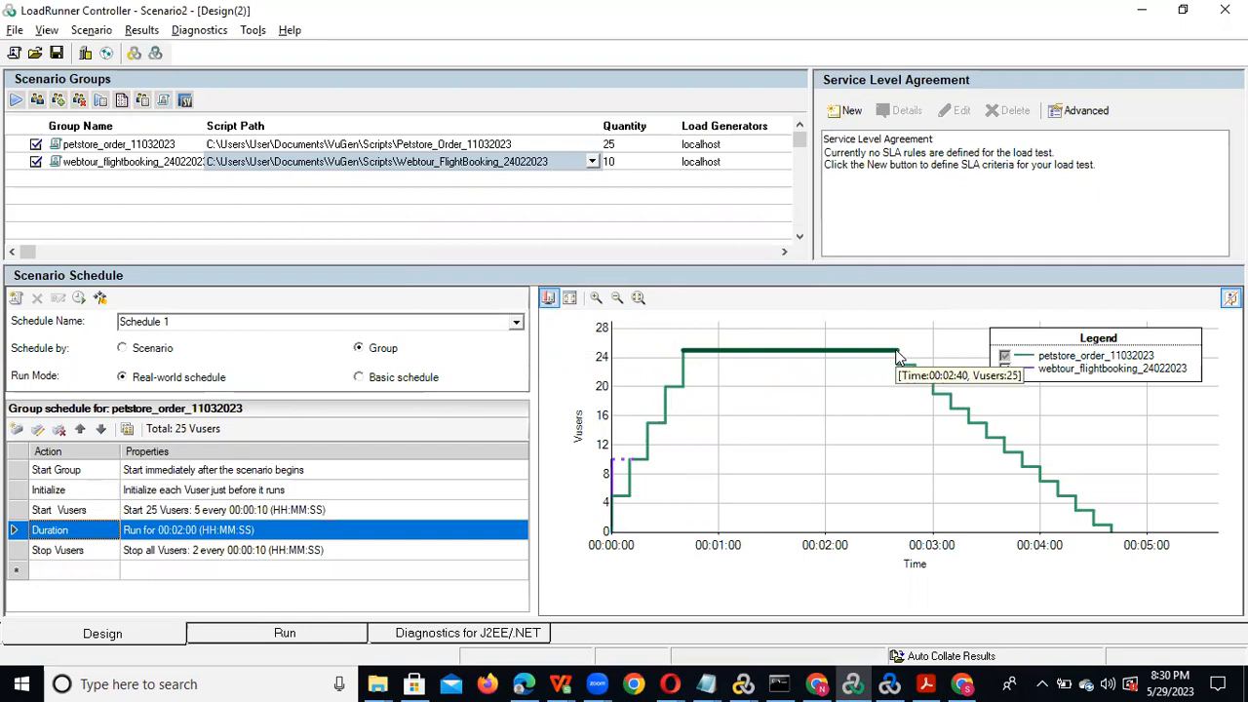
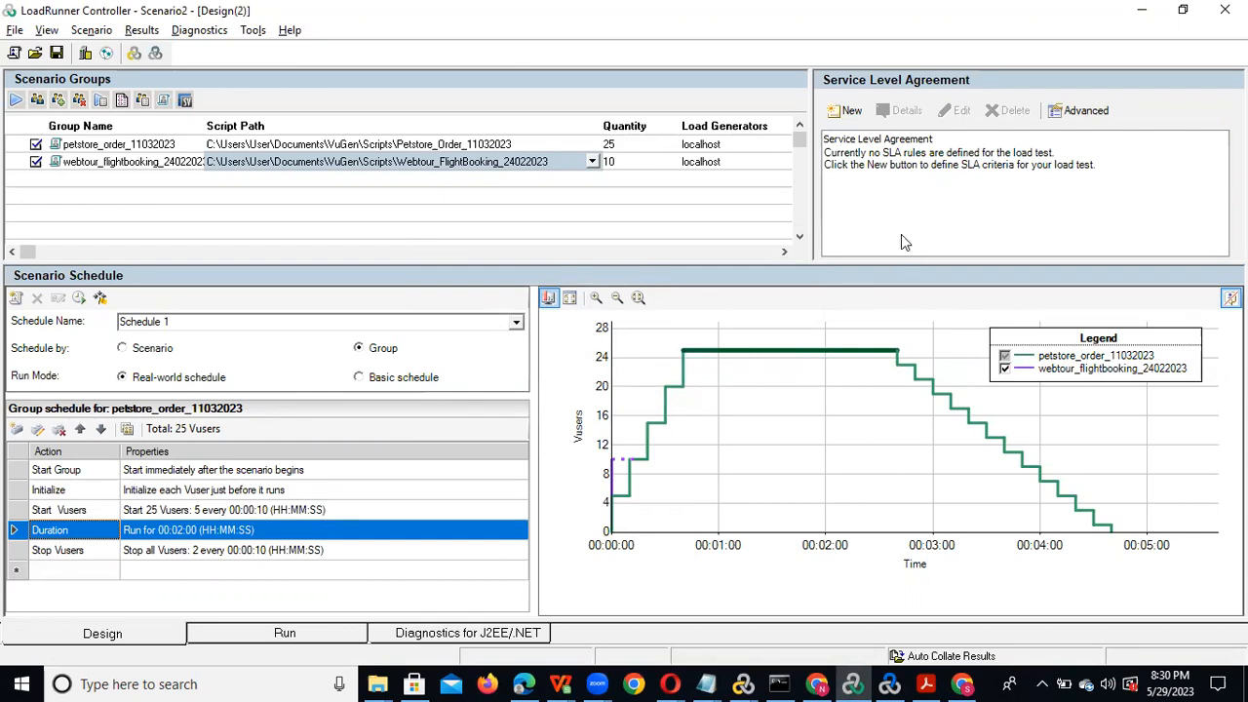
pyautogui.moveTo(709, 354)
# - Switch back to the untitled Notepad note and enter 100 on the "No of users:" line, followed by a blank line
pyautogui.hotkey('alt', 'Tab')
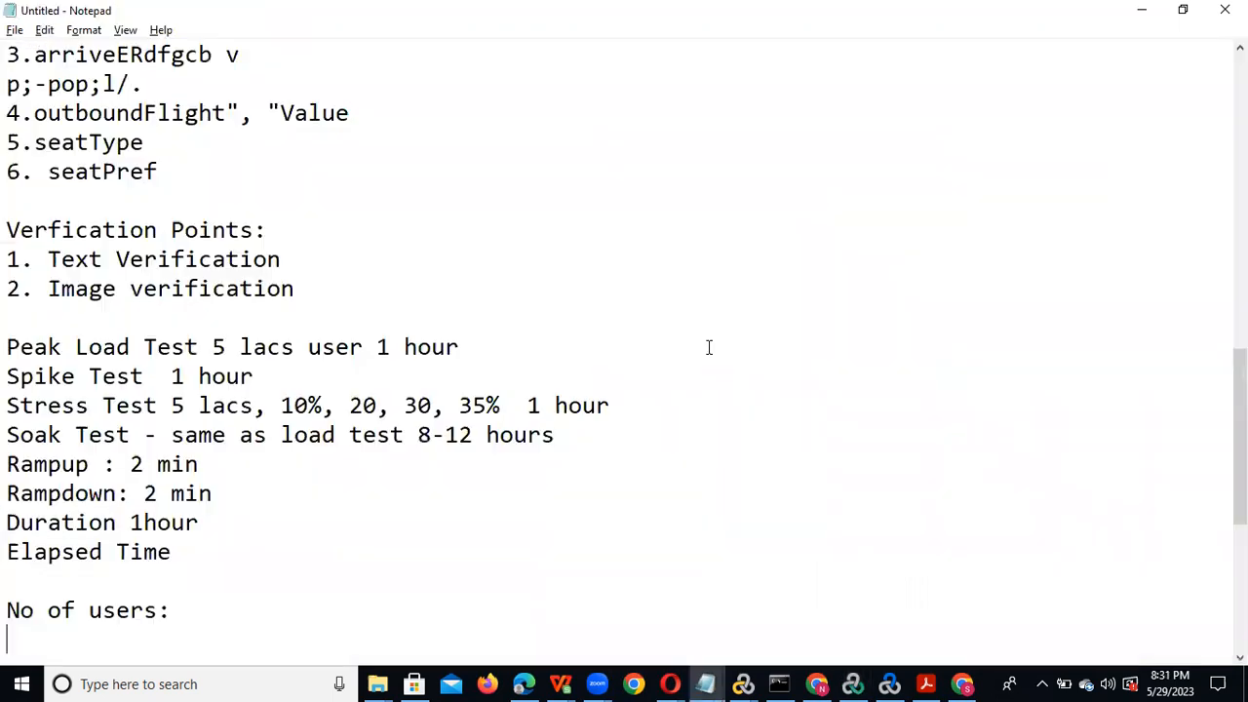
pyautogui.click(197, 602)
pyautogui.hotkey('alt', 'Tab')
pyautogui.hotkey('alt', 'Tab')
pyautogui.write('100')
pyautogui.press('Return')
pyautogui.press('Return')
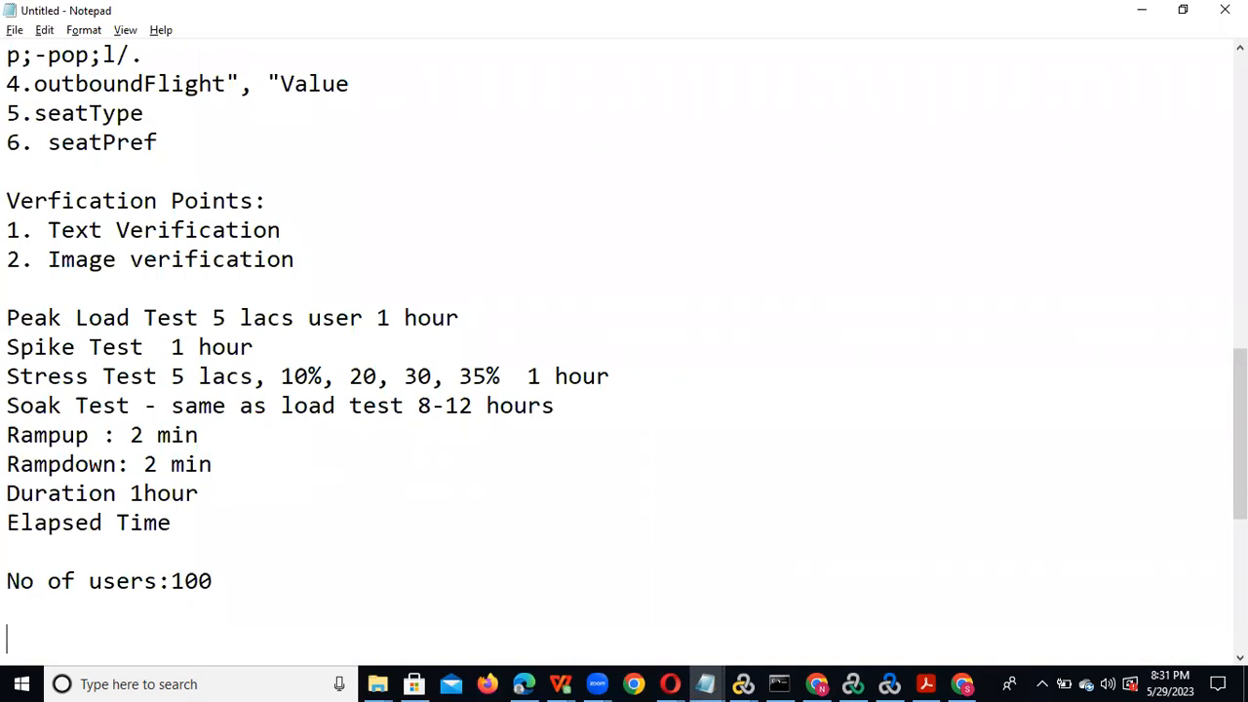
# - Add the lines "Rampup", "Durattion" and "Rampdown", in that order, below the number of users
pyautogui.write('Rampup')
pyautogui.press('Return')
pyautogui.write('Ramp')
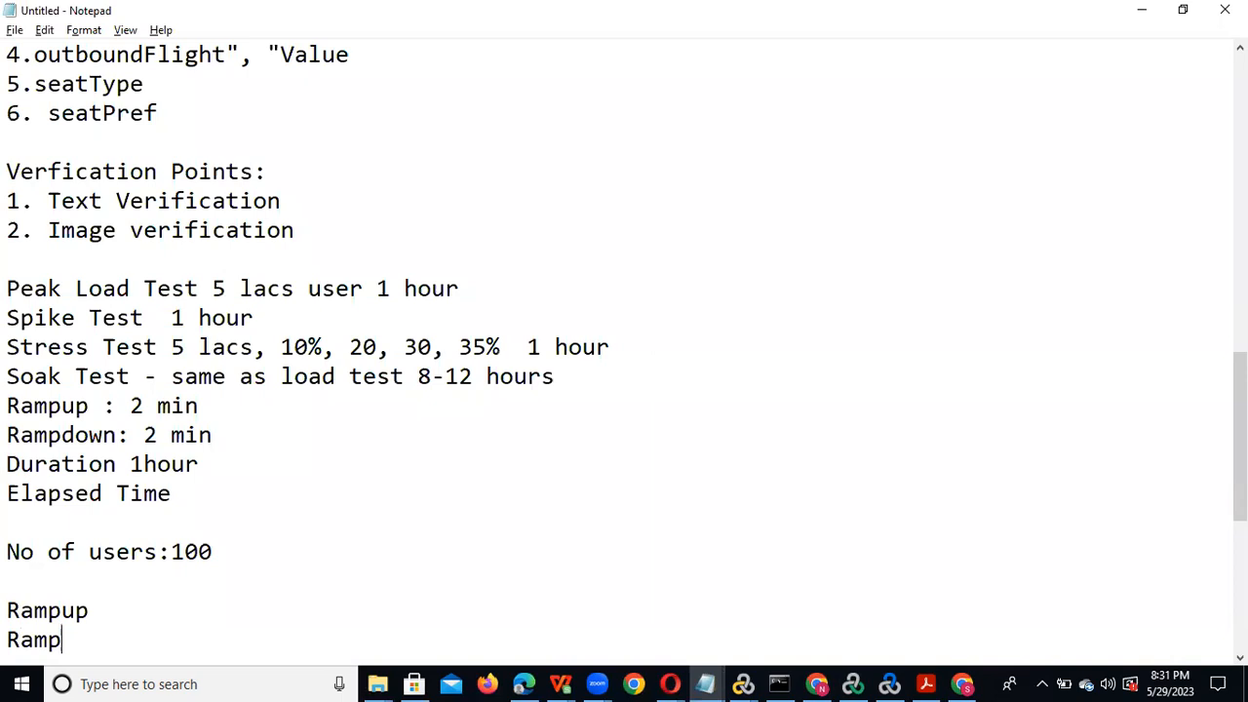
pyautogui.write('down')
pyautogui.click(120, 614)
pyautogui.press('Return')
pyautogui.write('Dura')
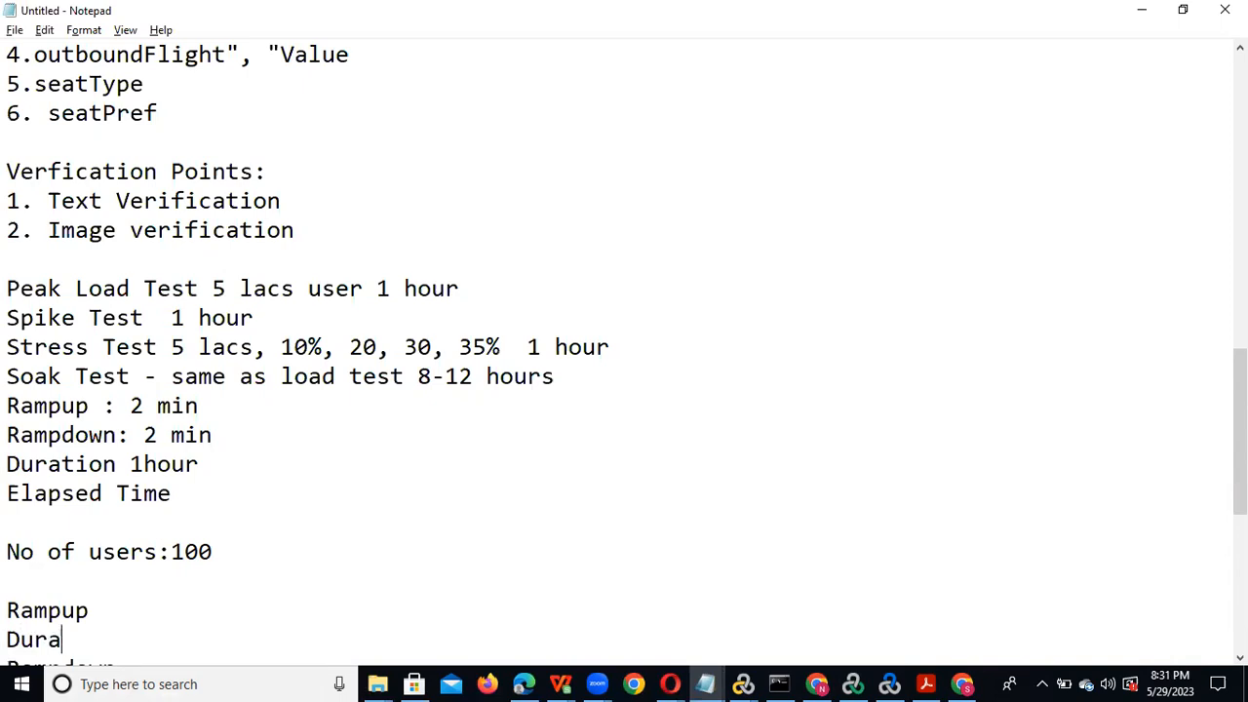
pyautogui.write('ttion')
# - Append "Load test" to the "No of users:100" line
pyautogui.click(288, 530)
pyautogui.click(279, 543)
pyautogui.write('Load test')
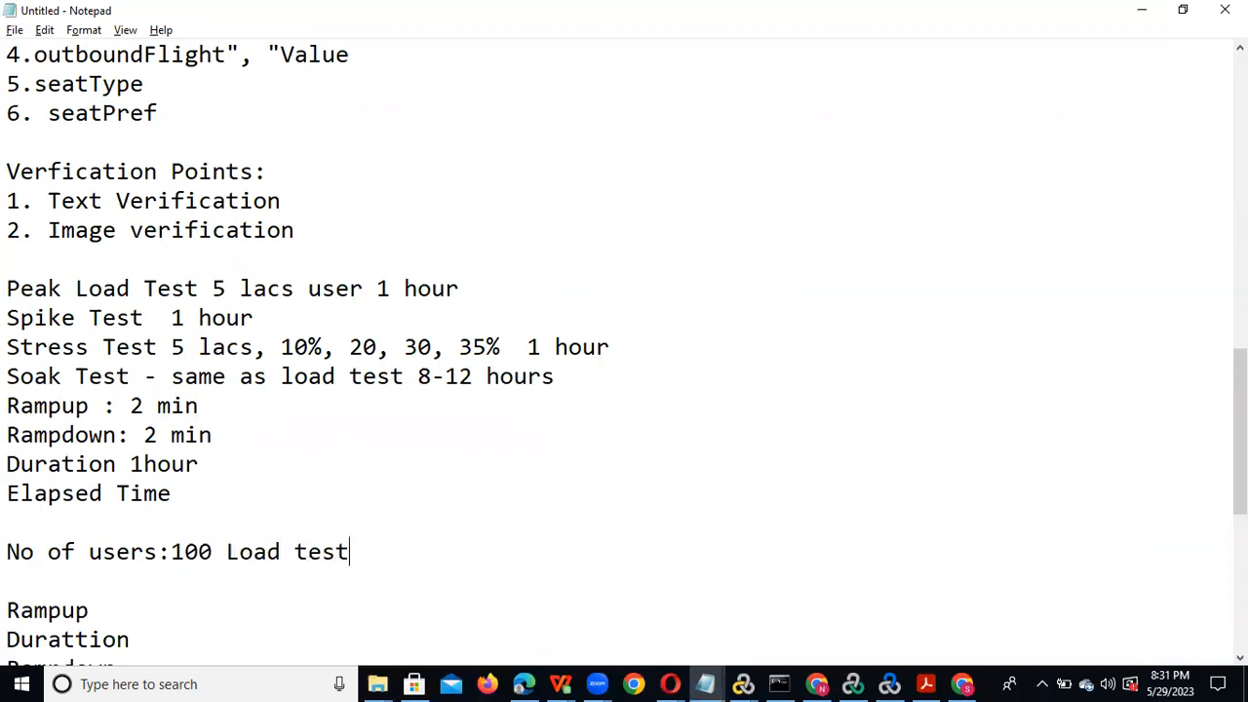
# - Append "every 10 users ramup 10 sec =1 min 40 sec" to the Rampup line below the number of users
pyautogui.click(150, 613)
pyautogui.write('every ')
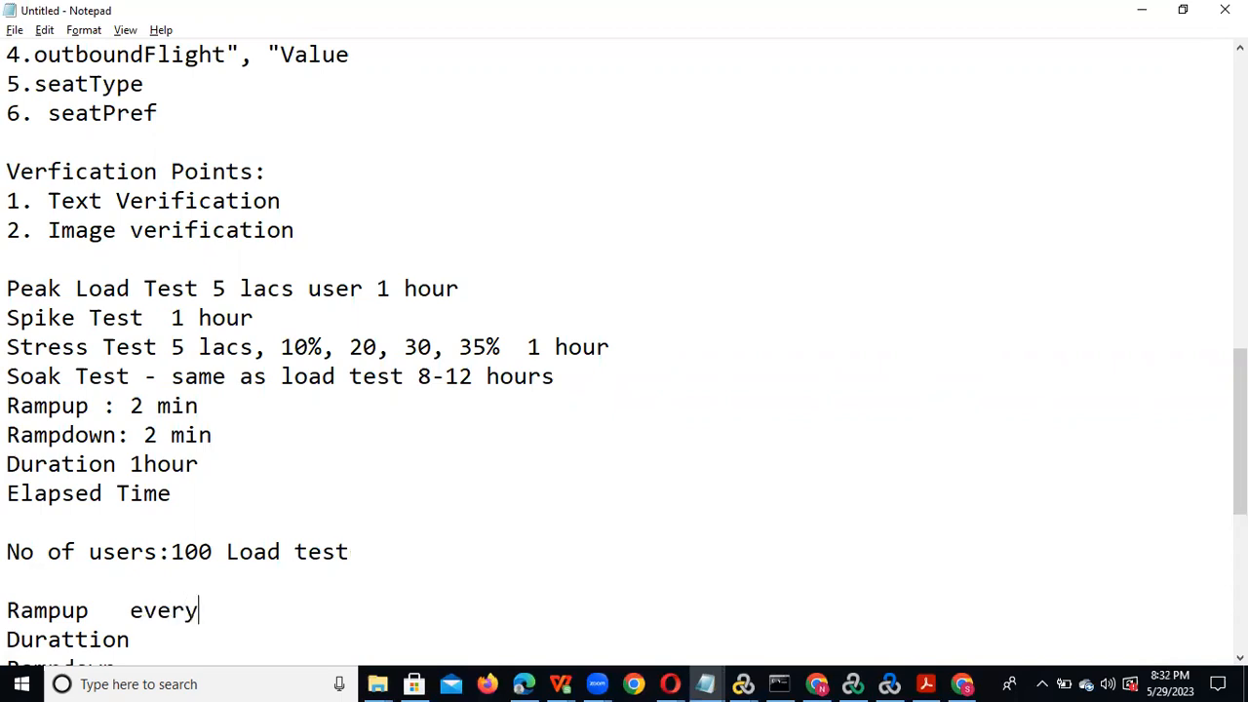
pyautogui.write('10 user')
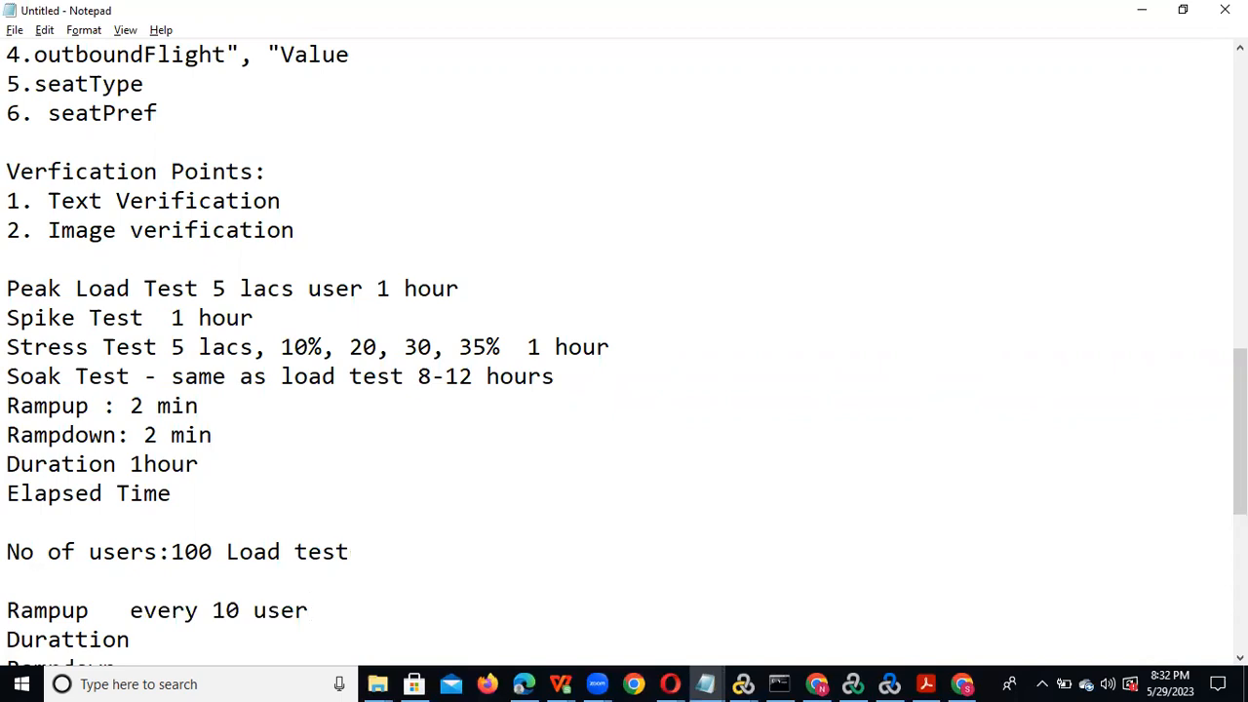
pyautogui.write('s ramup 10 se')
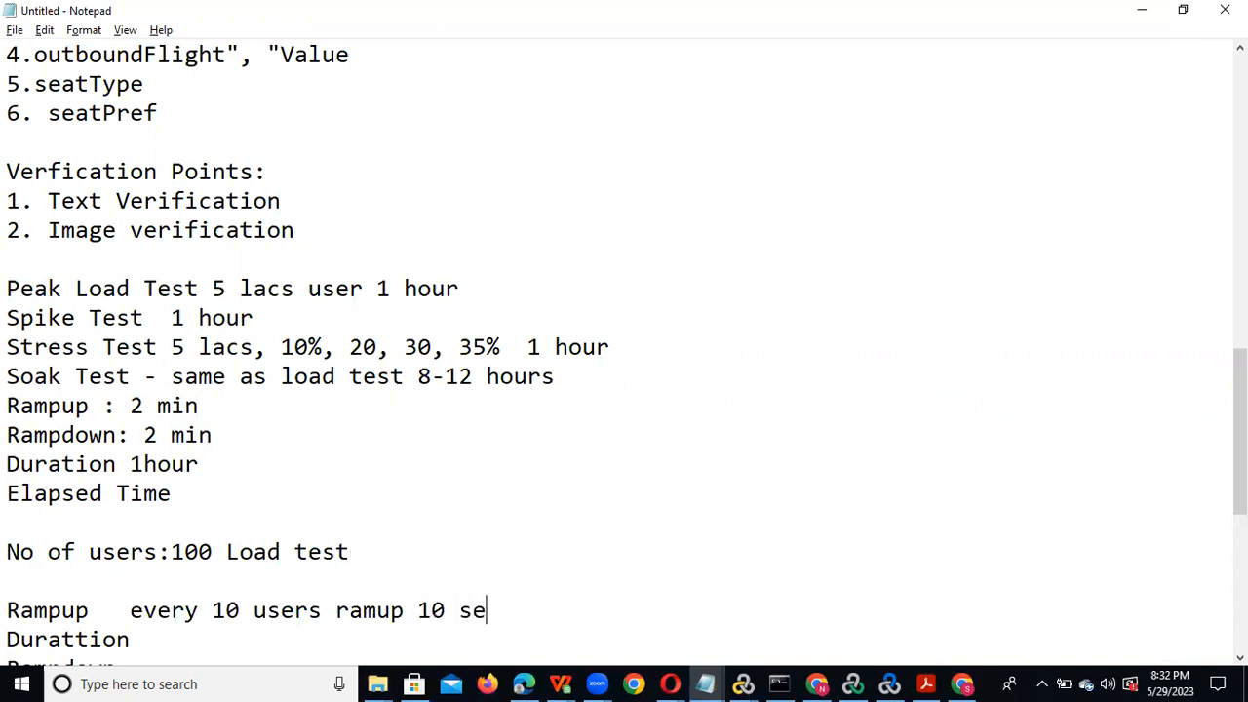
pyautogui.write('c =')
pyautogui.write('1 min 40 sec')
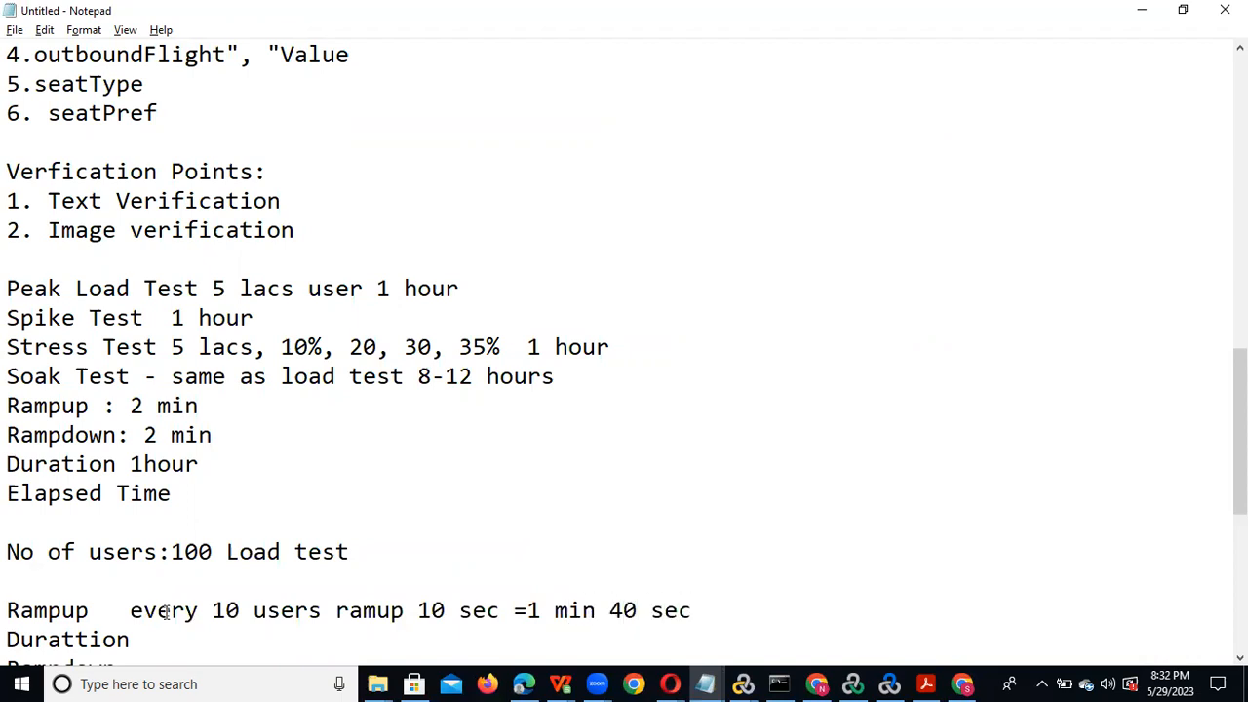
# - Copy the ramp-up description from the Rampup line and append ": 1 hour" to the Durattion line
pyautogui.moveTo(130, 610); pyautogui.dragTo(703, 608)
pyautogui.hotkey('ctrl', 'c')
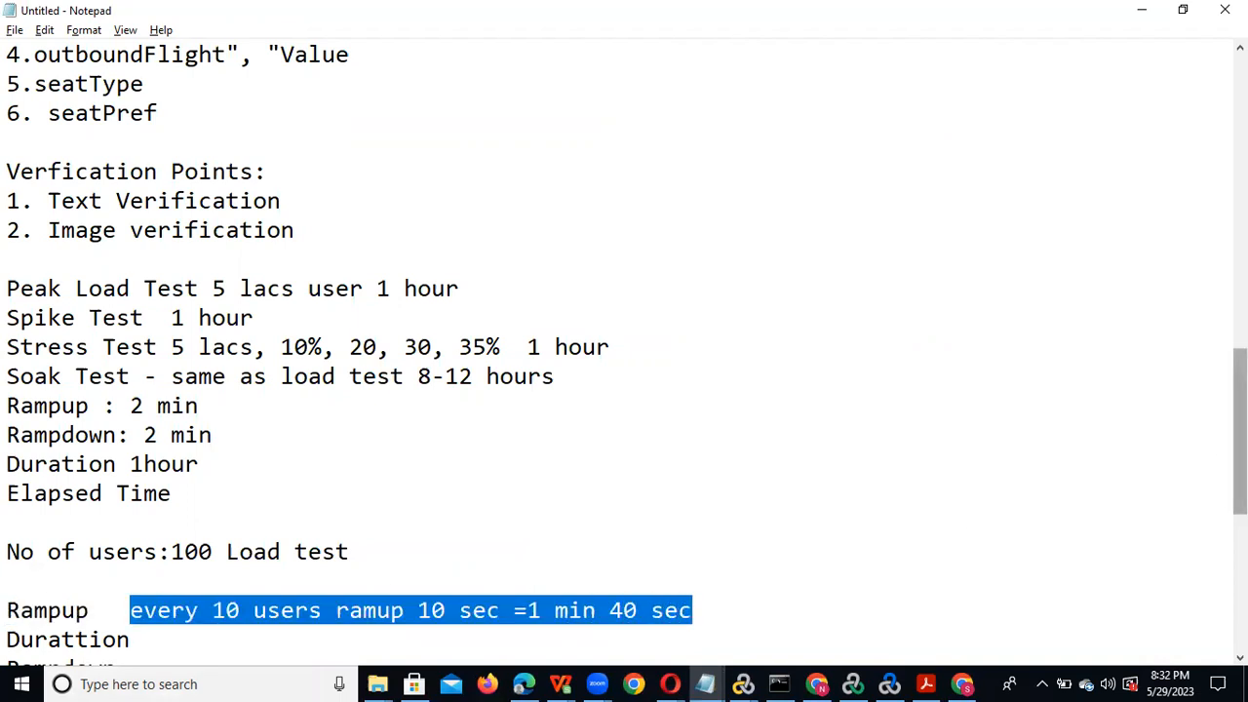
pyautogui.scroll(-4, 1239, 429)
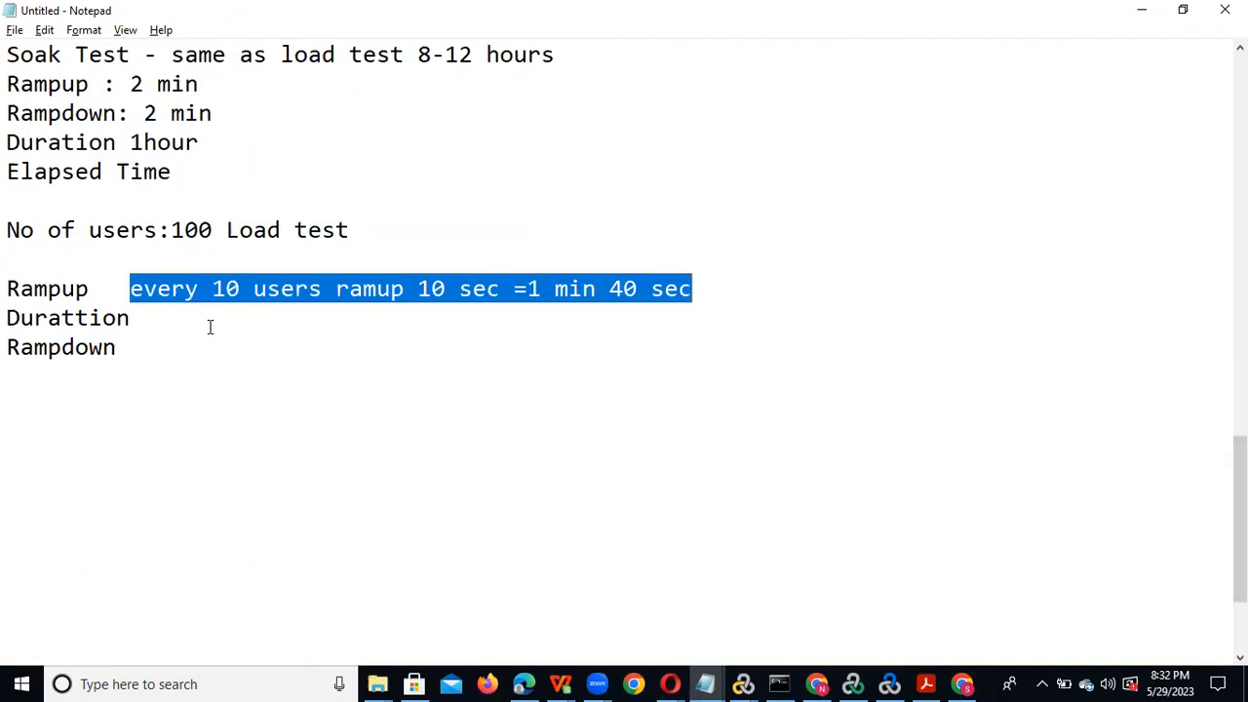
pyautogui.click(209, 327)
pyautogui.write(': ')
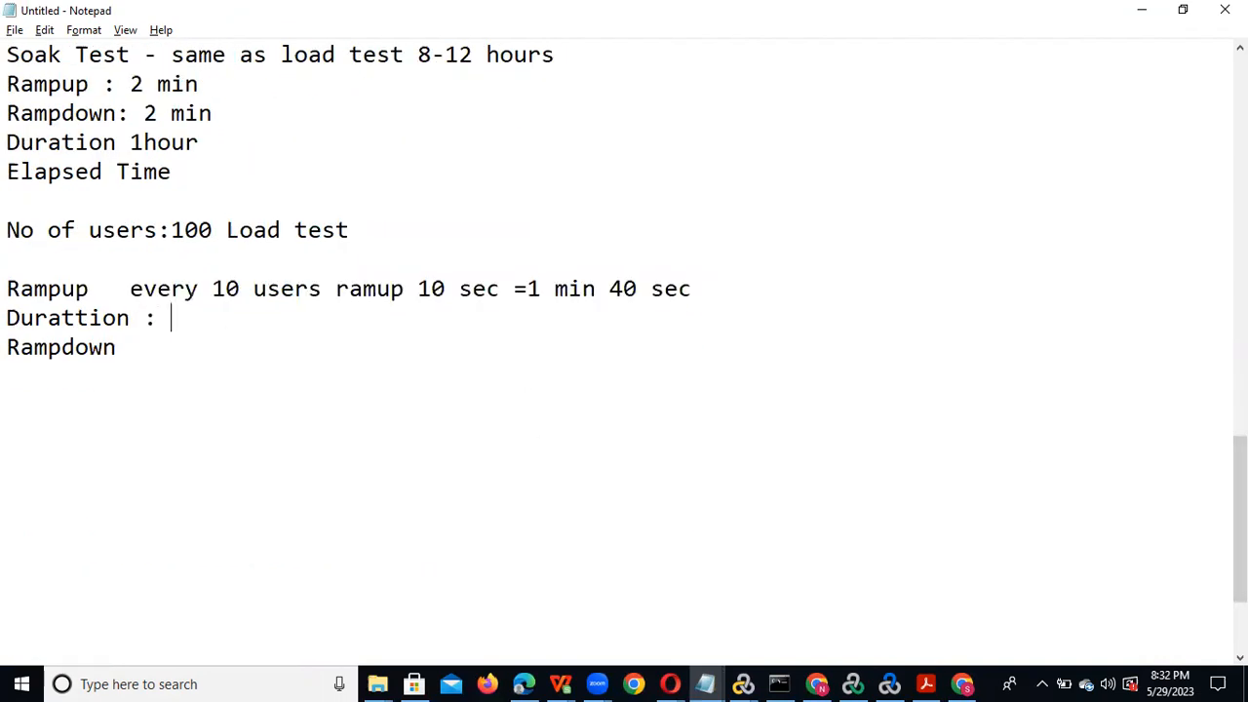
pyautogui.write('1 hour')
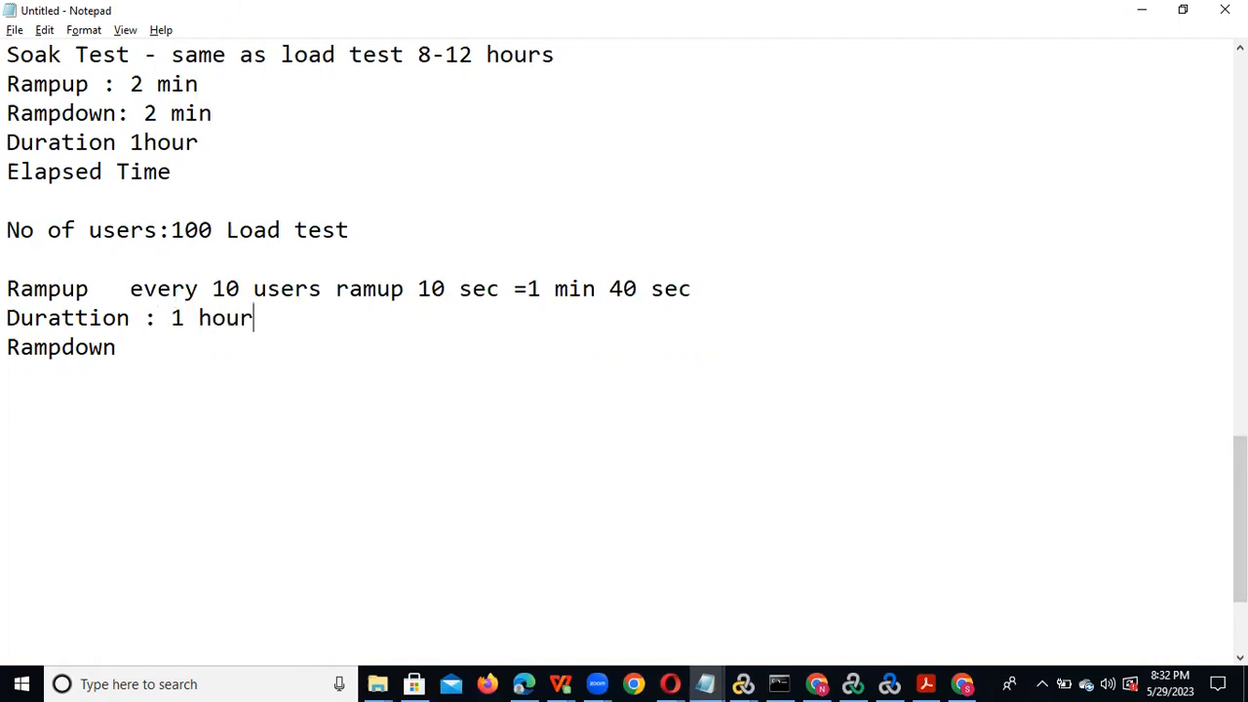
# - Add a colon and the copied ramp-up description to the last Rampdown line, changing "ramup" to "ramupdown"
pyautogui.click(145, 356)
pyautogui.write(':')
pyautogui.hotkey('ctrl', 'v')
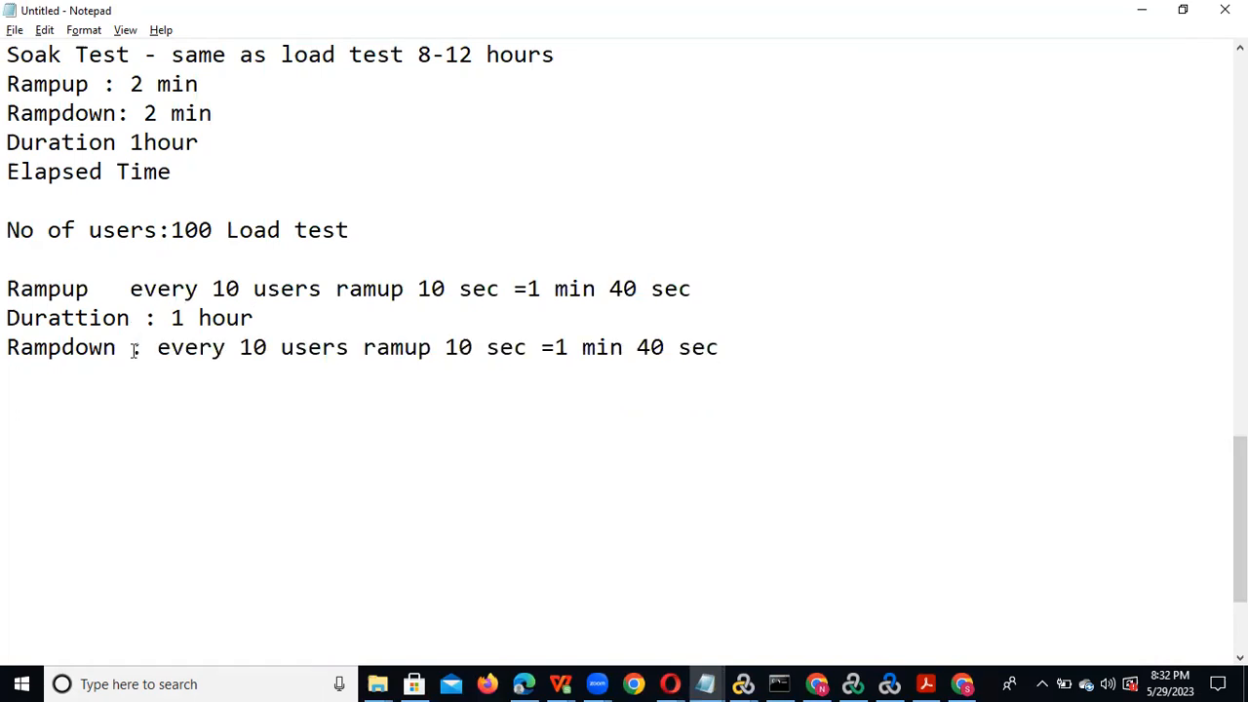
pyautogui.click(429, 347)
pyautogui.write('down')
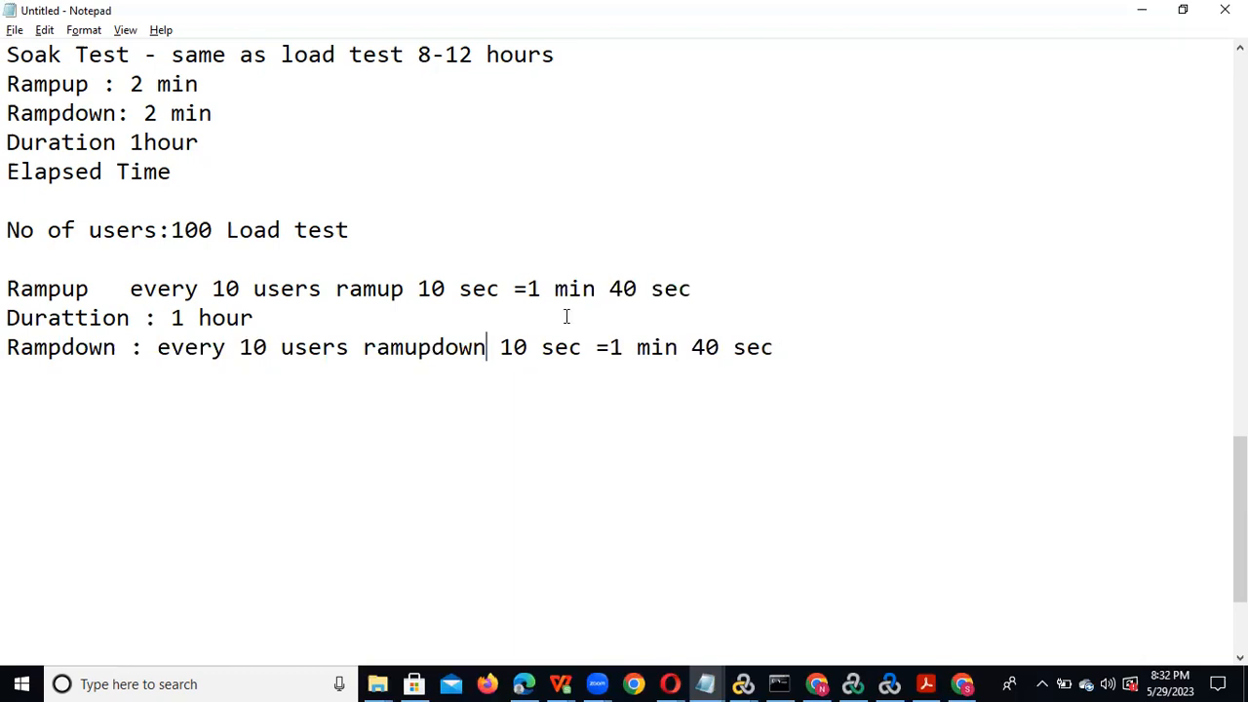
# - Change the number of users to 1000 and the Rampup line's batch size to 100 users
pyautogui.click(218, 231)
pyautogui.write('0')
pyautogui.click(240, 290)
pyautogui.write('0')
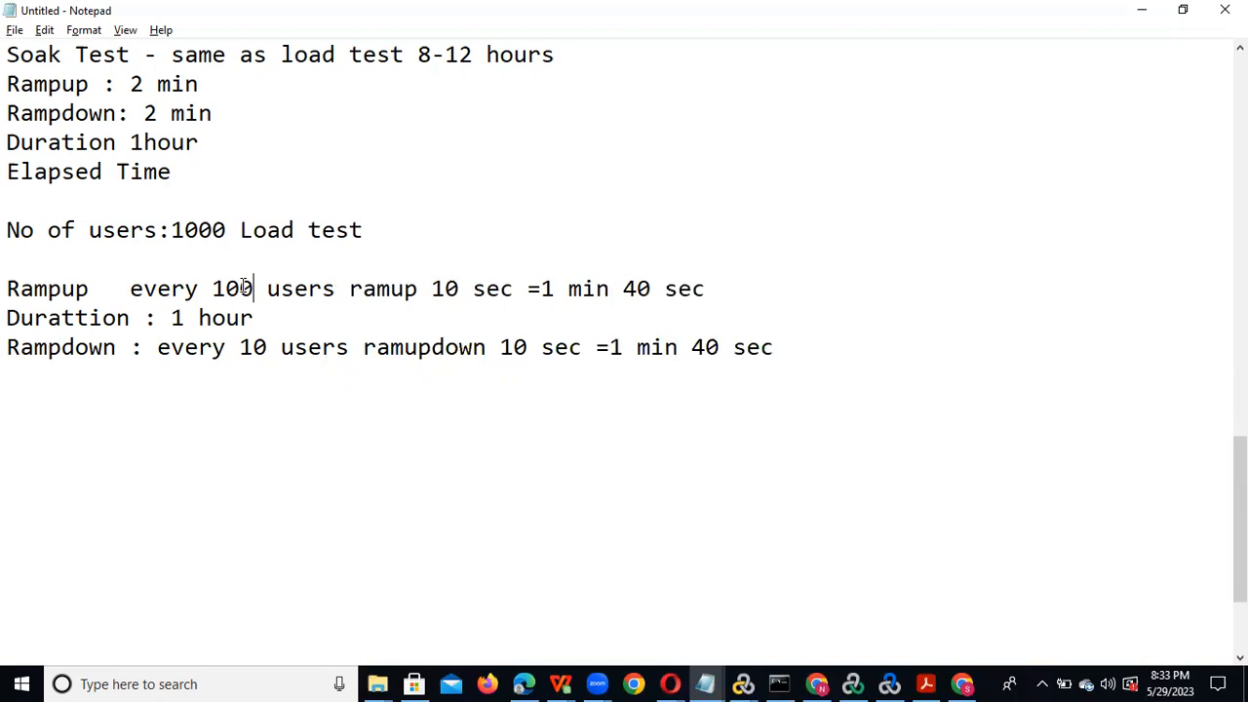
# - Review the durations noted for the Peak Load, Spike, Stress and Soak tests in the test type list
pyautogui.hotkey('alt', 'Tab')
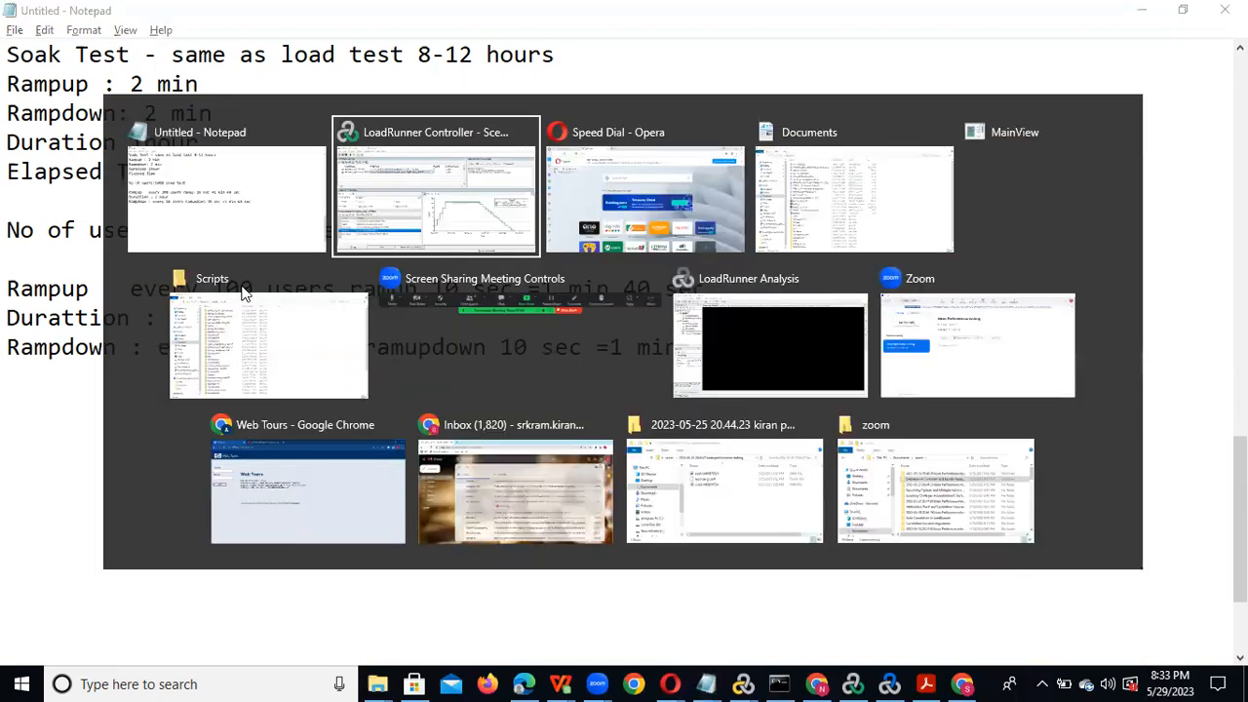
pyautogui.press('Escape')
pyautogui.click(232, 139)
pyautogui.press('Up')
pyautogui.press('Up')
pyautogui.press('Up')
pyautogui.press('Up')
pyautogui.press('Up')
pyautogui.press('Up')
pyautogui.press('Up')
pyautogui.press('Up')
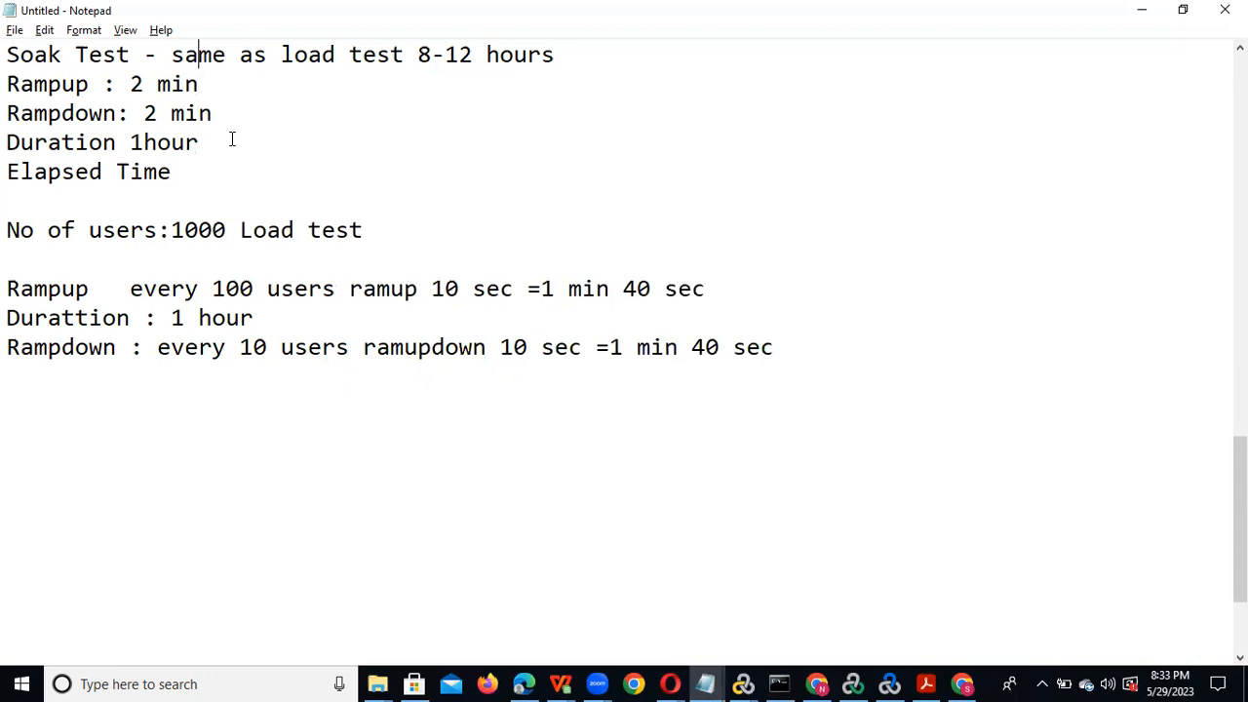
pyautogui.moveTo(376, 113); pyautogui.dragTo(446, 113)
pyautogui.moveTo(172, 142); pyautogui.dragTo(253, 143)
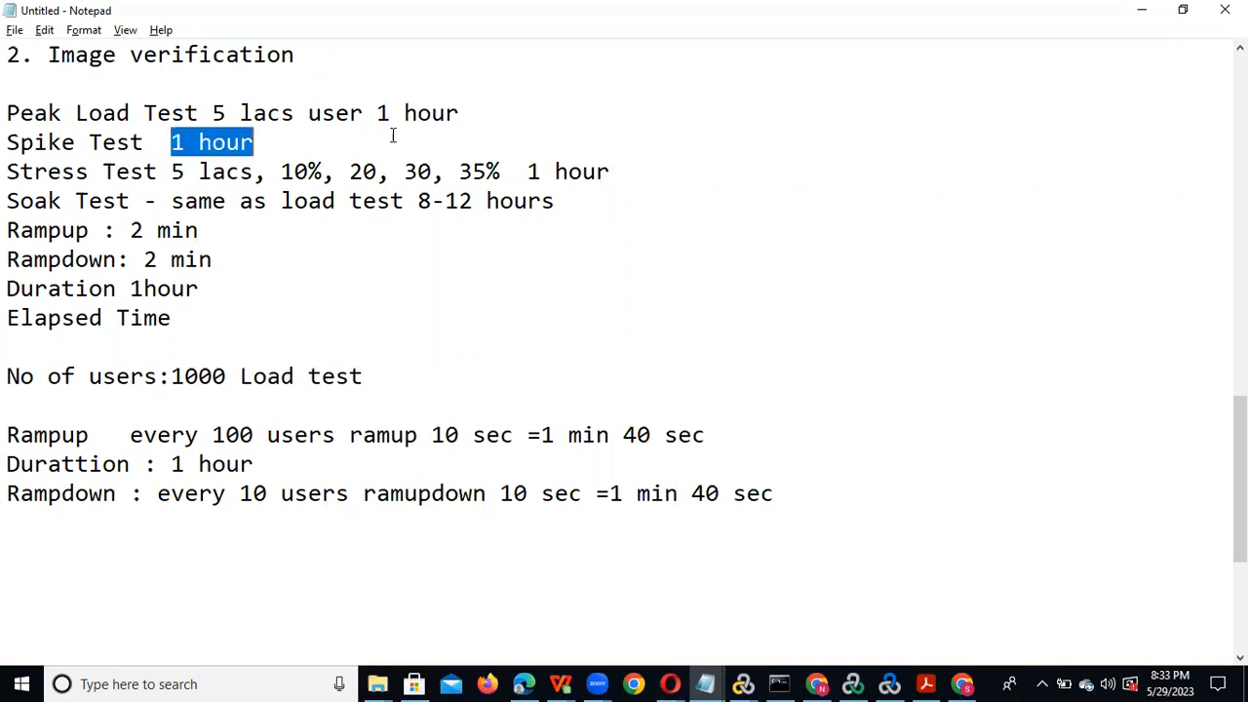
pyautogui.click(554, 172)
pyautogui.hotkey('shift', 'Home')
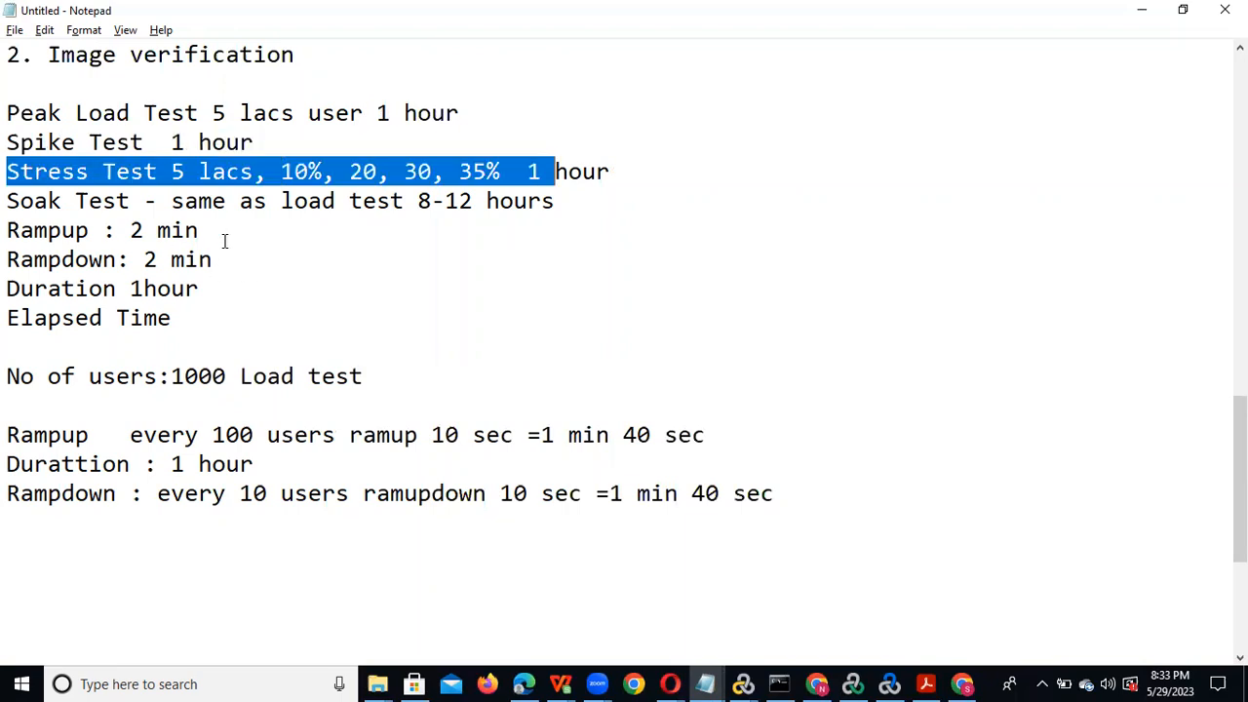
pyautogui.moveTo(584, 196); pyautogui.dragTo(10, 112)
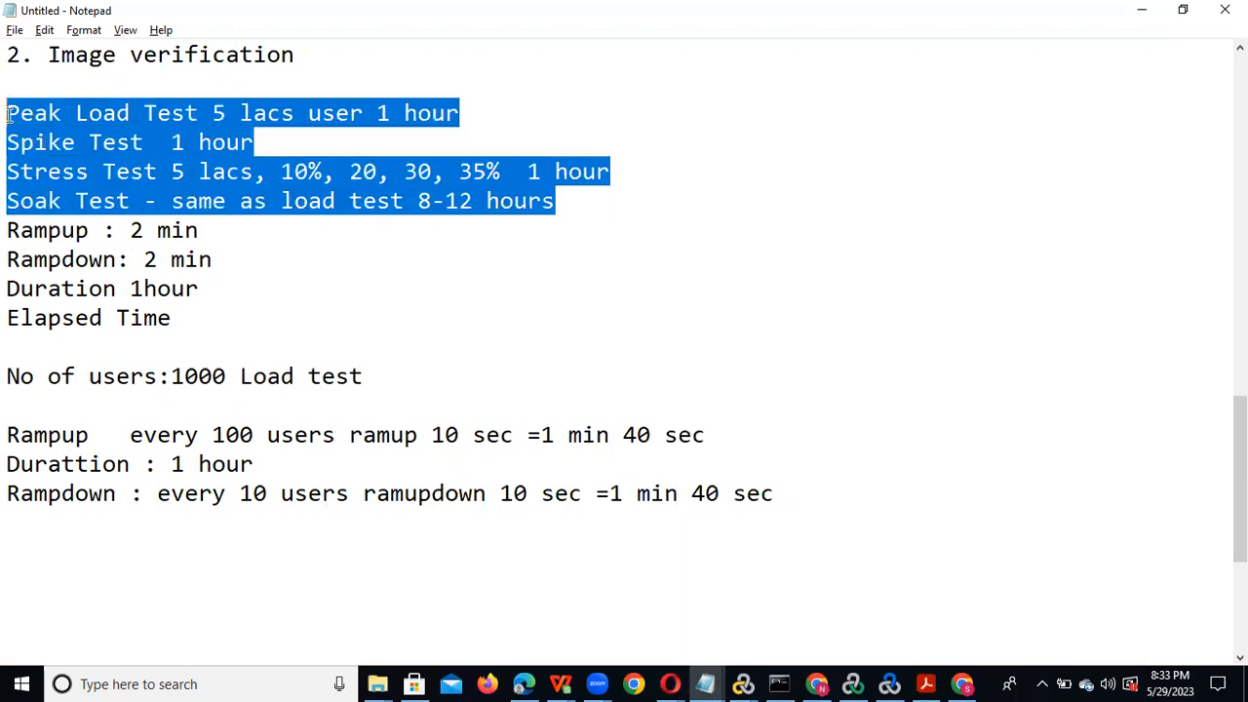
pyautogui.hotkey('alt', 'Tab')
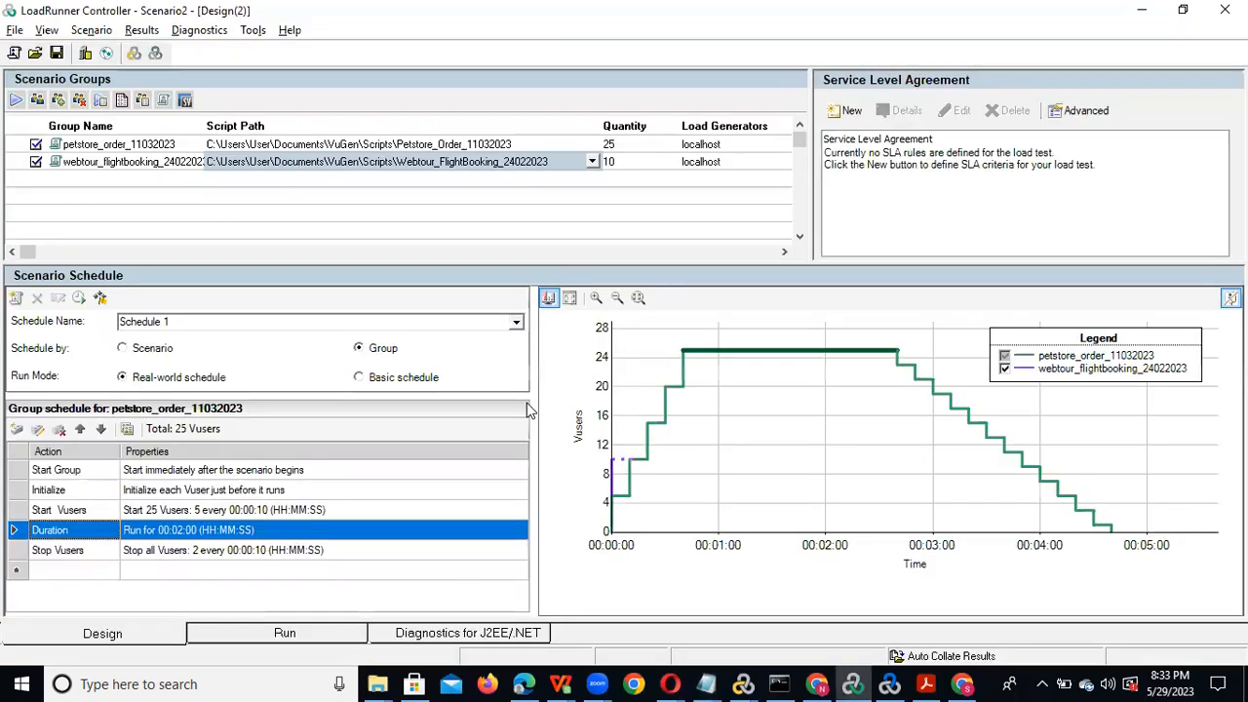
pyautogui.hotkey('alt', 'Tab')
pyautogui.hotkey('alt', 'Tab')
pyautogui.hotkey('alt', 'Tab')
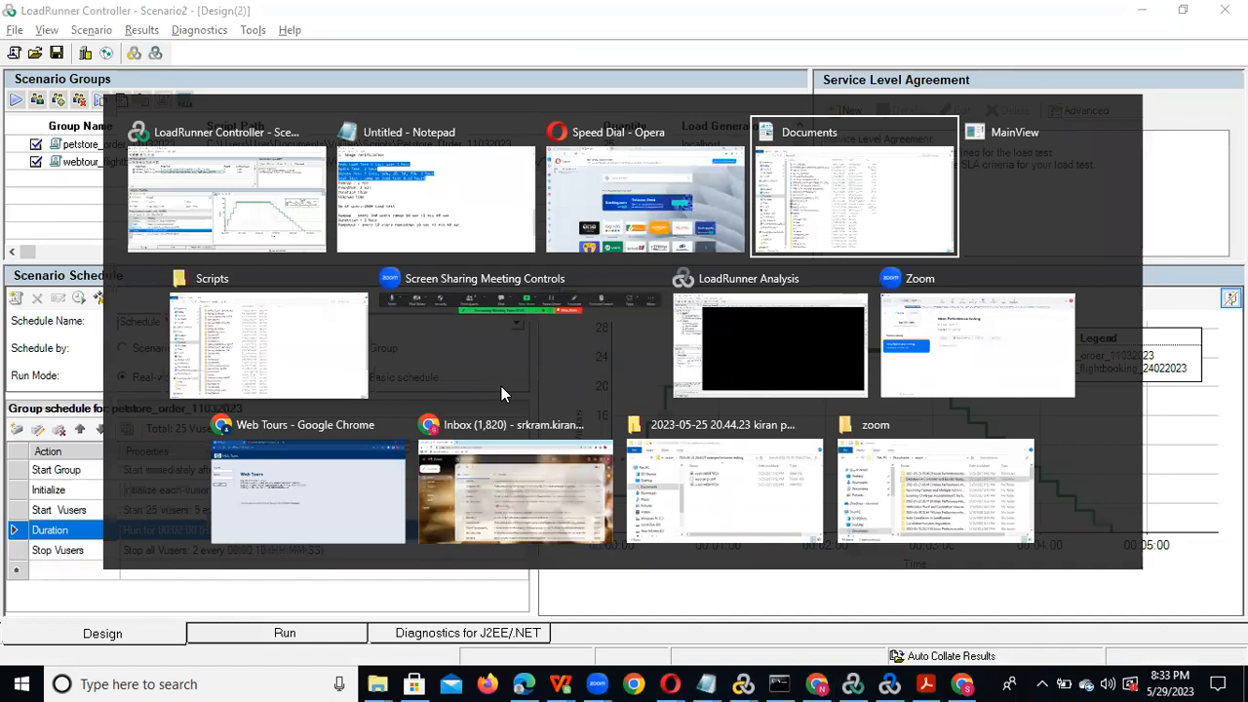
pyautogui.hotkey('alt', 'shift', 'Tab')
pyautogui.hotkey('alt', 'shift', 'Tab')
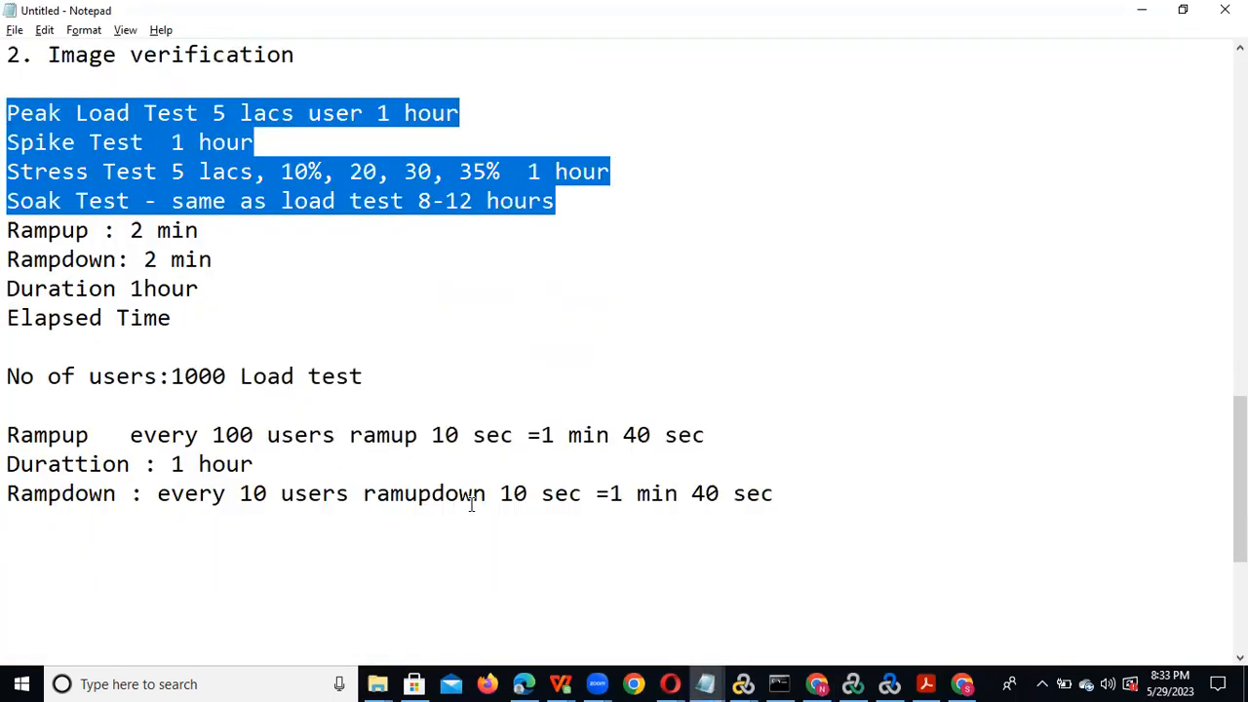
# - Add two new lines below the last Rampdown line
pyautogui.click(810, 492)
pyautogui.press('Return')
pyautogui.press('Return')
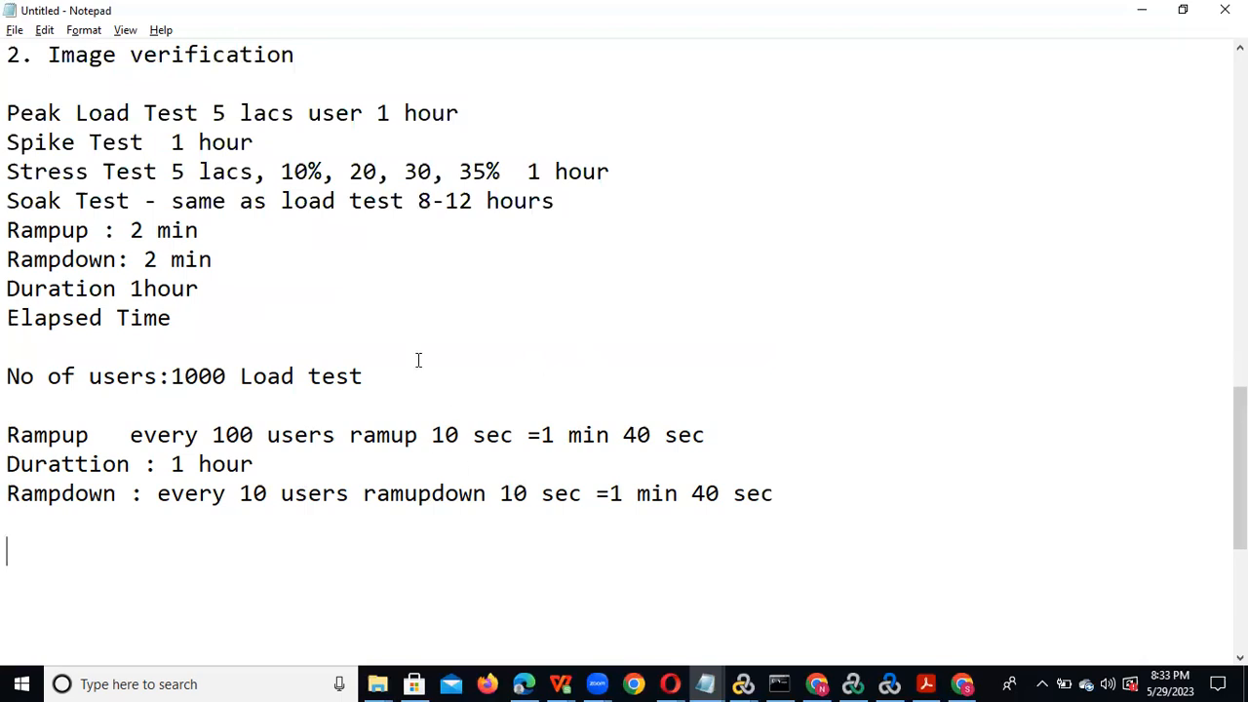
# - Change the number of users to 100 and the Rampup line's batch size to 10 users
pyautogui.click(411, 375)
pyautogui.click(227, 377)
pyautogui.press('BackSpace')
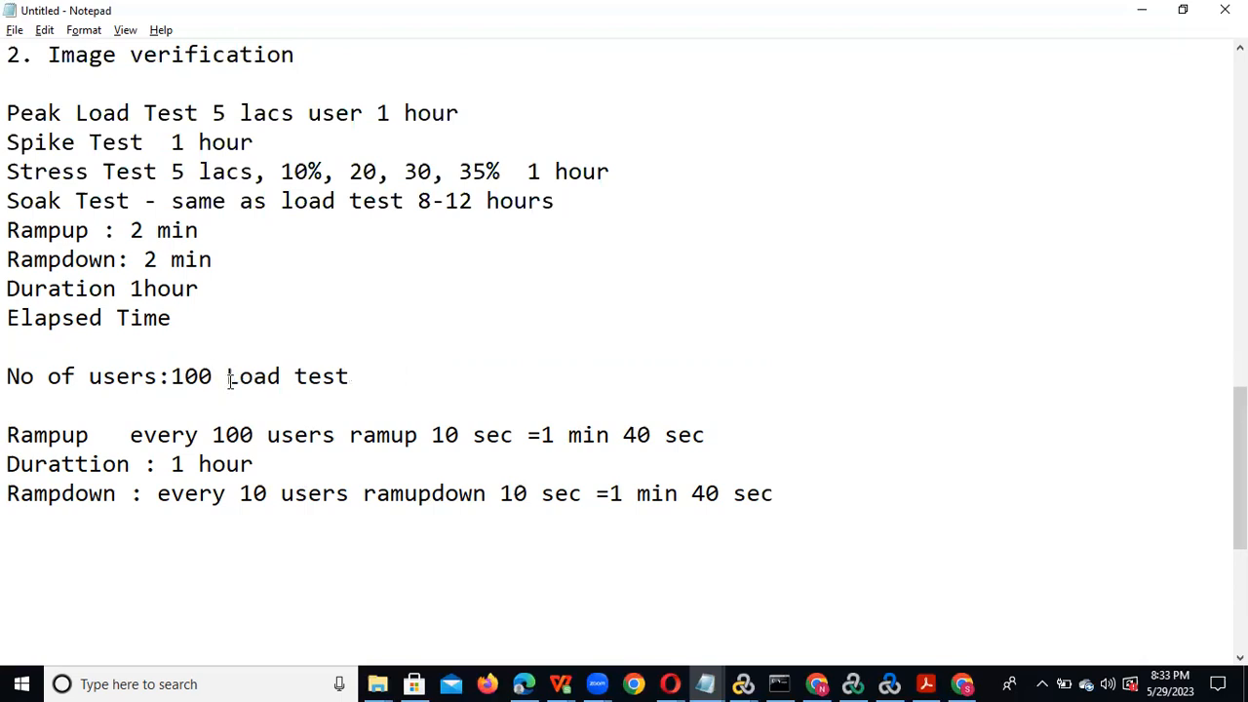
pyautogui.click(255, 435)
pyautogui.press('BackSpace')
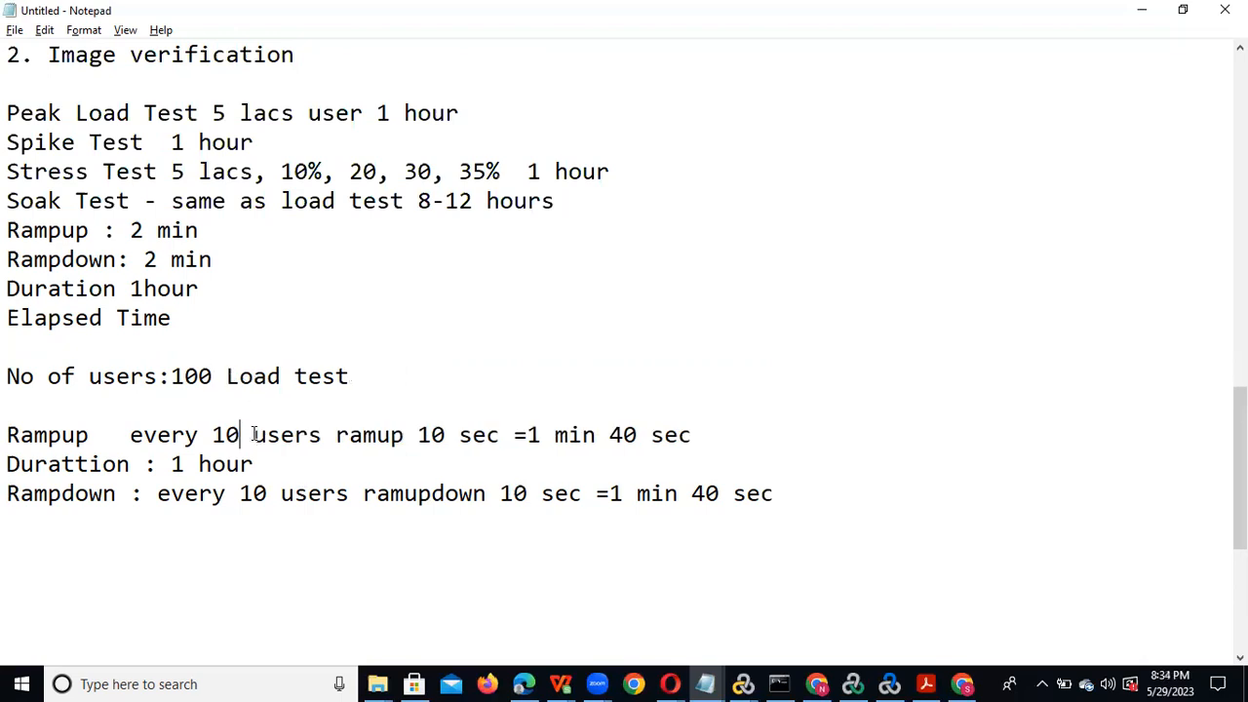
# - Append ", spike test" after "Load test" on the number of users line
pyautogui.click(406, 377)
pyautogui.write(', spike')
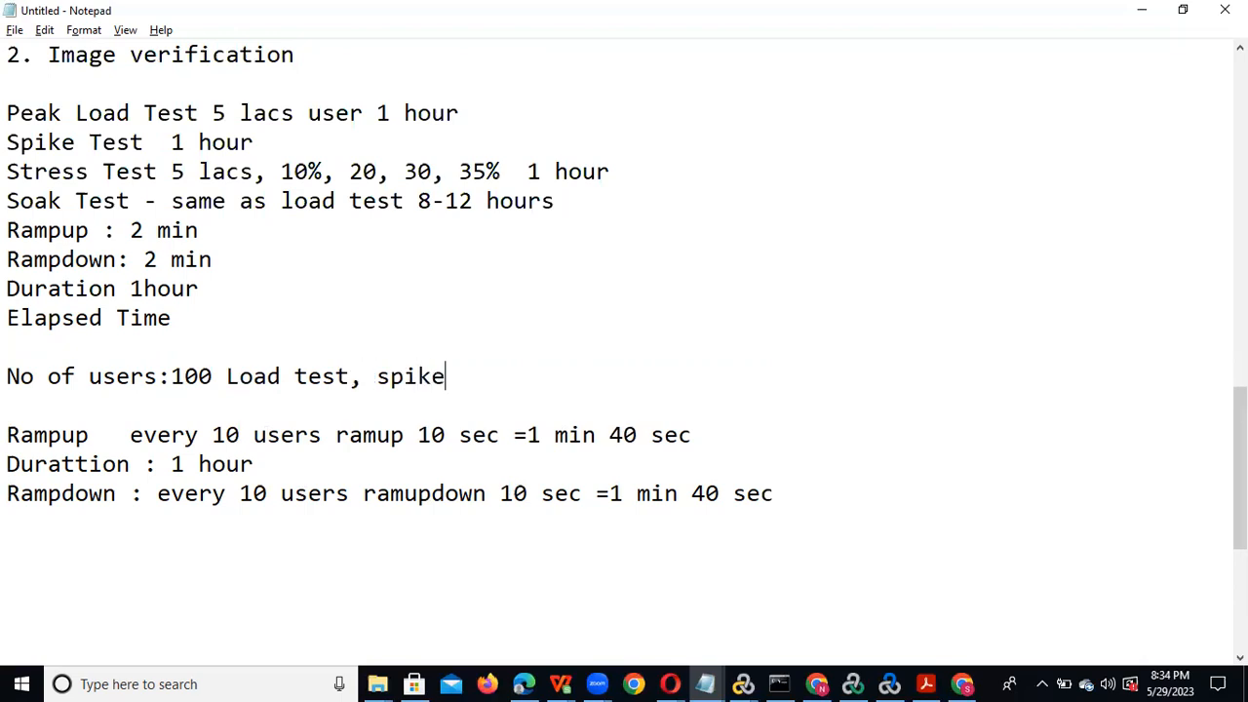
pyautogui.write(' test')
# - Switch to TestData.csv in WPS Office, add a new sheet and enter "Load Test" in A1
pyautogui.click(554, 679)
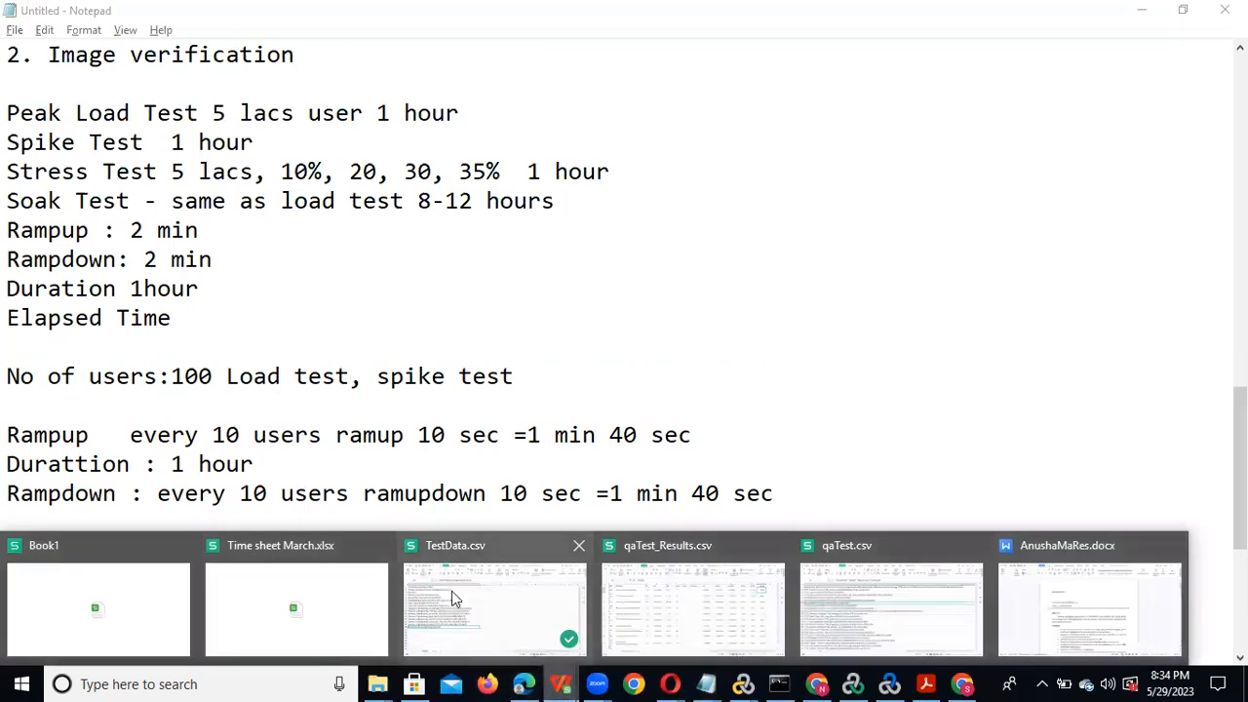
pyautogui.click(518, 610)
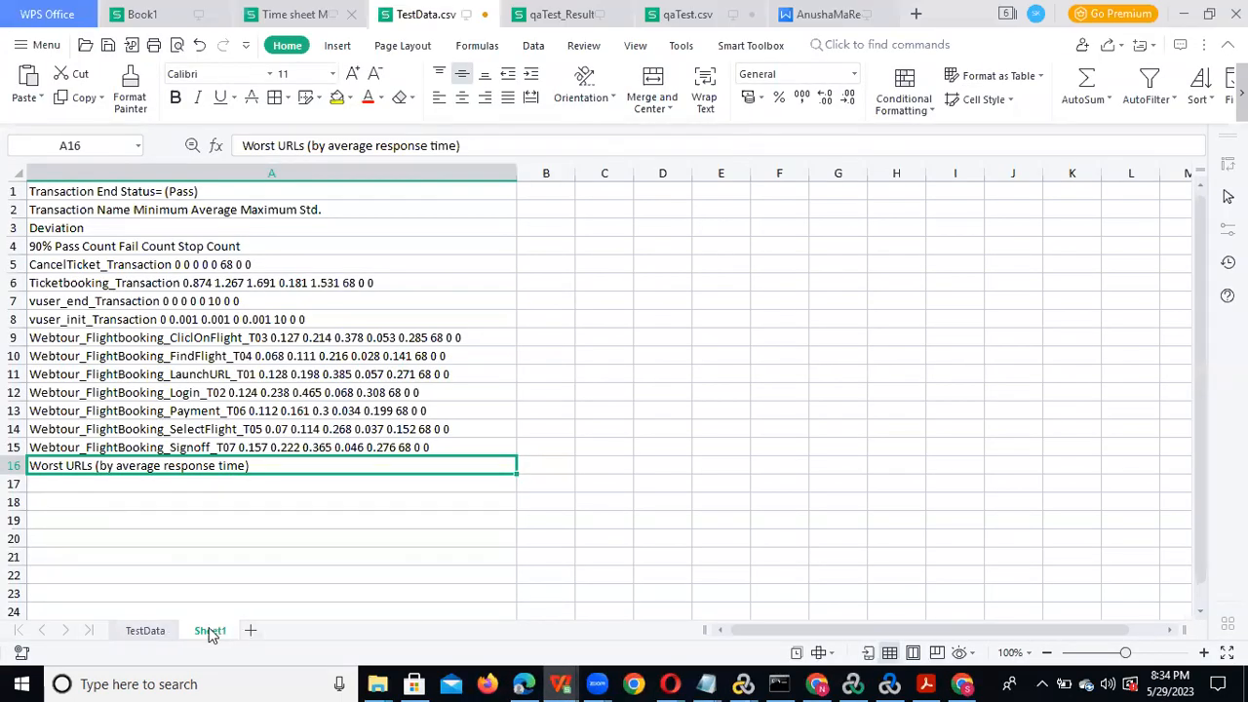
pyautogui.click(251, 633)
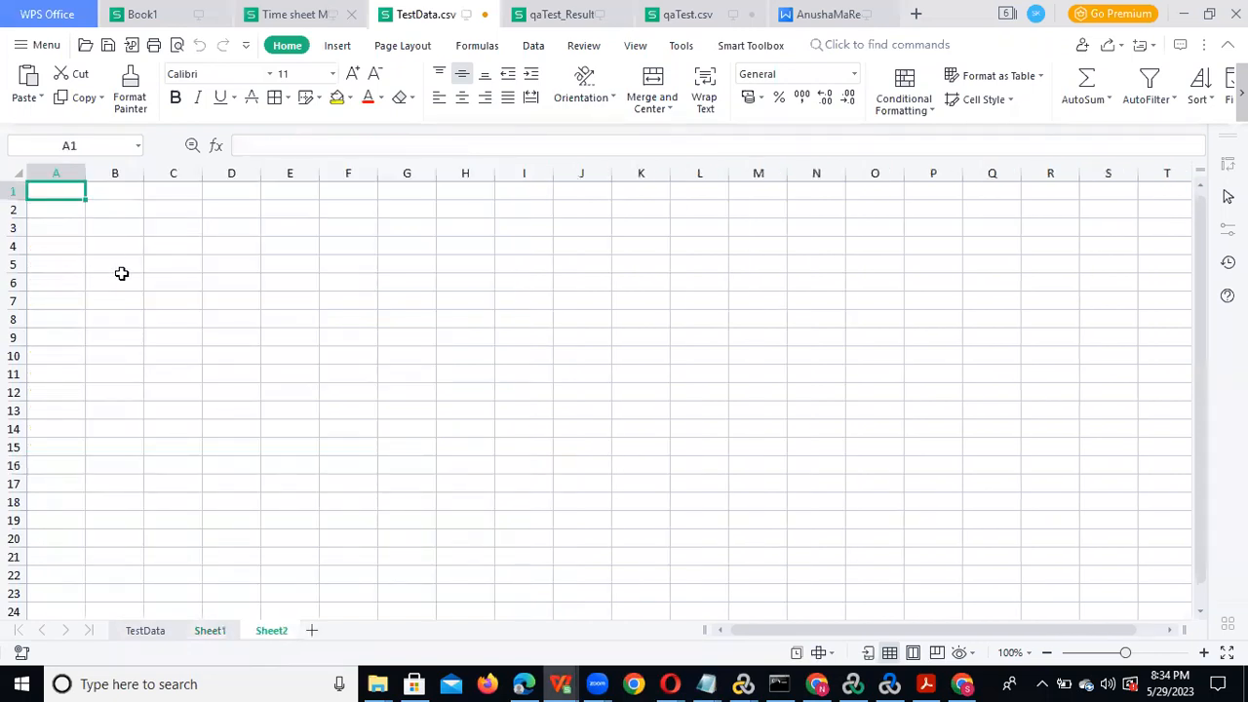
pyautogui.write('Load Test')
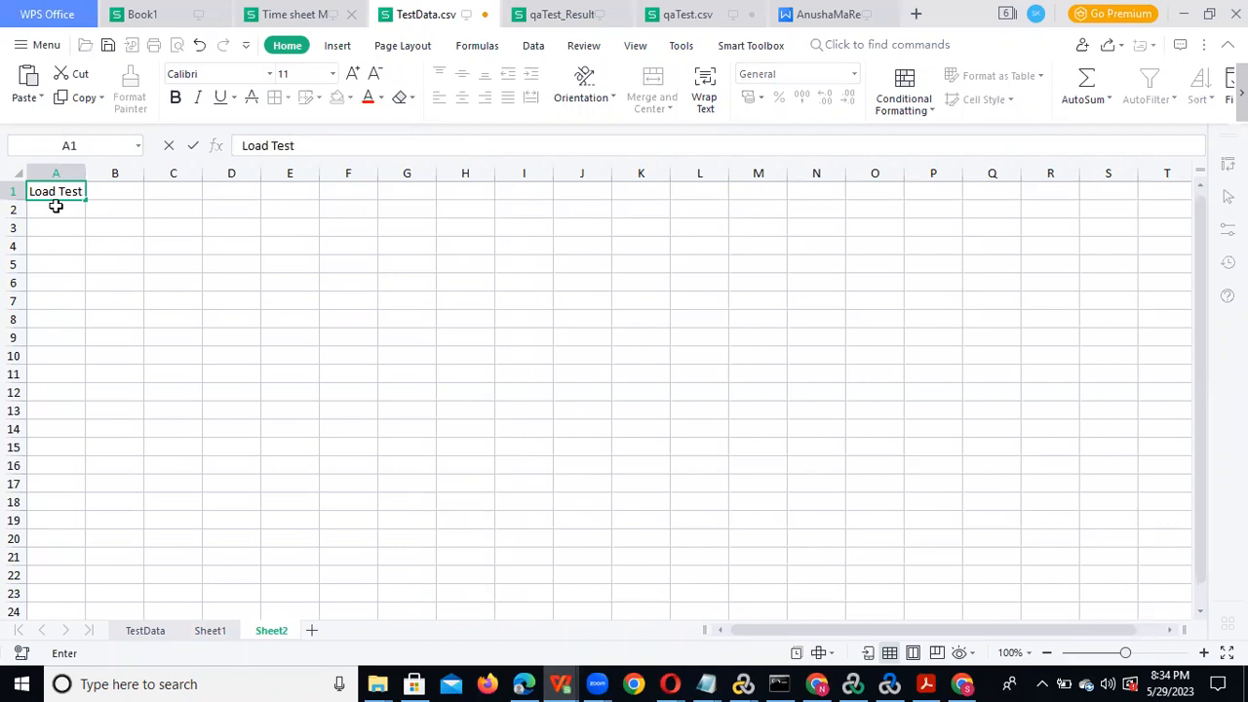
pyautogui.press('Return')
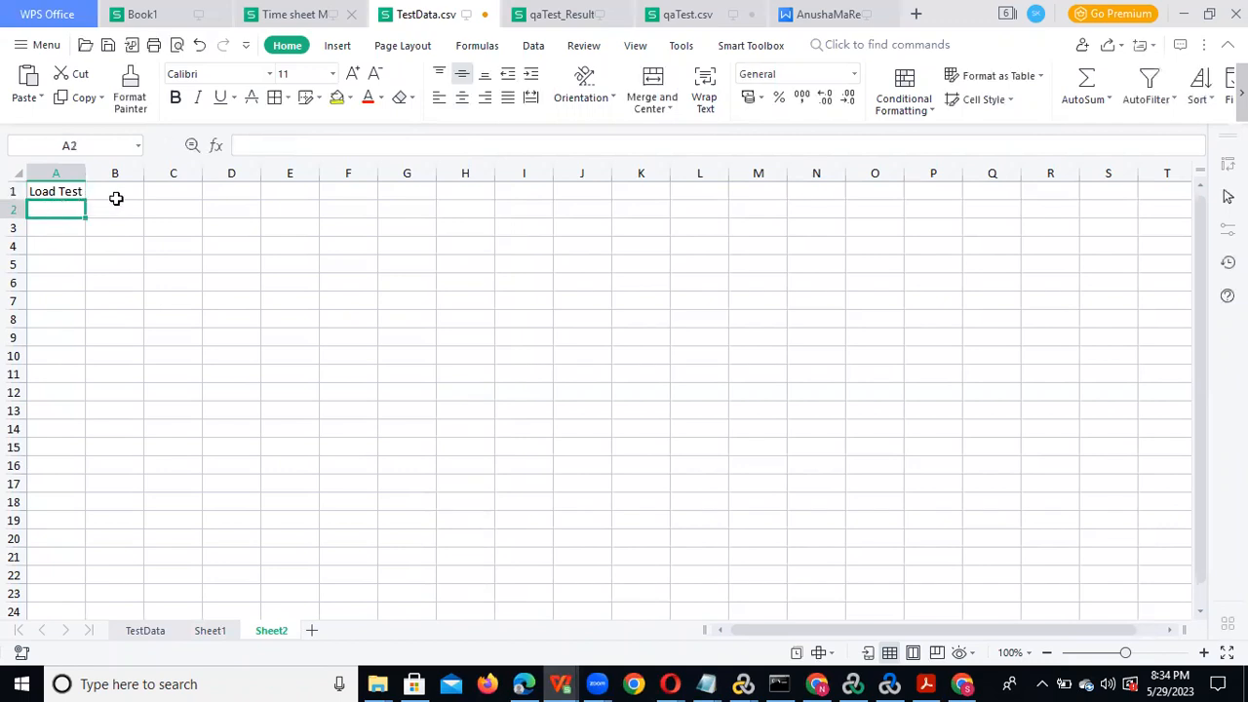
# - Enter "Spike Test" in B1 and move it to A2, below "Load Test"
pyautogui.click(118, 196)
pyautogui.click(65, 210)
pyautogui.click(127, 188)
pyautogui.write('Spike Te')
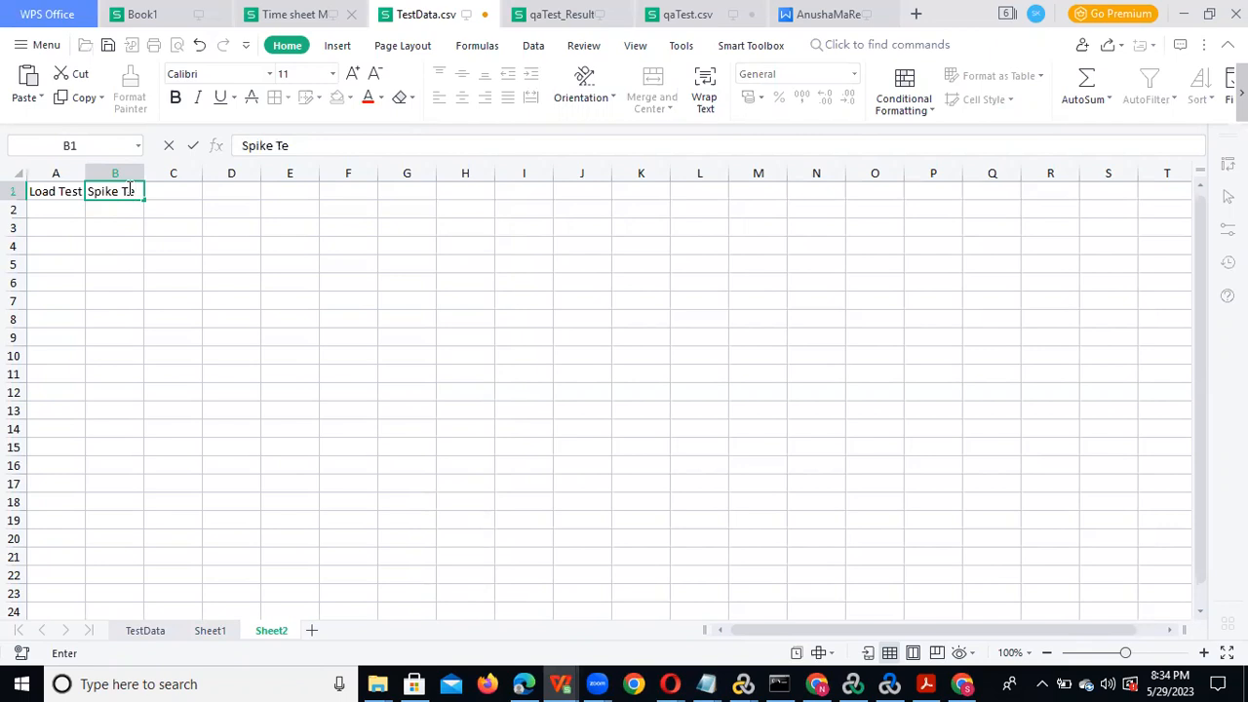
pyautogui.write('st')
pyautogui.click(69, 210)
pyautogui.hotkey('ctrl', 'v')
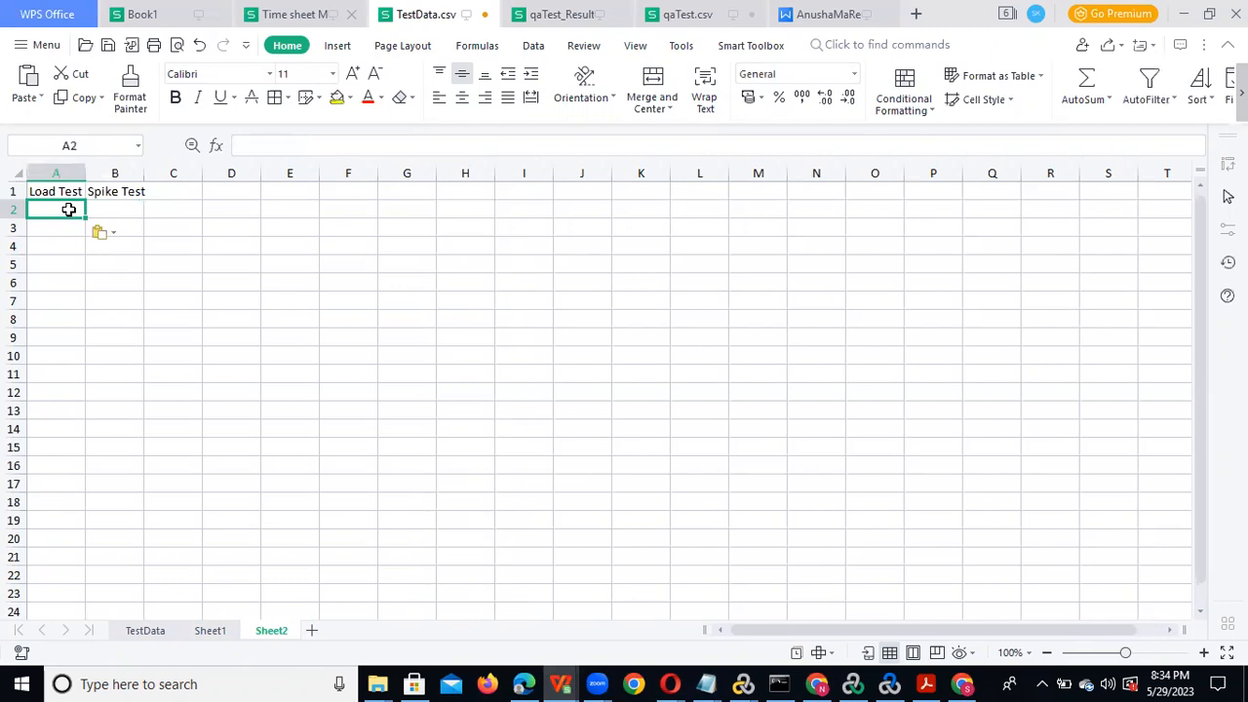
pyautogui.click(119, 193)
pyautogui.hotkey('ctrl', 'x')
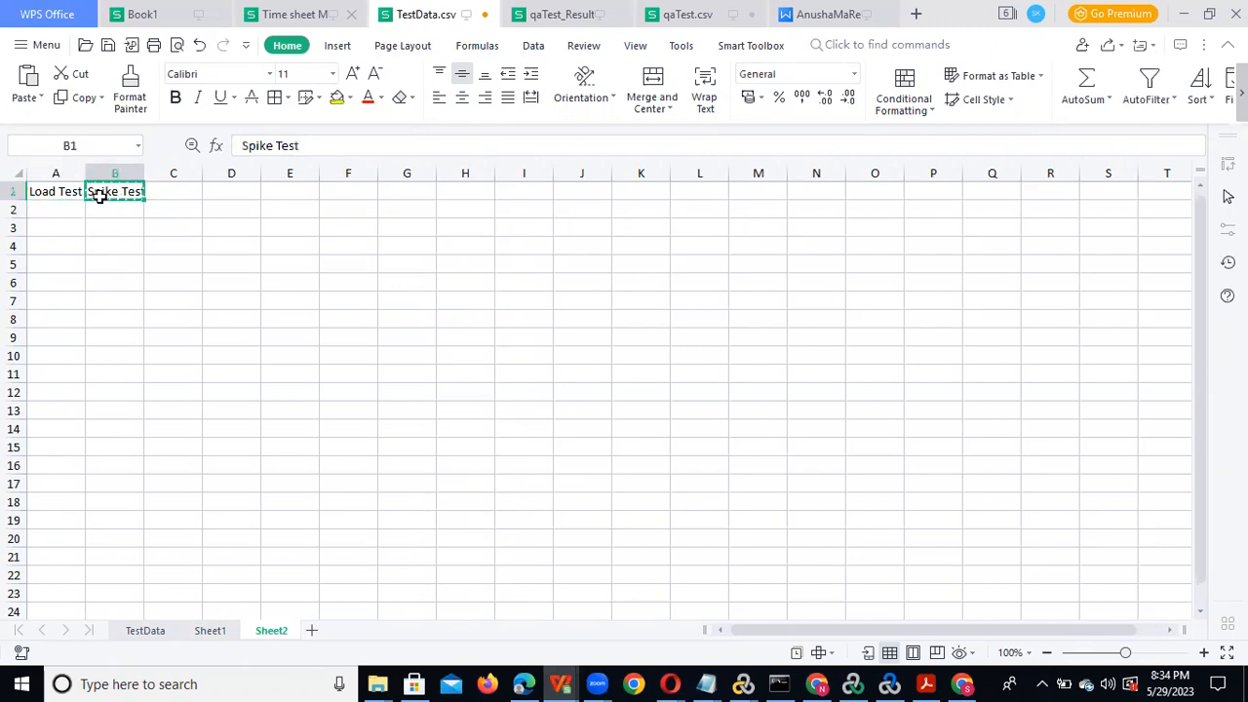
pyautogui.click(68, 210)
pyautogui.hotkey('ctrl', 'v')
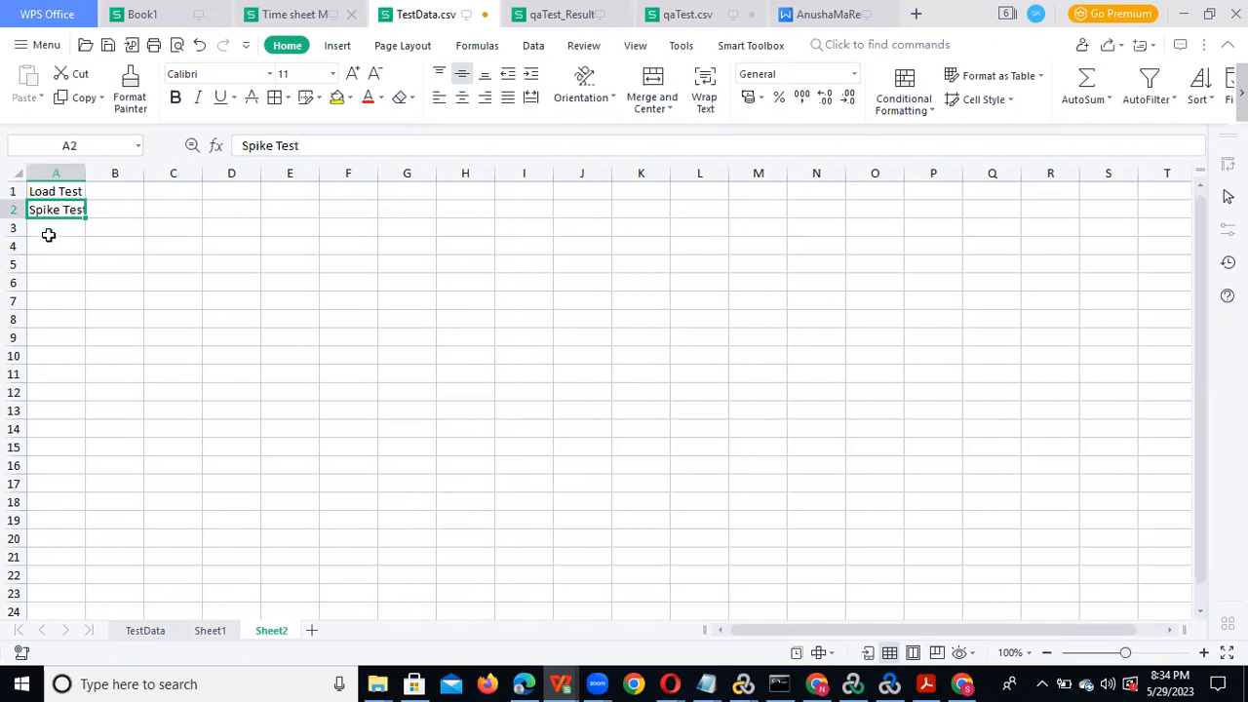
# - Enter "Stress Test" in A3 and "Soak Test" in A4
pyautogui.click(50, 227)
pyautogui.write('Stre')
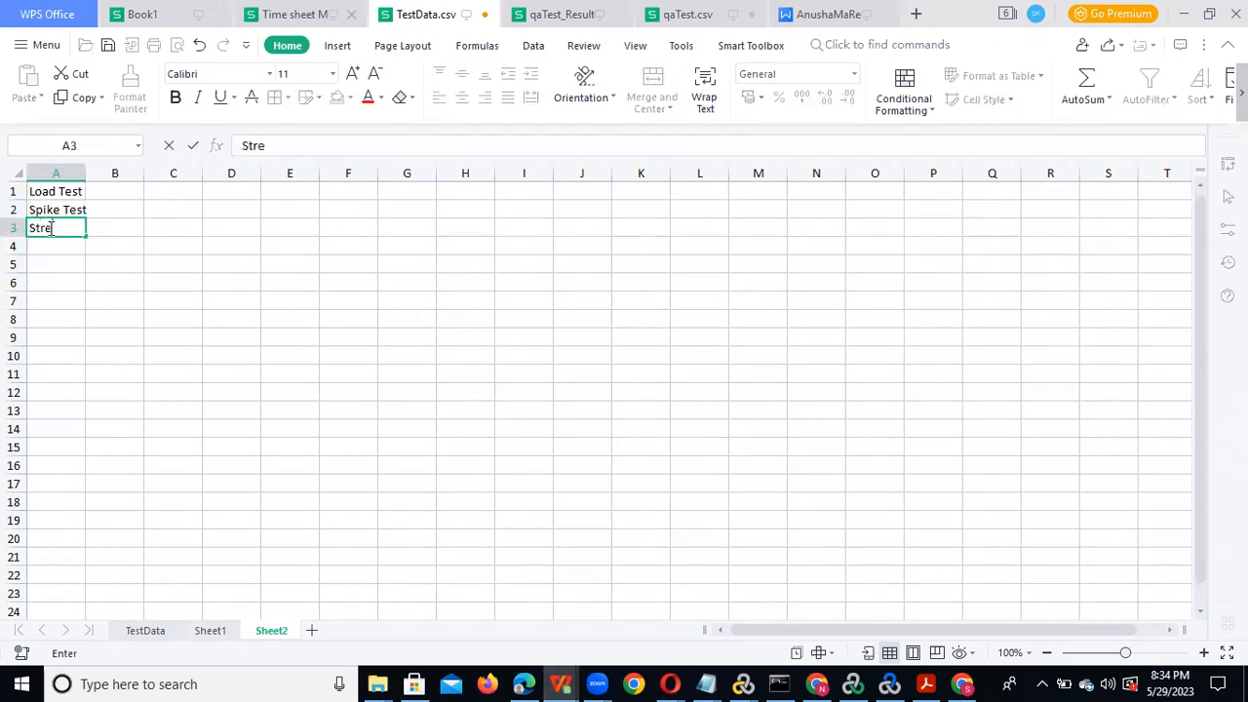
pyautogui.write('ss Test')
pyautogui.click(51, 243)
pyautogui.write('Soak')
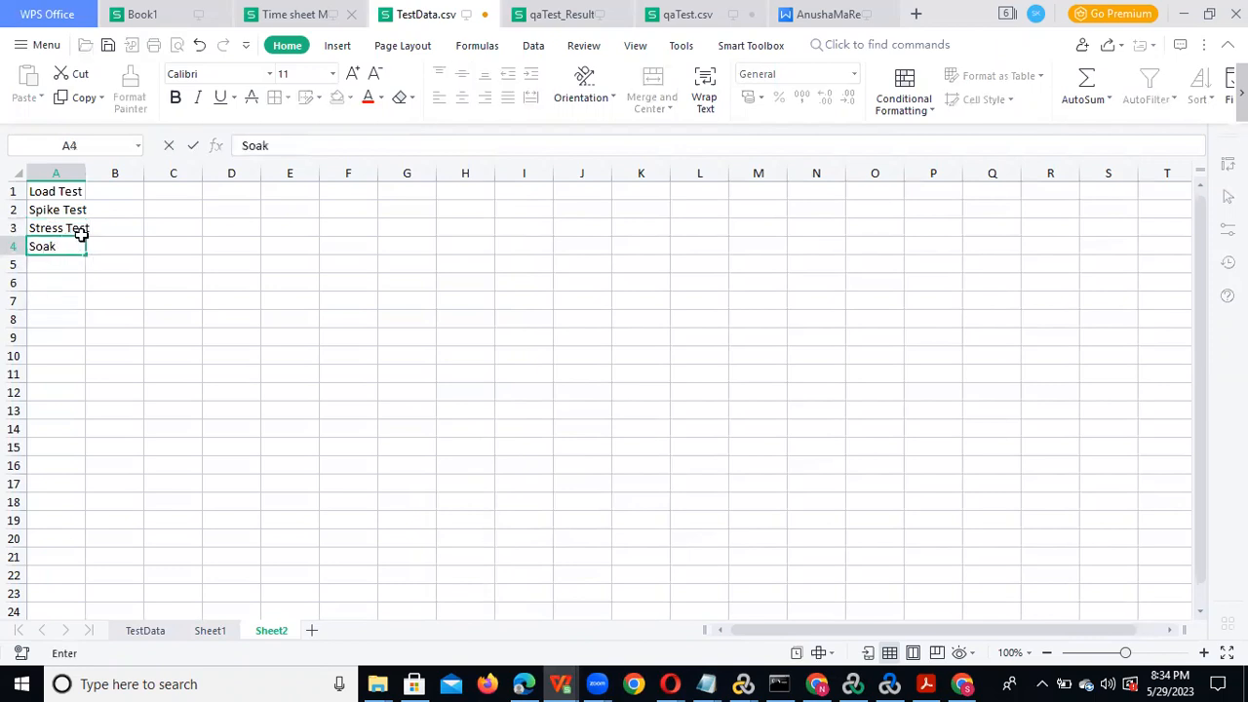
pyautogui.write(' Test')
# - Enter "1 hour" in the cell beside "Load Test"
pyautogui.click(111, 225)
pyautogui.click(117, 192)
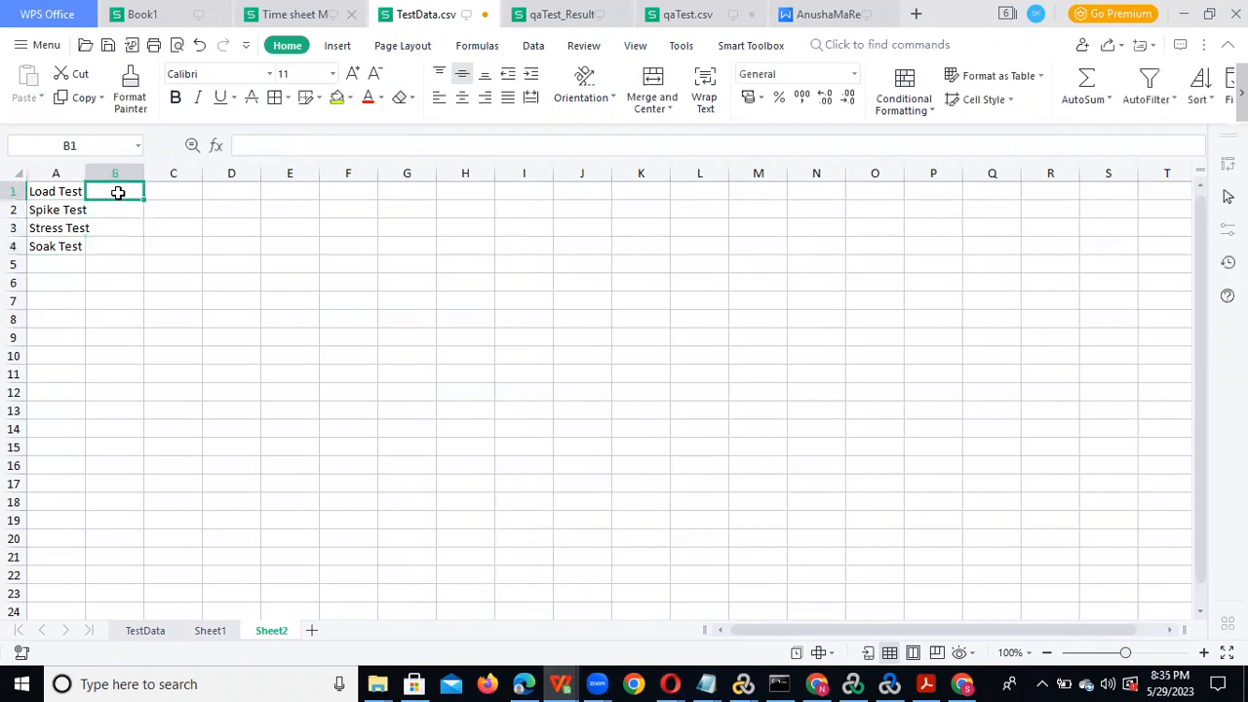
pyautogui.write('1 h')
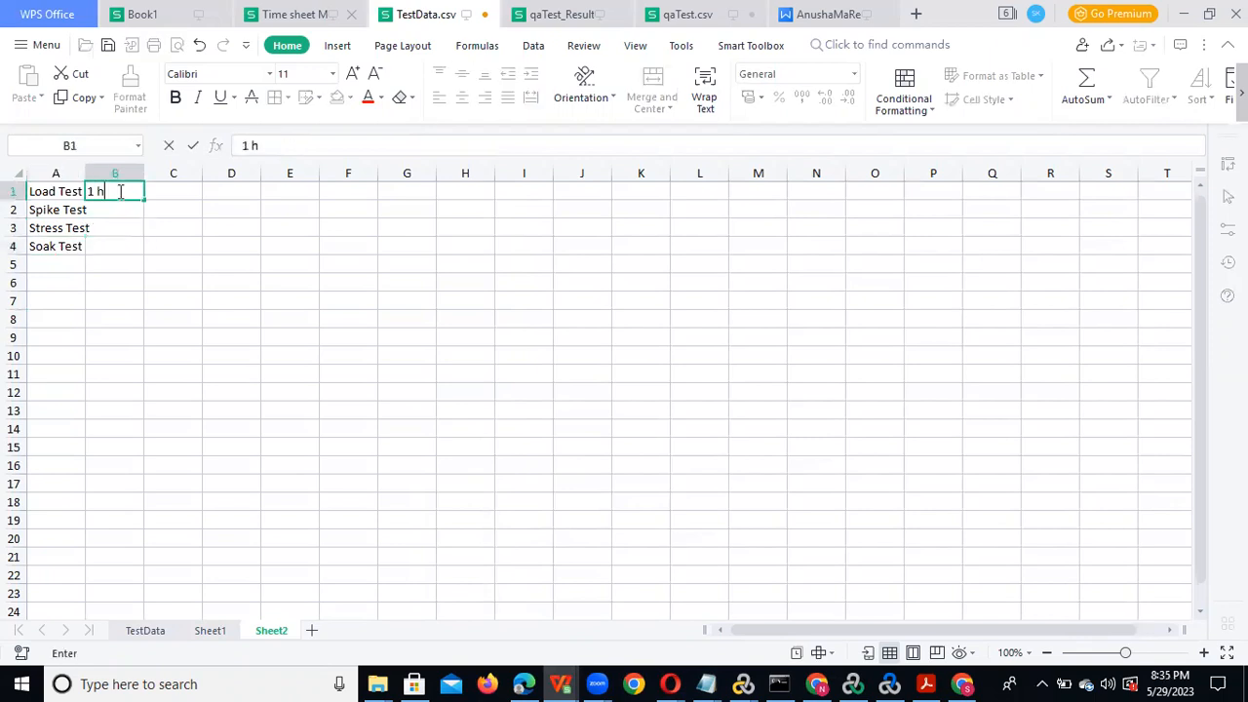
pyautogui.write('our')
# - Insert a row above the Load Test row and enter the heading "Duration" in B1
pyautogui.click(14, 192)
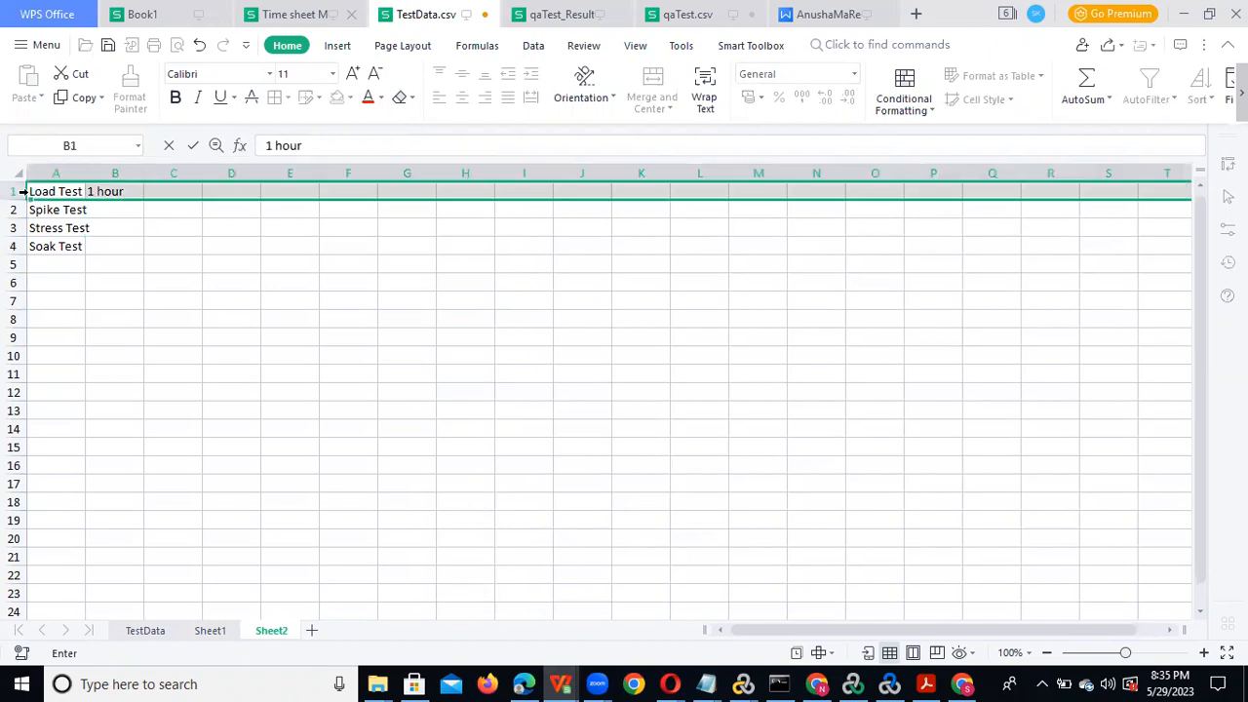
pyautogui.rightClick(16, 193)
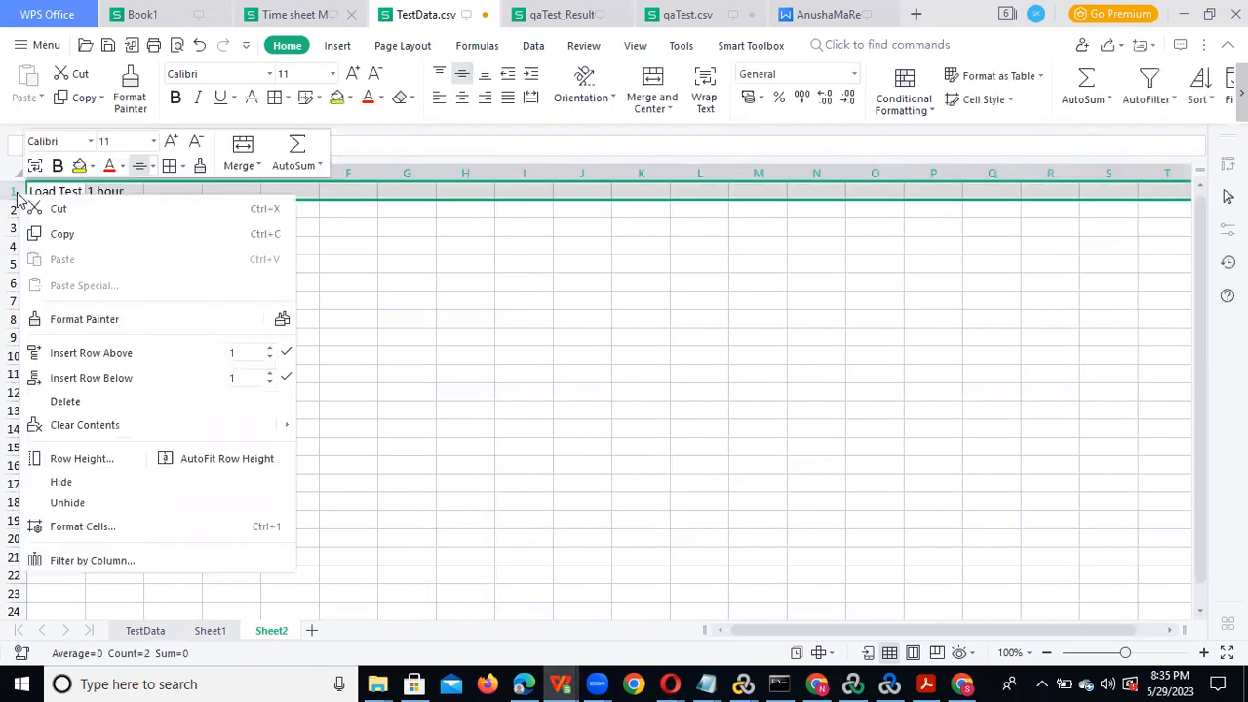
pyautogui.click(178, 353)
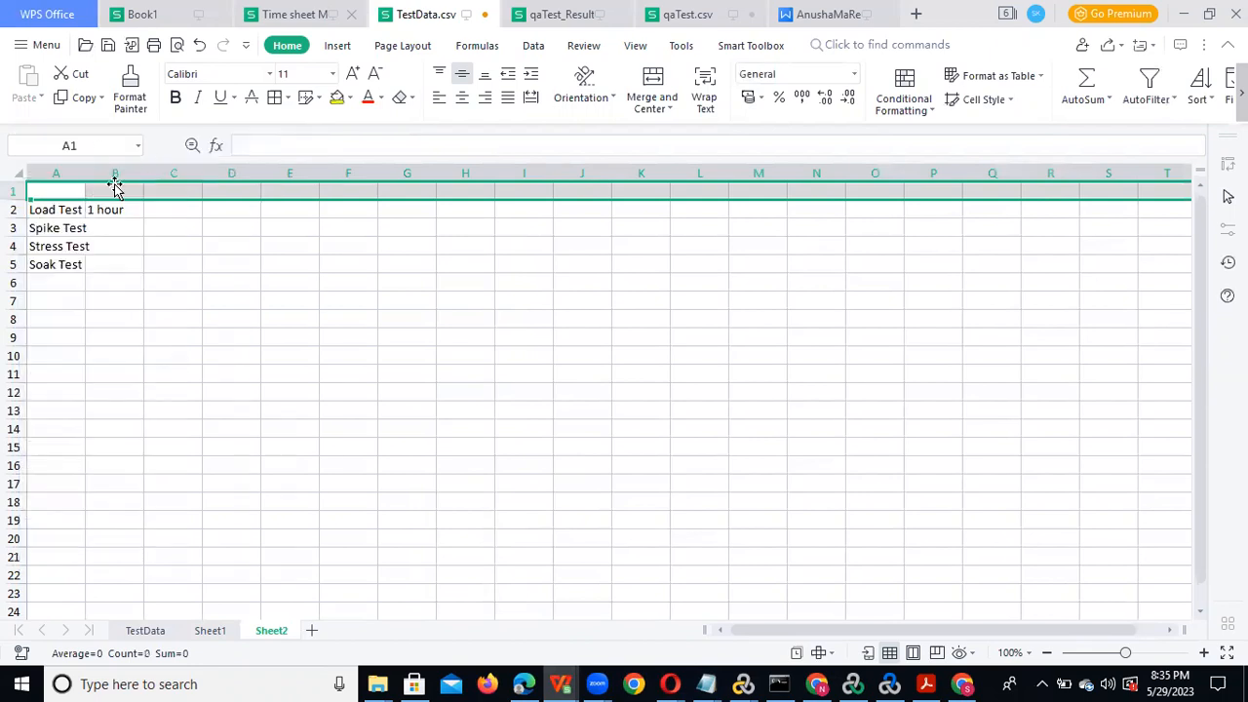
pyautogui.click(119, 191)
pyautogui.write('D')
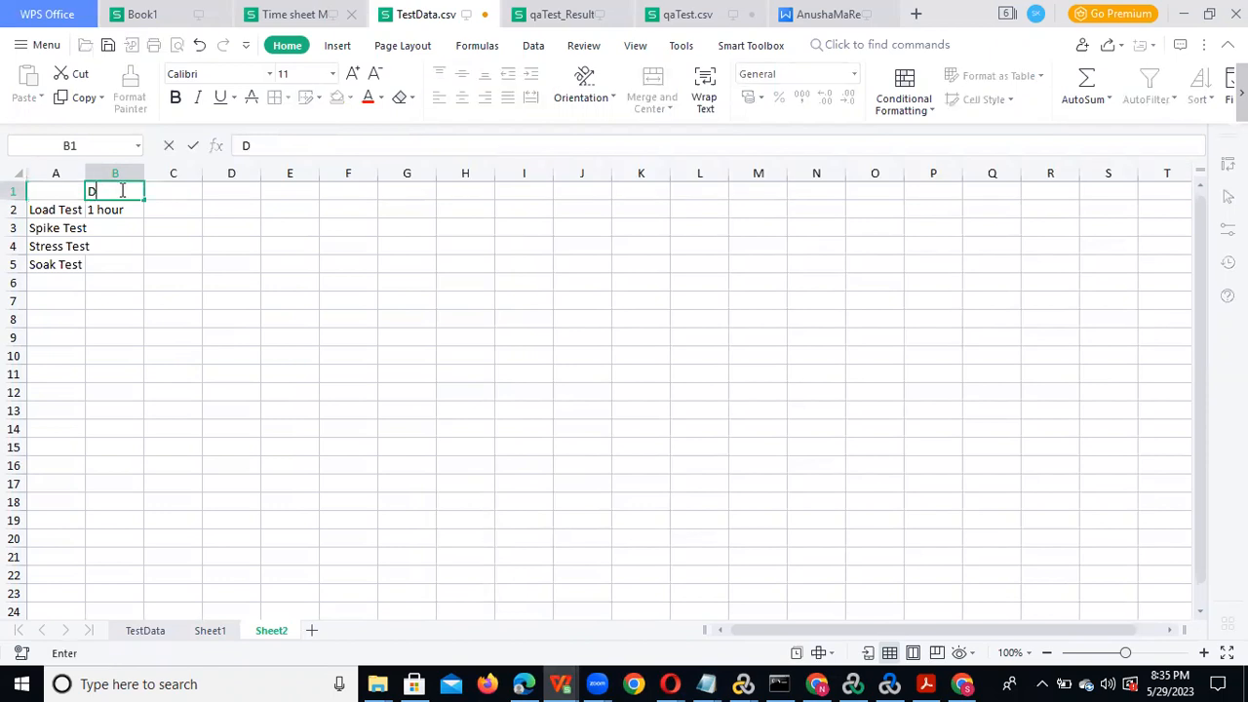
pyautogui.write('uration')
# - Fill "1 hour" down to the Spike Test and Stress Test rows and enter "8hour" for Soak Test
pyautogui.click(114, 227)
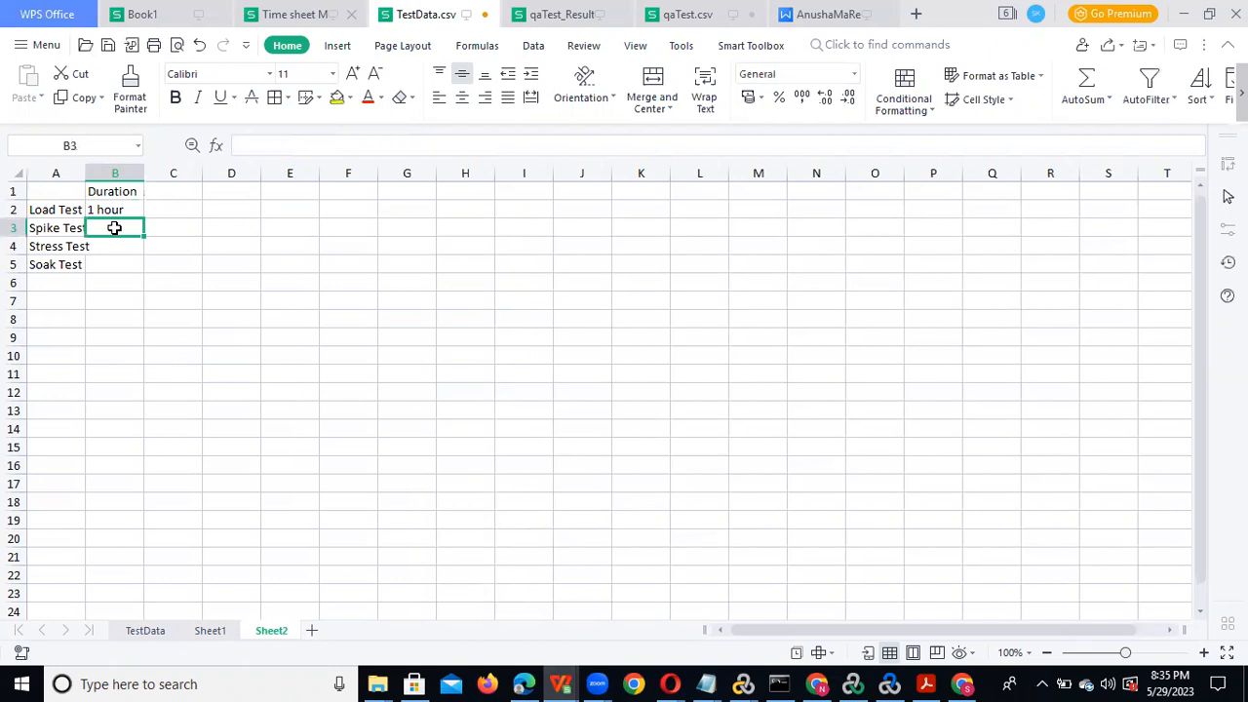
pyautogui.moveTo(120, 209); pyautogui.dragTo(124, 241)
pyautogui.hotkey('ctrl', 'd')
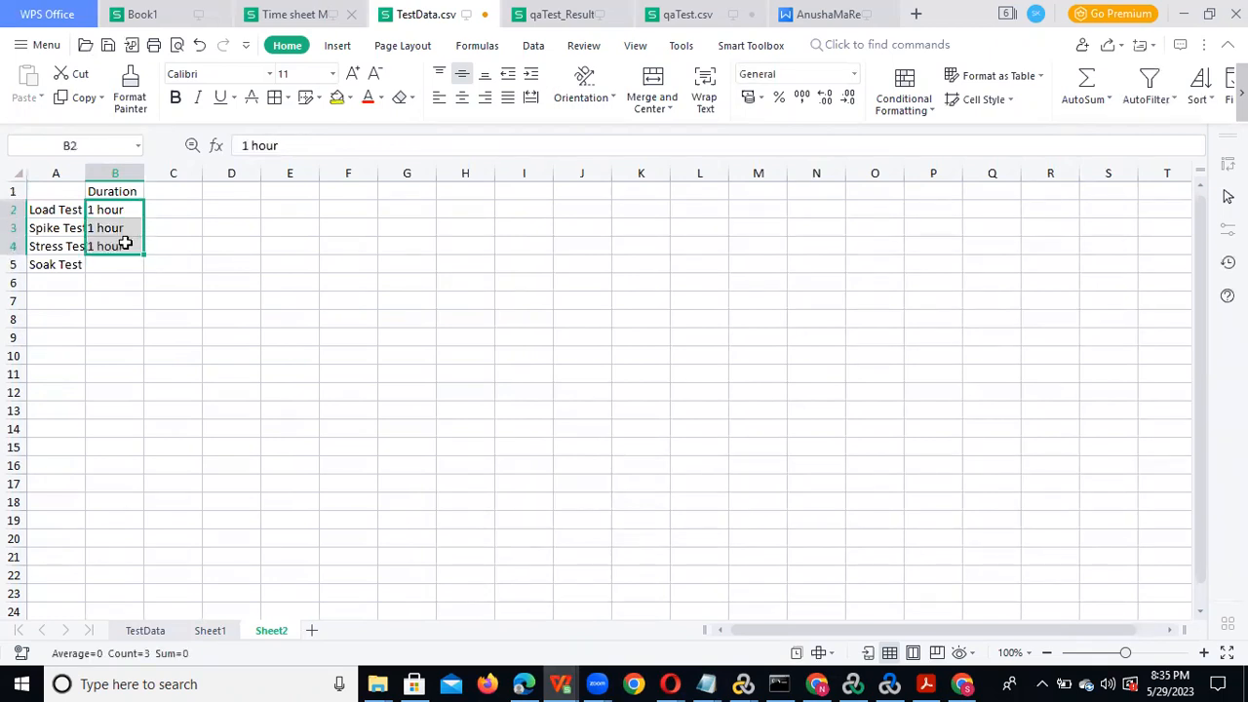
pyautogui.click(117, 263)
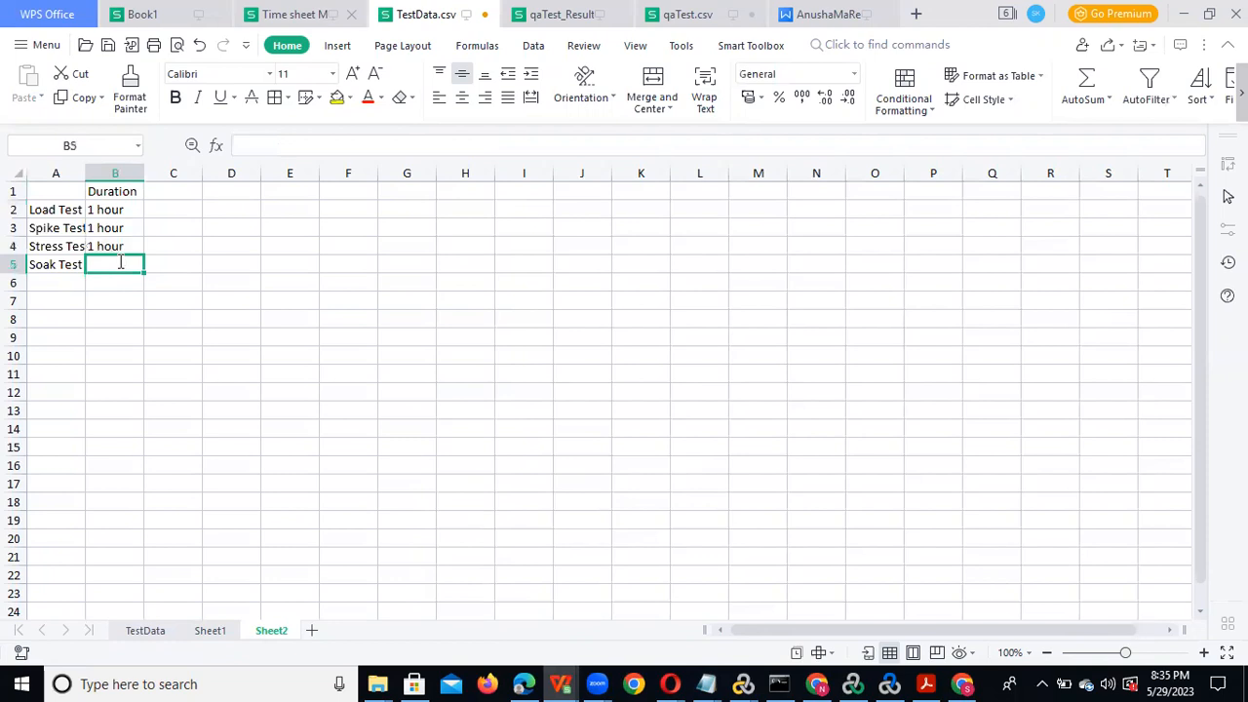
pyautogui.write('8hour')
# - Enter "100=1 X" in C2 as the Load Test's user count
pyautogui.click(175, 211)
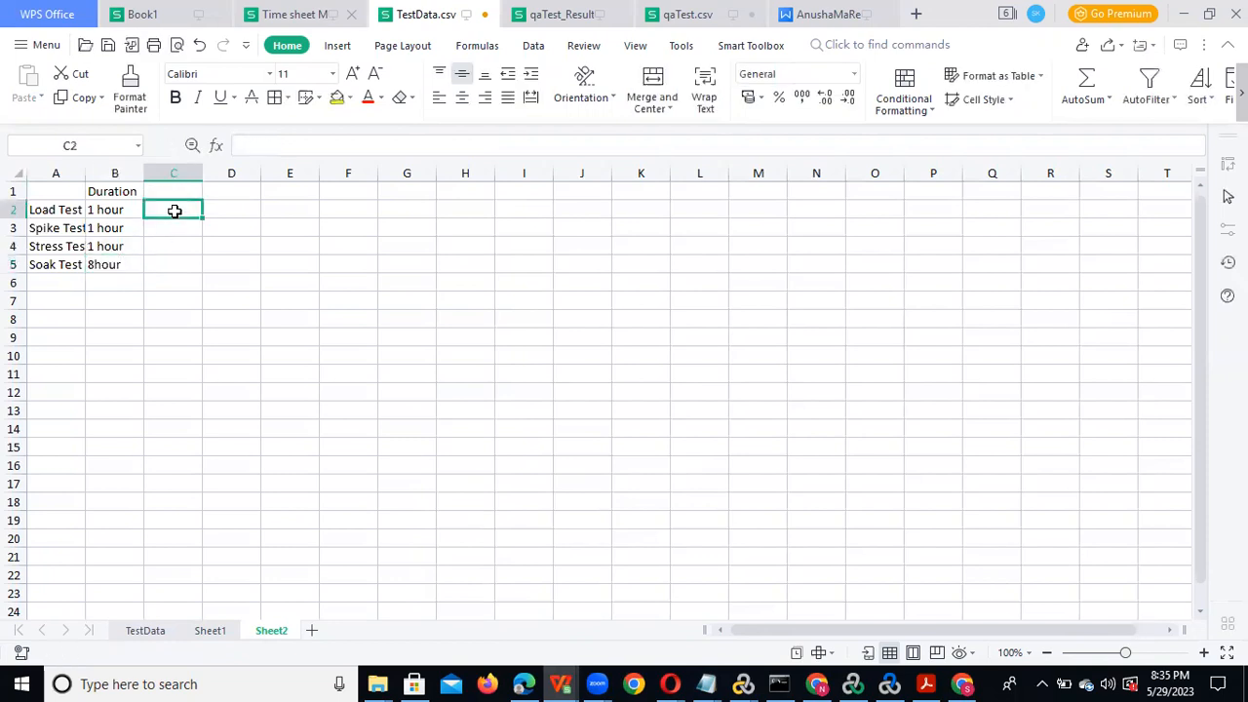
pyautogui.write('100')
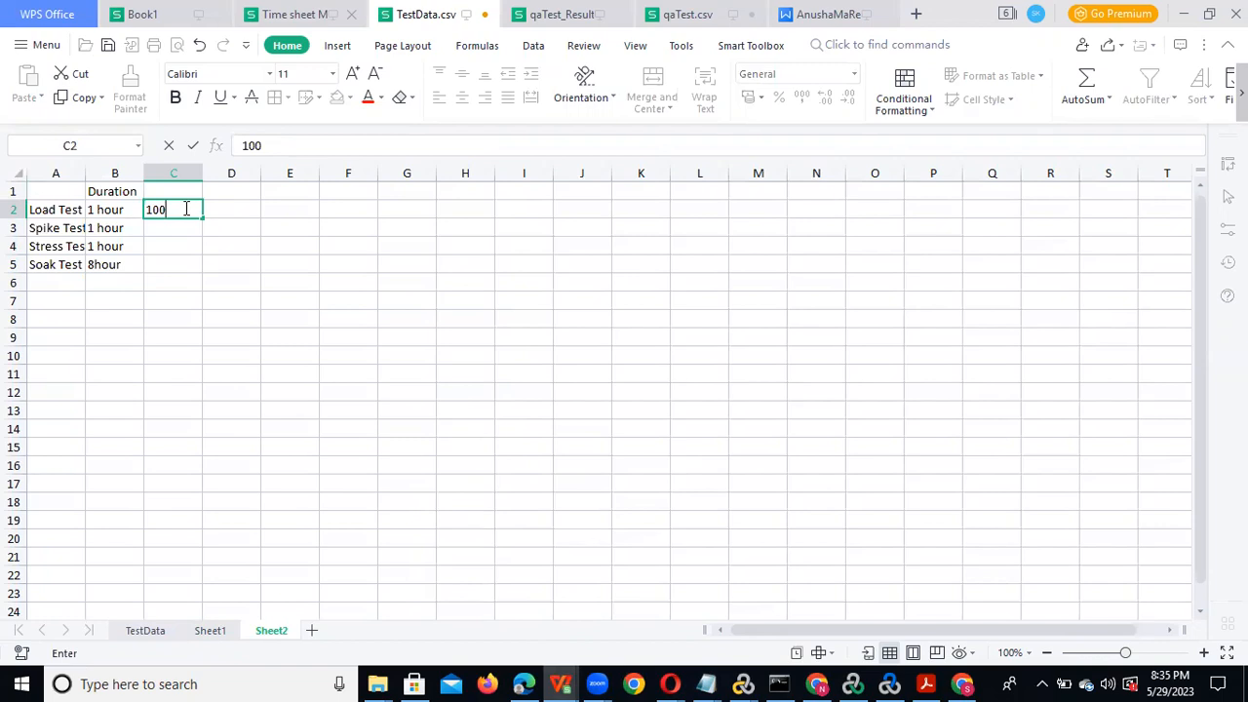
pyautogui.write('=1 X')
pyautogui.click(171, 226)
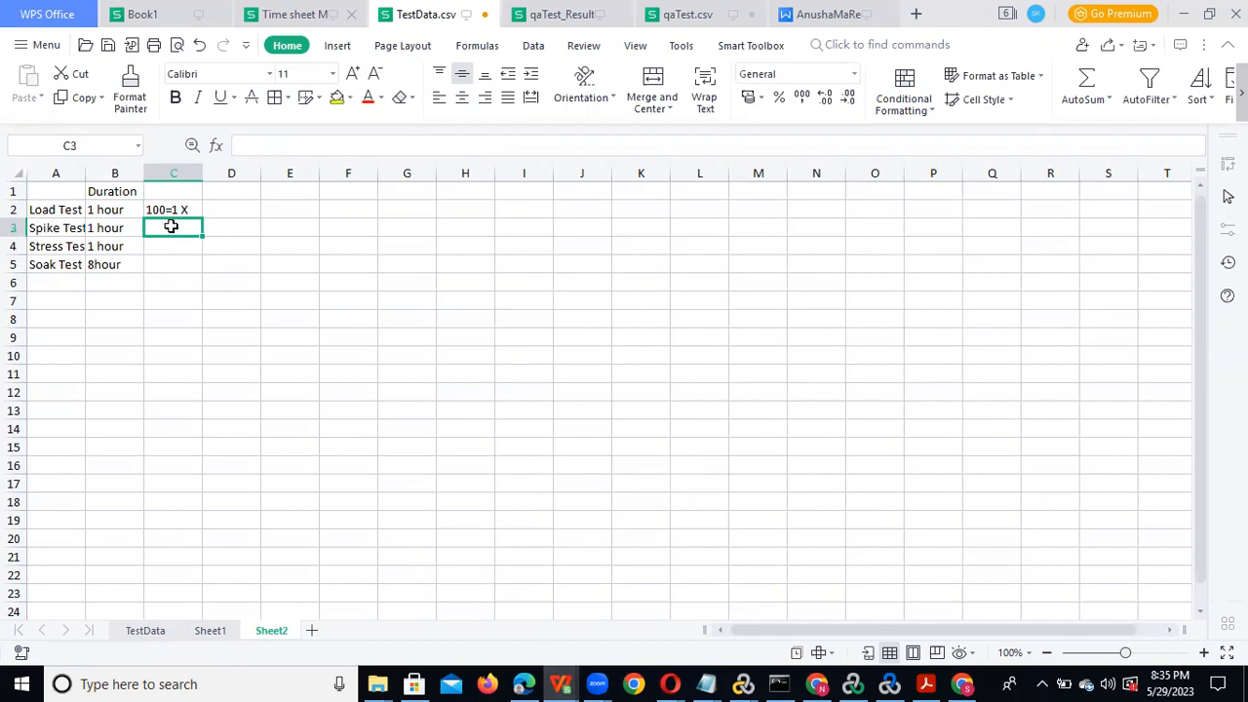
# - Enter the user counts in column C: "3x=300" for Spike Test, "6x=600" for Stress Test and "1x=100" for Soak Test
pyautogui.write('3x')
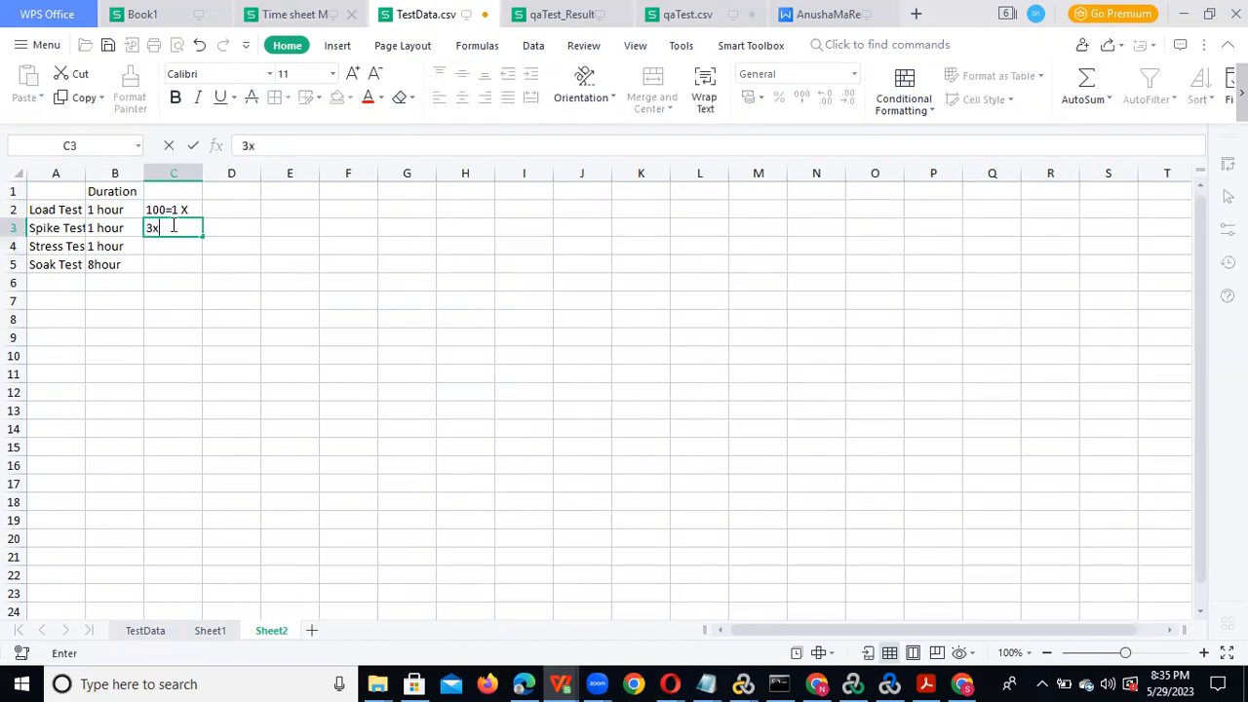
pyautogui.write('=300')
pyautogui.click(170, 243)
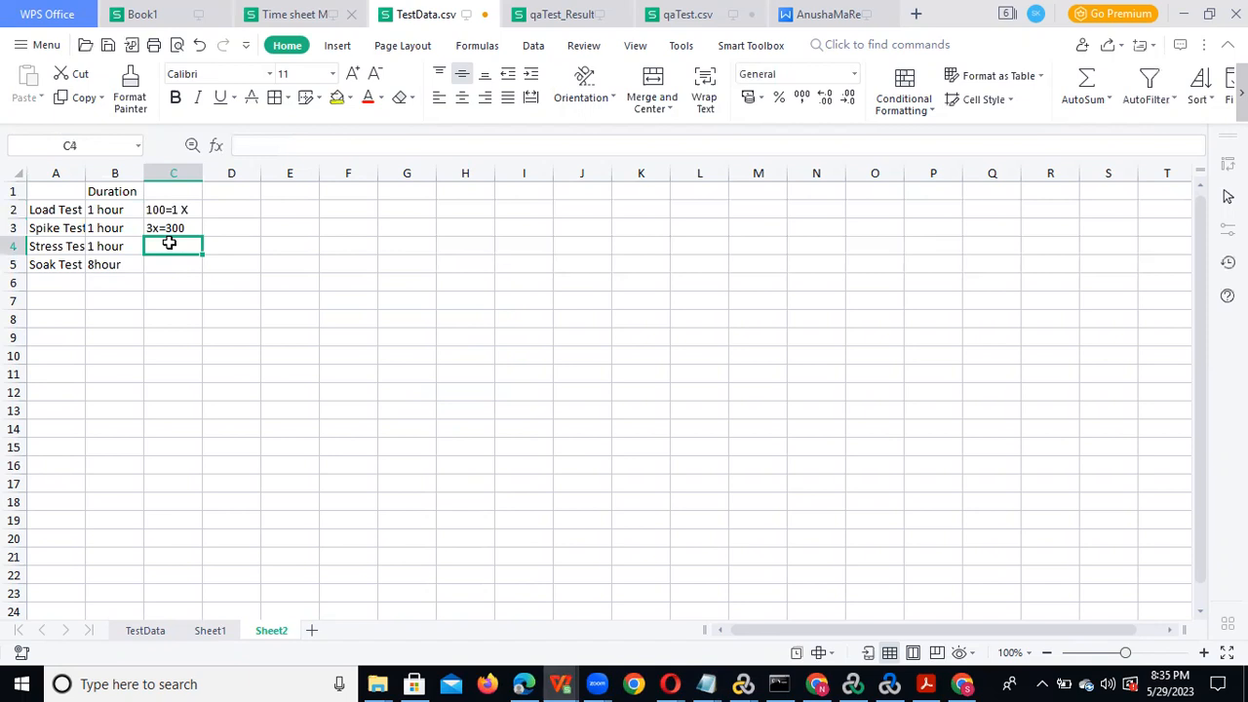
pyautogui.write('6x')
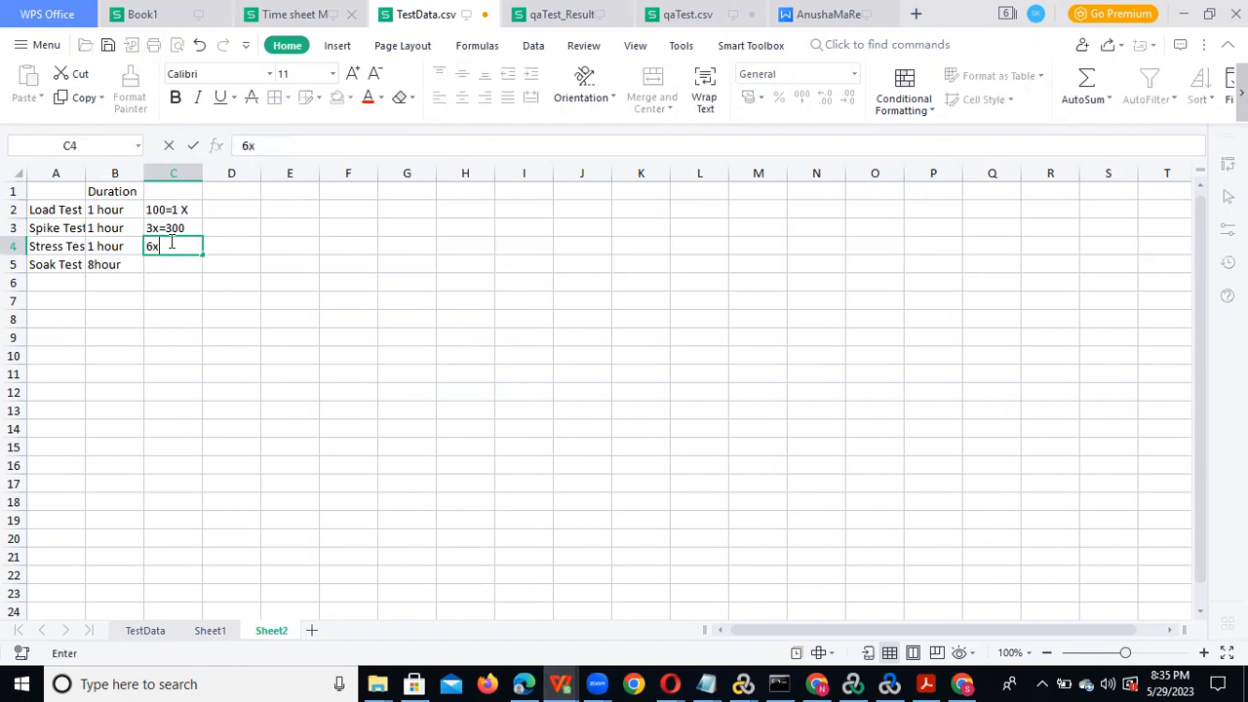
pyautogui.write('=600')
pyautogui.click(158, 264)
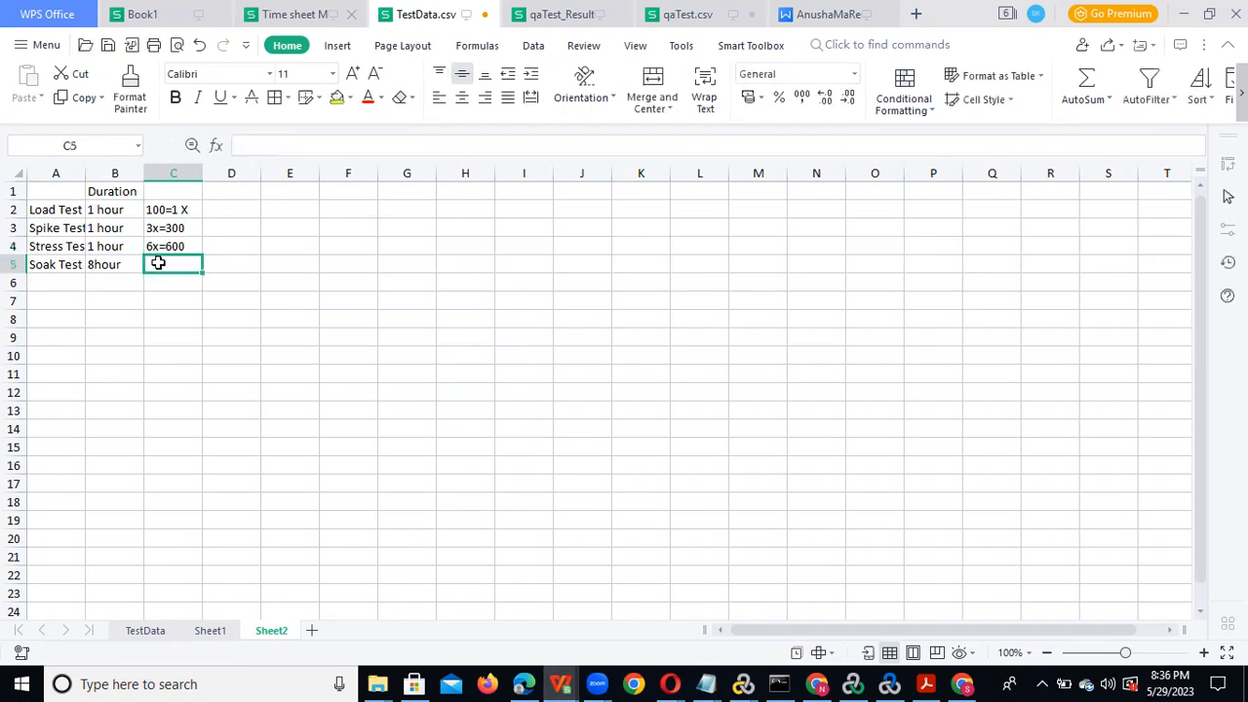
pyautogui.write('1x=')
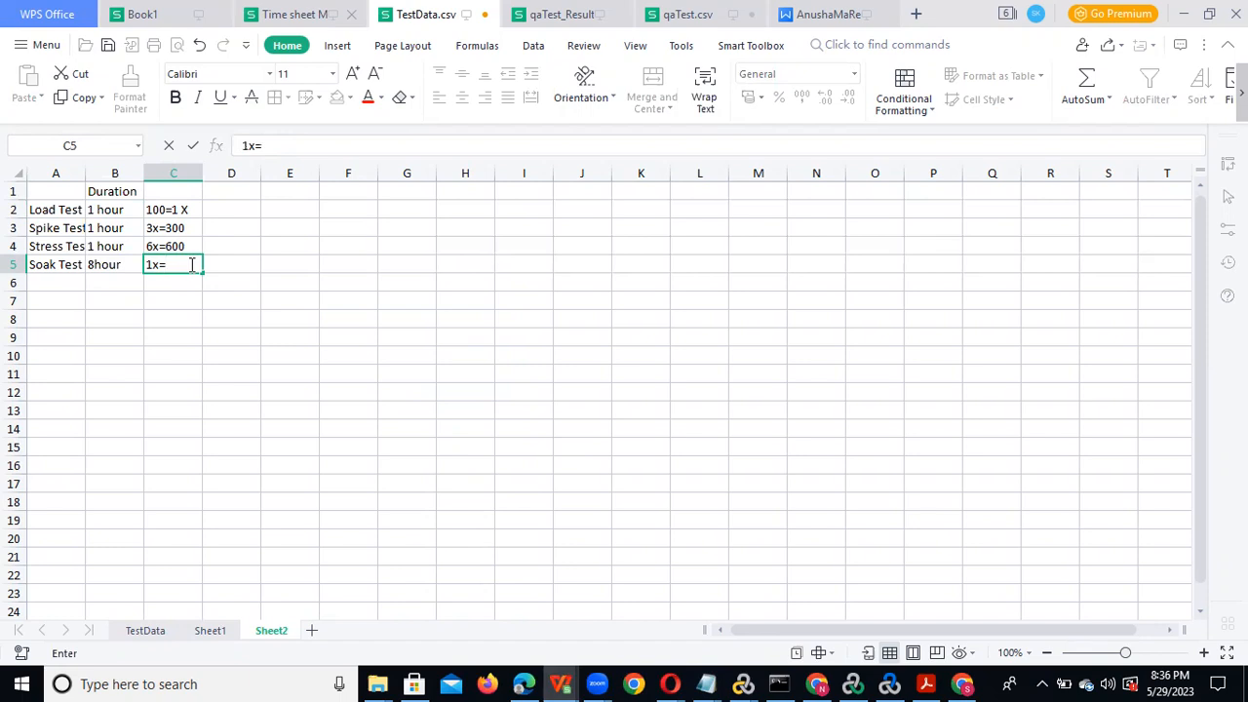
pyautogui.write('100')
pyautogui.click(319, 338)
pyautogui.moveTo(41, 209); pyautogui.dragTo(173, 262)
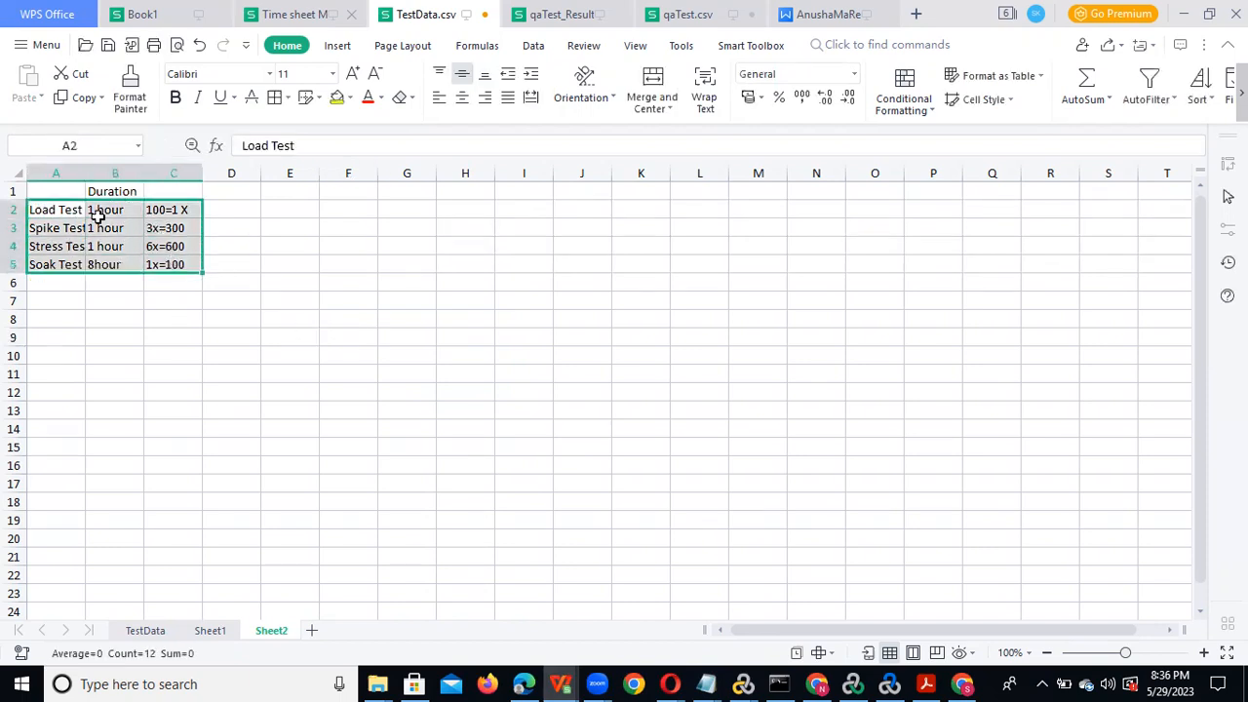
pyautogui.click(190, 212)
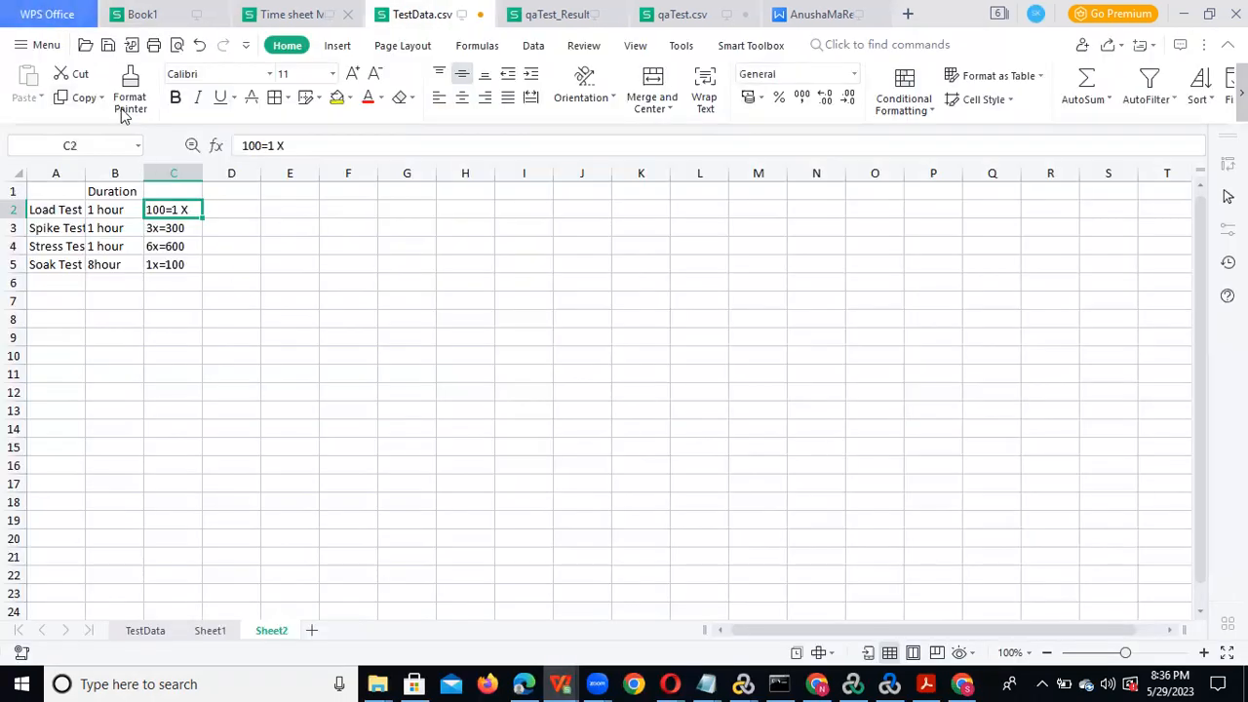
# - Look through the WPS Office start page, presentation templates and other open files, and return to the TestData workbook
pyautogui.click(53, 17)
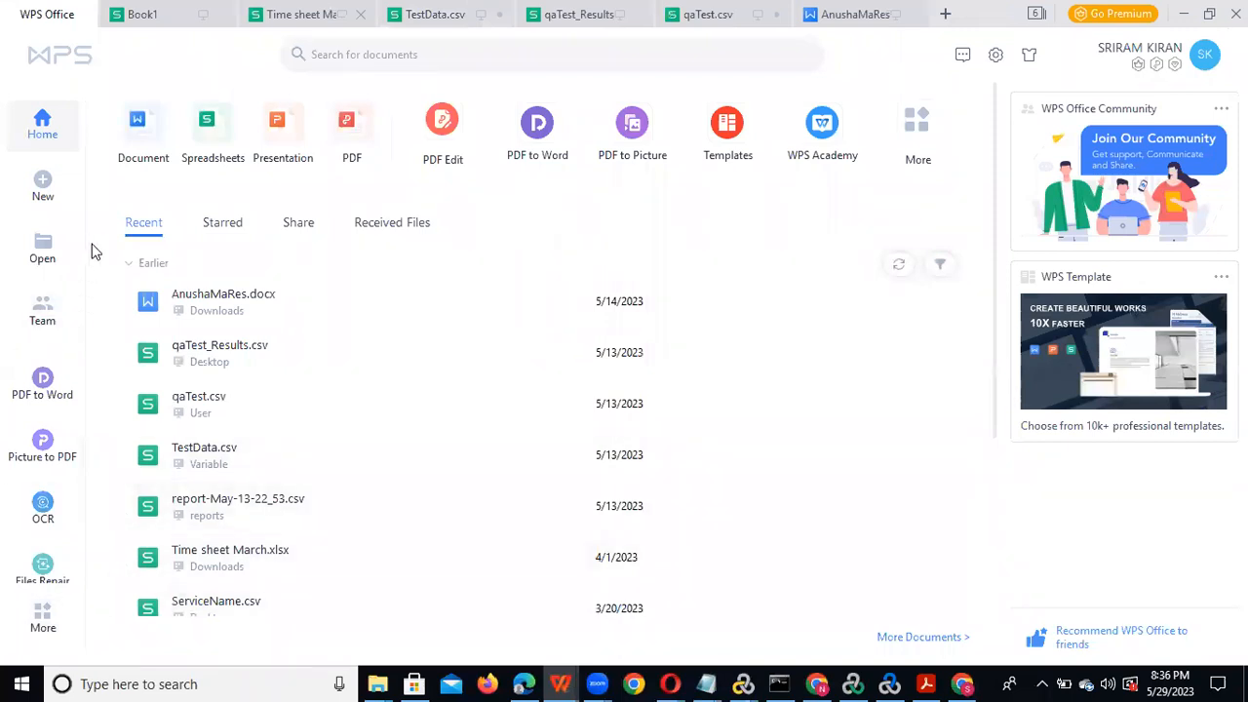
pyautogui.click(294, 134)
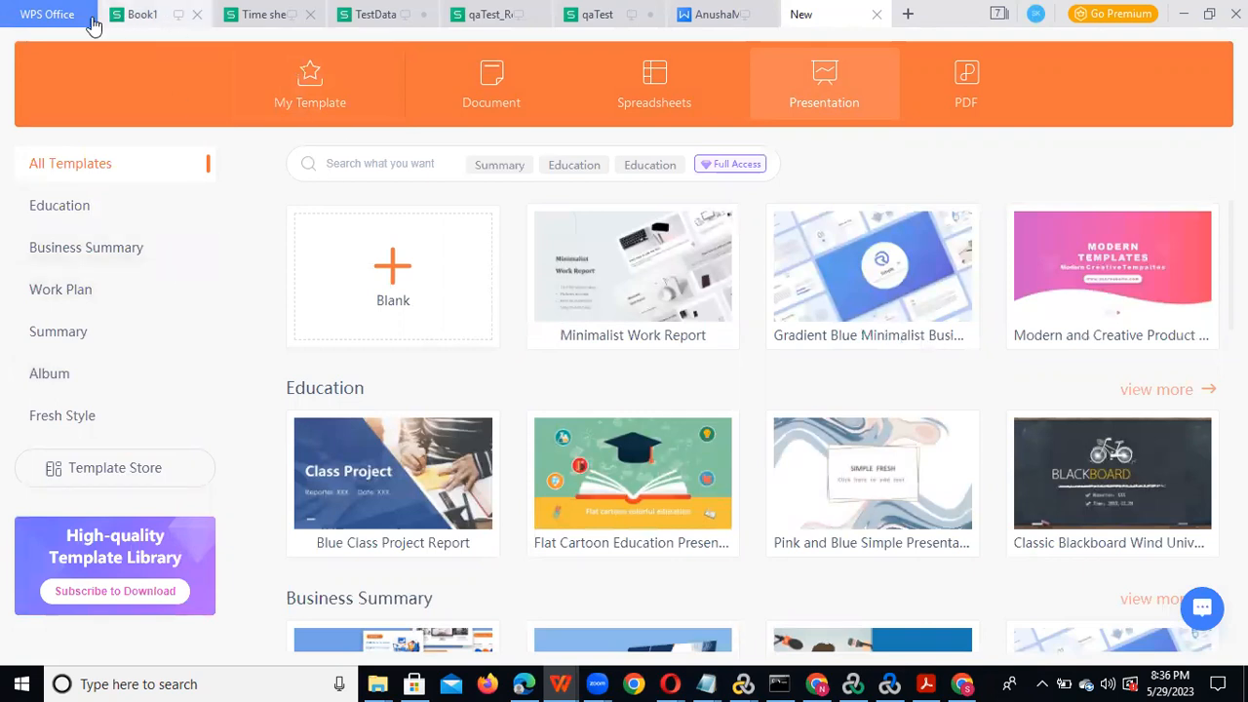
pyautogui.click(59, 17)
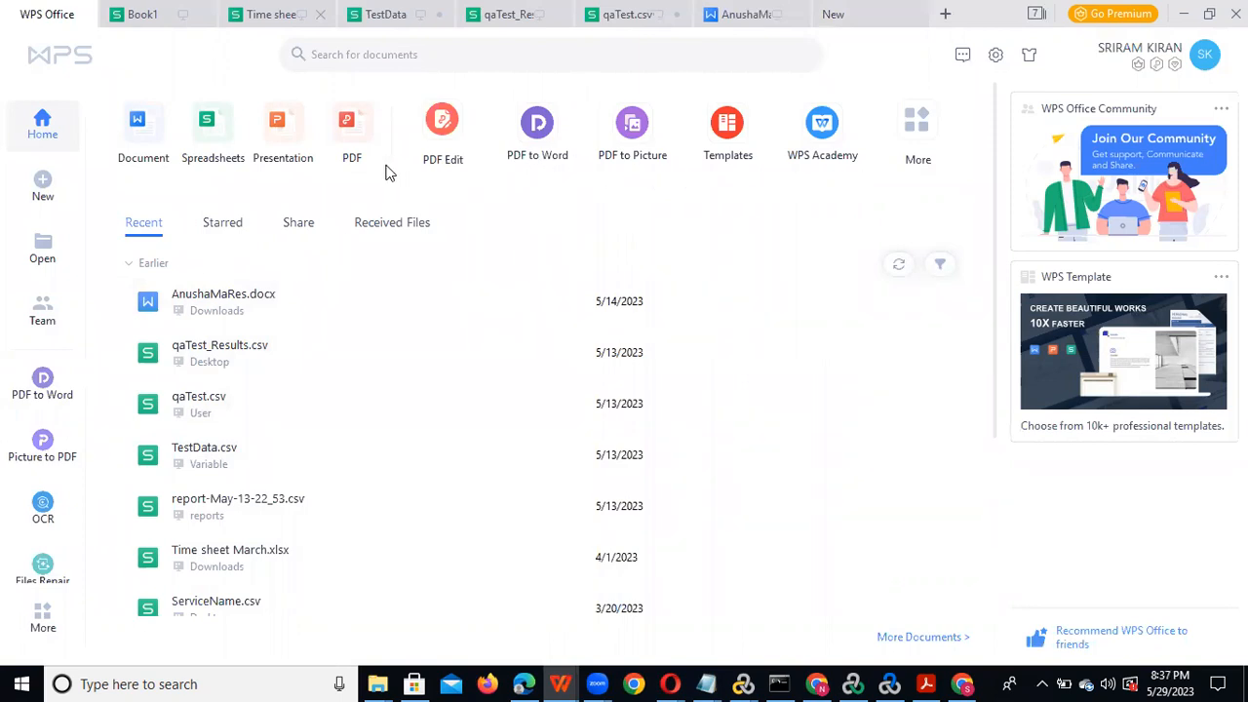
pyautogui.click(140, 23)
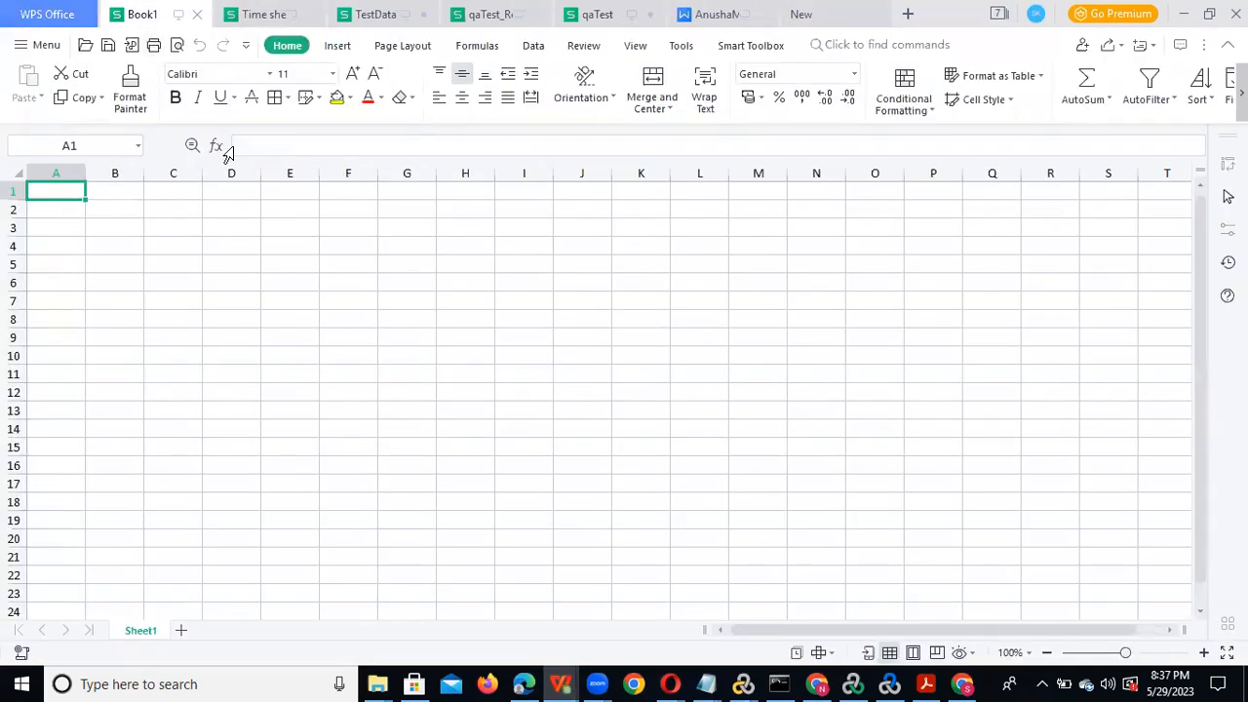
pyautogui.click(270, 17)
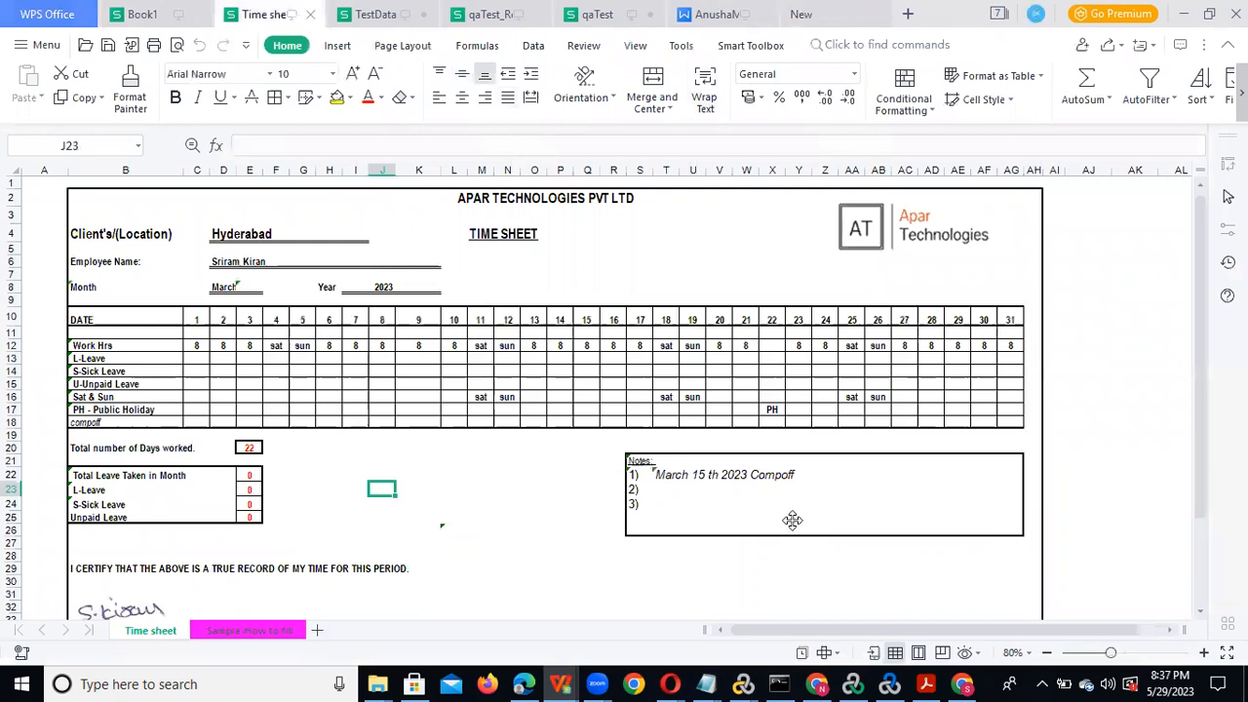
pyautogui.click(831, 14)
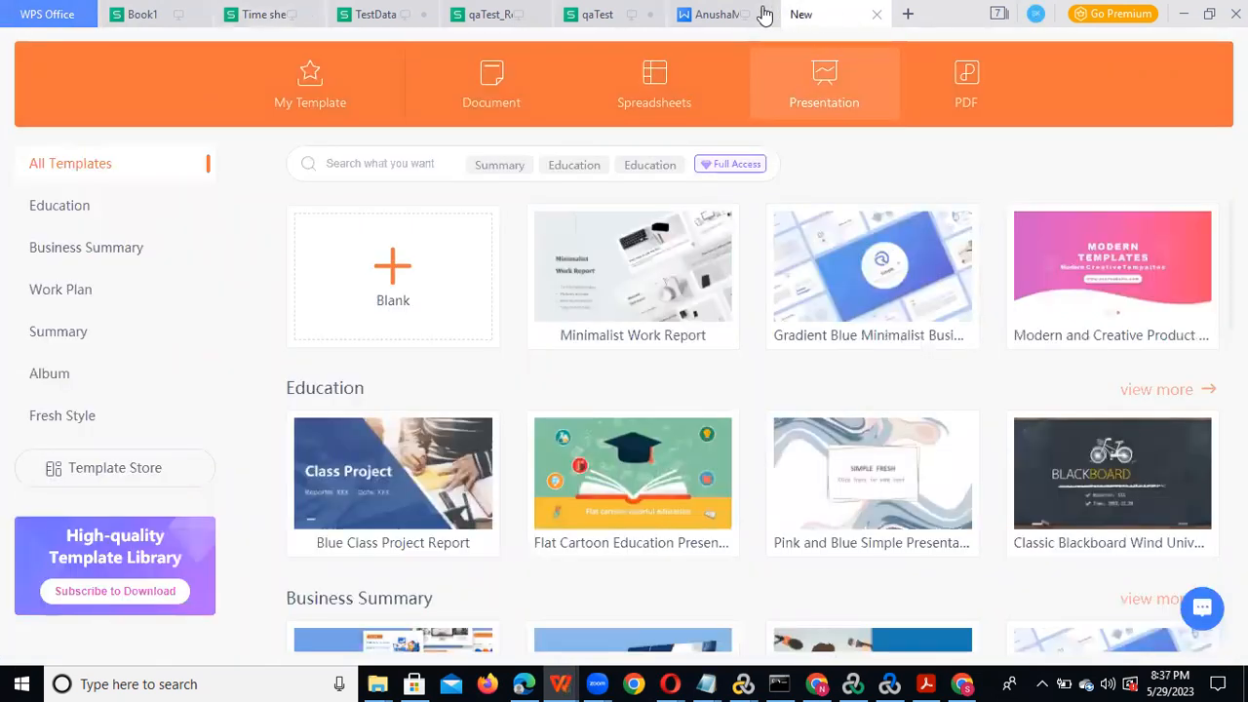
pyautogui.click(597, 17)
pyautogui.click(485, 18)
pyautogui.click(376, 12)
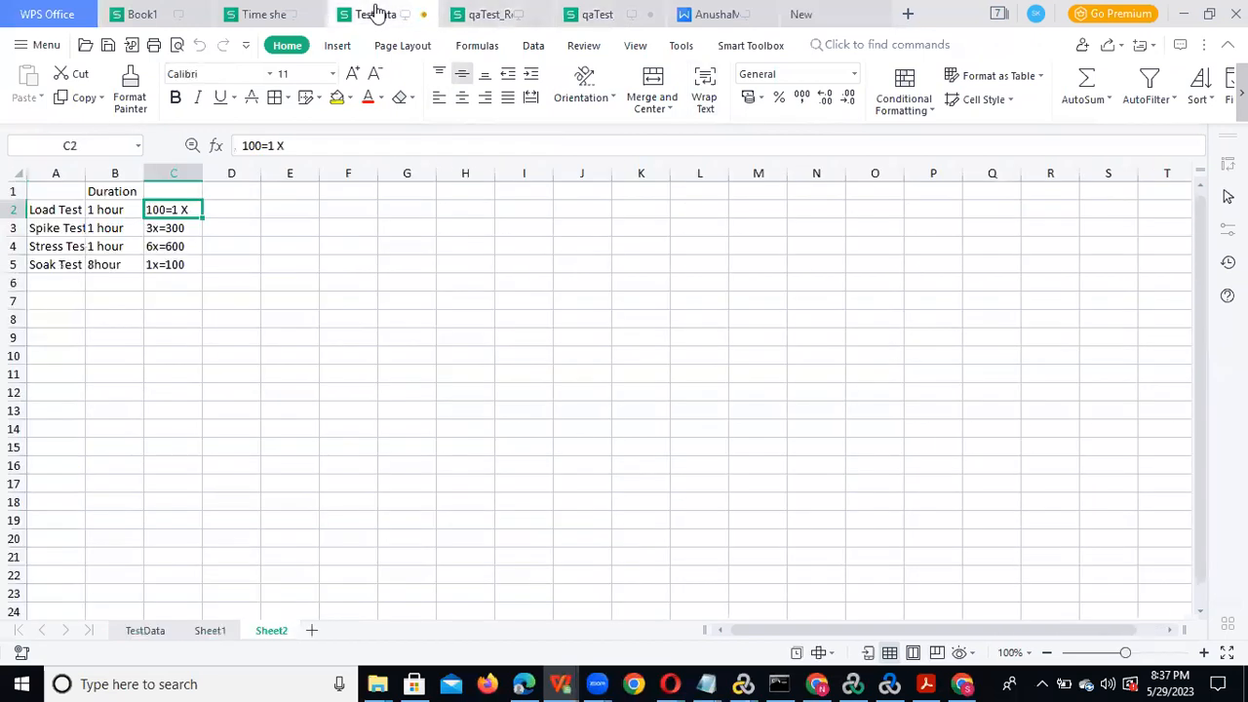
pyautogui.click(292, 248)
pyautogui.moveTo(235, 210); pyautogui.dragTo(354, 251)
pyautogui.click(499, 332)
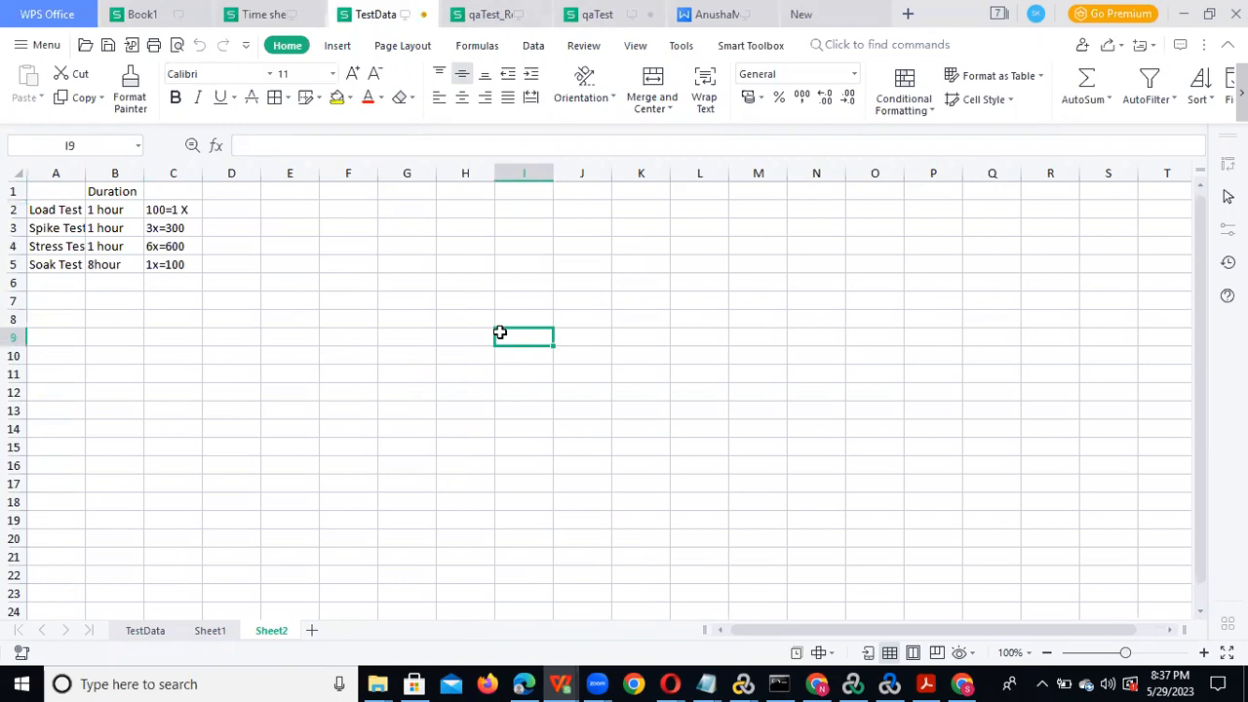
pyautogui.click(408, 355)
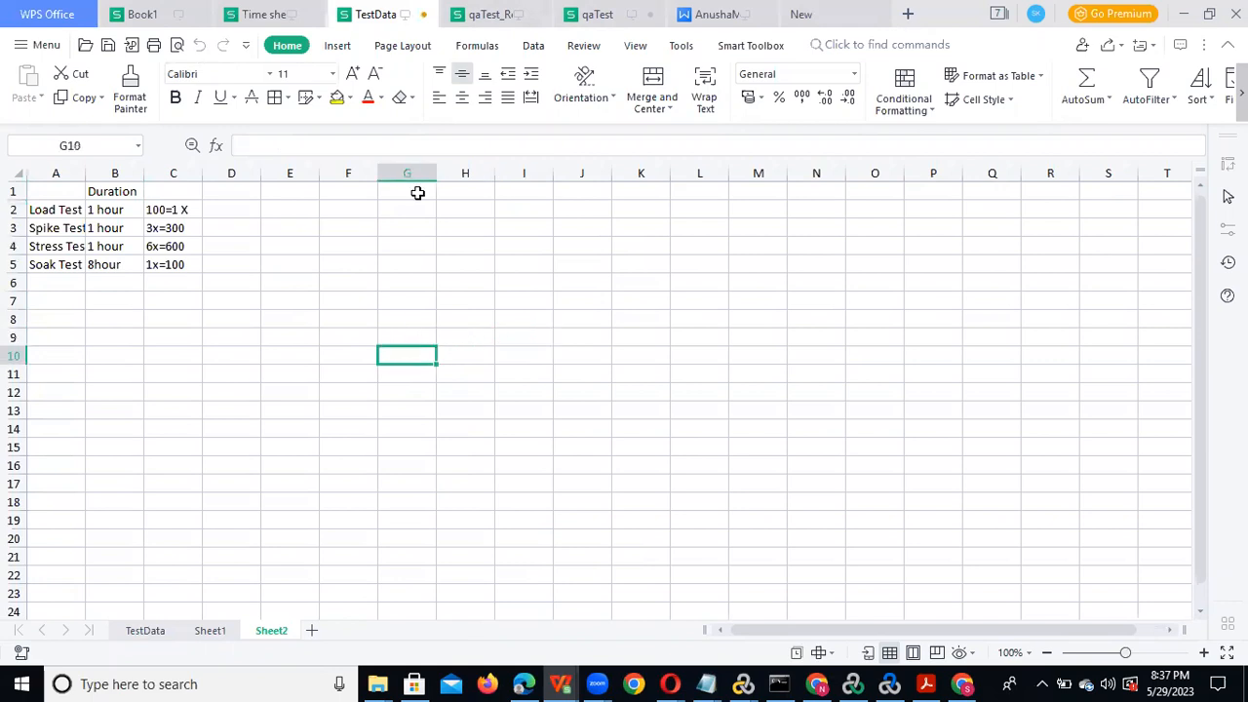
pyautogui.click(348, 98)
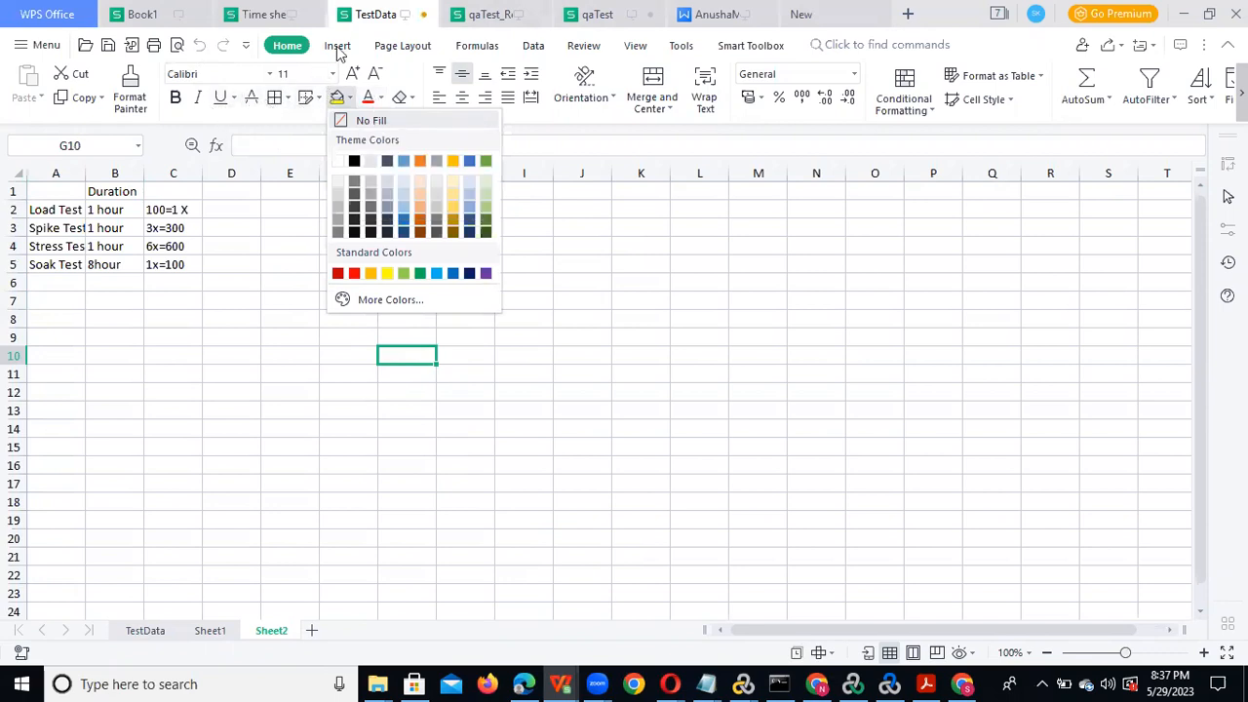
pyautogui.click(692, 475)
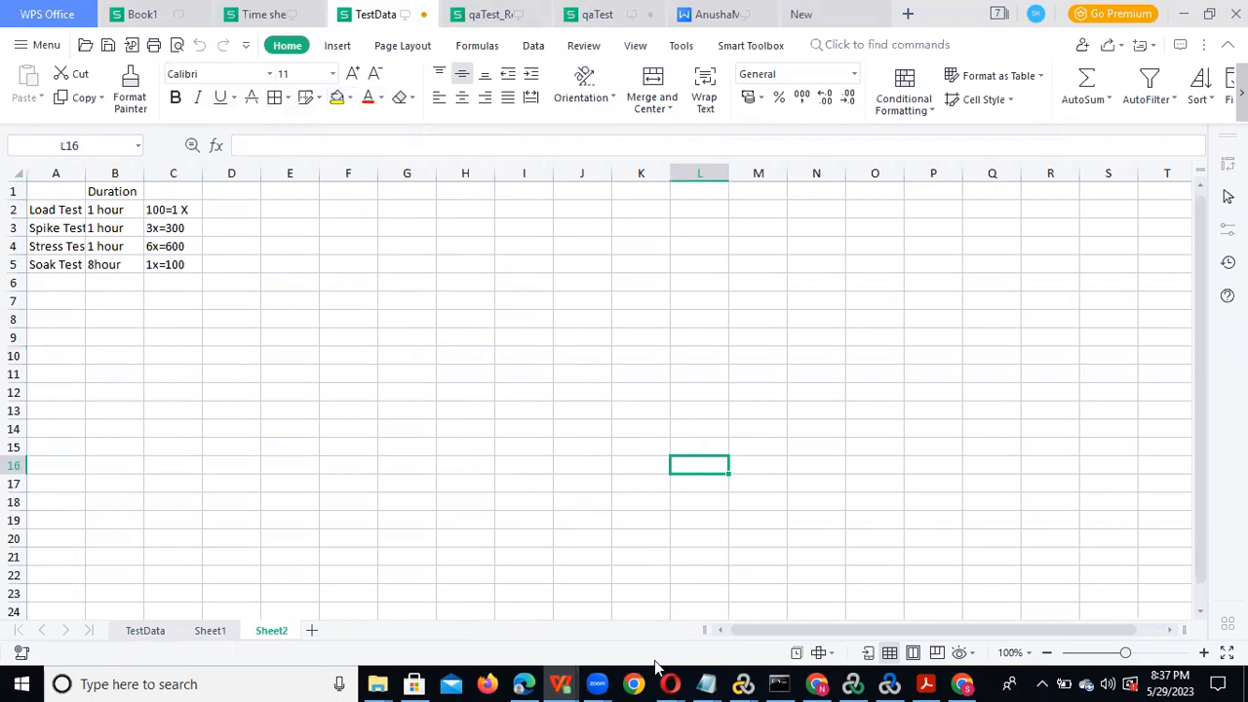
# - Switch to File Explorer, examine the Program Files and Program Files (x86) folders on drive C, and show the desktop
pyautogui.click(177, 683)
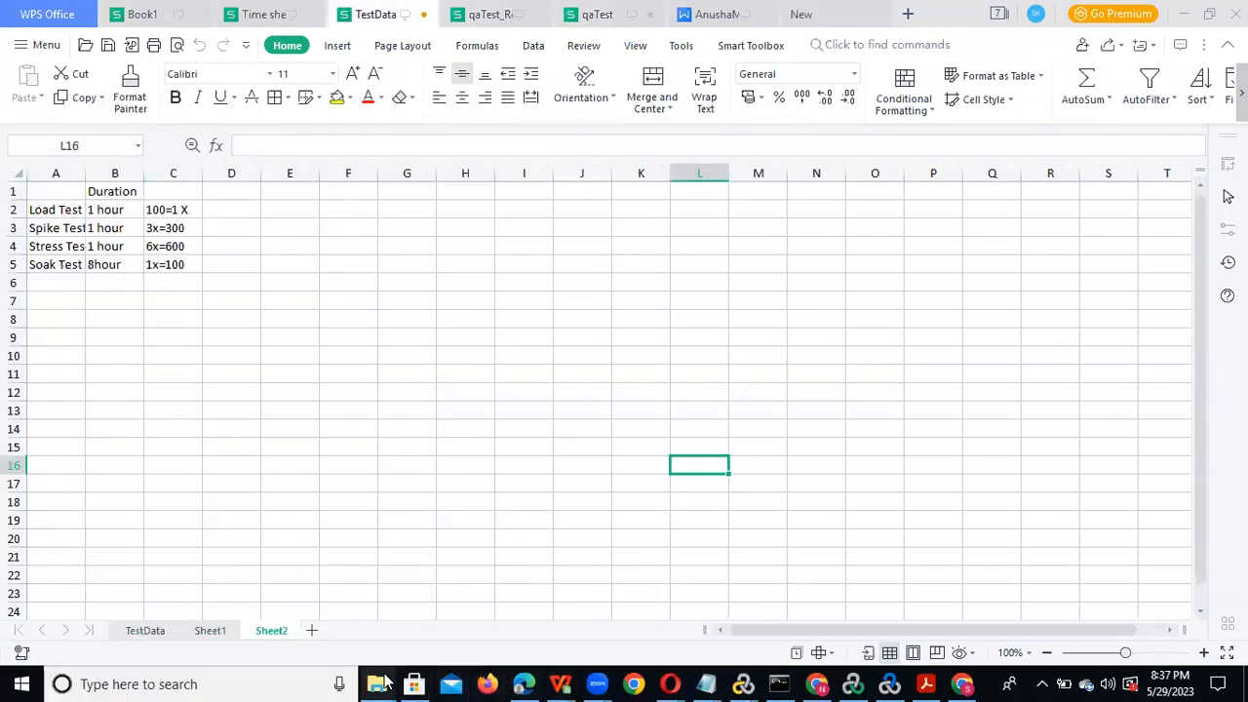
pyautogui.click(379, 685)
pyautogui.click(685, 407)
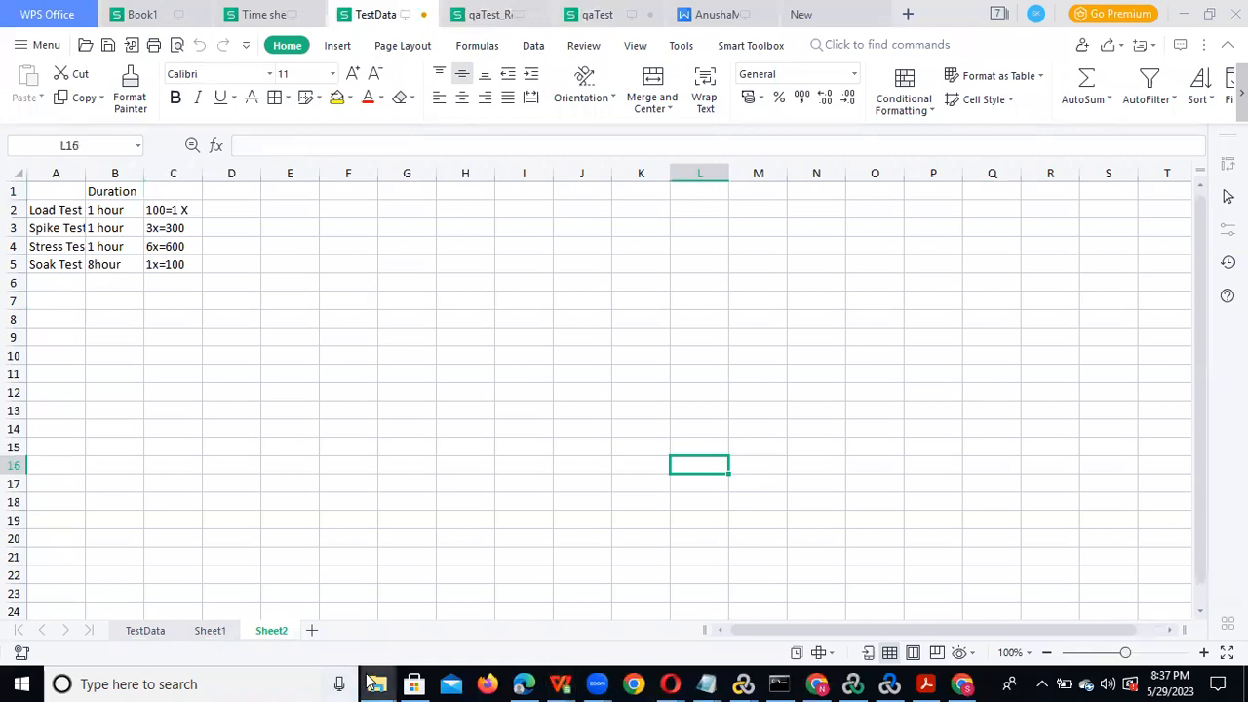
pyautogui.moveTo(378, 685)
pyautogui.click(368, 644)
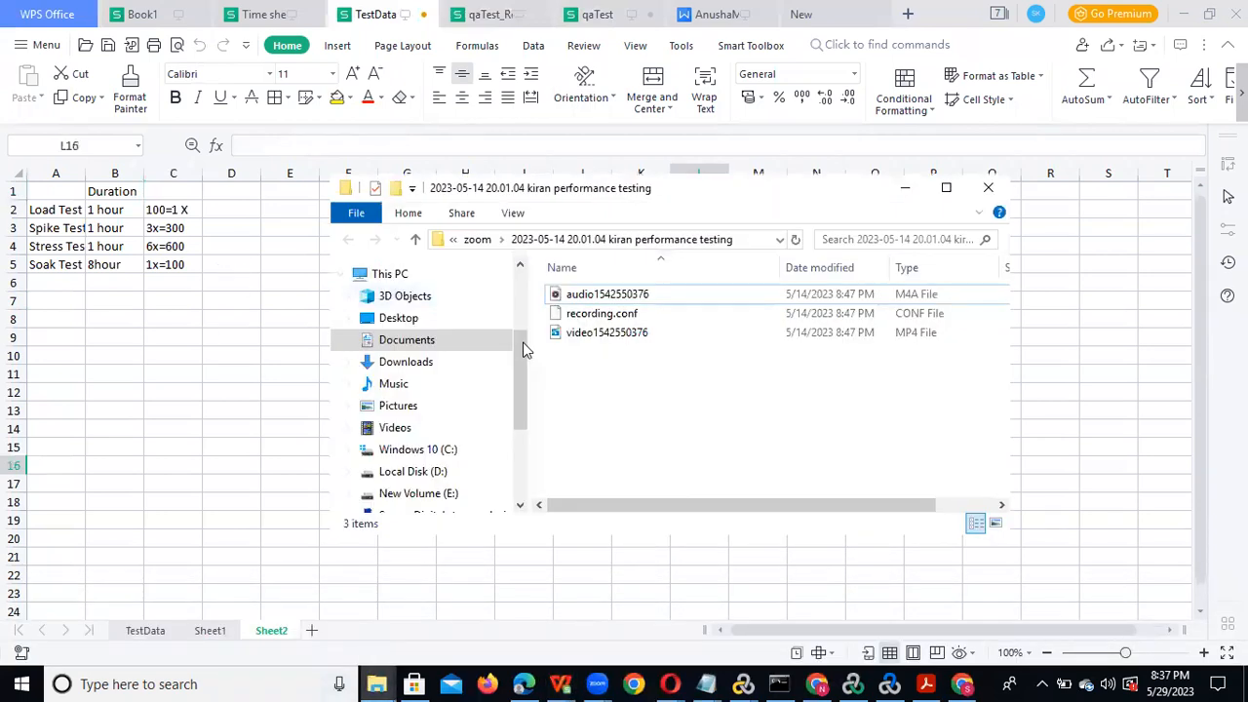
pyautogui.click(415, 449)
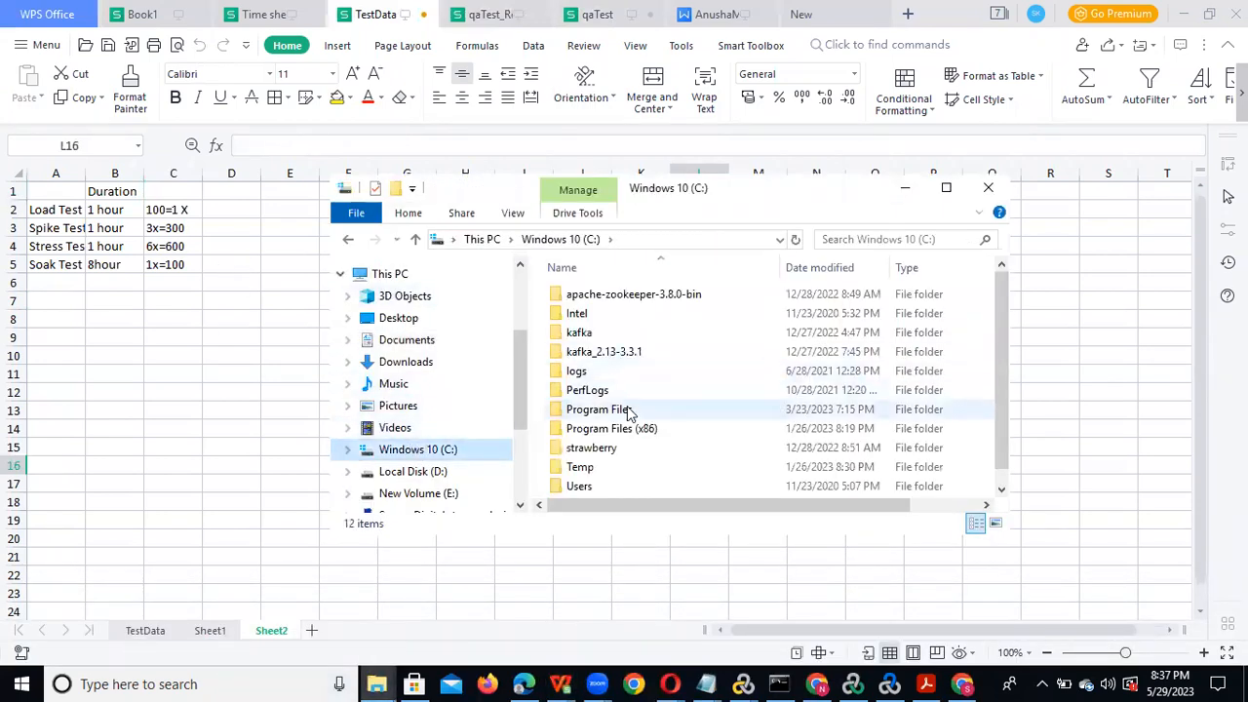
pyautogui.doubleClick(619, 415)
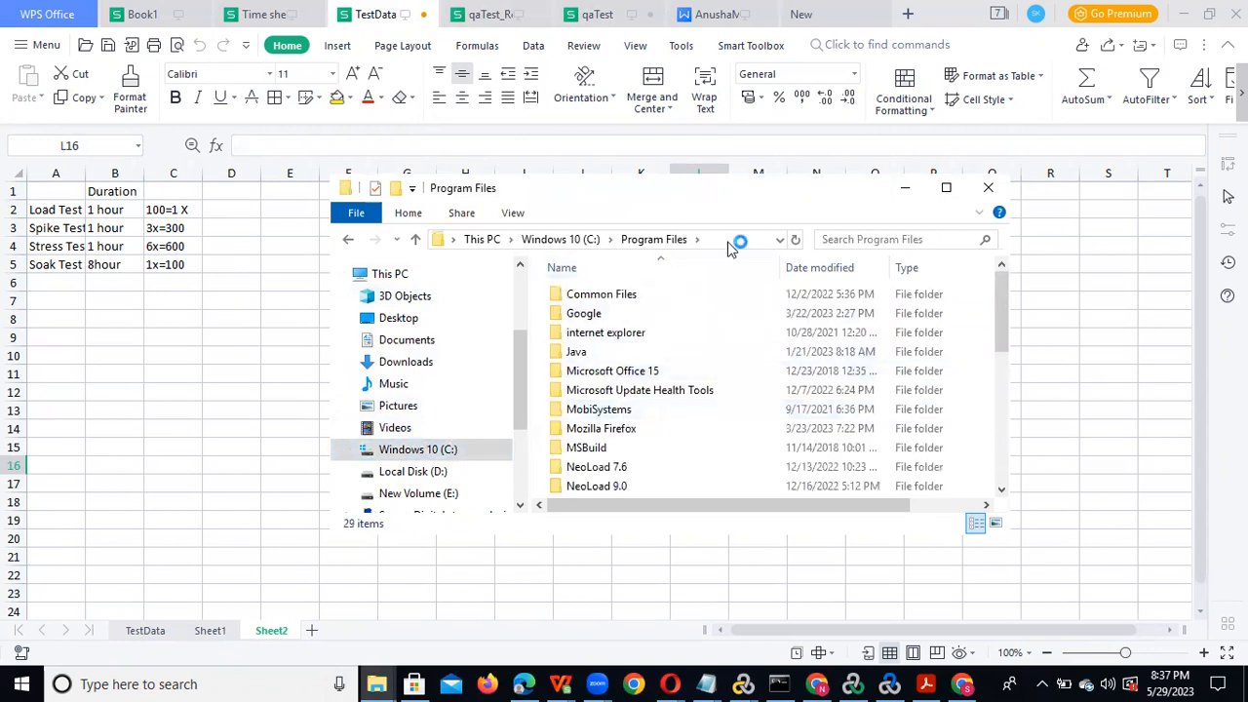
pyautogui.click(729, 243)
pyautogui.click(635, 410)
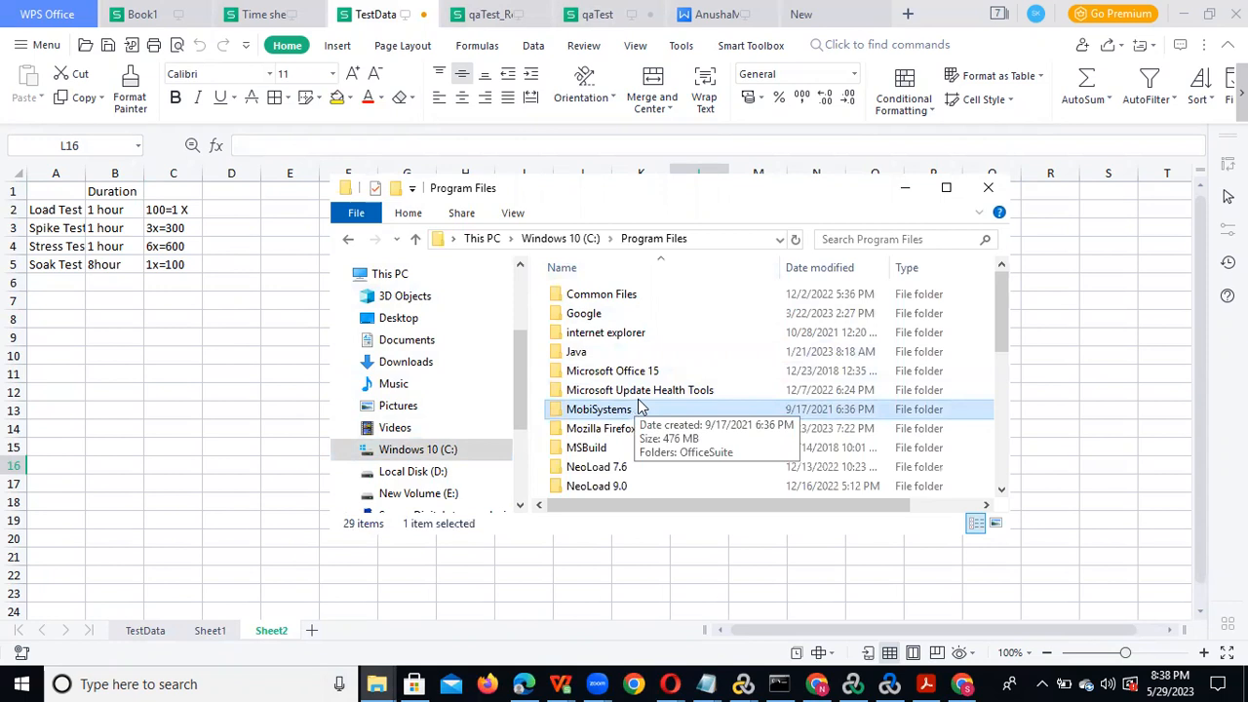
pyautogui.moveTo(1002, 303); pyautogui.dragTo(661, 301)
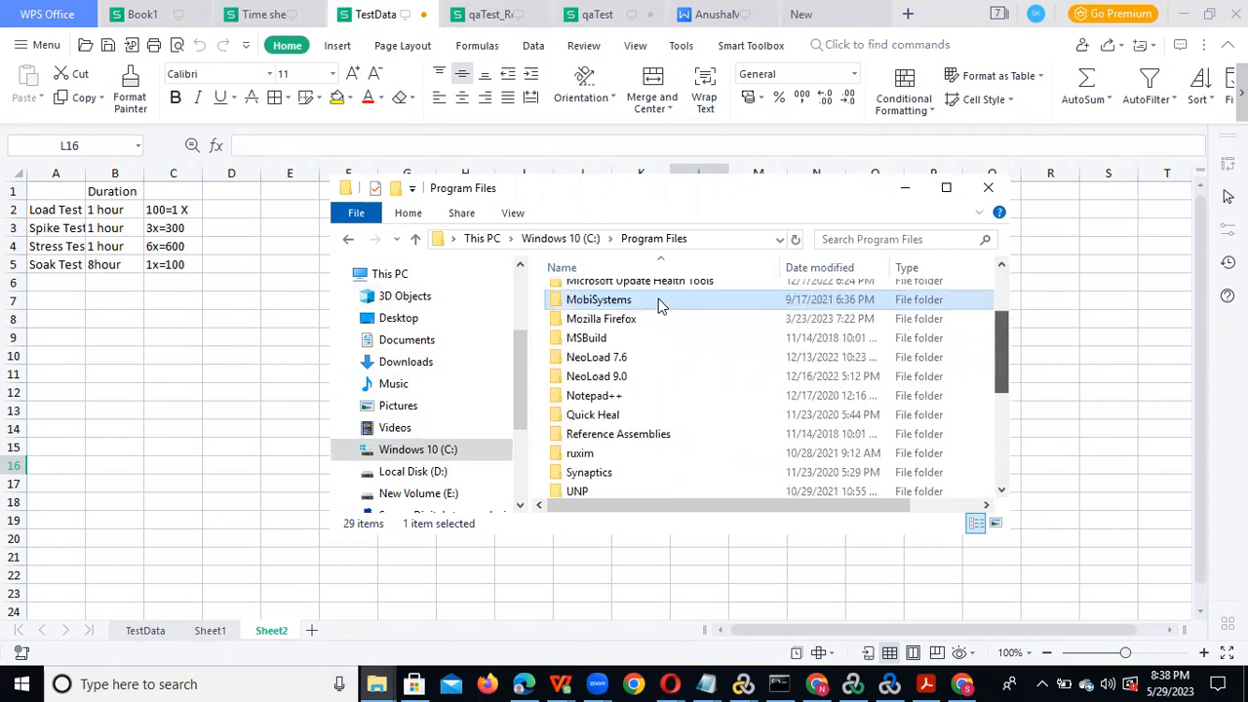
pyautogui.click(563, 237)
pyautogui.click(616, 433)
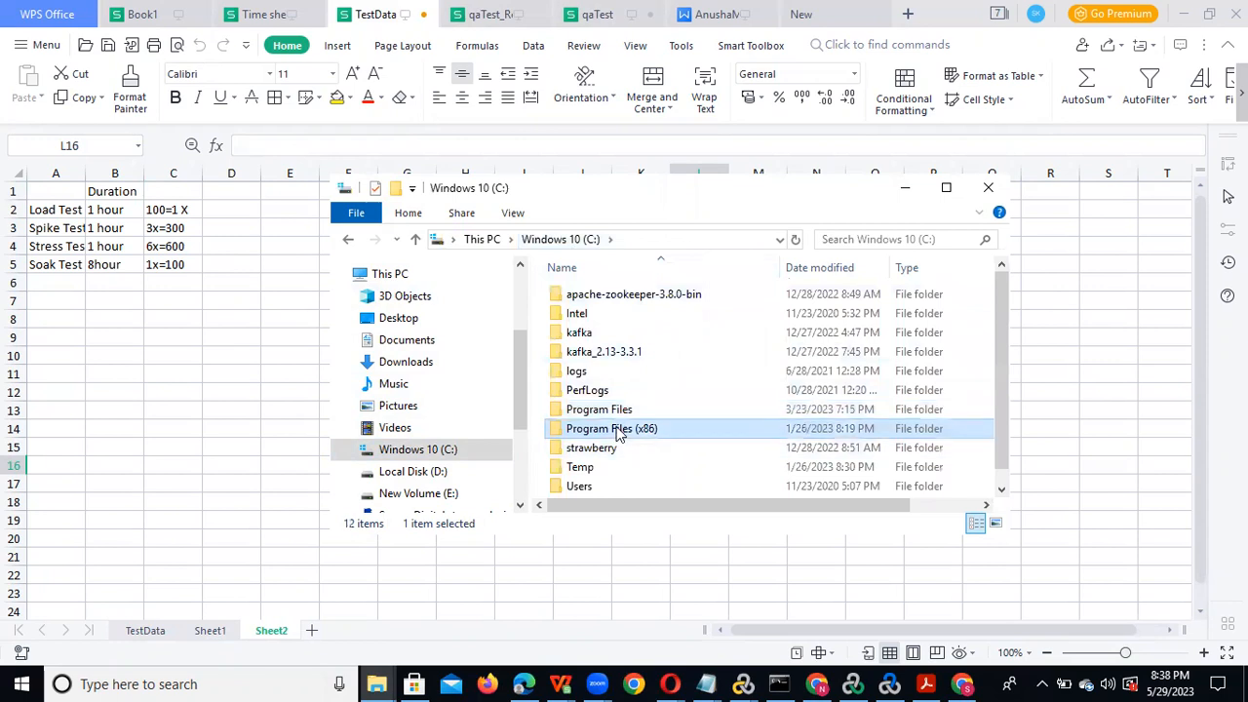
pyautogui.doubleClick(616, 433)
pyautogui.click(617, 433)
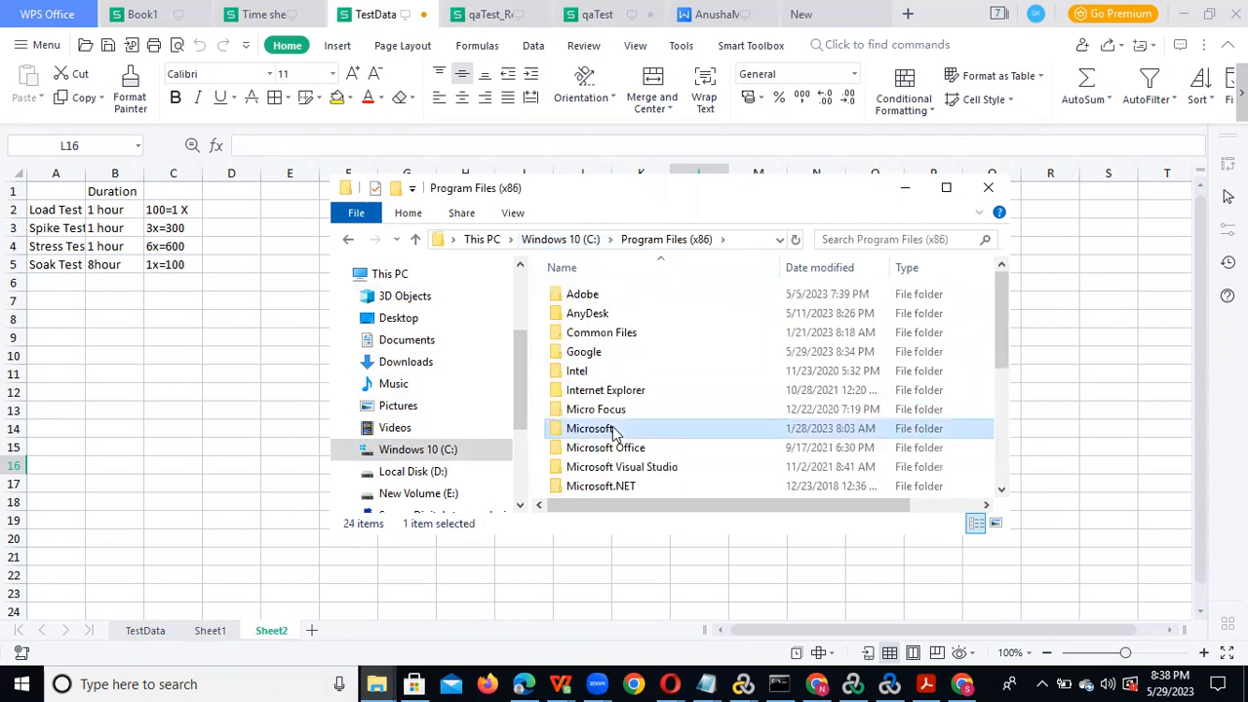
pyautogui.moveTo(1001, 313); pyautogui.dragTo(1001, 469)
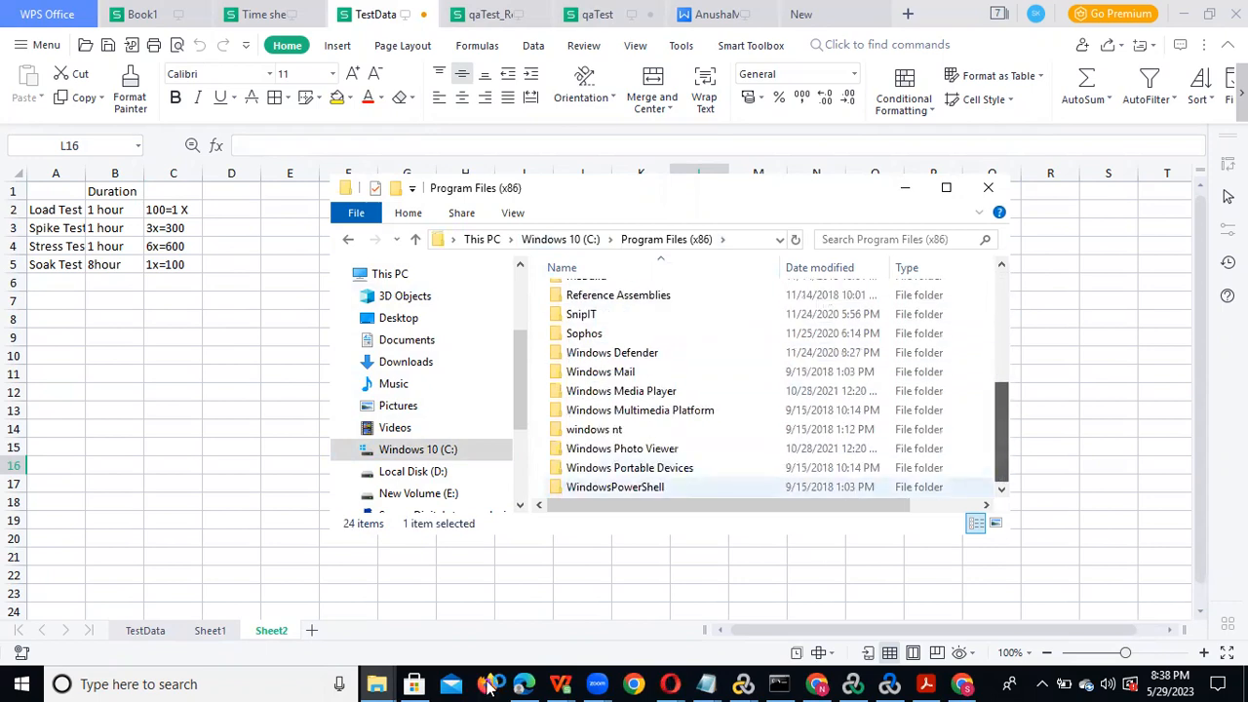
pyautogui.click(1245, 686)
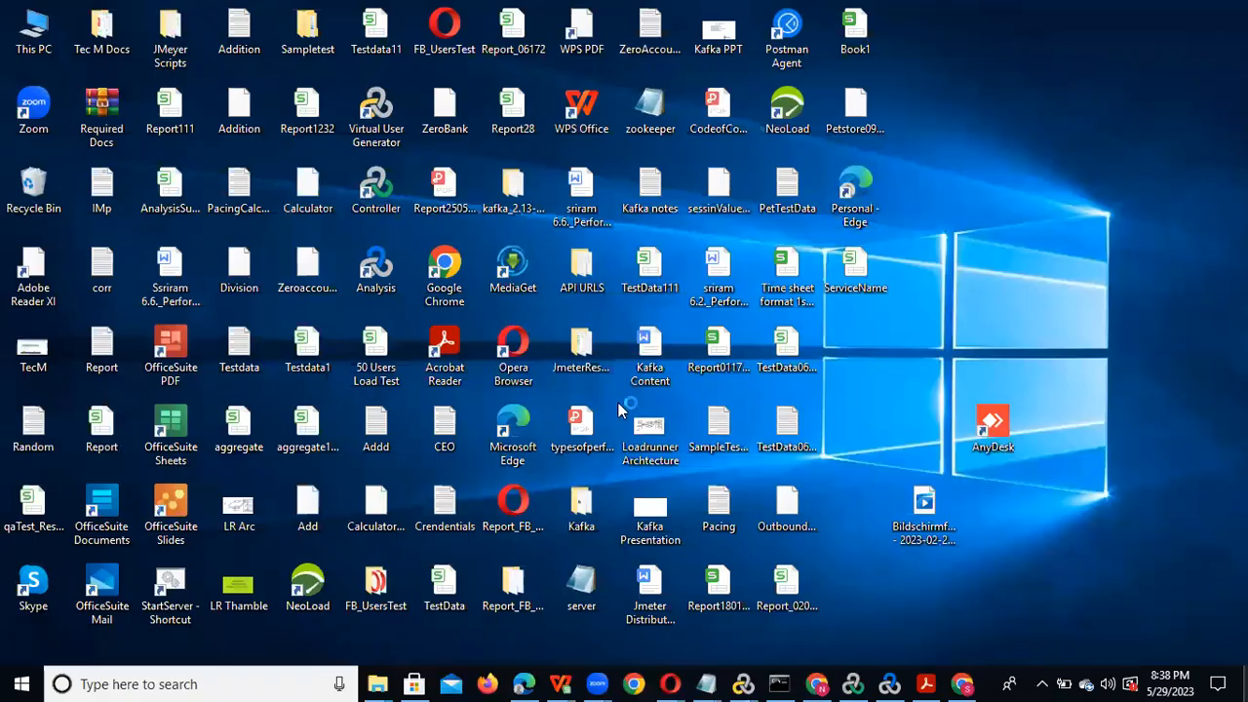
pyautogui.click(792, 434)
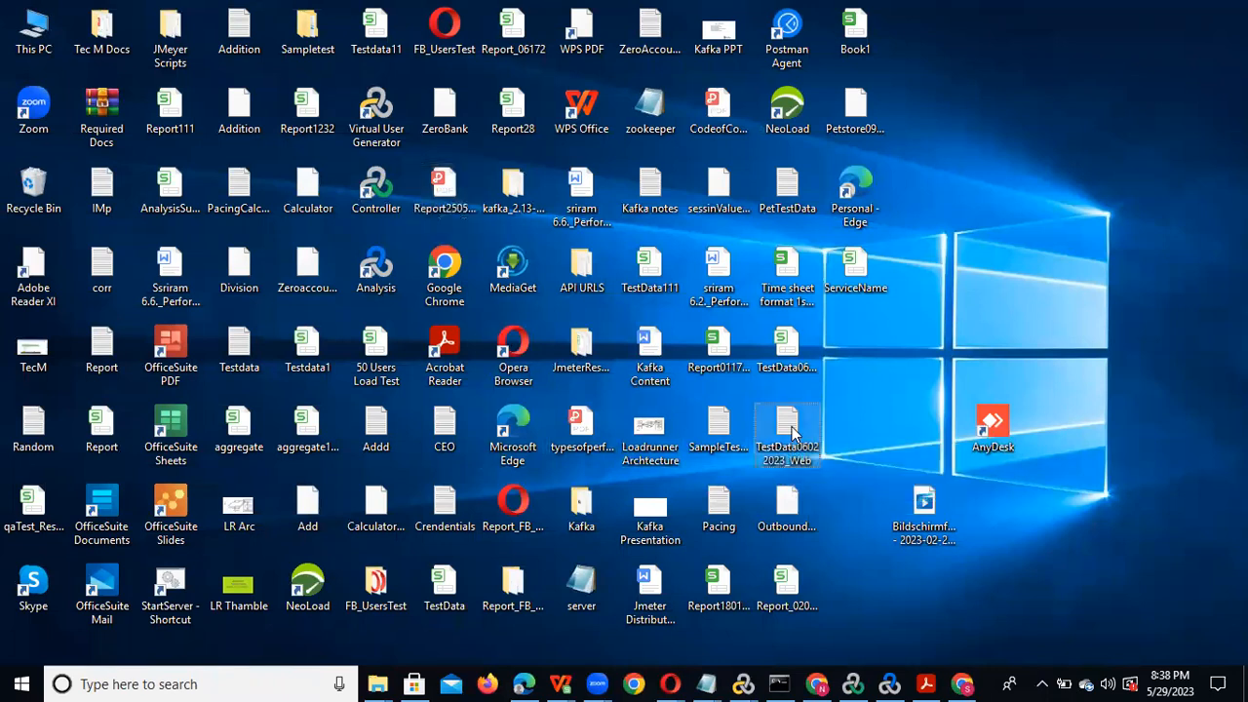
pyautogui.rightClick(791, 434)
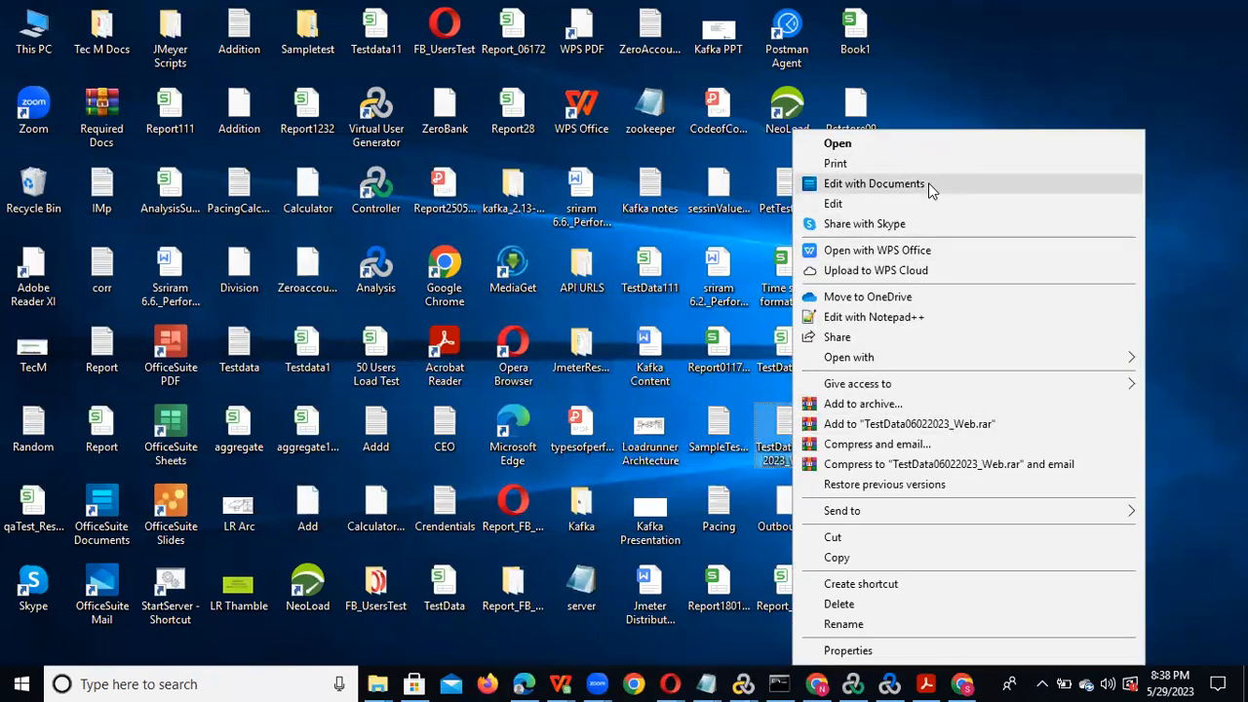
pyautogui.click(915, 205)
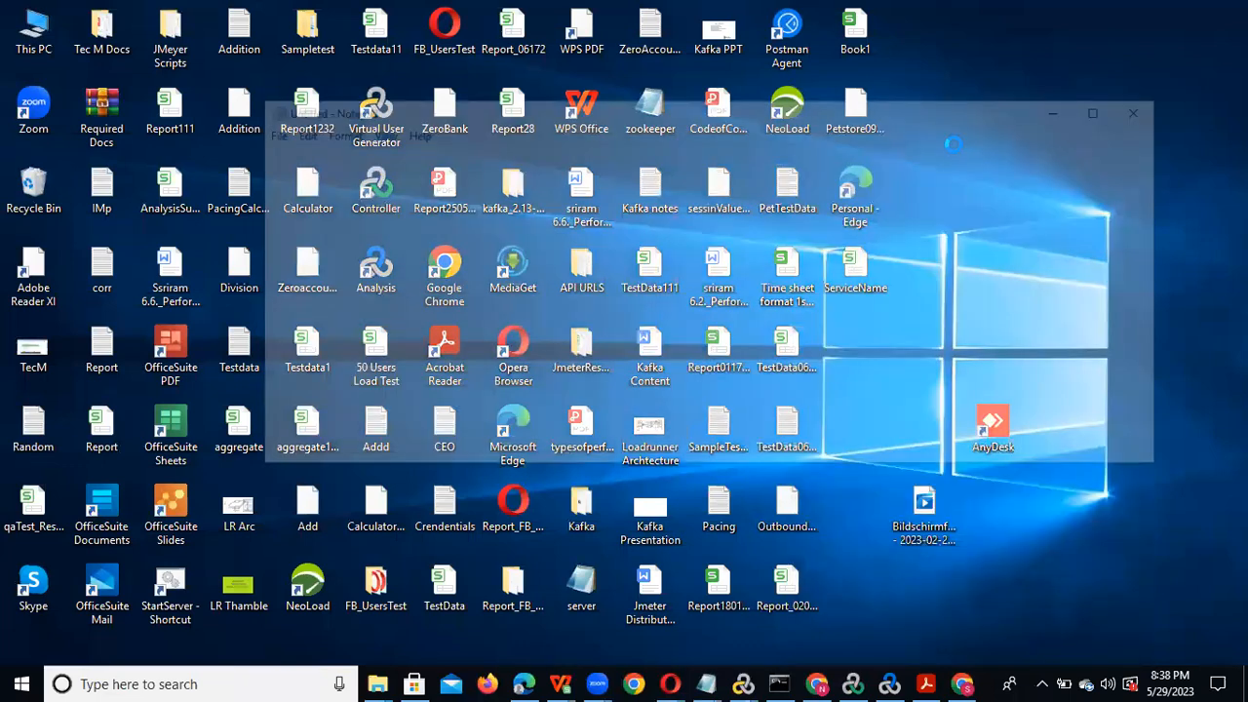
pyautogui.click(1066, 107)
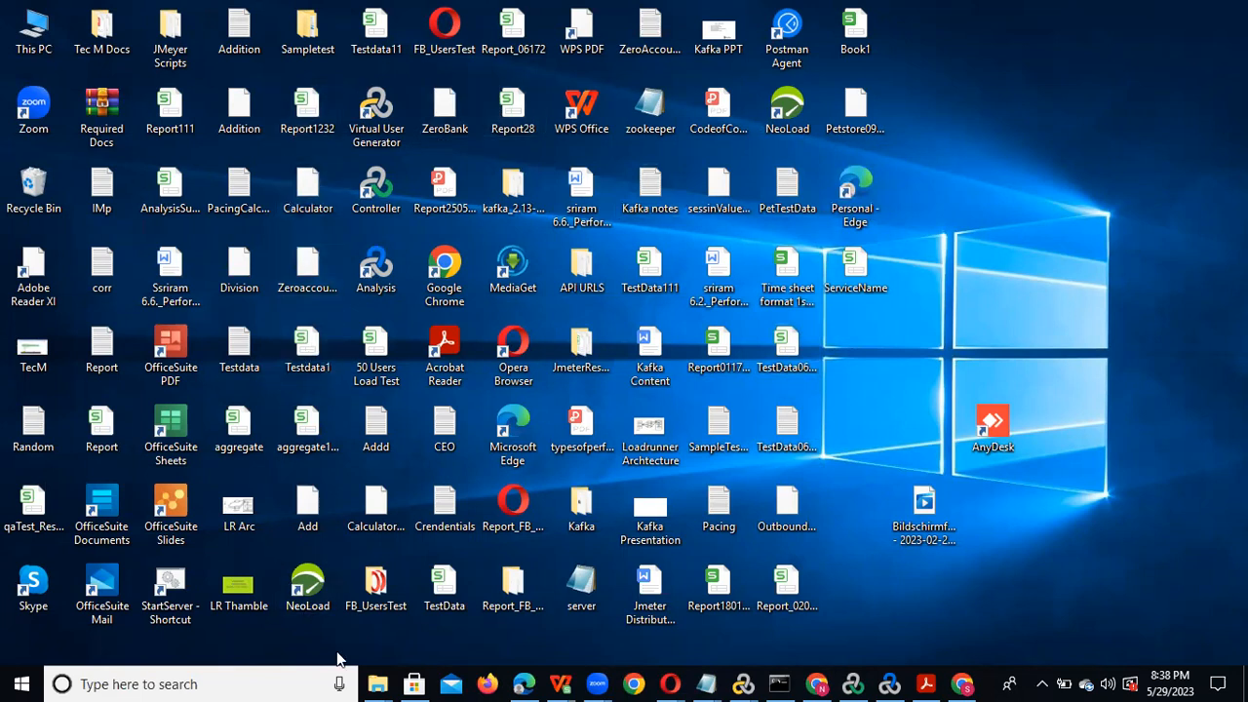
# - Open the desktop image "LR Arc" for editing in Paint
pyautogui.rightClick(250, 525)
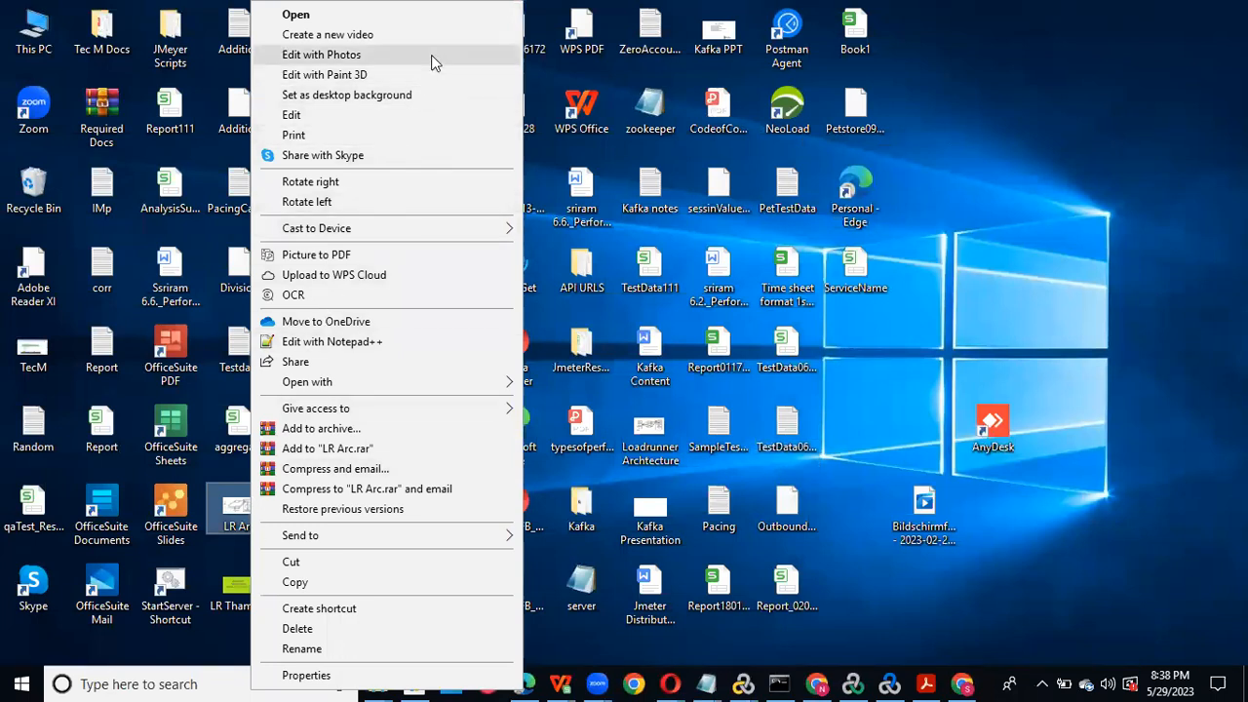
pyautogui.click(410, 115)
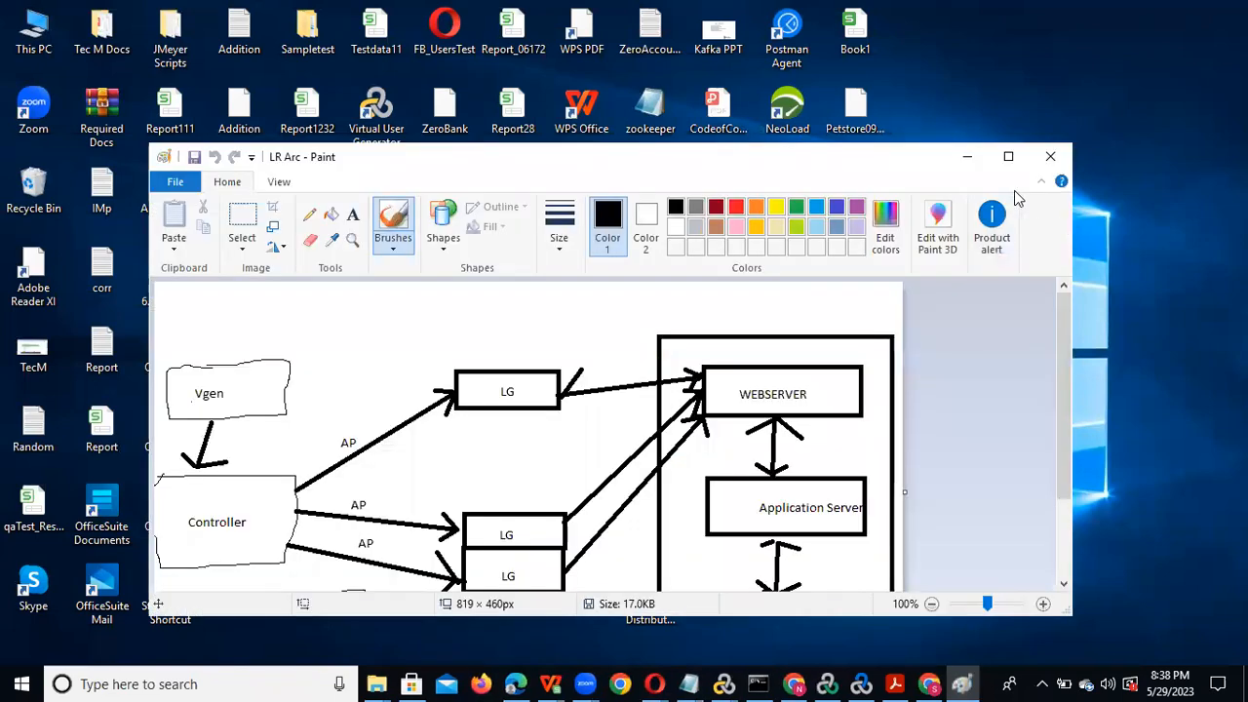
# - Start a new blank picture and draw a freehand Pencil curve with a stepped ramp-up, flat plateau and ramp-down across the canvas's left half
pyautogui.click(1008, 157)
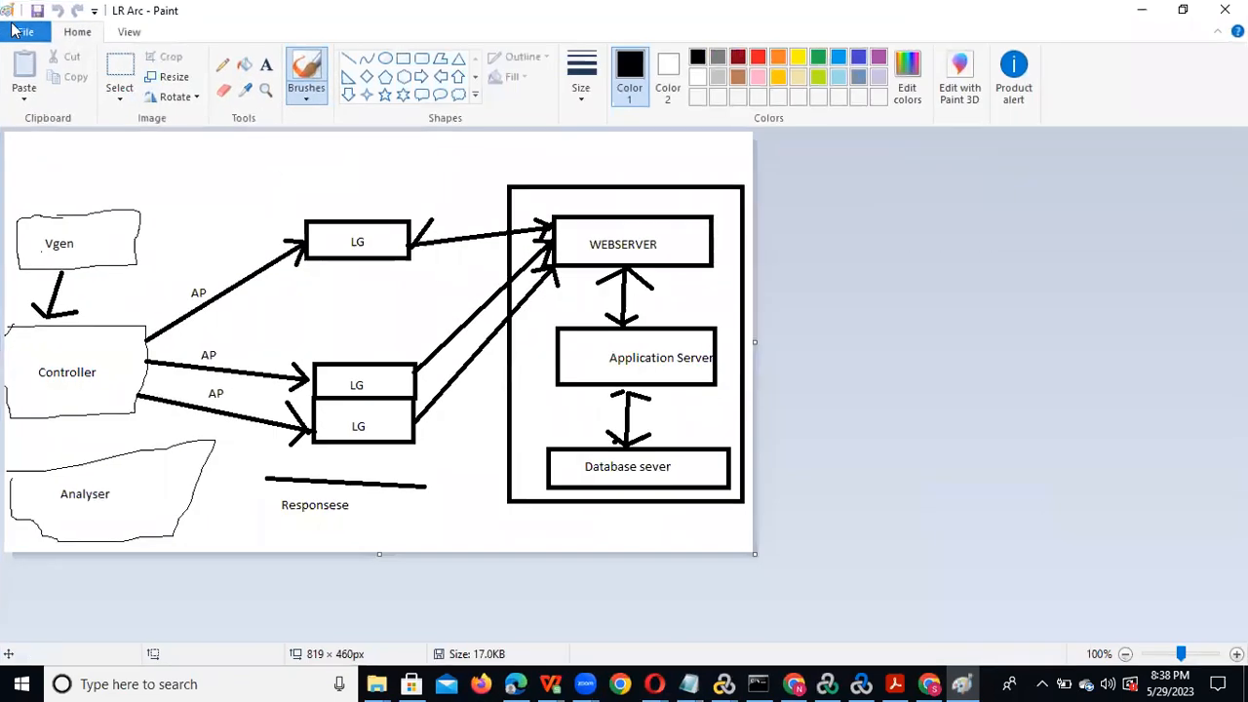
pyautogui.click(23, 33)
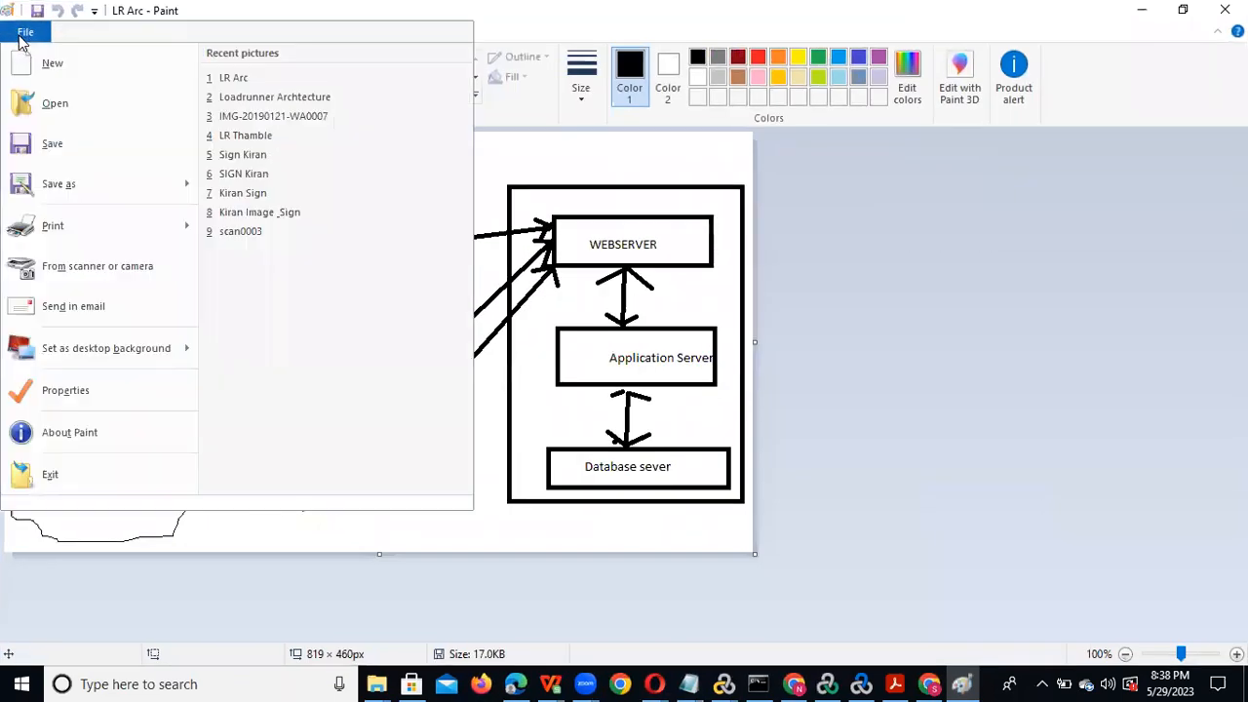
pyautogui.click(58, 66)
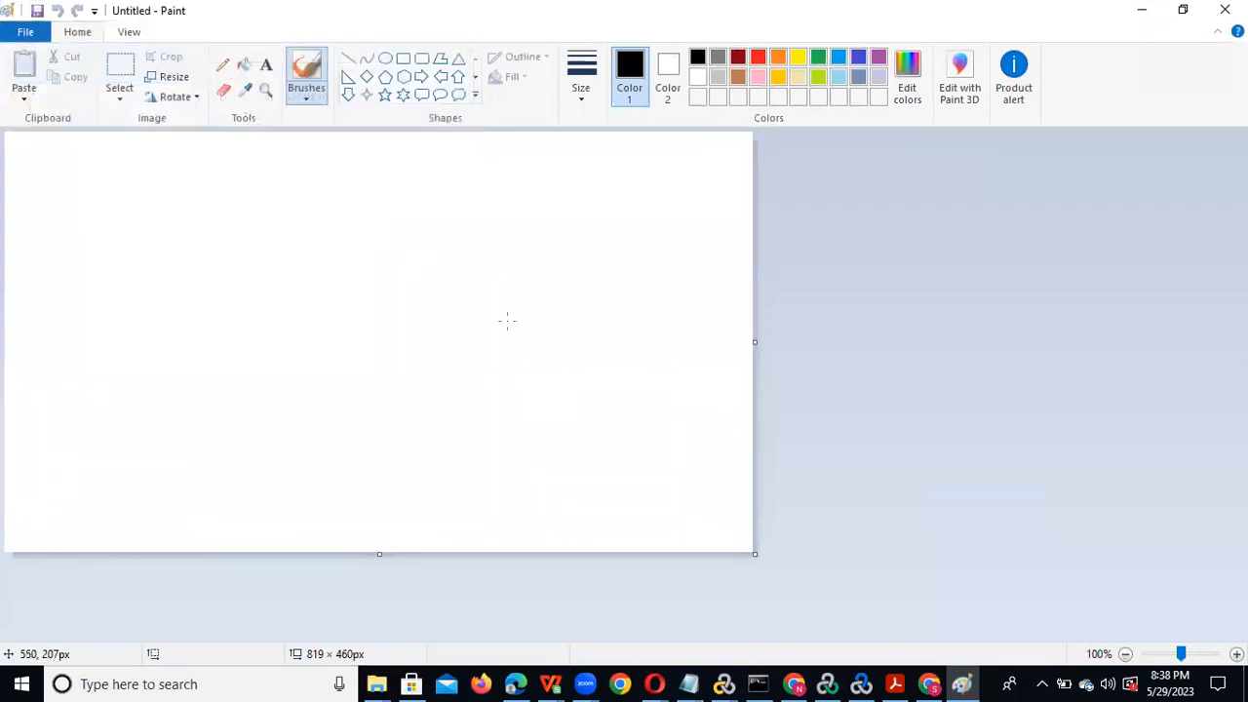
pyautogui.click(222, 68)
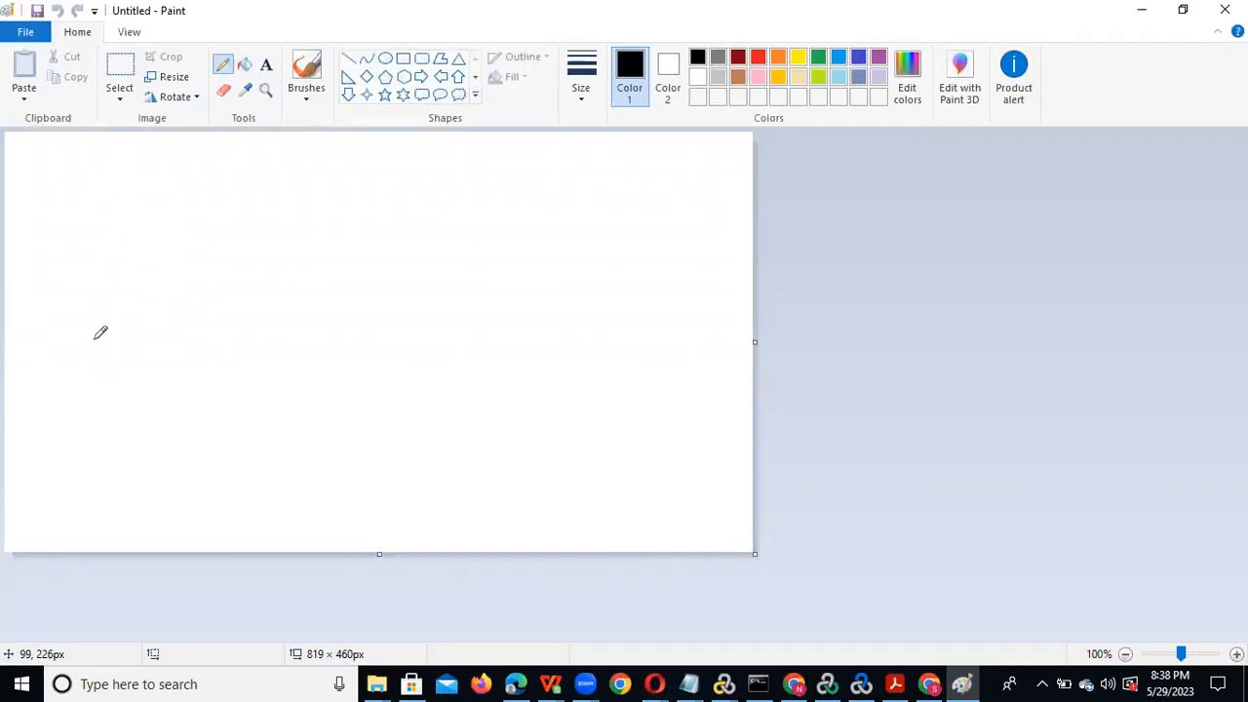
pyautogui.moveTo(101, 374)
pyautogui.mouseDown()
pyautogui.moveTo(195, 271)
pyautogui.moveTo(364, 262)
pyautogui.moveTo(457, 409)
pyautogui.mouseUp()
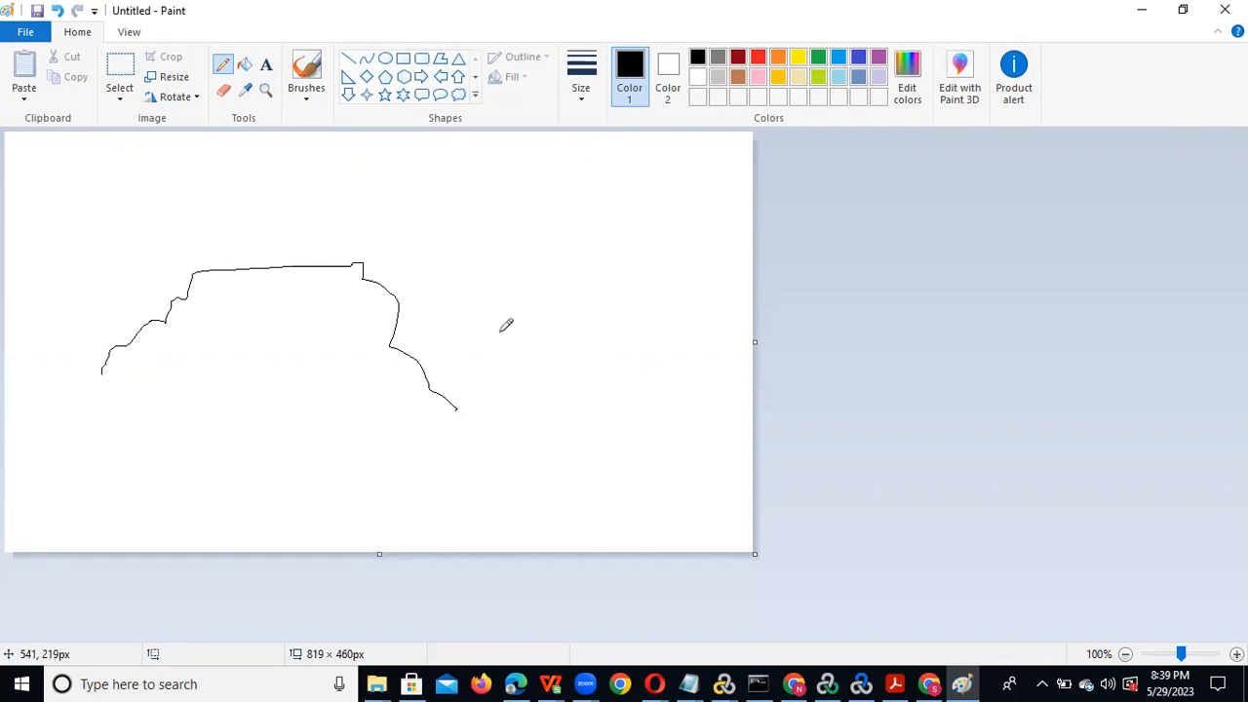
# - Sketch a spike curve on the canvas's right side with two plateaus and a dip between them, marking it with 10, 0, 10 and SP
pyautogui.moveTo(511, 392)
pyautogui.mouseDown()
pyautogui.moveTo(558, 349)
pyautogui.moveTo(599, 345)
pyautogui.moveTo(615, 391)
pyautogui.moveTo(651, 391)
pyautogui.mouseUp()
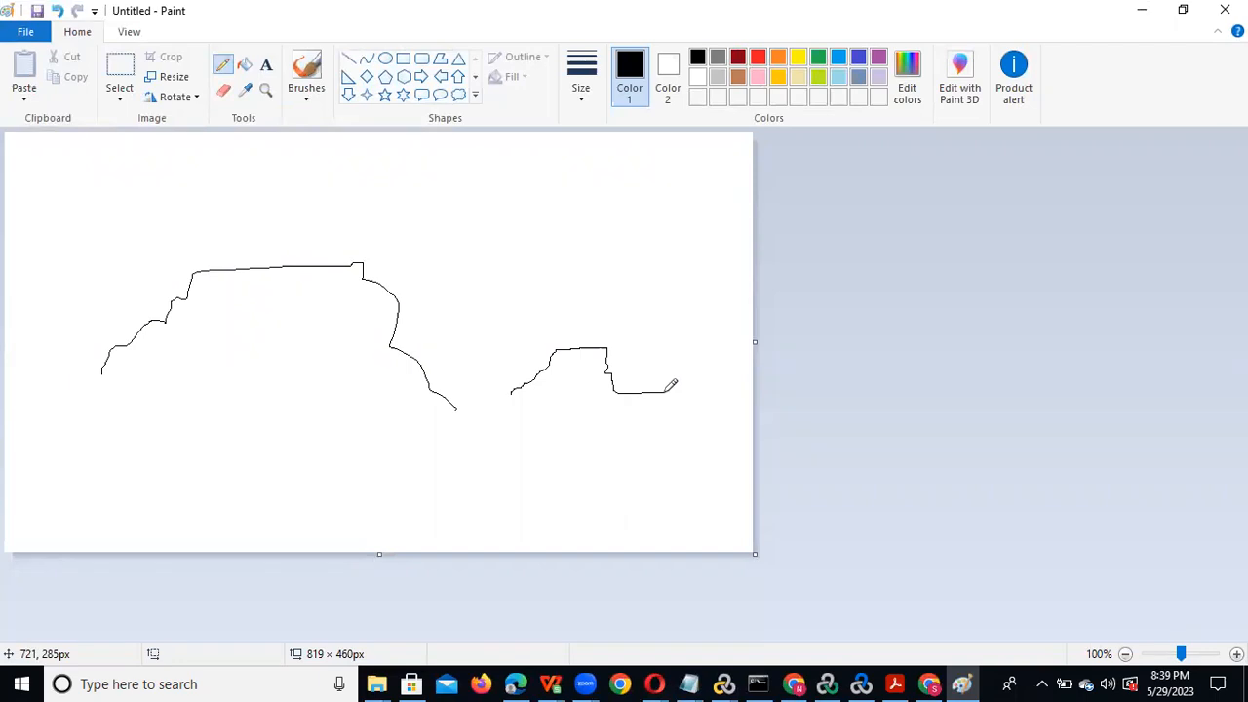
pyautogui.moveTo(672, 372)
pyautogui.mouseDown()
pyautogui.moveTo(669, 351)
pyautogui.moveTo(700, 350)
pyautogui.mouseUp()
pyautogui.moveTo(510, 366)
pyautogui.mouseDown()
pyautogui.moveTo(546, 362)
pyautogui.moveTo(526, 377)
pyautogui.mouseUp()
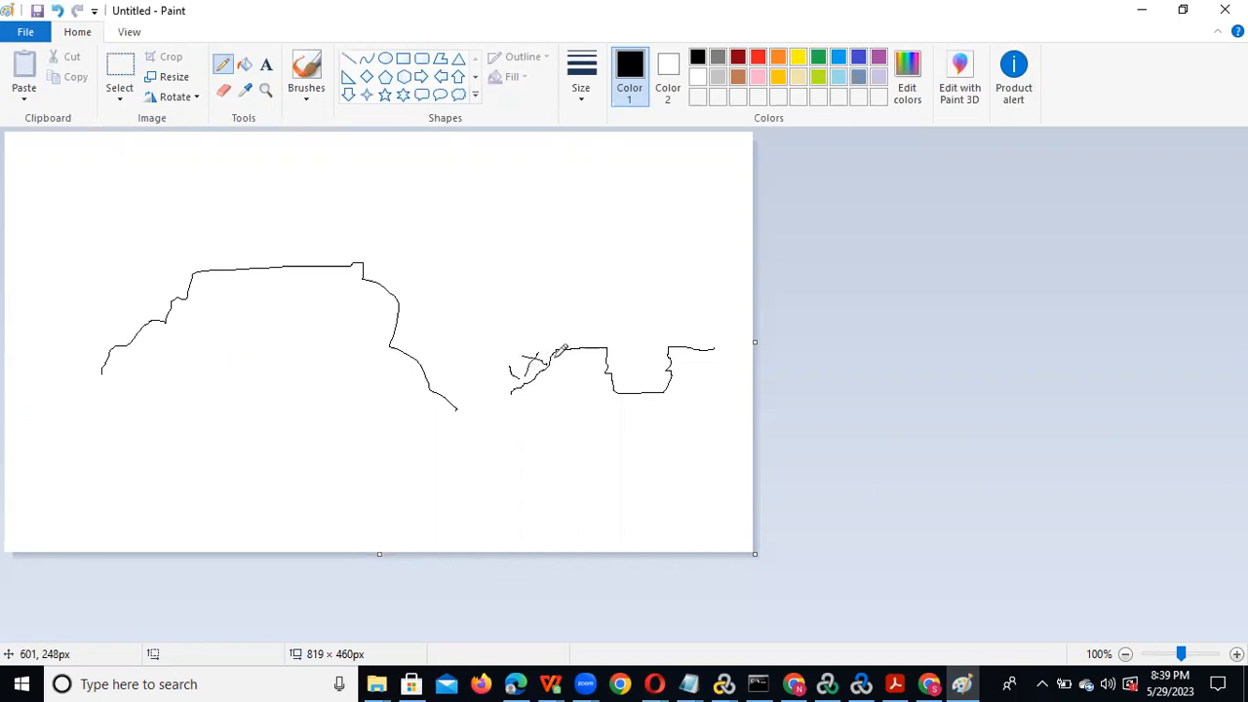
pyautogui.moveTo(564, 336)
pyautogui.mouseDown()
pyautogui.moveTo(610, 339)
pyautogui.moveTo(588, 346)
pyautogui.mouseUp()
pyautogui.moveTo(566, 351); pyautogui.dragTo(543, 348)
pyautogui.moveTo(600, 391)
pyautogui.mouseDown()
pyautogui.moveTo(596, 403)
pyautogui.moveTo(602, 390)
pyautogui.mouseUp()
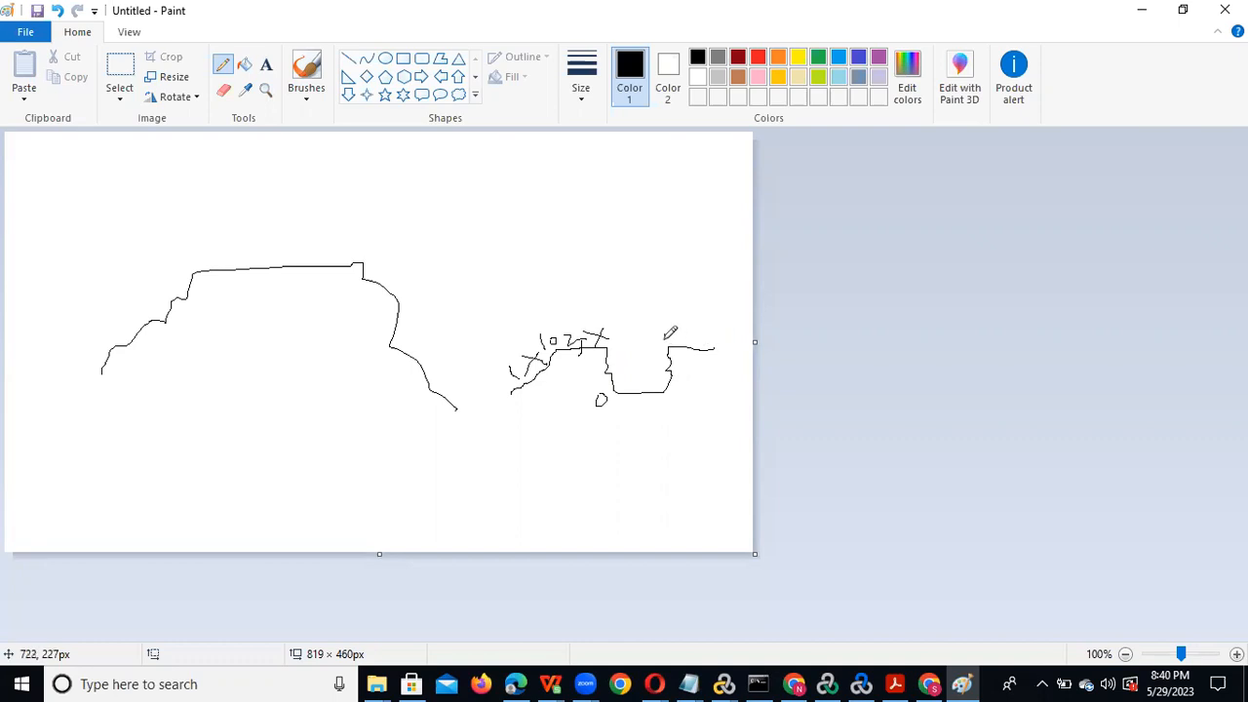
pyautogui.moveTo(675, 335)
pyautogui.mouseDown()
pyautogui.moveTo(716, 360)
pyautogui.moveTo(720, 393)
pyautogui.moveTo(736, 384)
pyautogui.moveTo(722, 351)
pyautogui.moveTo(742, 344)
pyautogui.mouseUp()
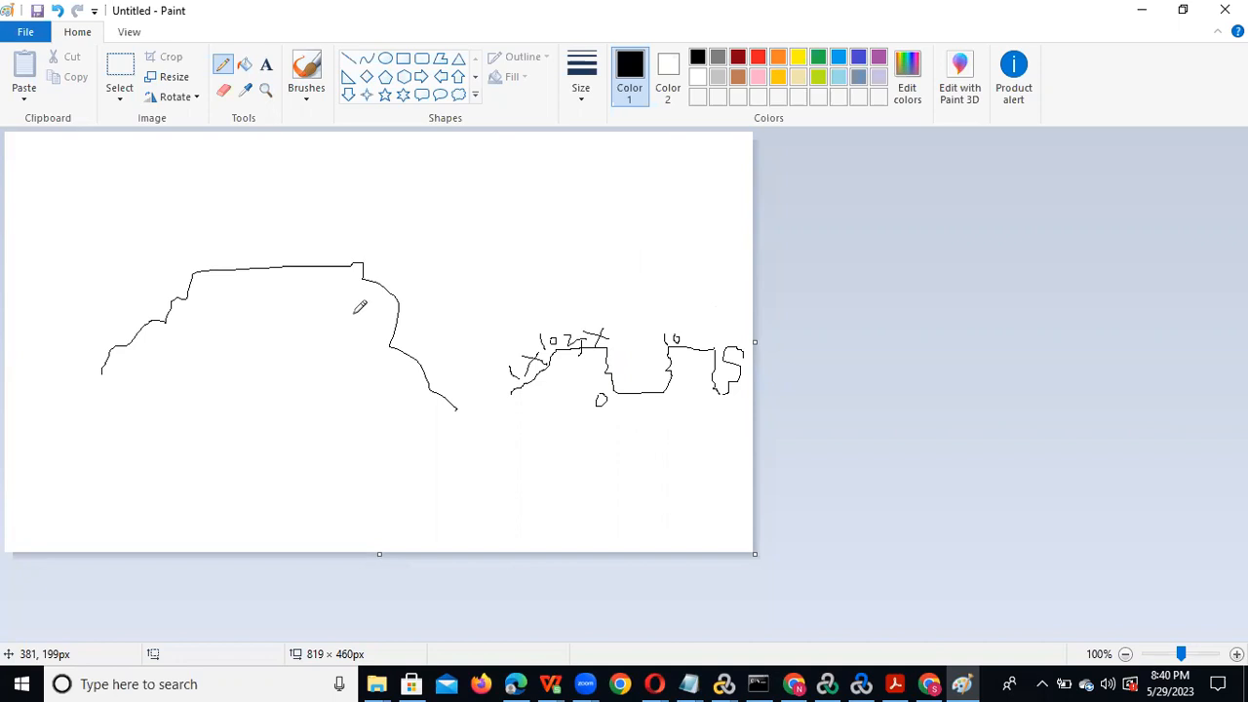
# - Sketch a rising staircase curve above the first curve, with flat stretches between ramps and the first two ramps labelled 10 and 20
pyautogui.moveTo(184, 235)
pyautogui.mouseDown()
pyautogui.moveTo(218, 209)
pyautogui.moveTo(194, 197)
pyautogui.mouseUp()
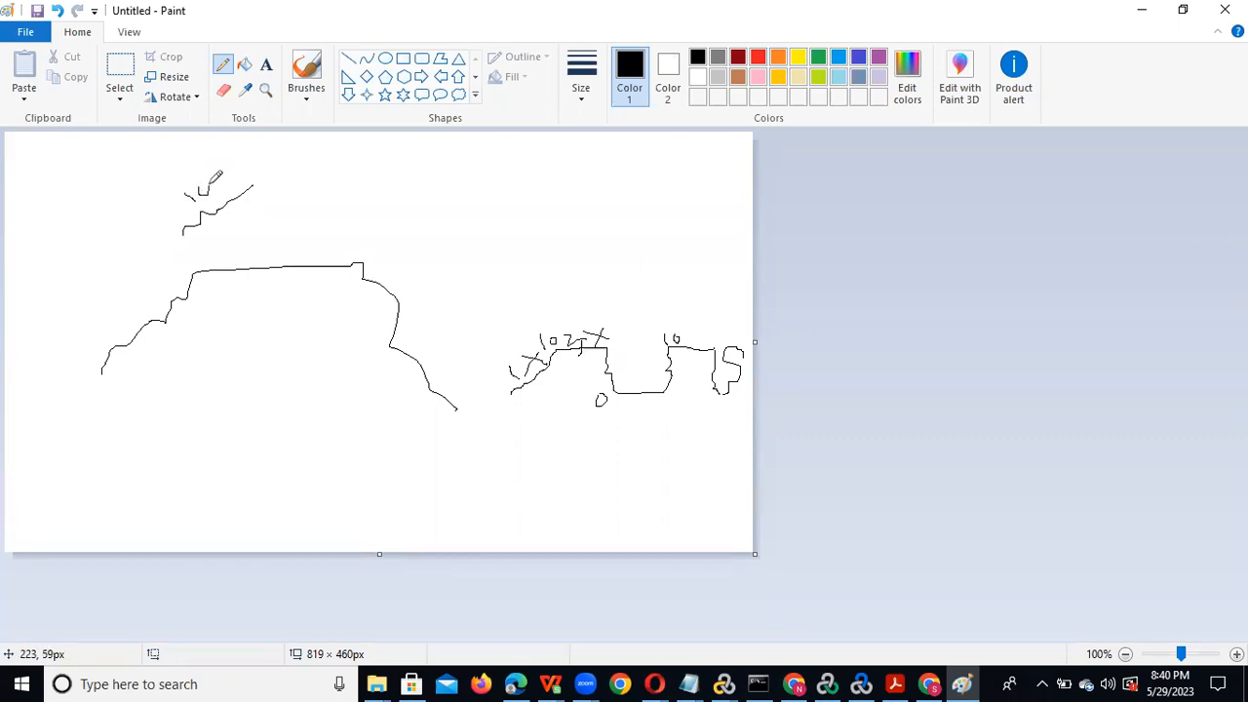
pyautogui.moveTo(252, 187); pyautogui.dragTo(296, 190)
pyautogui.moveTo(303, 188)
pyautogui.mouseDown()
pyautogui.moveTo(338, 161)
pyautogui.moveTo(304, 179)
pyautogui.moveTo(318, 170)
pyautogui.mouseUp()
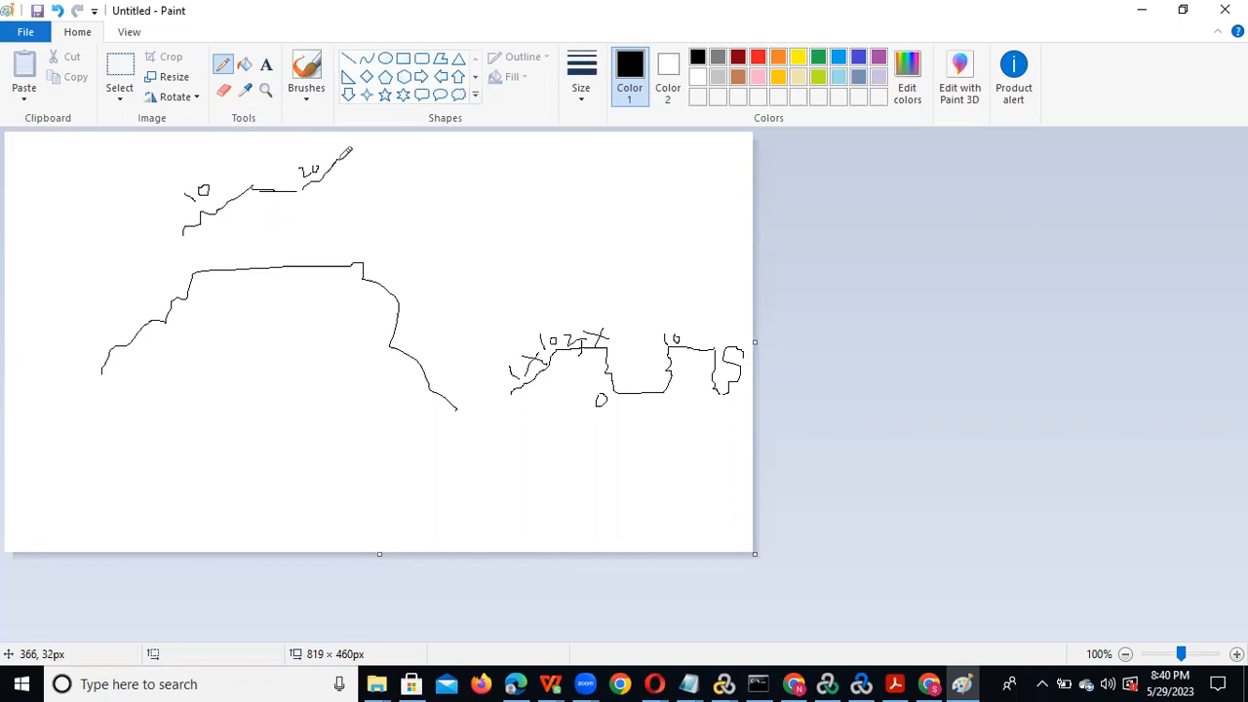
pyautogui.moveTo(340, 162)
pyautogui.mouseDown()
pyautogui.moveTo(380, 164)
pyautogui.moveTo(349, 163)
pyautogui.mouseUp()
pyautogui.moveTo(386, 153); pyautogui.dragTo(397, 150)
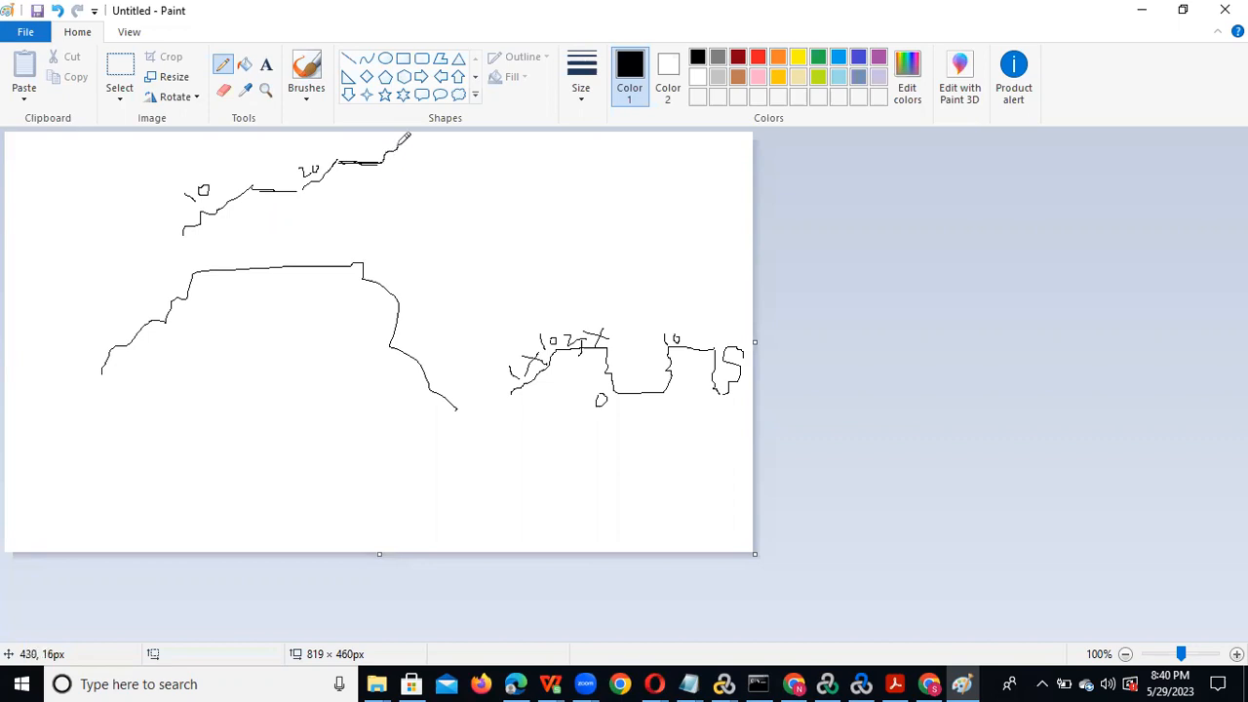